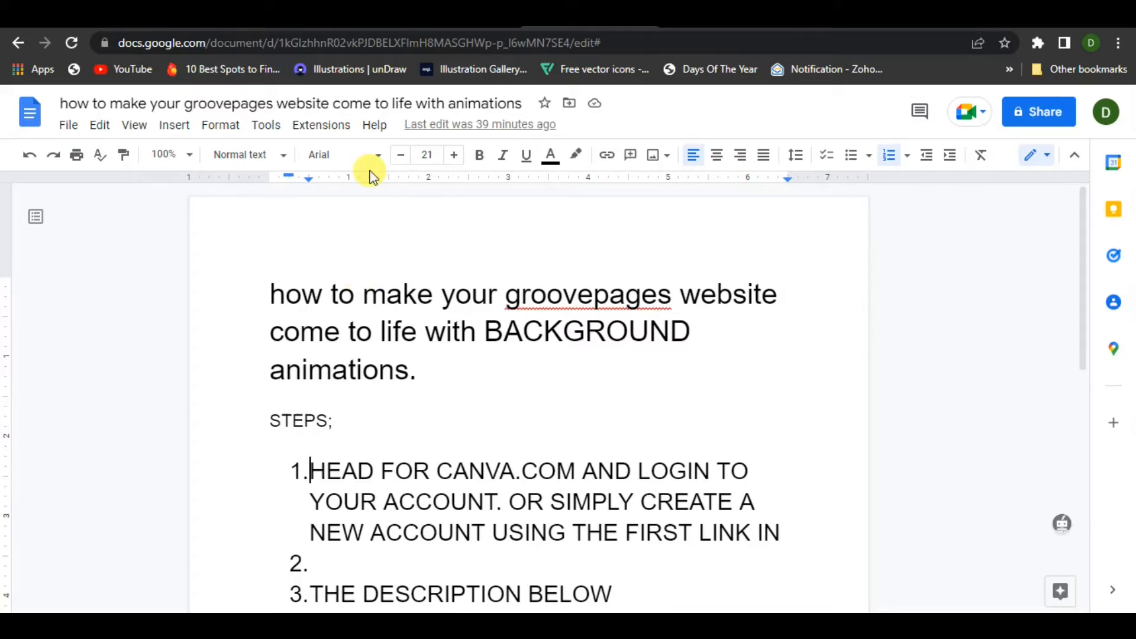
Read through the numbered steps in the document, highlighting the Canva.com mention in the first one
{"action": "scroll", "coordinate": [376, 350], "scroll_direction": "down", "scroll_amount": 5}
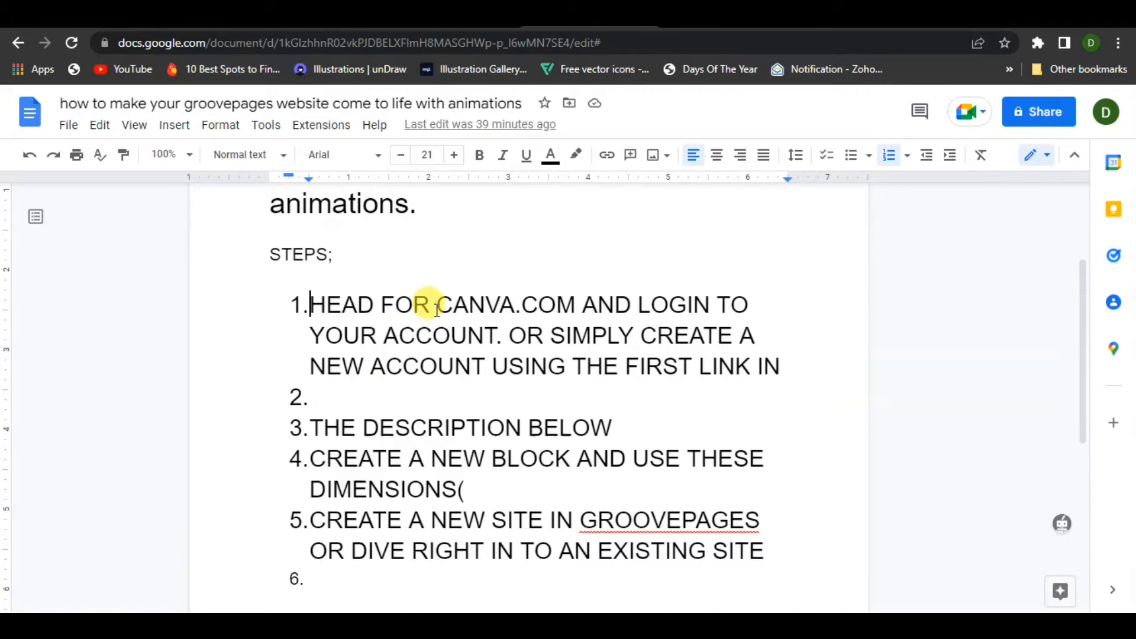
{"action": "scroll", "coordinate": [394, 431], "scroll_direction": "up", "scroll_amount": 3}
{"action": "left_click_drag", "start_coordinate": [442, 299], "coordinate": [579, 298]}
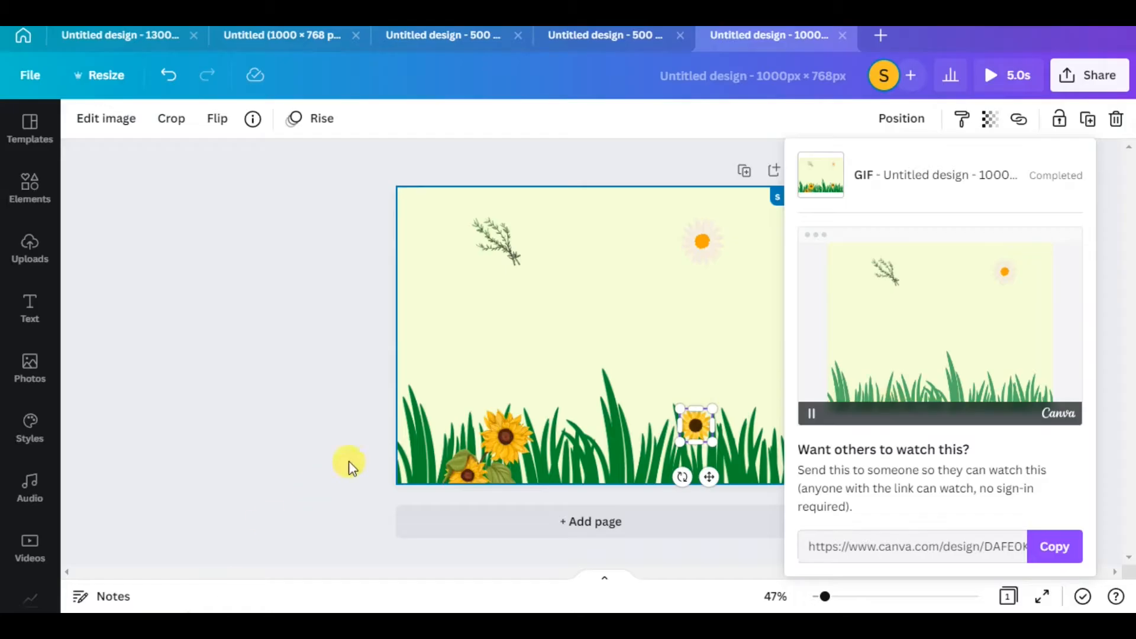
Close the 500 × 500 px portrait design with the light background and the 1000 × 768 px grass and sunflower design
{"action": "left_click", "coordinate": [583, 139]}
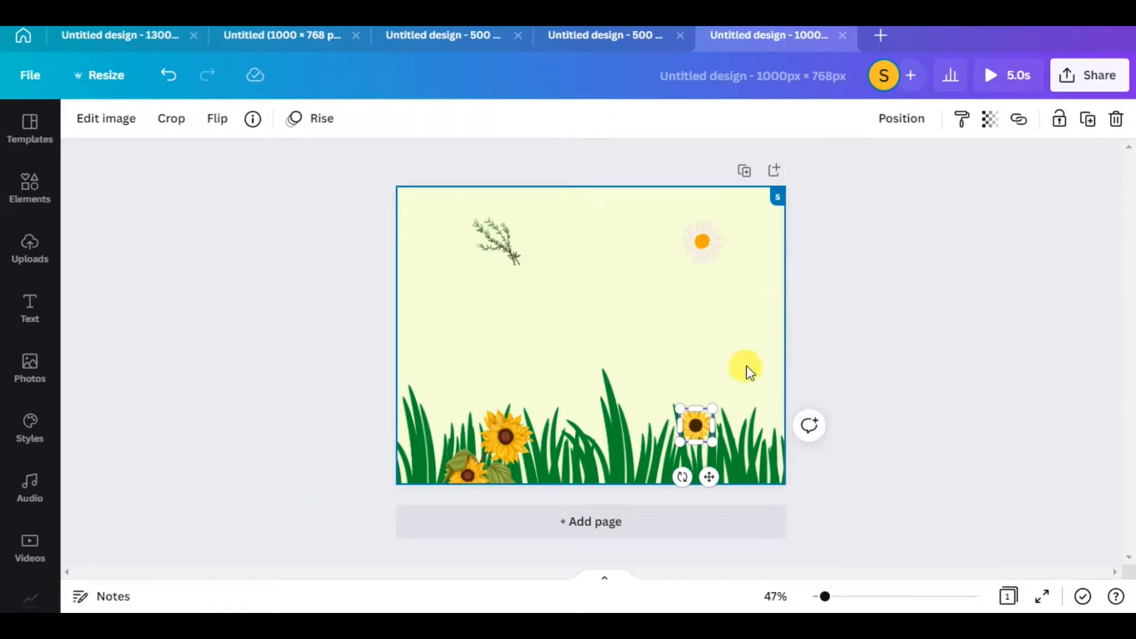
{"action": "left_click", "coordinate": [572, 35]}
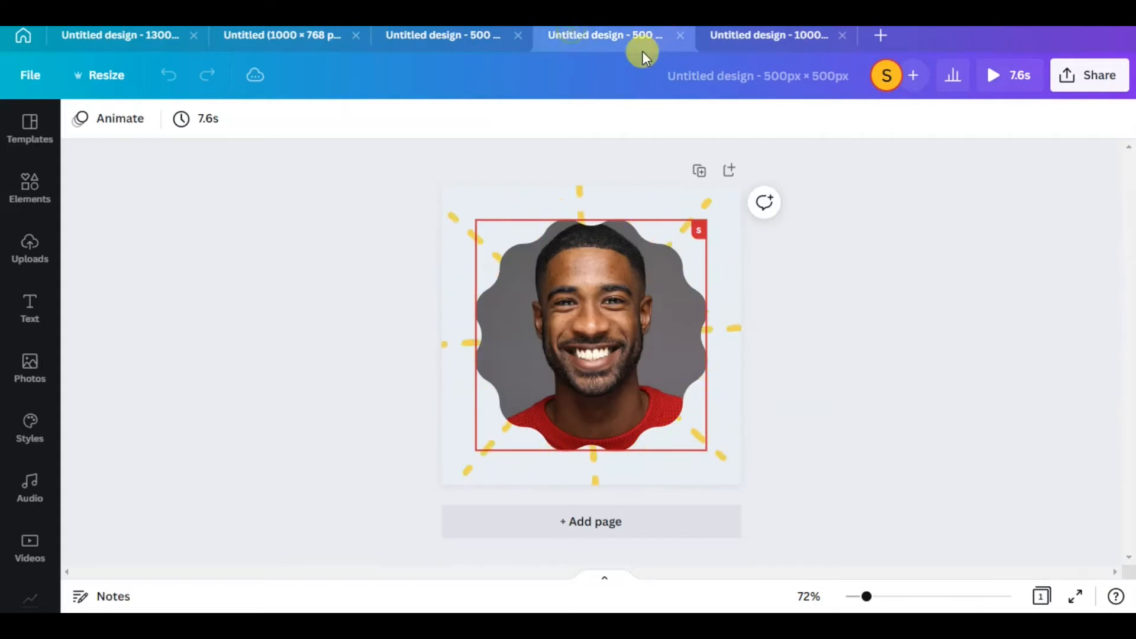
{"action": "mouse_move", "coordinate": [604, 296]}
{"action": "left_mouse_down"}
{"action": "mouse_move", "coordinate": [610, 309]}
{"action": "mouse_move", "coordinate": [605, 299]}
{"action": "left_mouse_up"}
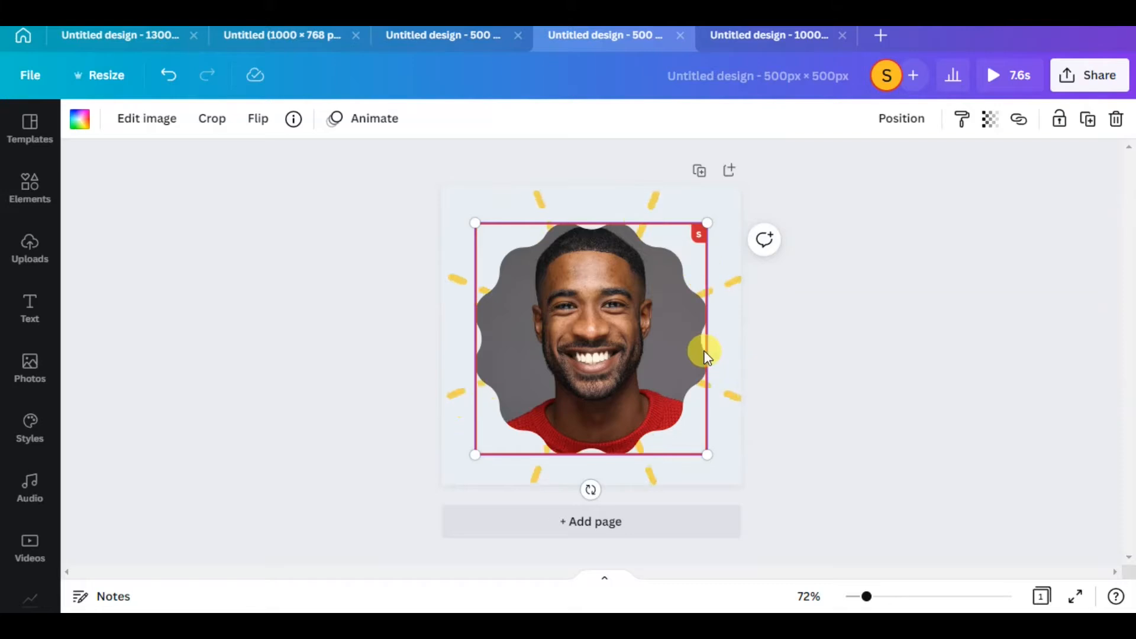
{"action": "left_click", "coordinate": [680, 37]}
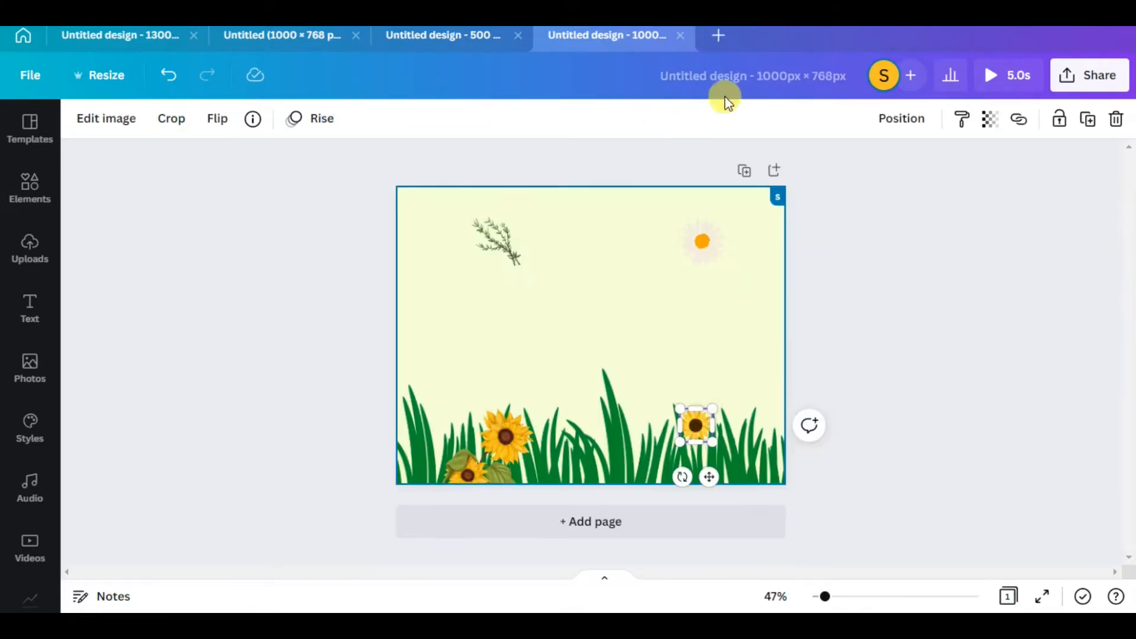
{"action": "left_click", "coordinate": [682, 35]}
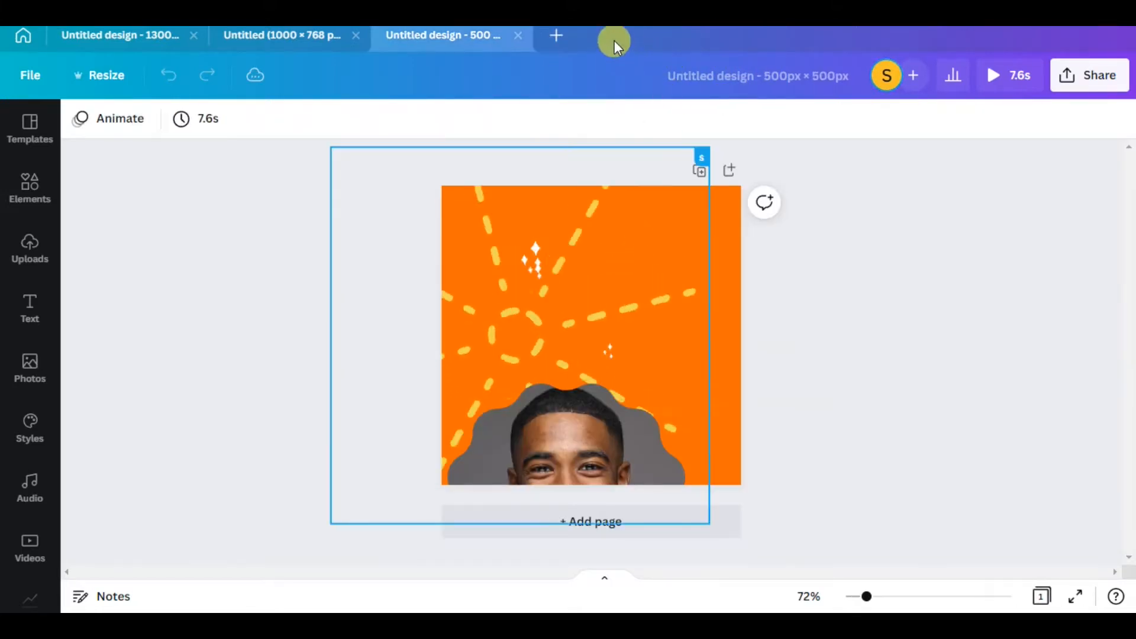
Create a new custom-size design 500 px wide and 500 px high
{"action": "left_click", "coordinate": [559, 37]}
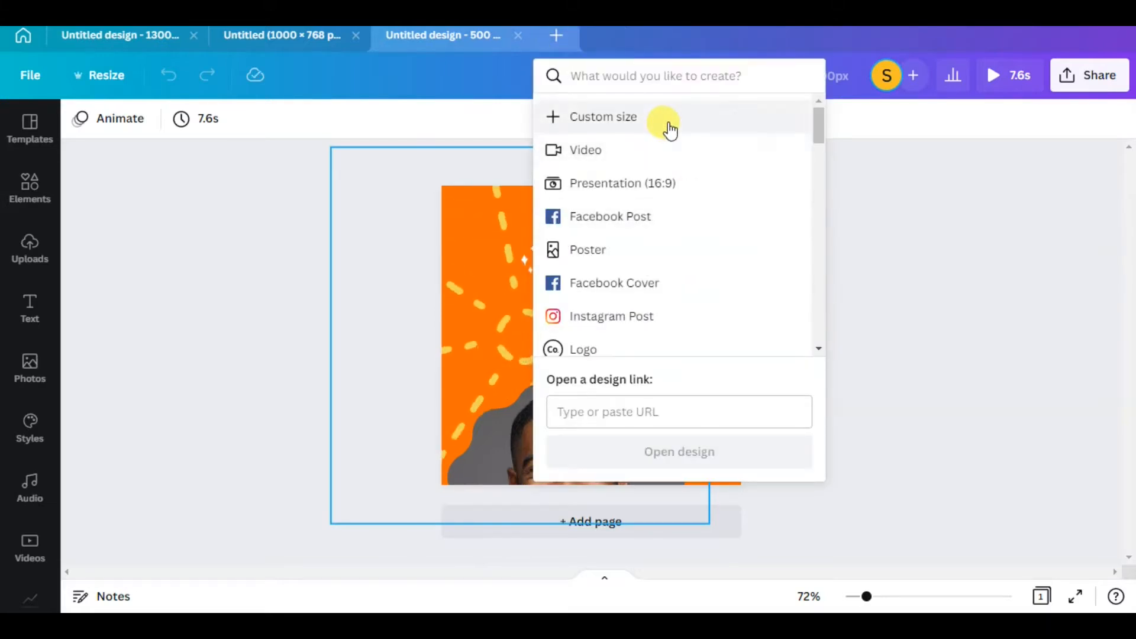
{"action": "left_click", "coordinate": [667, 126]}
{"action": "type", "text": "500"}
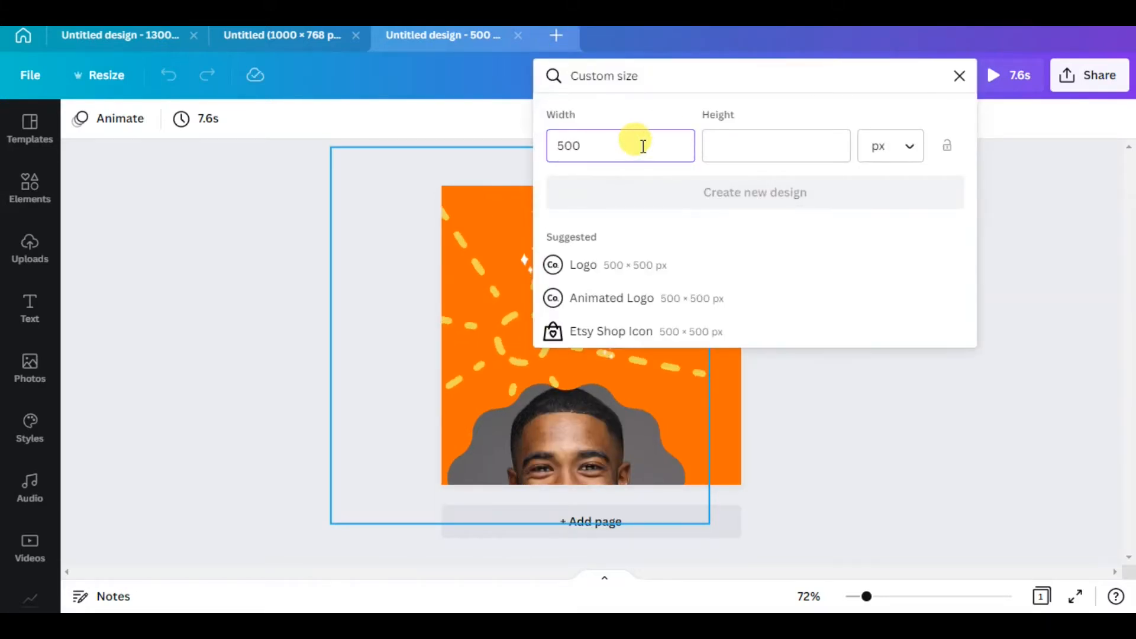
{"action": "left_click", "coordinate": [721, 147]}
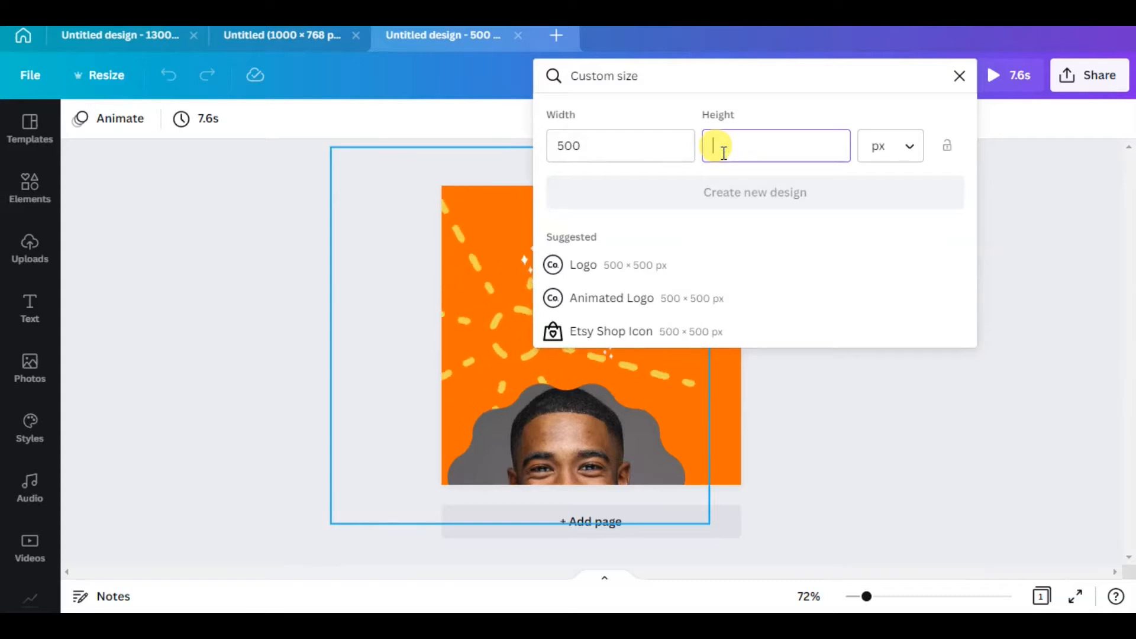
{"action": "type", "text": "500"}
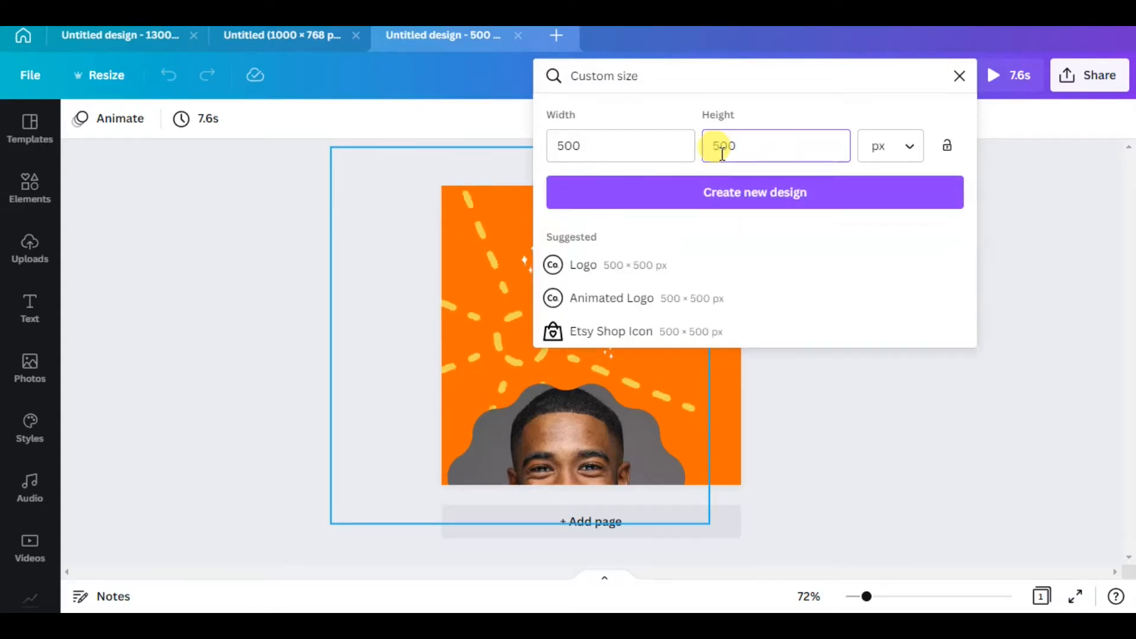
{"action": "left_click", "coordinate": [710, 195]}
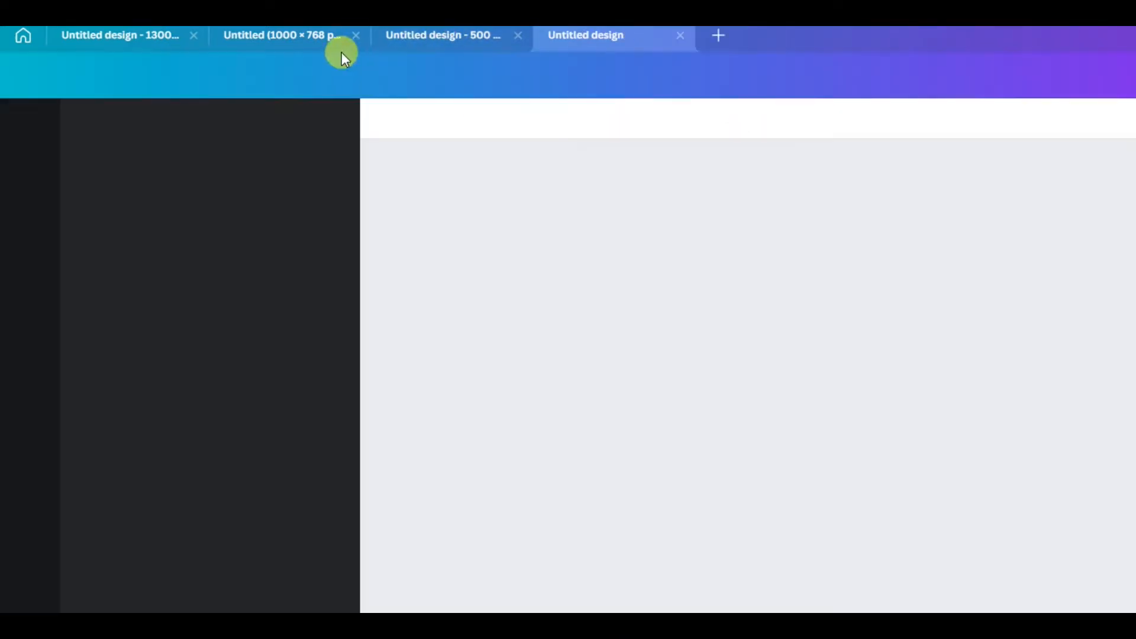
Examine the animated portrait beside the Cheat Sheet headline in the GroovePages site preview, and return to the blank Canva design
{"action": "left_click", "coordinate": [289, 32]}
{"action": "left_click", "coordinate": [625, 44]}
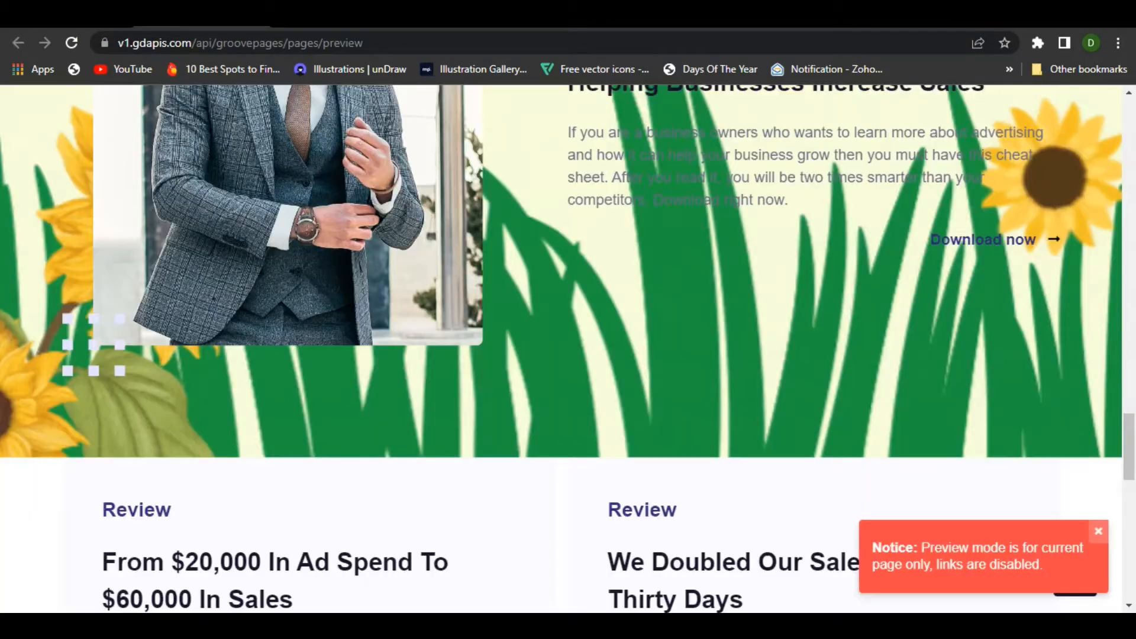
{"action": "scroll", "coordinate": [503, 334], "scroll_direction": "up", "scroll_amount": 15}
{"action": "scroll", "coordinate": [504, 335], "scroll_direction": "up", "scroll_amount": 4}
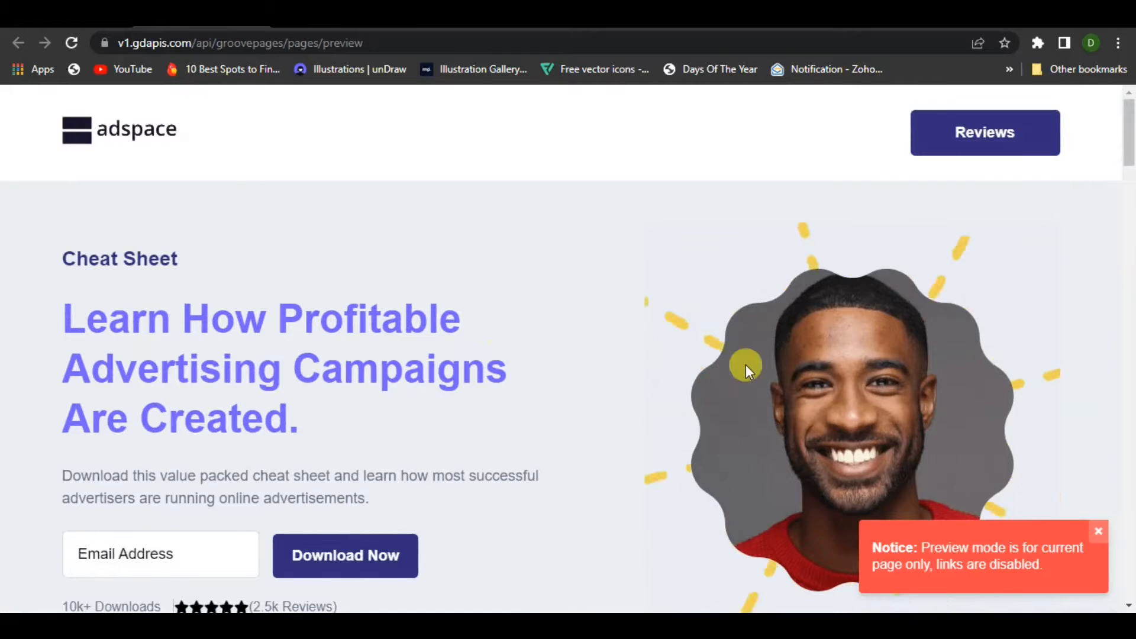
{"action": "scroll", "coordinate": [972, 296], "scroll_direction": "down", "scroll_amount": 3}
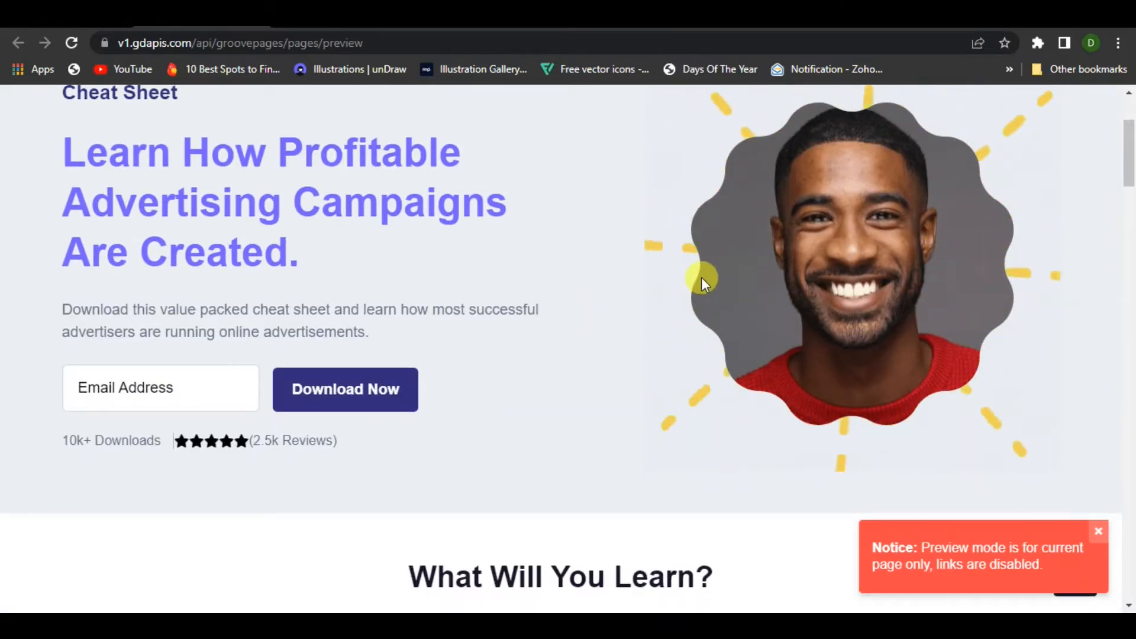
{"action": "scroll", "coordinate": [830, 340], "scroll_direction": "up", "scroll_amount": 3}
{"action": "scroll", "coordinate": [787, 367], "scroll_direction": "down", "scroll_amount": 4}
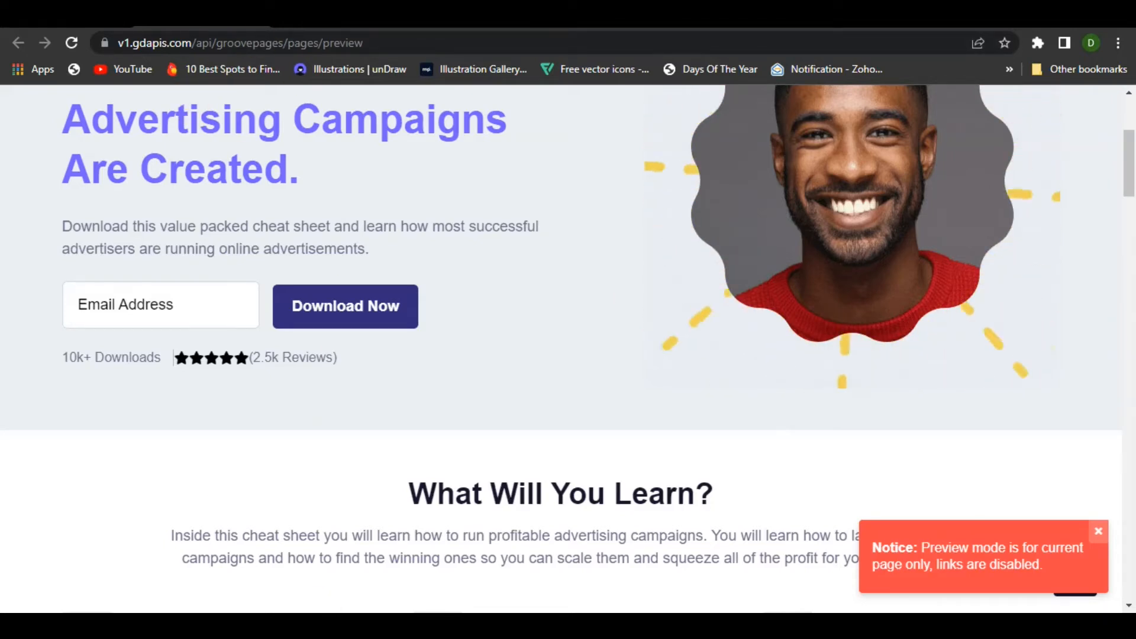
{"action": "left_click", "coordinate": [230, 626]}
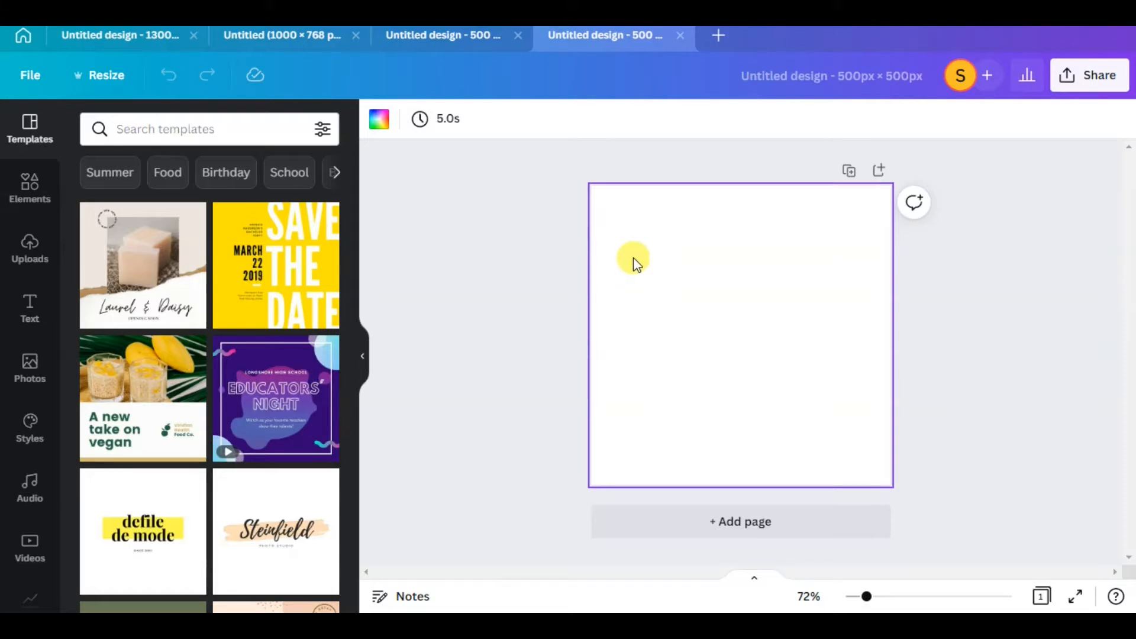
Set the blank page's background to the light brand colour #e9eef3
{"action": "left_click", "coordinate": [379, 121]}
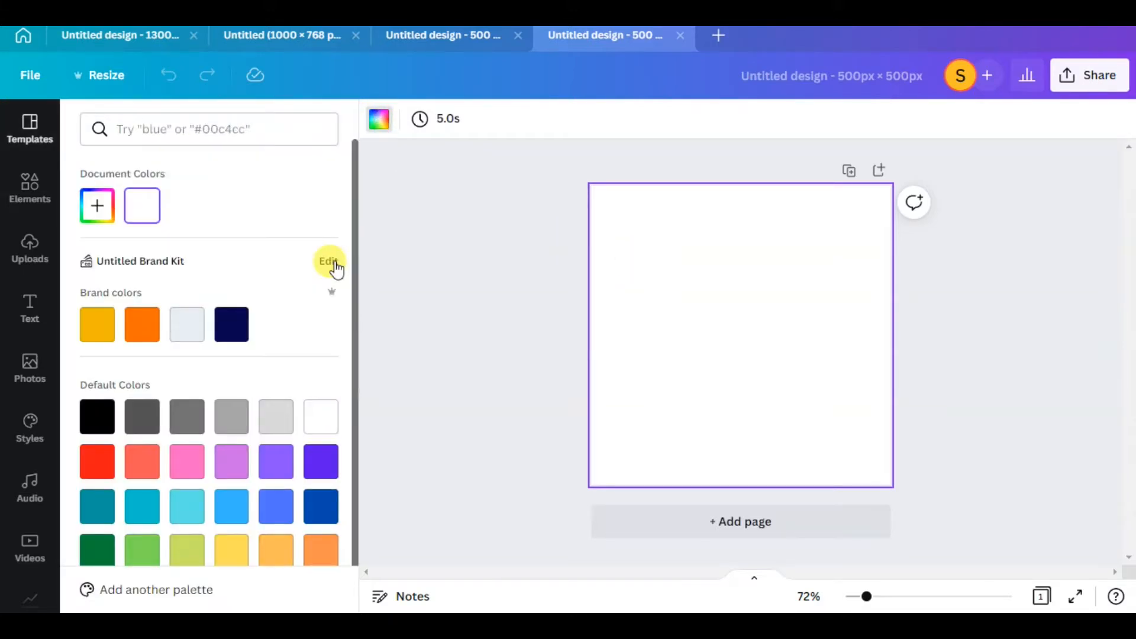
{"action": "left_click", "coordinate": [191, 338]}
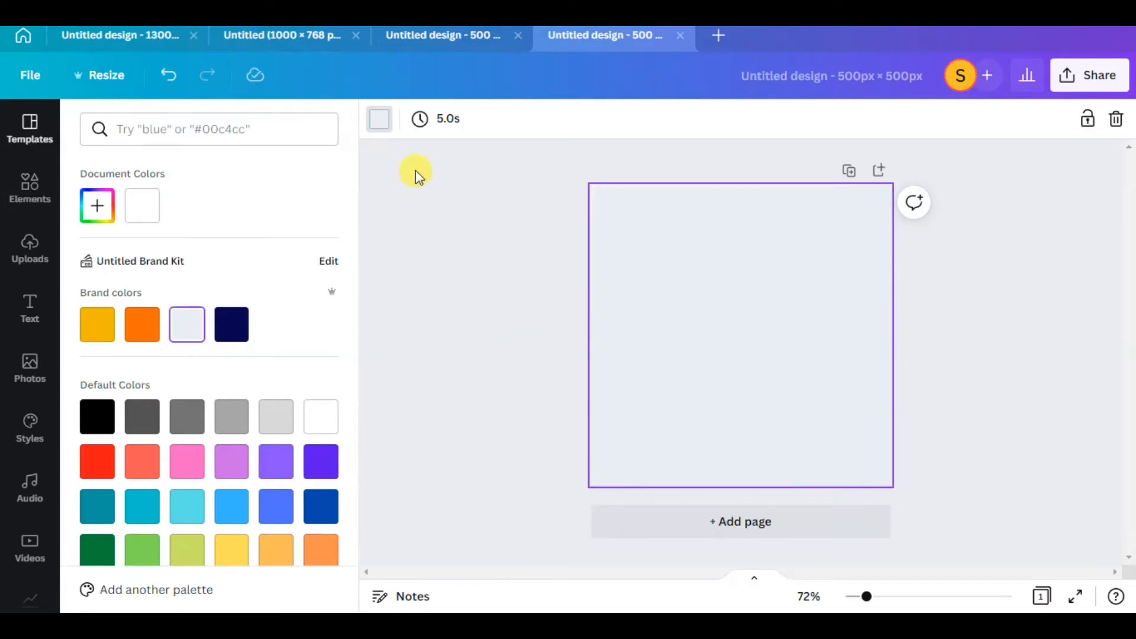
{"action": "left_click", "coordinate": [96, 213]}
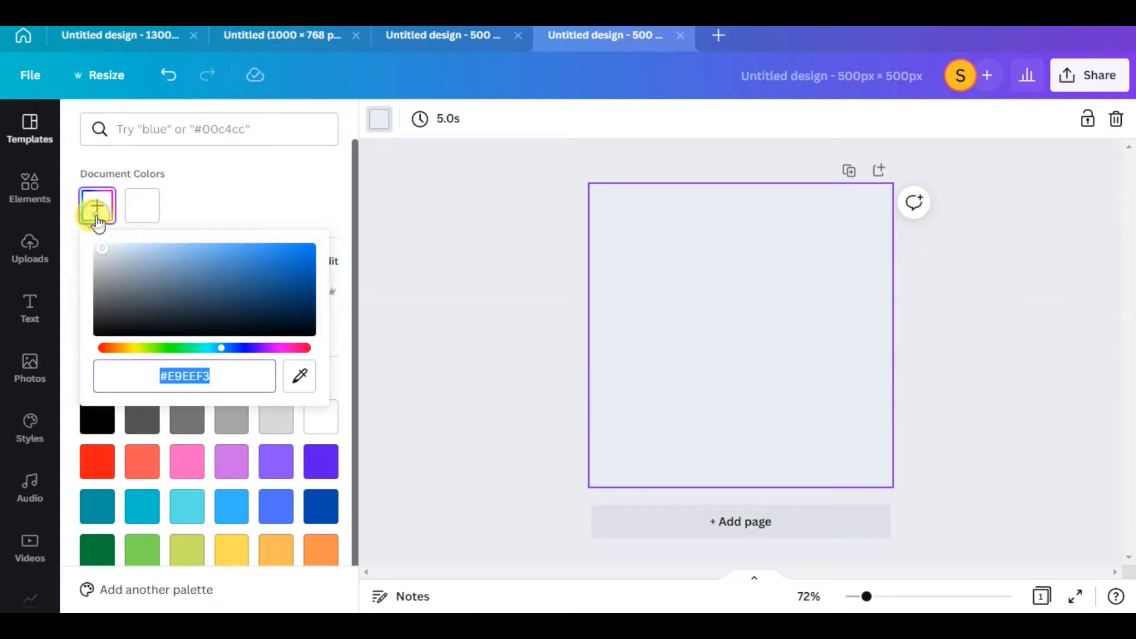
{"action": "left_click", "coordinate": [268, 189]}
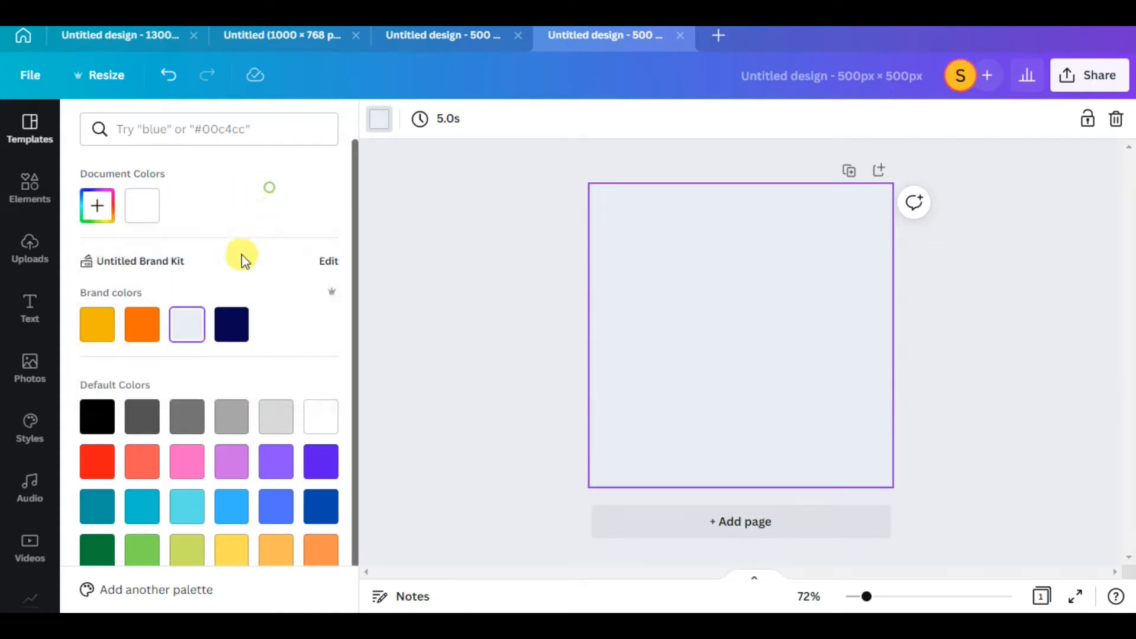
Add the scalloped circle frame from the Frames collection to the page
{"action": "left_click", "coordinate": [29, 188]}
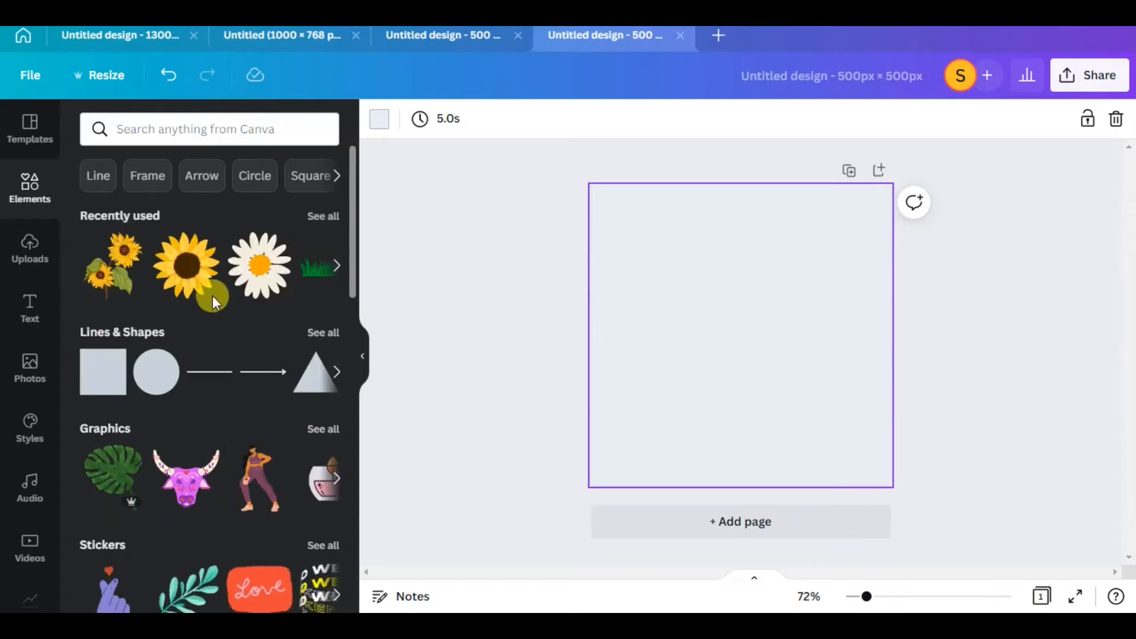
{"action": "scroll", "coordinate": [154, 355], "scroll_direction": "down", "scroll_amount": 10}
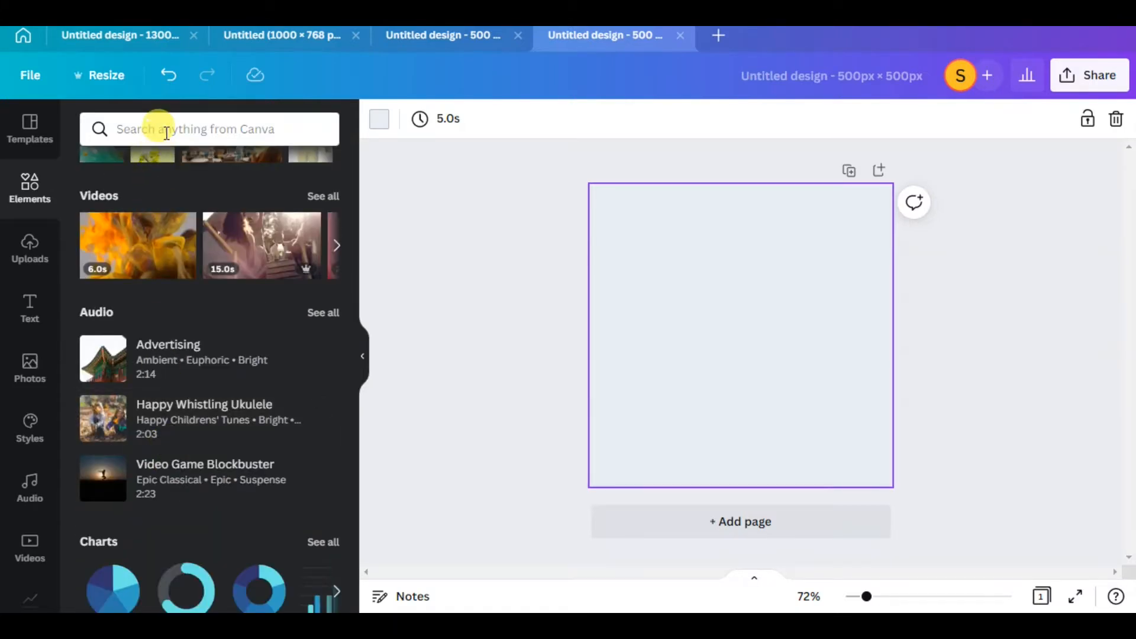
{"action": "left_click", "coordinate": [166, 133]}
{"action": "left_click", "coordinate": [122, 463]}
{"action": "left_click_drag", "start_coordinate": [190, 269], "coordinate": [736, 263]}
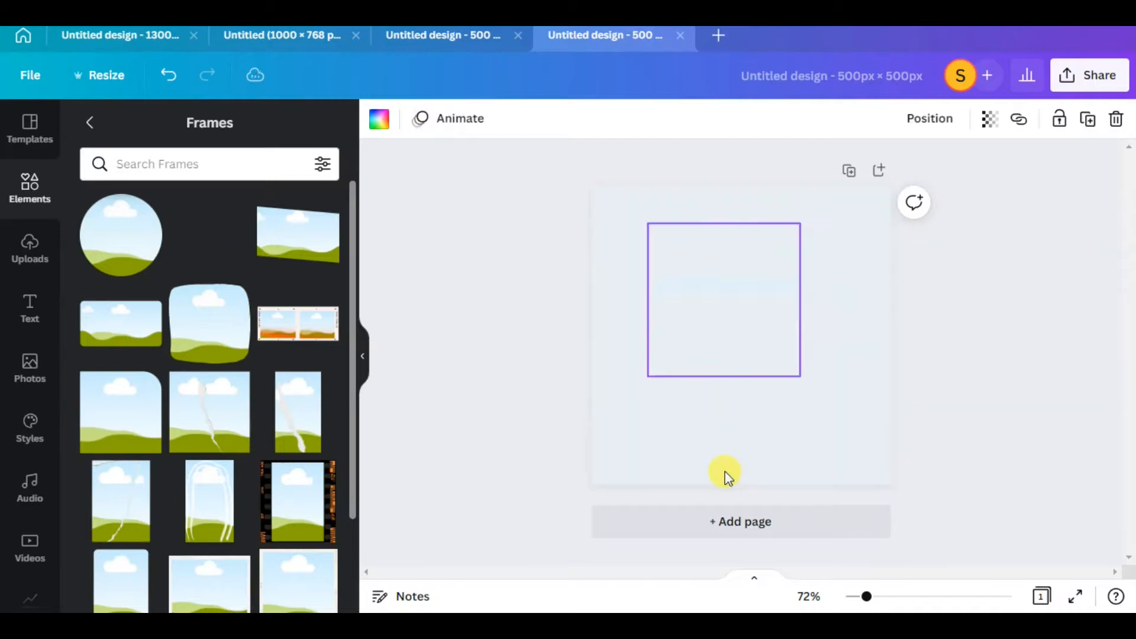
Move the portrait in the orange 500 × 500 px design up so it lies fully on the page, and return to the new design
{"action": "left_click", "coordinate": [439, 36]}
{"action": "left_click_drag", "start_coordinate": [623, 436], "coordinate": [603, 289]}
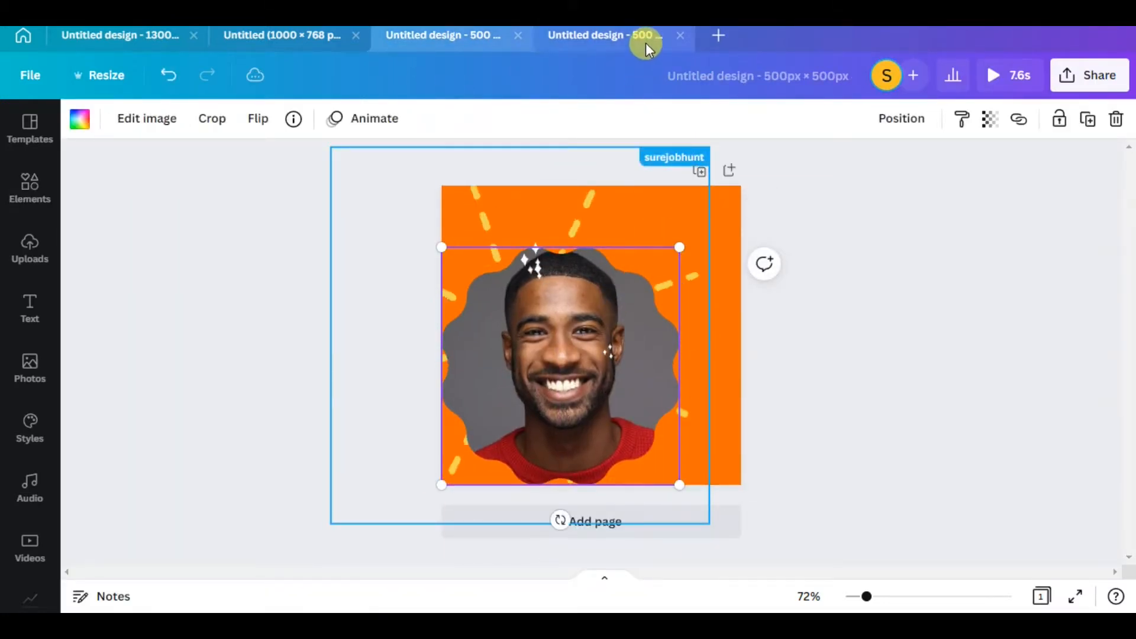
{"action": "left_click", "coordinate": [645, 43]}
Enlarge the scalloped frame to fill most of the page and centre it, leaving an even margin around it
{"action": "left_click_drag", "start_coordinate": [759, 288], "coordinate": [731, 275]}
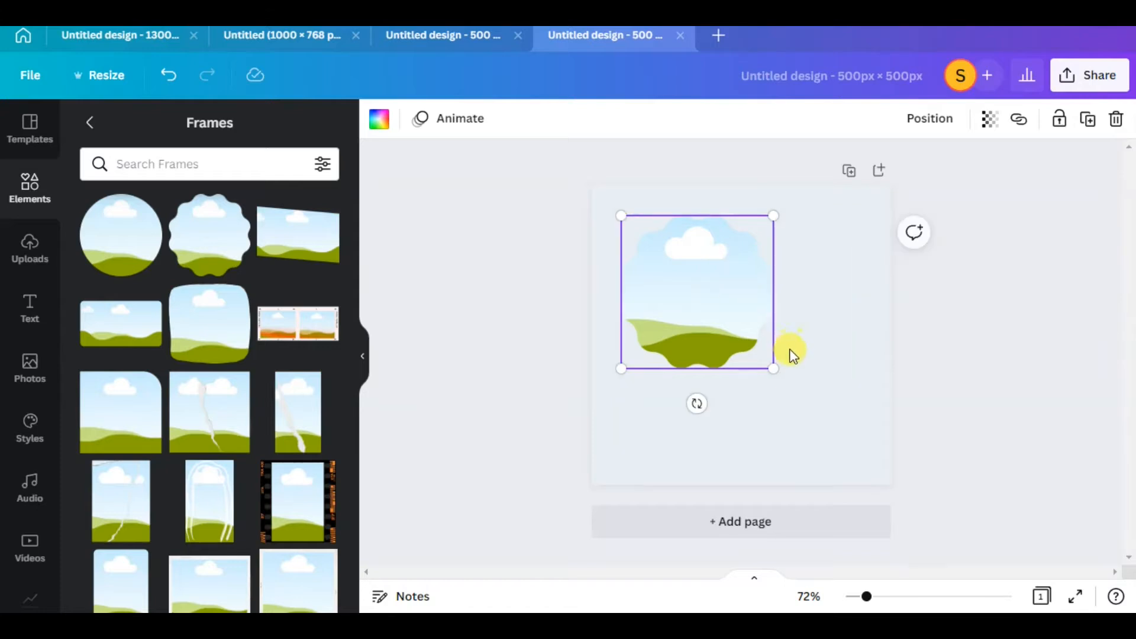
{"action": "left_click_drag", "start_coordinate": [819, 409], "coordinate": [871, 470]}
{"action": "left_click_drag", "start_coordinate": [750, 362], "coordinate": [741, 351]}
{"action": "left_click_drag", "start_coordinate": [876, 472], "coordinate": [849, 442]}
{"action": "mouse_move", "coordinate": [786, 375]}
{"action": "left_mouse_down"}
{"action": "mouse_move", "coordinate": [791, 388]}
{"action": "mouse_move", "coordinate": [783, 378]}
{"action": "mouse_move", "coordinate": [795, 385]}
{"action": "mouse_move", "coordinate": [795, 375]}
{"action": "left_mouse_up"}
{"action": "left_click_drag", "start_coordinate": [765, 283], "coordinate": [755, 274]}
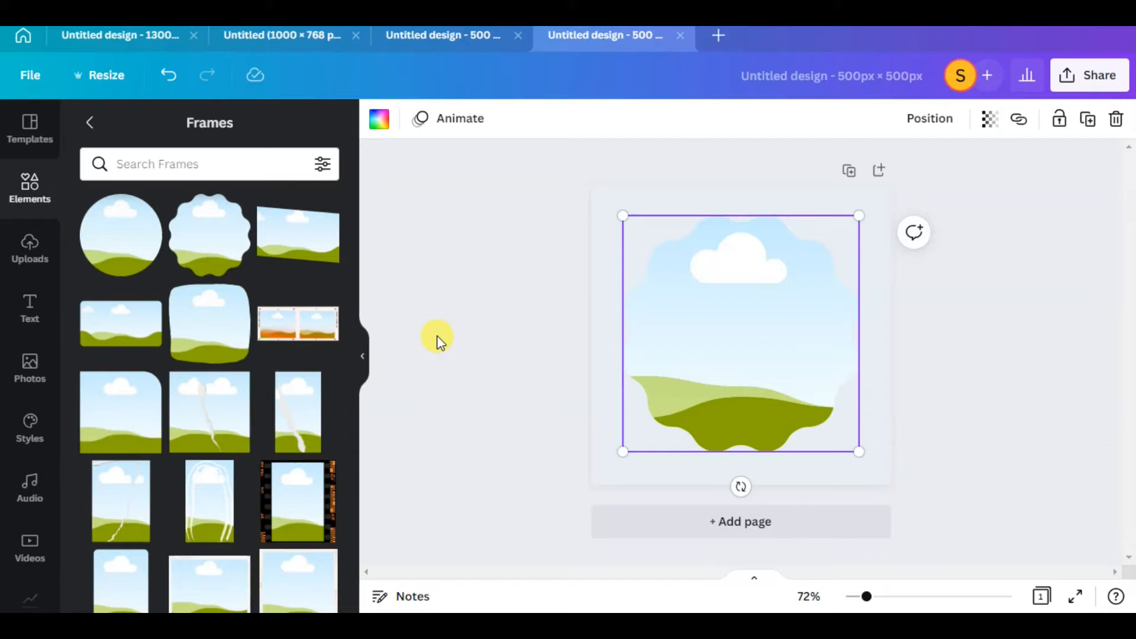
Fill the scalloped frame with the recently used photo of the smiling man in a red sweater
{"action": "left_click", "coordinate": [25, 364]}
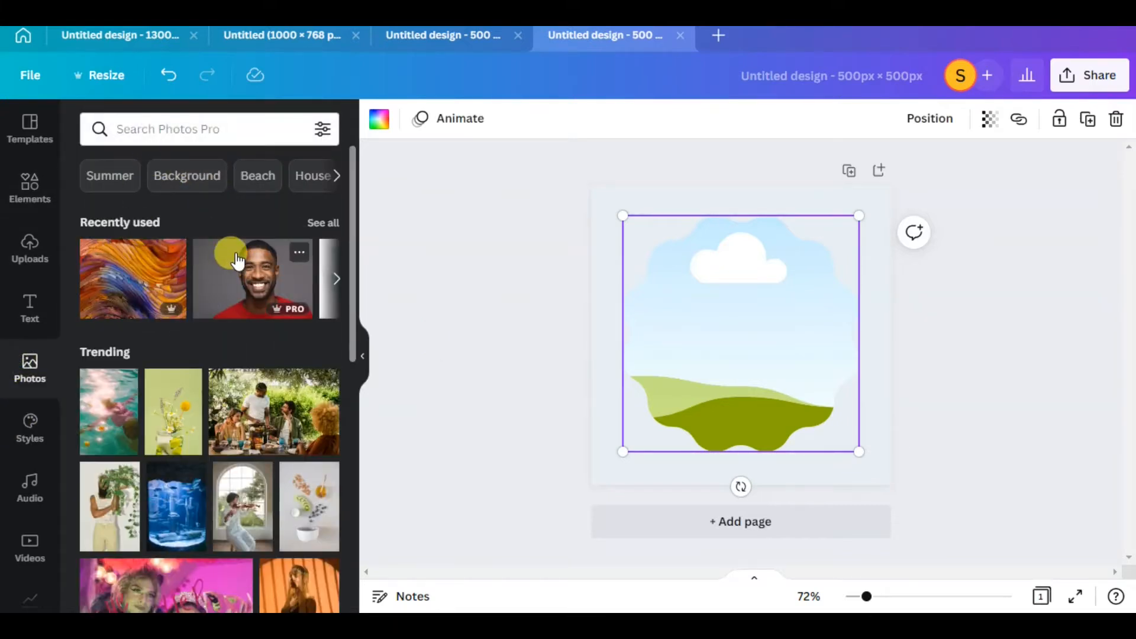
{"action": "mouse_move", "coordinate": [235, 276]}
{"action": "left_mouse_down"}
{"action": "mouse_move", "coordinate": [401, 236]}
{"action": "mouse_move", "coordinate": [732, 279]}
{"action": "mouse_move", "coordinate": [662, 266]}
{"action": "mouse_move", "coordinate": [748, 313]}
{"action": "left_mouse_up"}
{"action": "right_click", "coordinate": [772, 290]}
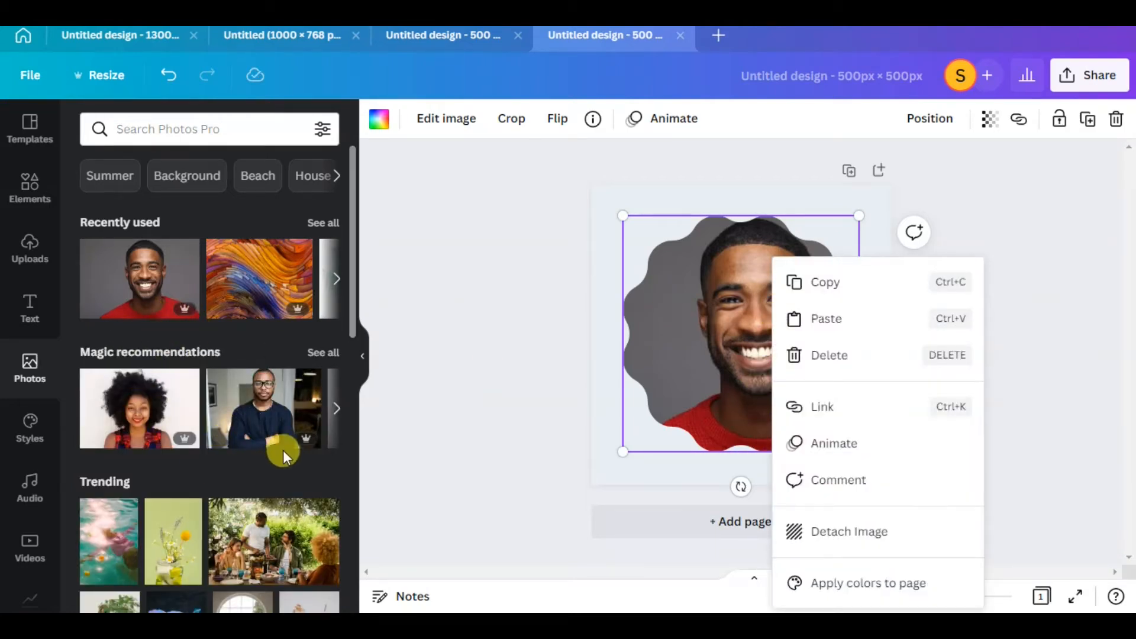
{"action": "scroll", "coordinate": [276, 464], "scroll_direction": "down", "scroll_amount": 4}
{"action": "left_click", "coordinate": [702, 332]}
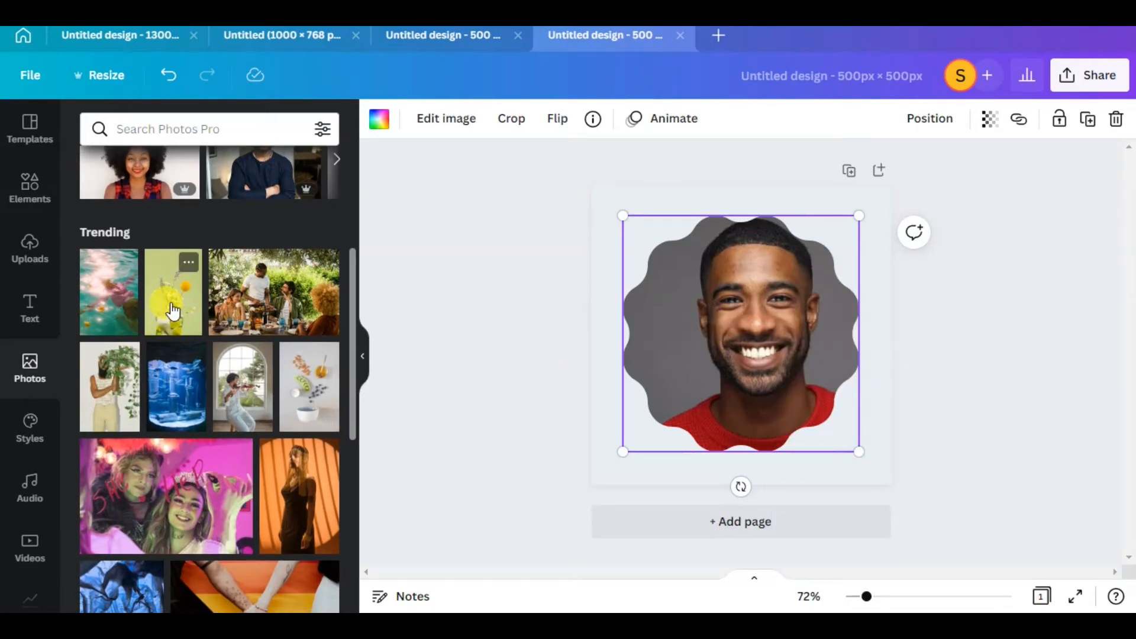
Reposition the photo inside the scalloped frame so the man's face is centred, and apply the crop
{"action": "double_click", "coordinate": [732, 311]}
{"action": "left_click_drag", "start_coordinate": [746, 293], "coordinate": [745, 335]}
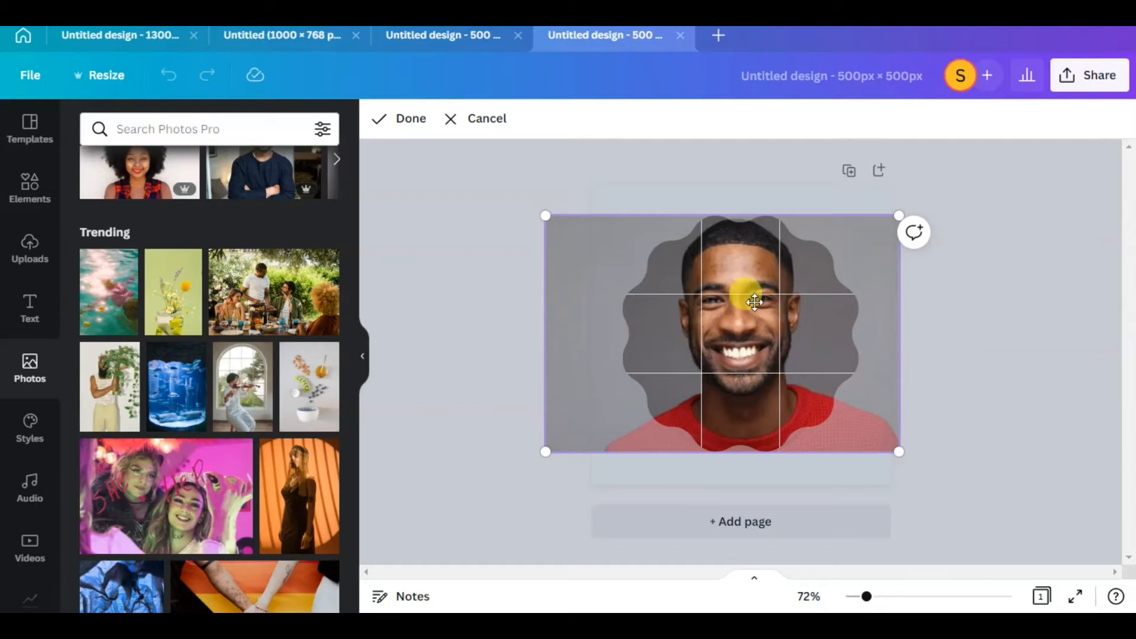
{"action": "left_click", "coordinate": [379, 124]}
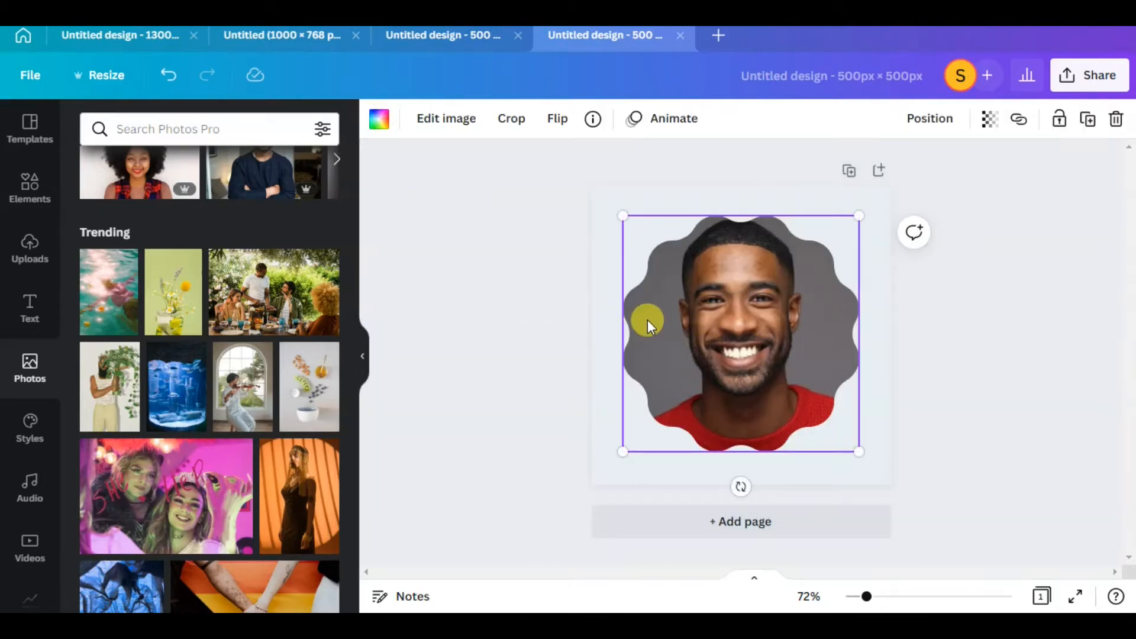
{"action": "left_click", "coordinate": [452, 297]}
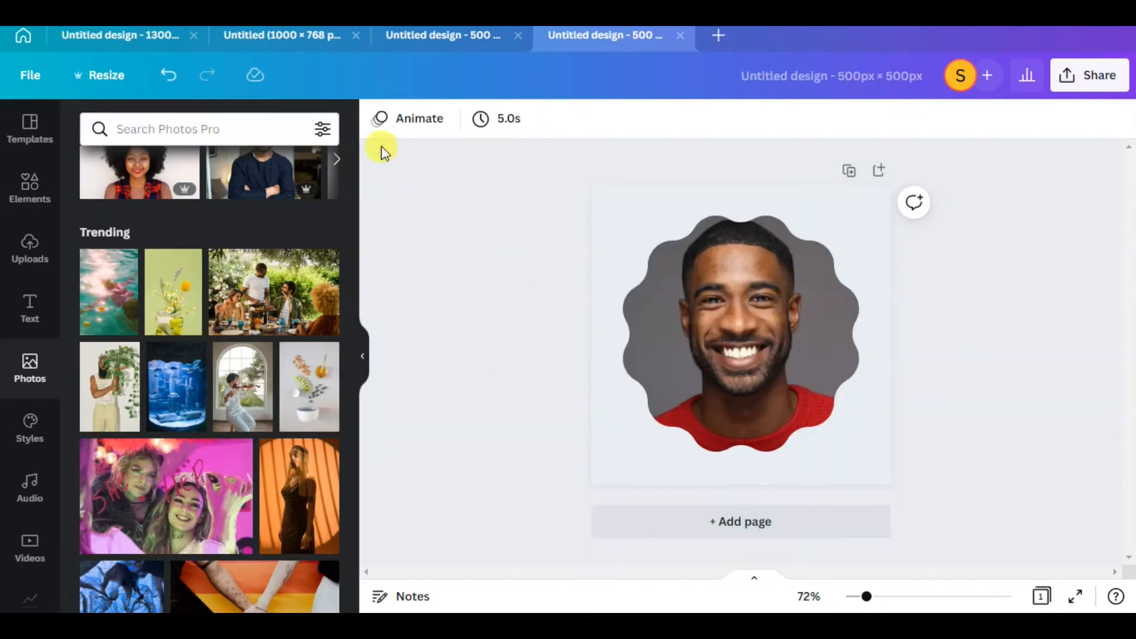
Leave the frames category and return to the overview of all design elements
{"action": "left_click", "coordinate": [29, 189]}
{"action": "left_click", "coordinate": [242, 163]}
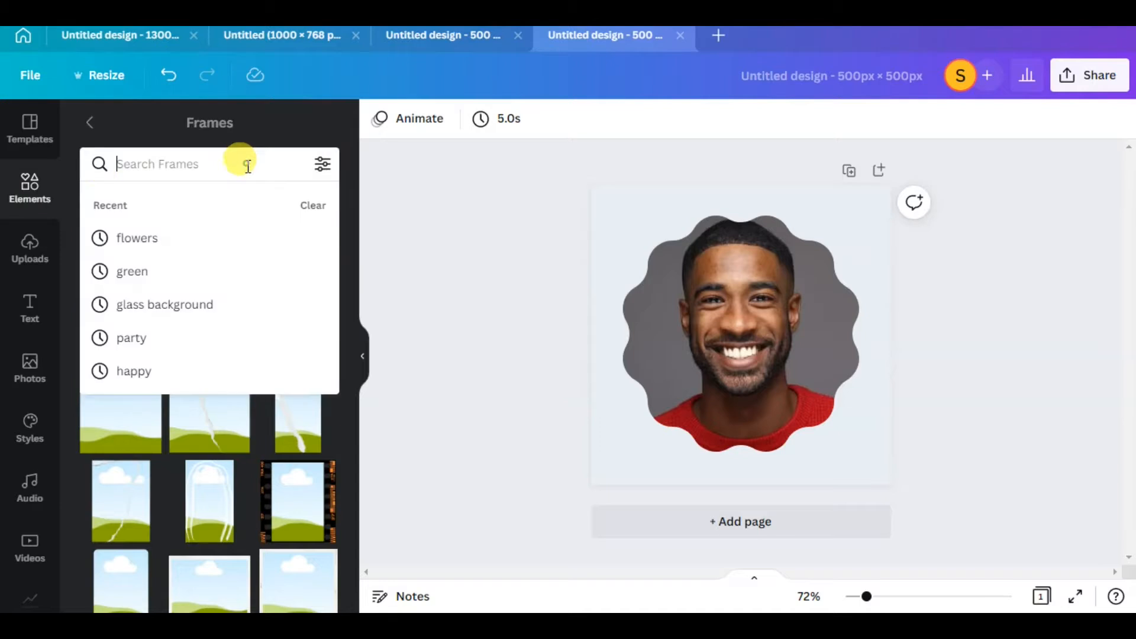
{"action": "left_click", "coordinate": [93, 130]}
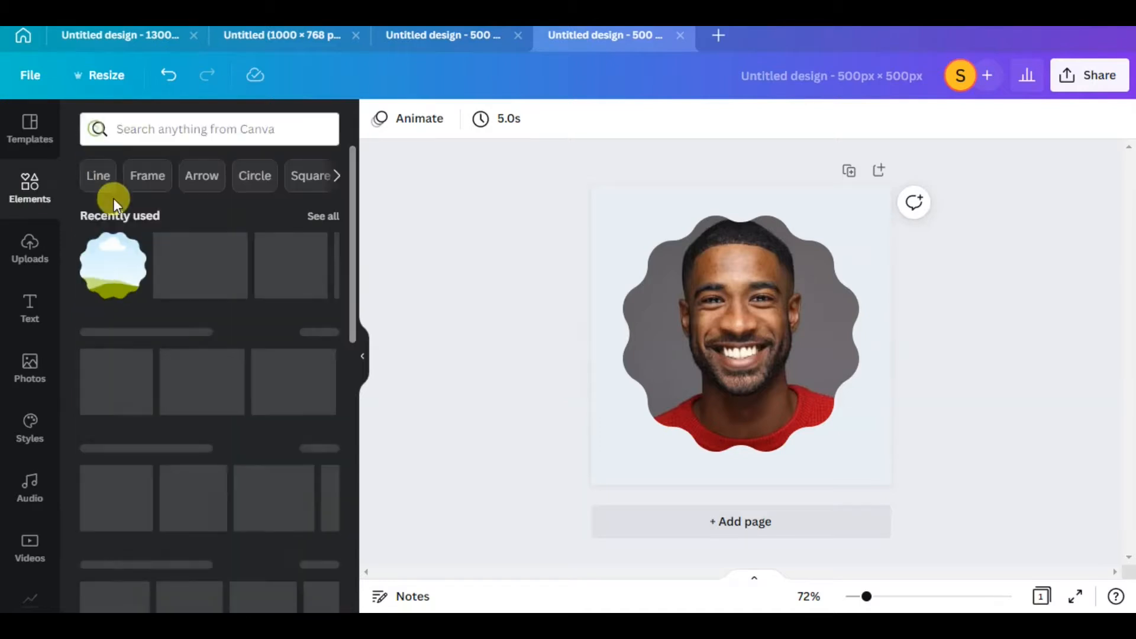
{"action": "left_click", "coordinate": [848, 272]}
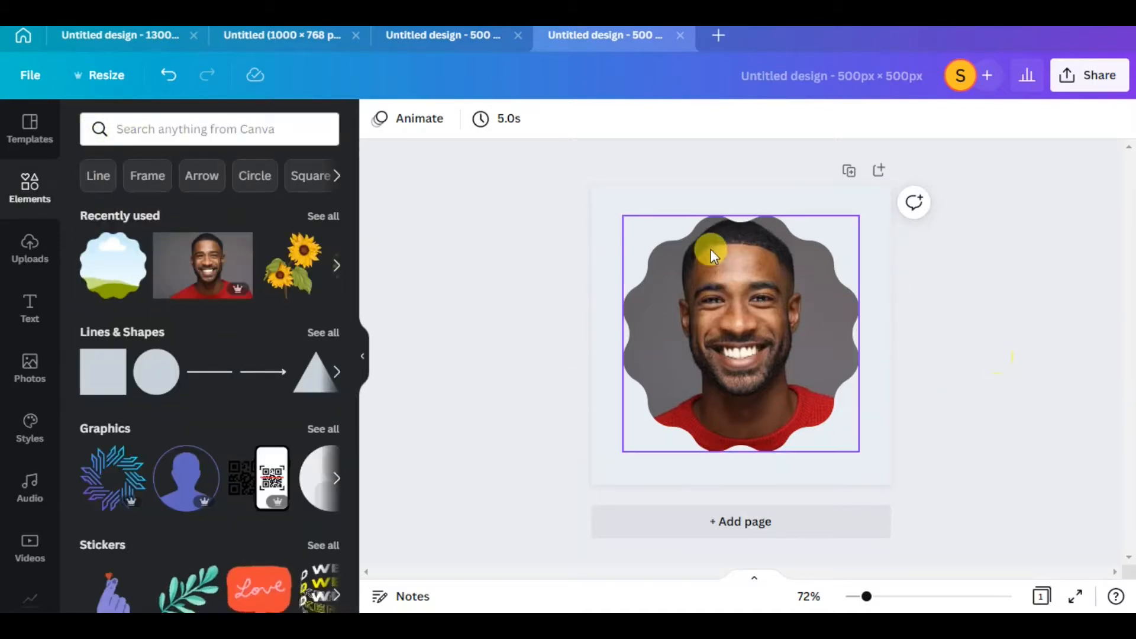
Copy the animated yellow dashed burst from the orange 500 × 500 px design and return to the new design
{"action": "left_click", "coordinate": [417, 34]}
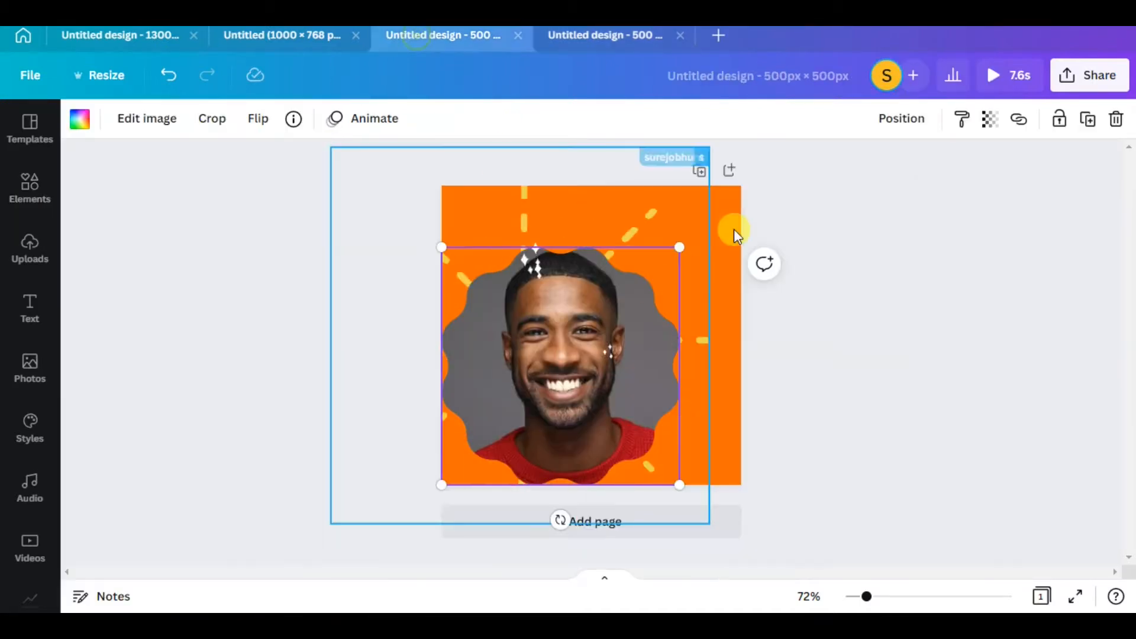
{"action": "left_click", "coordinate": [645, 248]}
{"action": "right_click", "coordinate": [570, 224]}
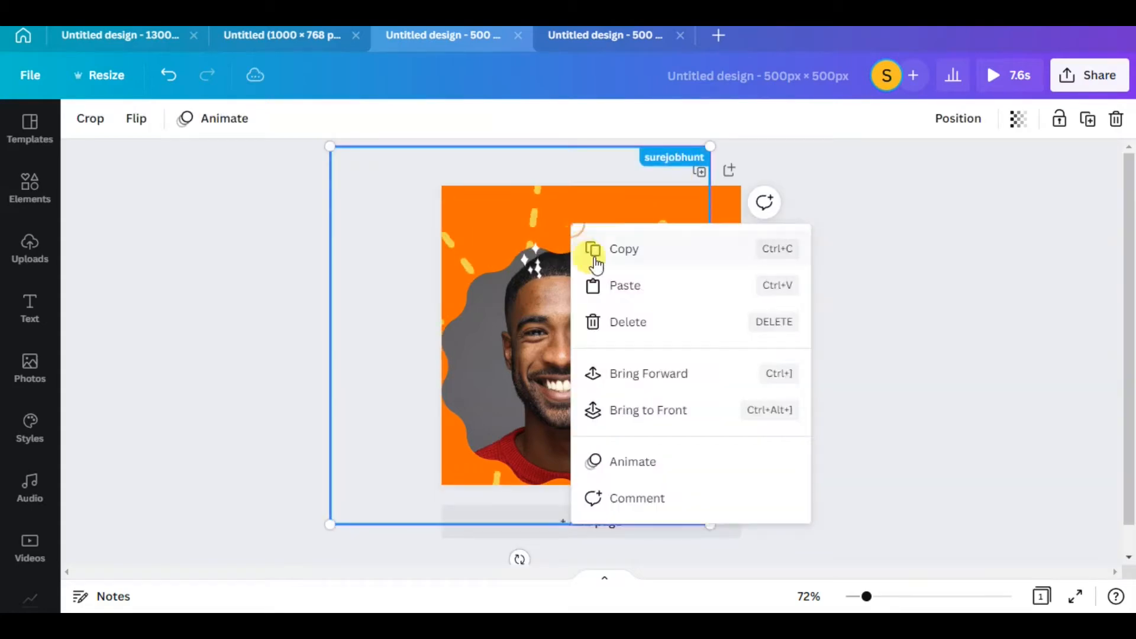
{"action": "left_click", "coordinate": [624, 260]}
{"action": "left_click", "coordinate": [597, 42]}
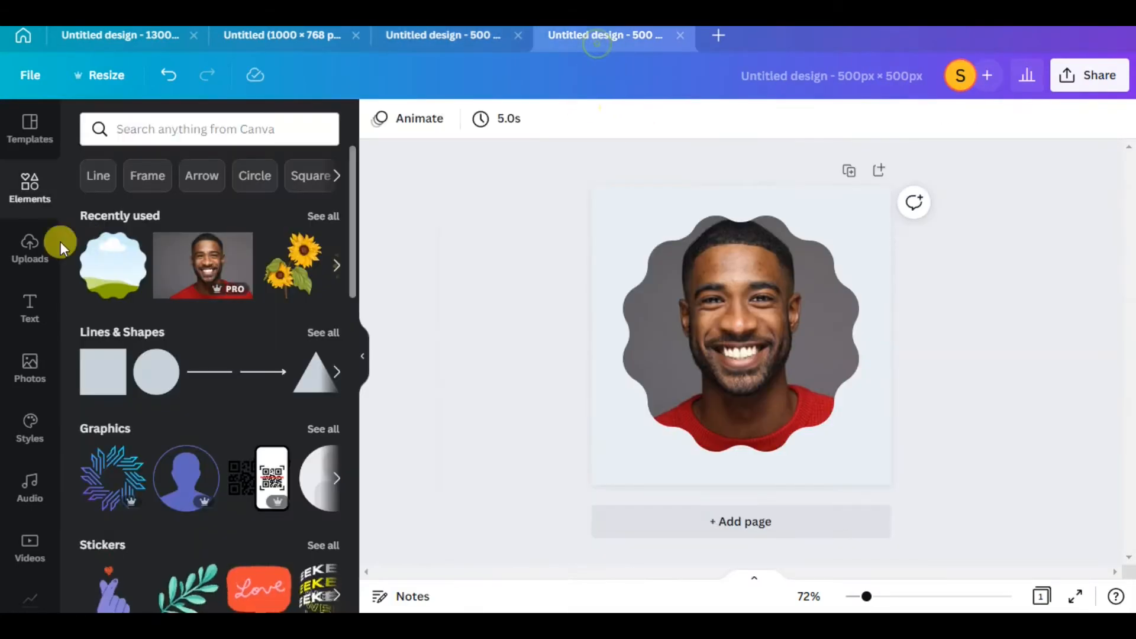
Search the elements library for "animated lines star"
{"action": "left_click", "coordinate": [334, 176]}
{"action": "left_click", "coordinate": [247, 132]}
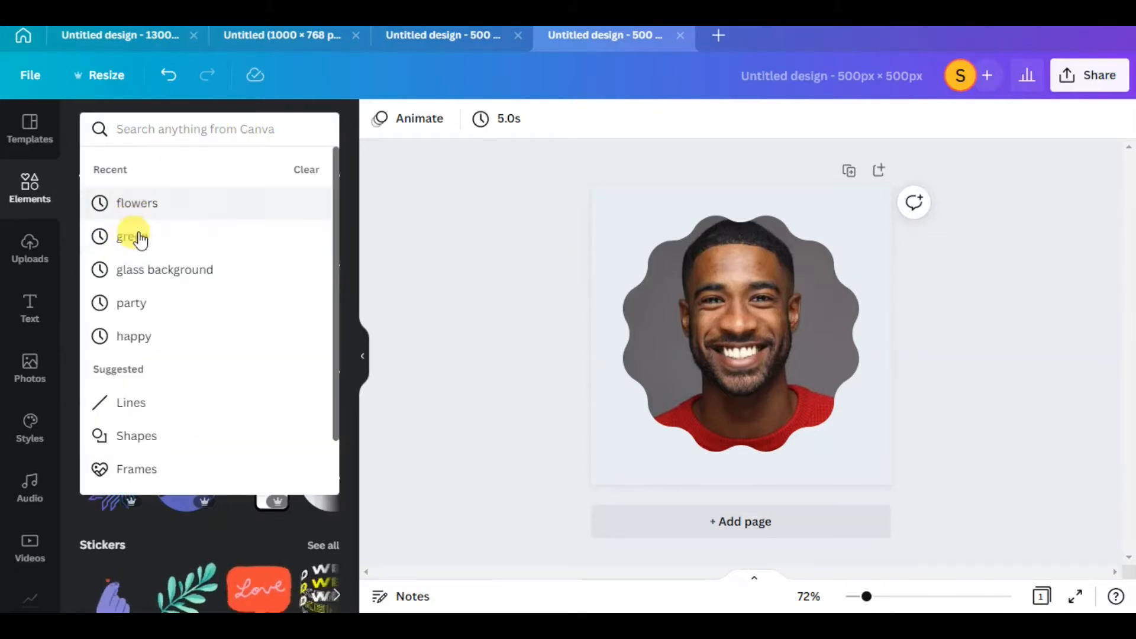
{"action": "left_click", "coordinate": [178, 133]}
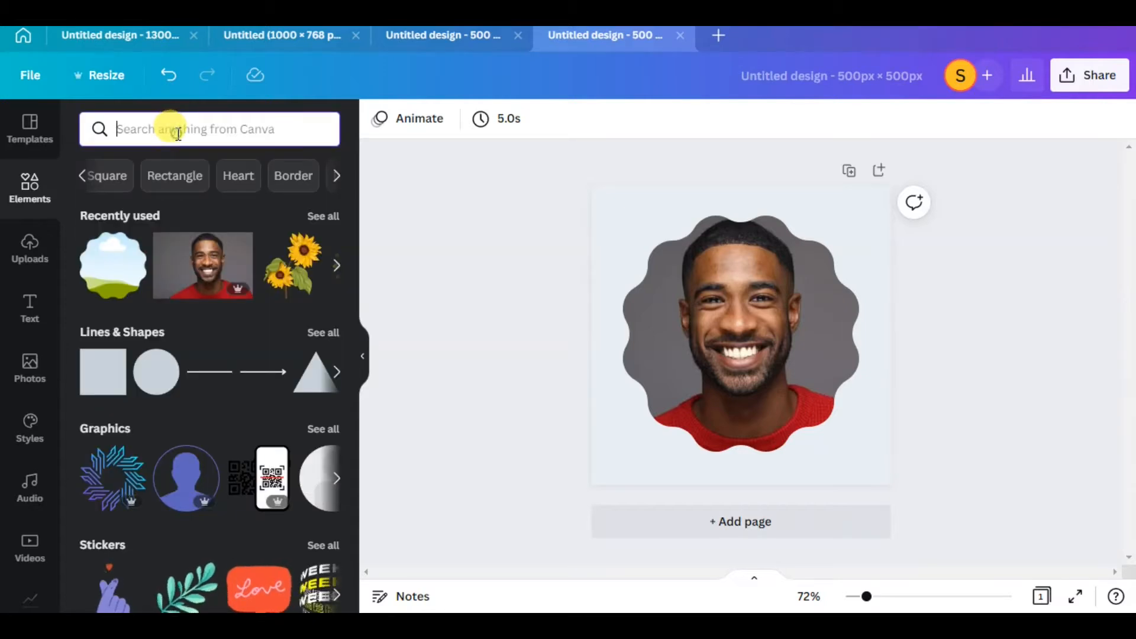
{"action": "type", "text": "a"}
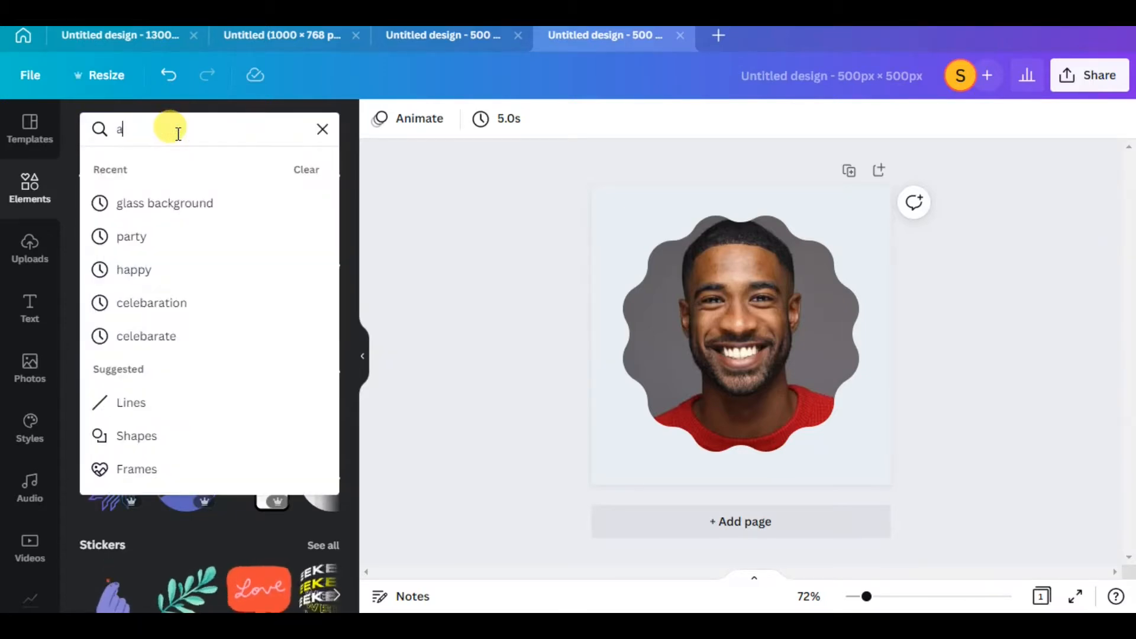
{"action": "key", "text": "BackSpace"}
{"action": "type", "text": "ani"}
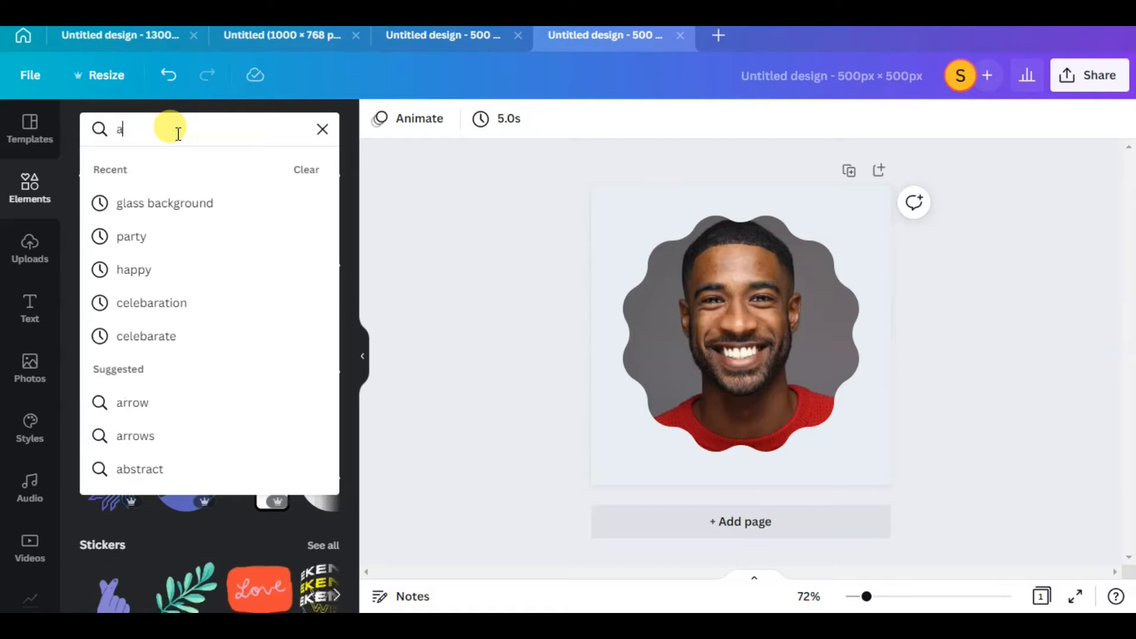
{"action": "type", "text": "mat"}
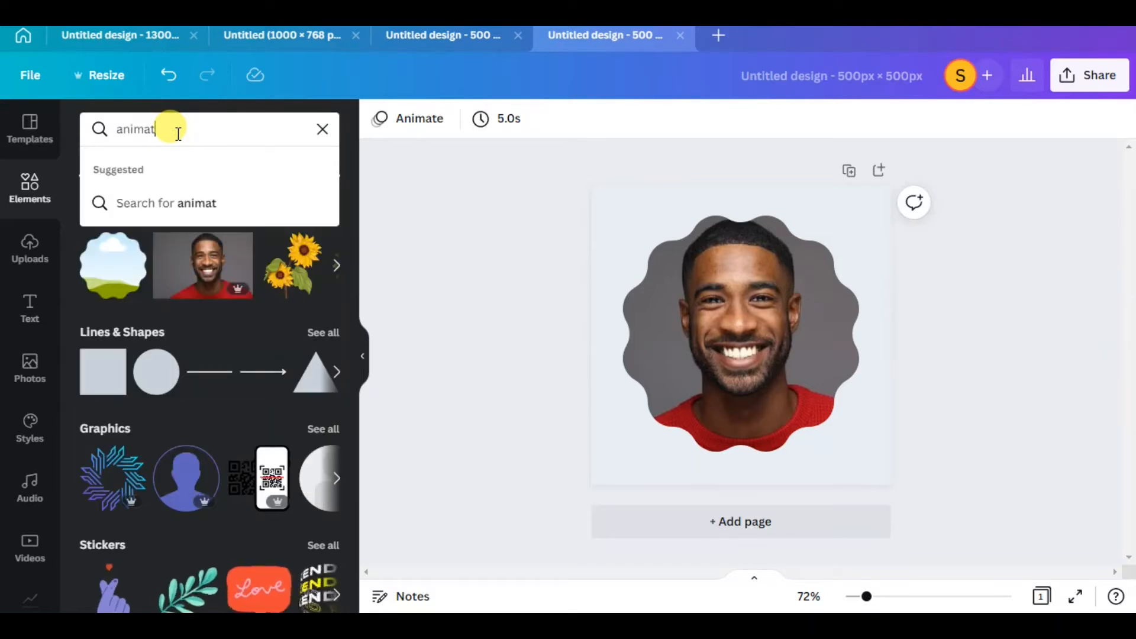
{"action": "type", "text": "ed lin"}
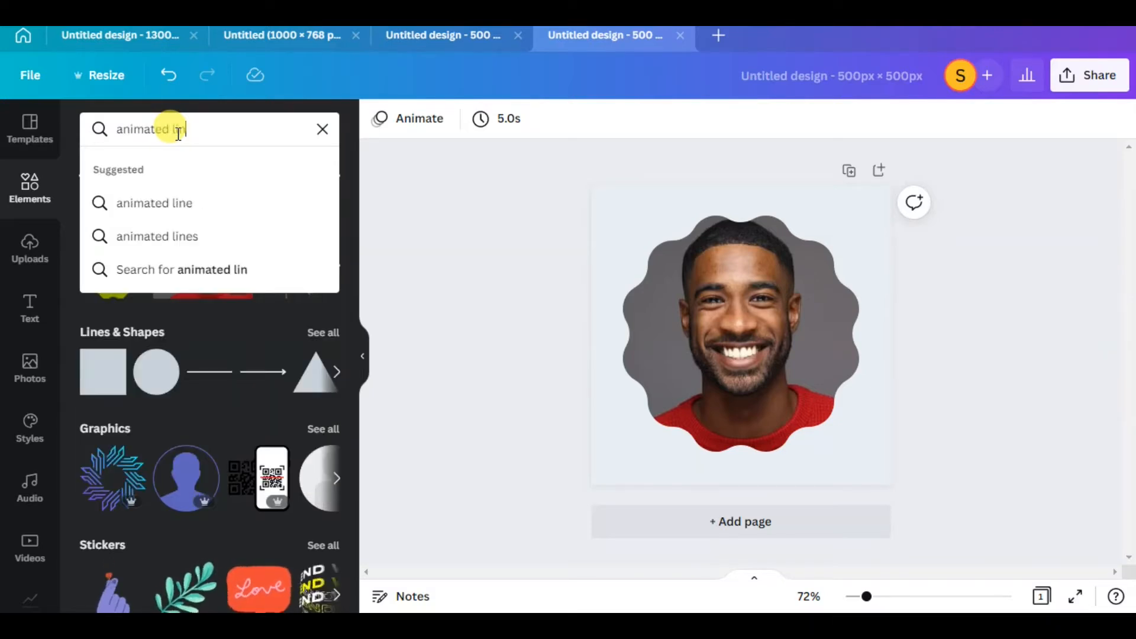
{"action": "type", "text": "es statr"}
{"action": "key", "text": "Return"}
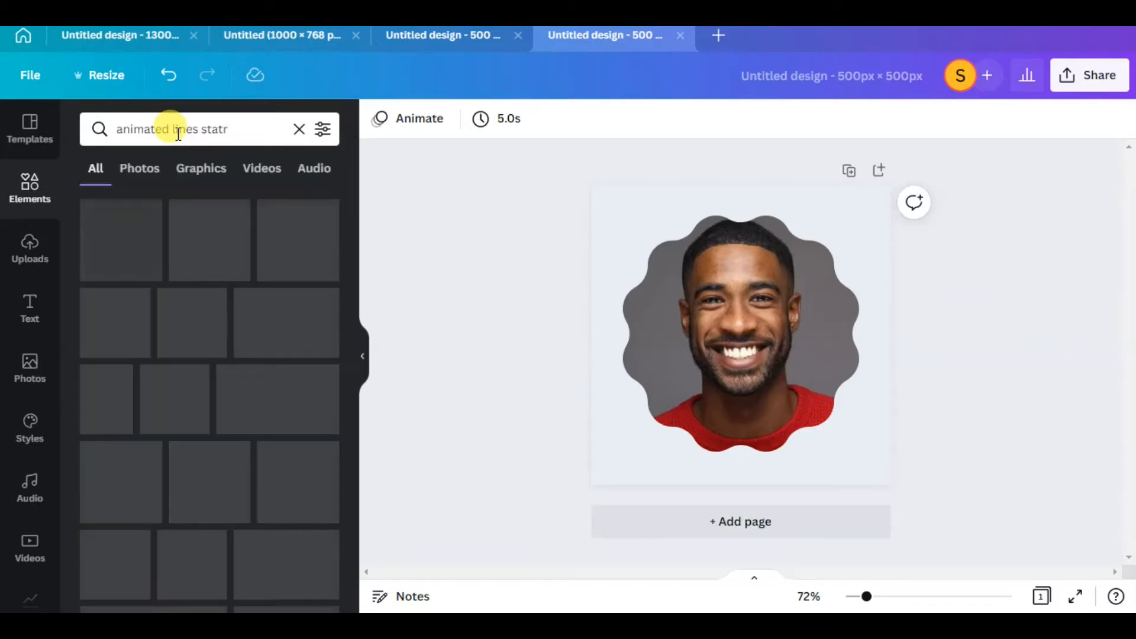
{"action": "left_click", "coordinate": [254, 137]}
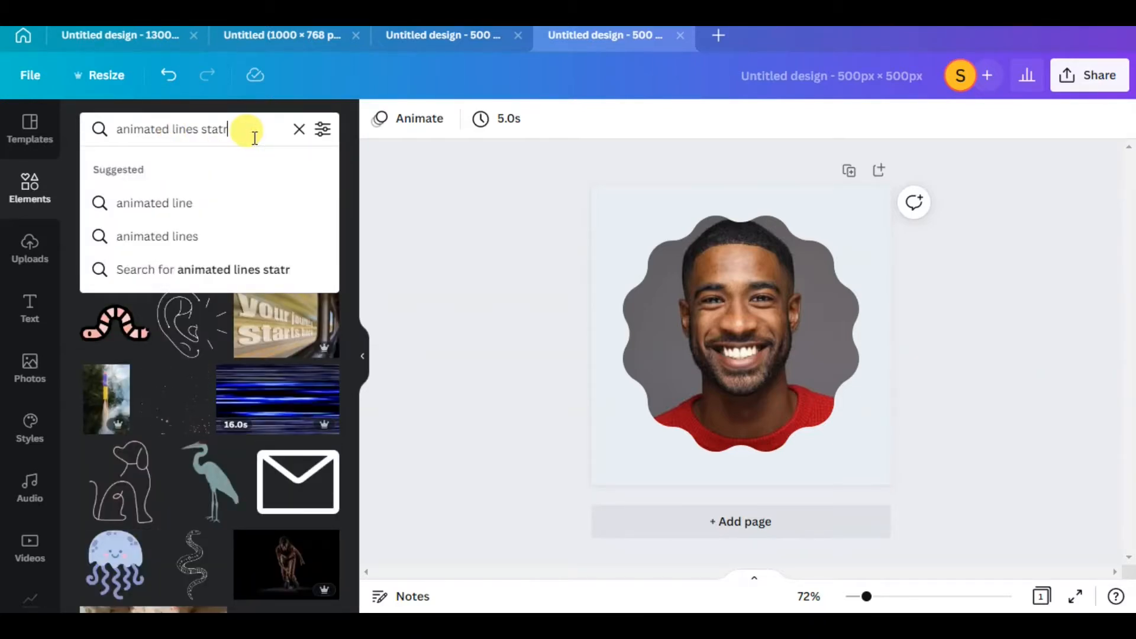
{"action": "key", "text": "BackSpace"}
{"action": "key", "text": "BackSpace"}
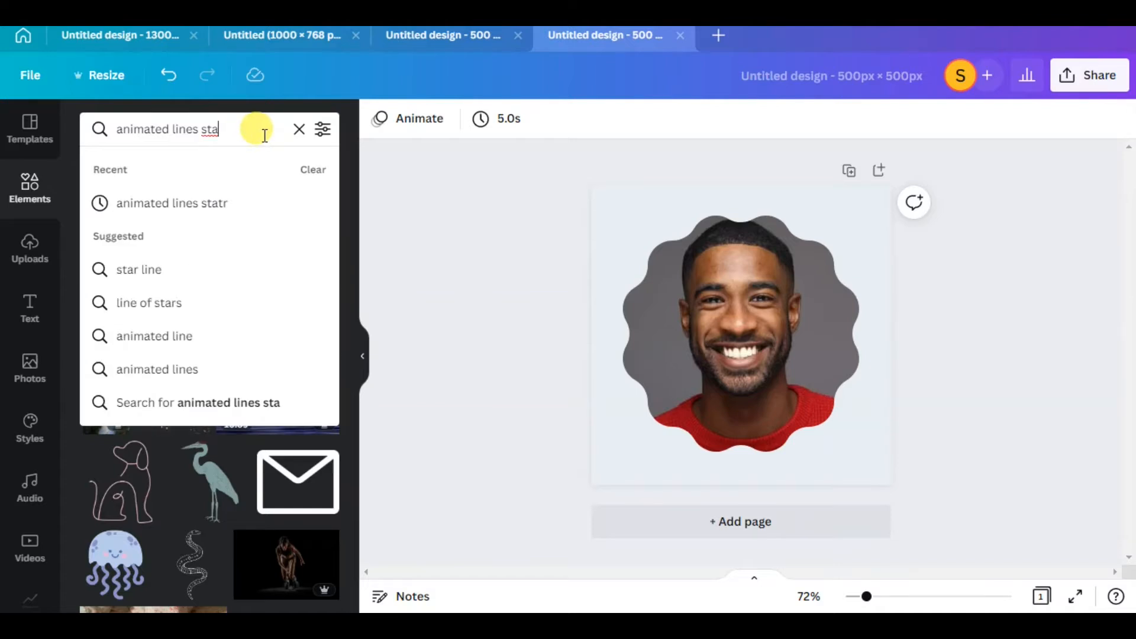
{"action": "type", "text": "r"}
{"action": "key", "text": "Return"}
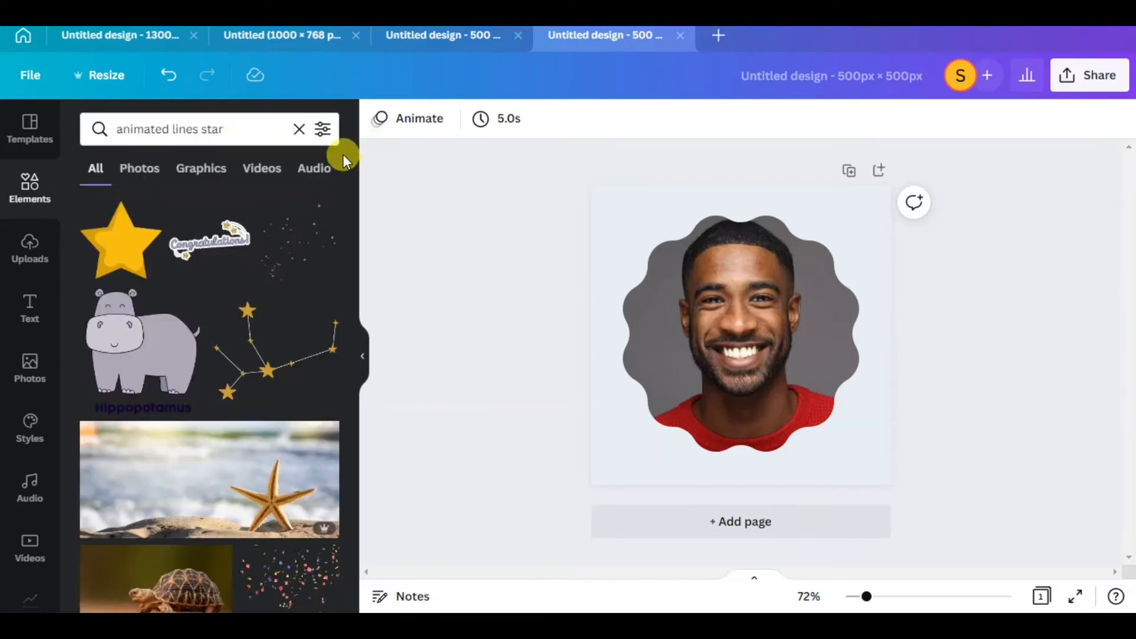
Filter the search results by animation and look through the star and line graphics for a suitable burst
{"action": "left_click", "coordinate": [323, 131]}
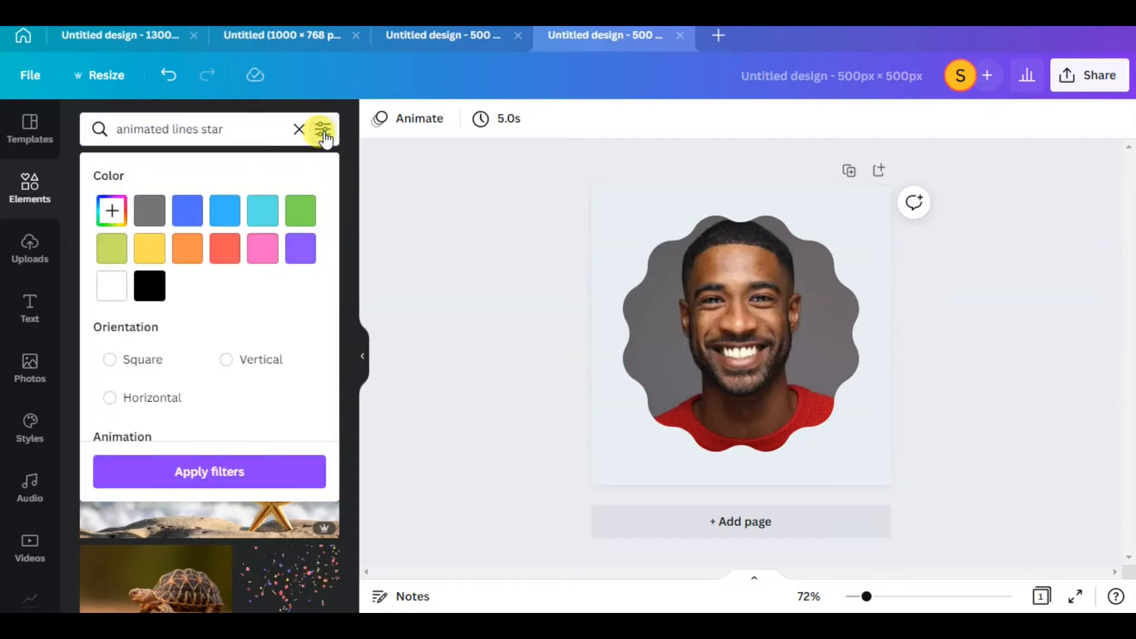
{"action": "scroll", "coordinate": [203, 399], "scroll_direction": "down", "scroll_amount": 3}
{"action": "left_click", "coordinate": [245, 303]}
{"action": "left_click", "coordinate": [220, 472]}
{"action": "scroll", "coordinate": [234, 377], "scroll_direction": "down", "scroll_amount": 2}
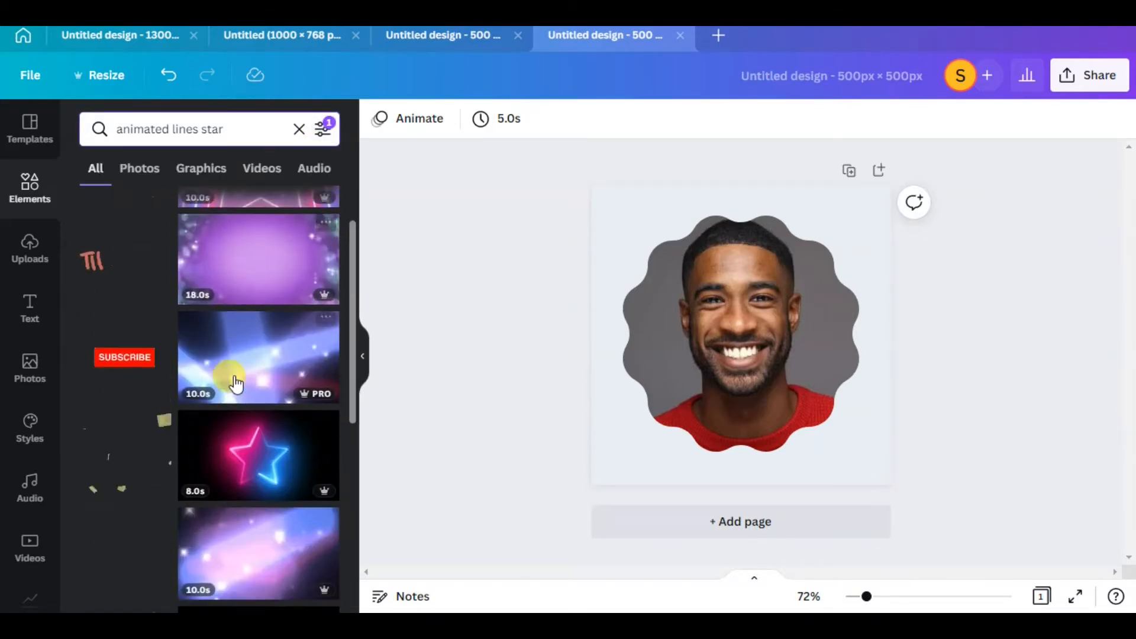
{"action": "scroll", "coordinate": [216, 392], "scroll_direction": "down", "scroll_amount": 3}
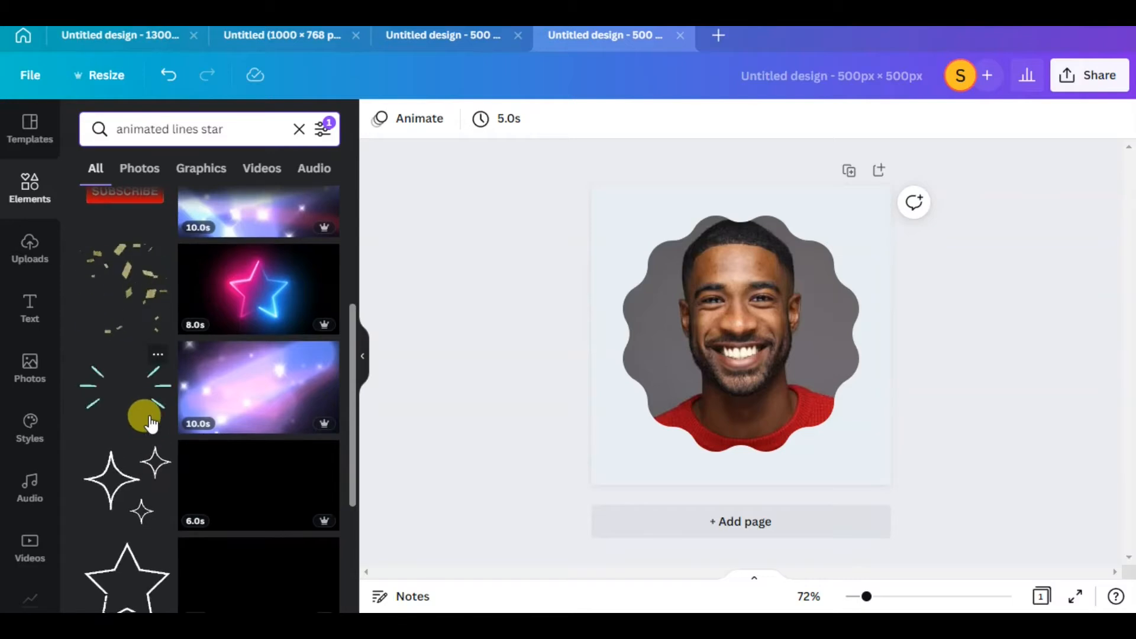
{"action": "scroll", "coordinate": [149, 429], "scroll_direction": "down", "scroll_amount": 3}
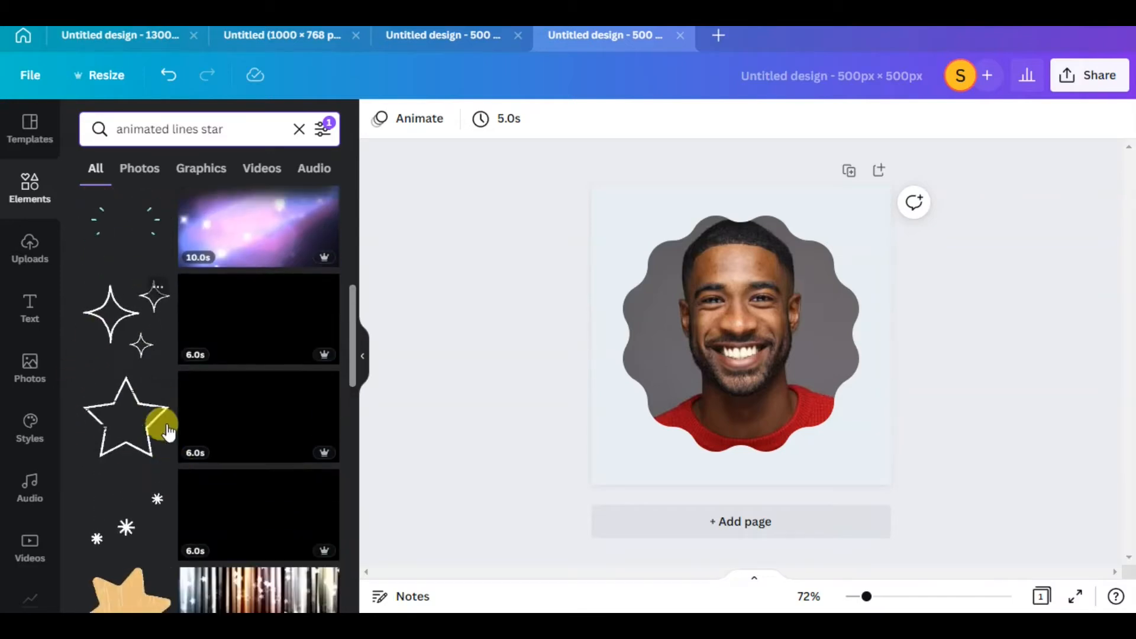
{"action": "scroll", "coordinate": [147, 423], "scroll_direction": "down", "scroll_amount": 5}
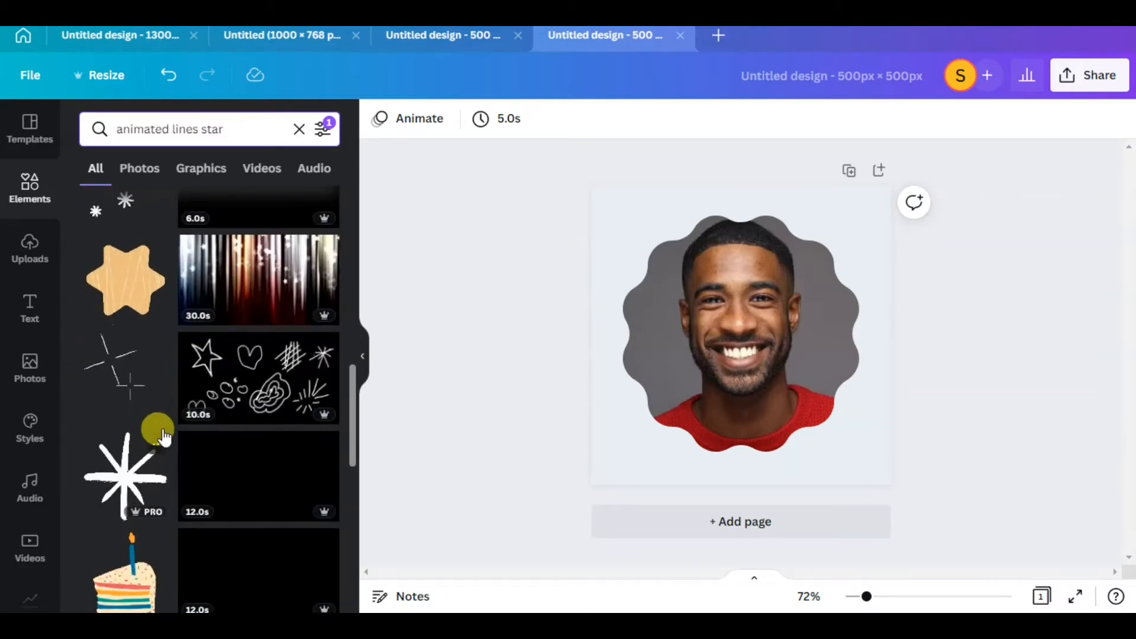
{"action": "scroll", "coordinate": [155, 432], "scroll_direction": "down", "scroll_amount": 8}
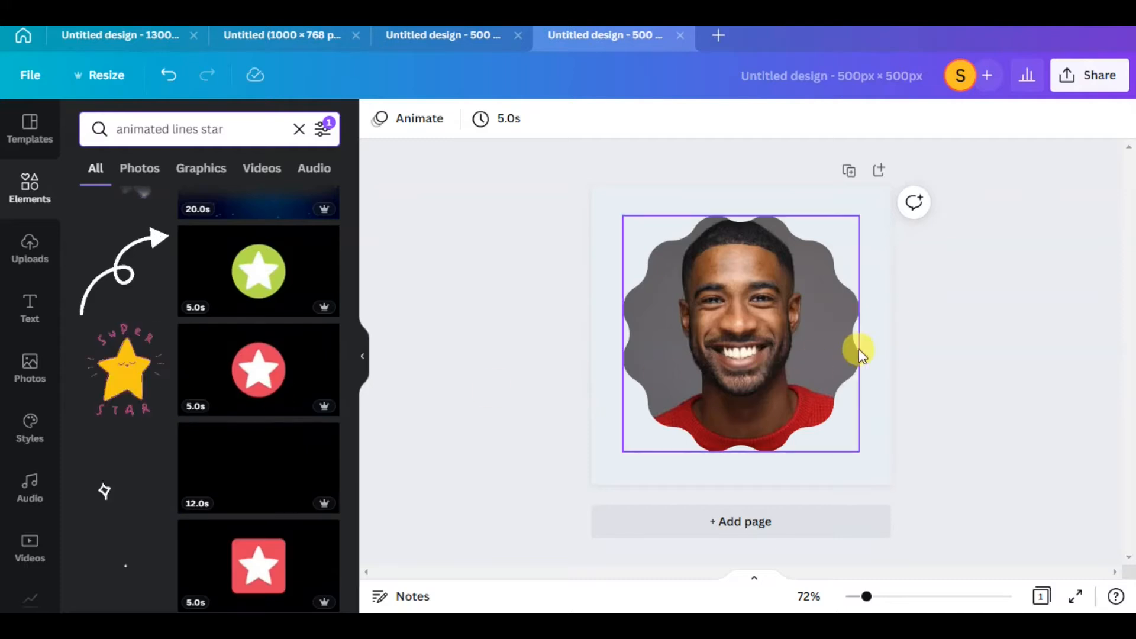
Paste the copied yellow dashed burst into the new design and position it over the portrait
{"action": "right_click", "coordinate": [753, 286]}
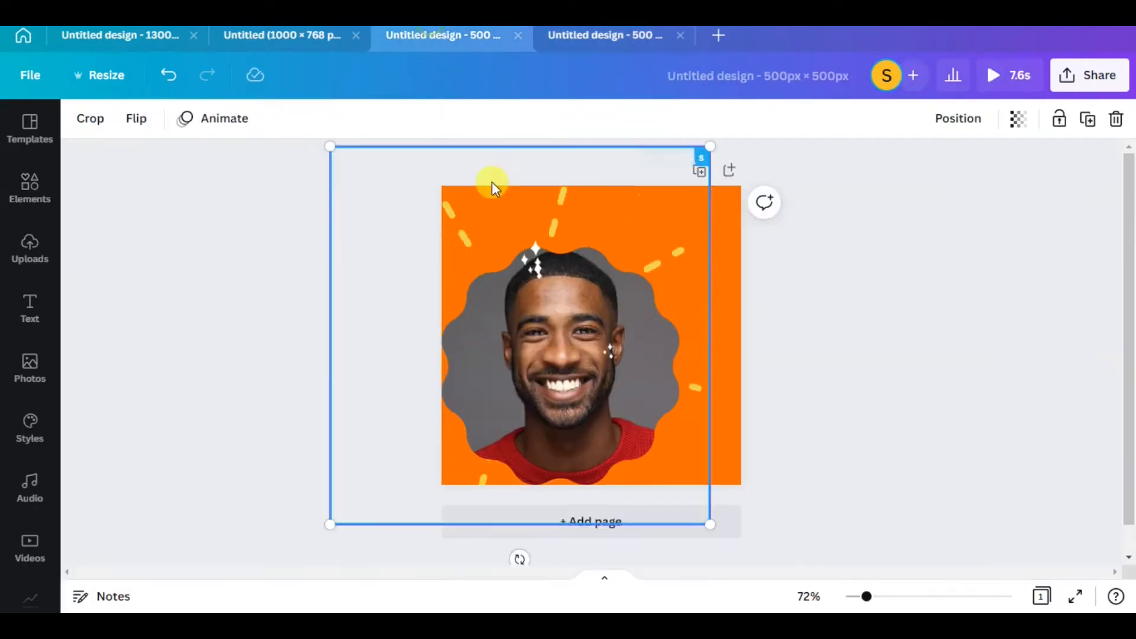
{"action": "left_click", "coordinate": [610, 41]}
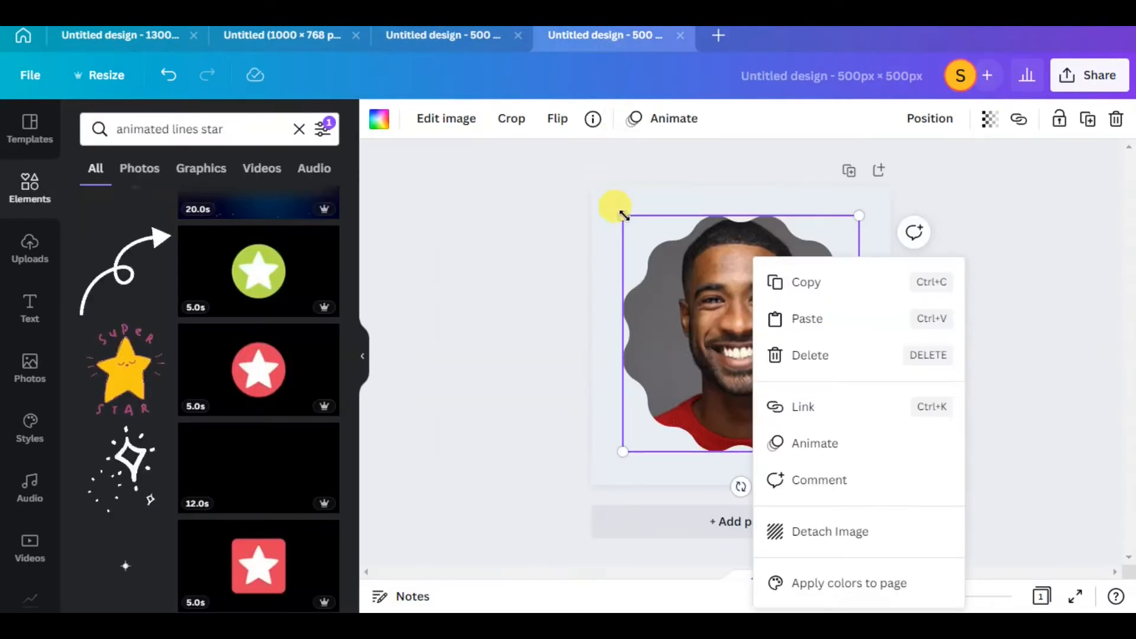
{"action": "right_click", "coordinate": [620, 202]}
{"action": "left_click", "coordinate": [703, 264]}
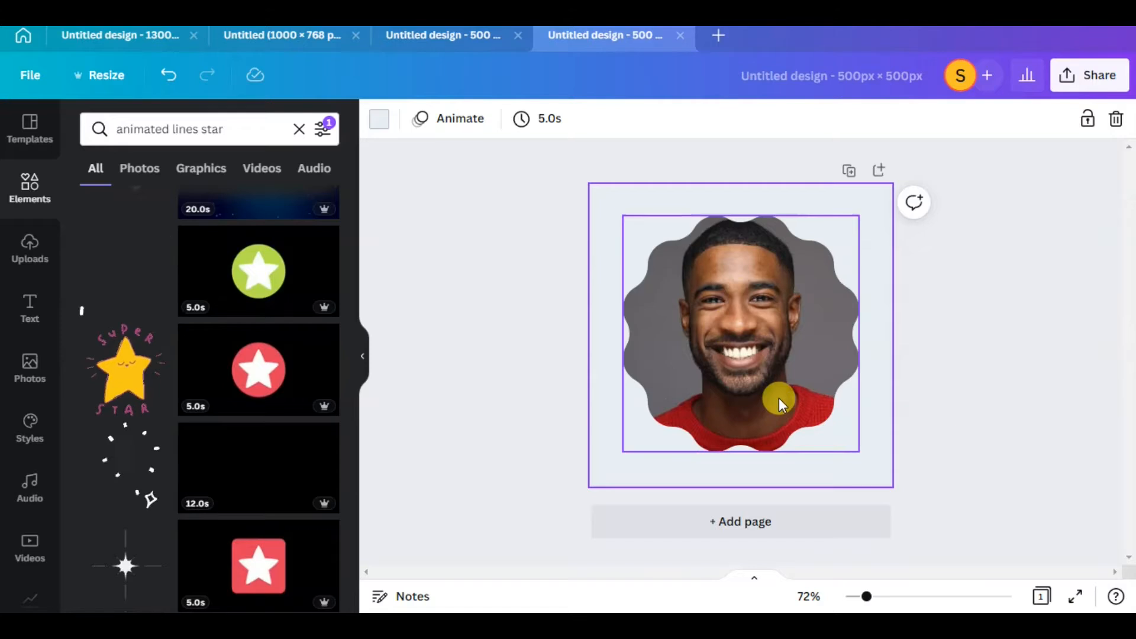
{"action": "left_click_drag", "start_coordinate": [695, 349], "coordinate": [713, 350]}
{"action": "left_click_drag", "start_coordinate": [754, 314], "coordinate": [732, 297]}
Bring the portrait in front of the dashed burst and centre the burst behind it on the page
{"action": "right_click", "coordinate": [843, 301]}
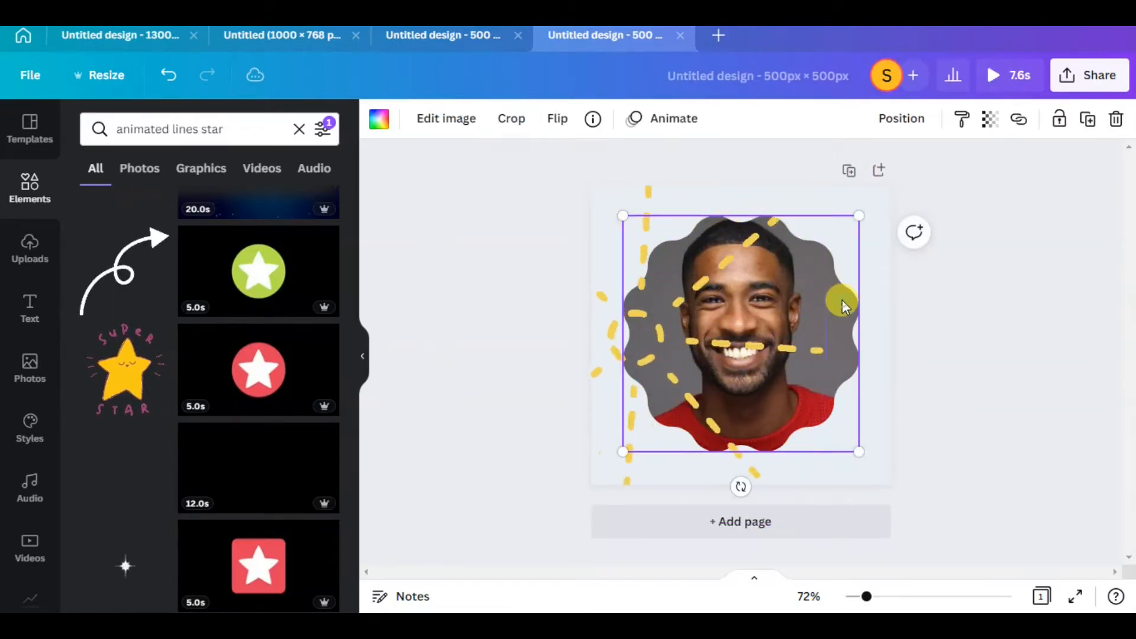
{"action": "left_click", "coordinate": [874, 354]}
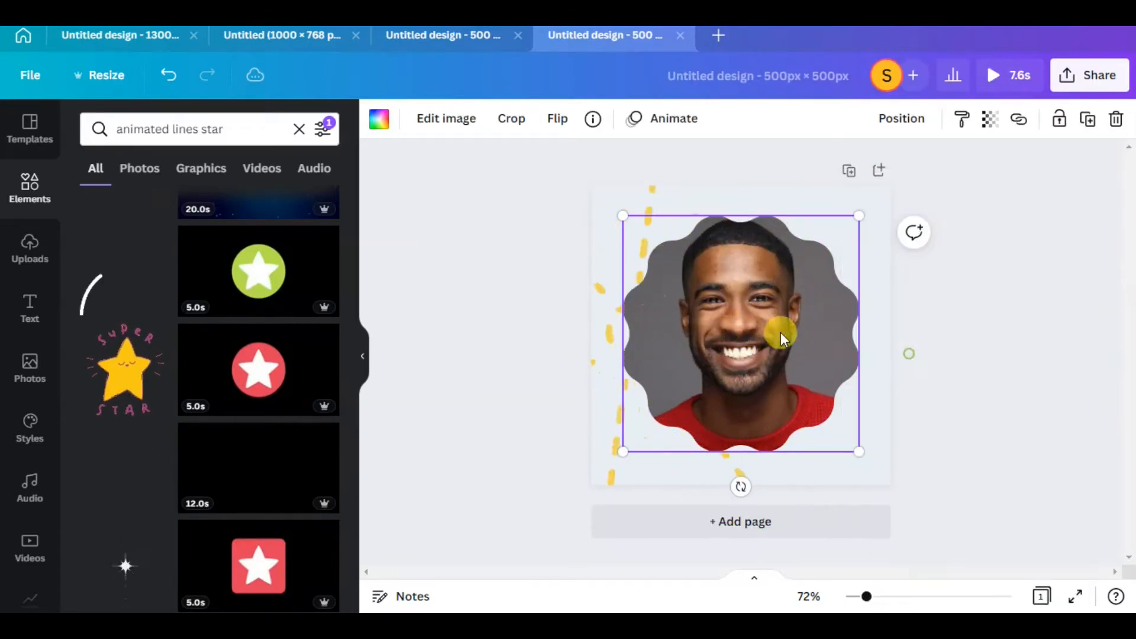
{"action": "left_click_drag", "start_coordinate": [655, 208], "coordinate": [757, 210]}
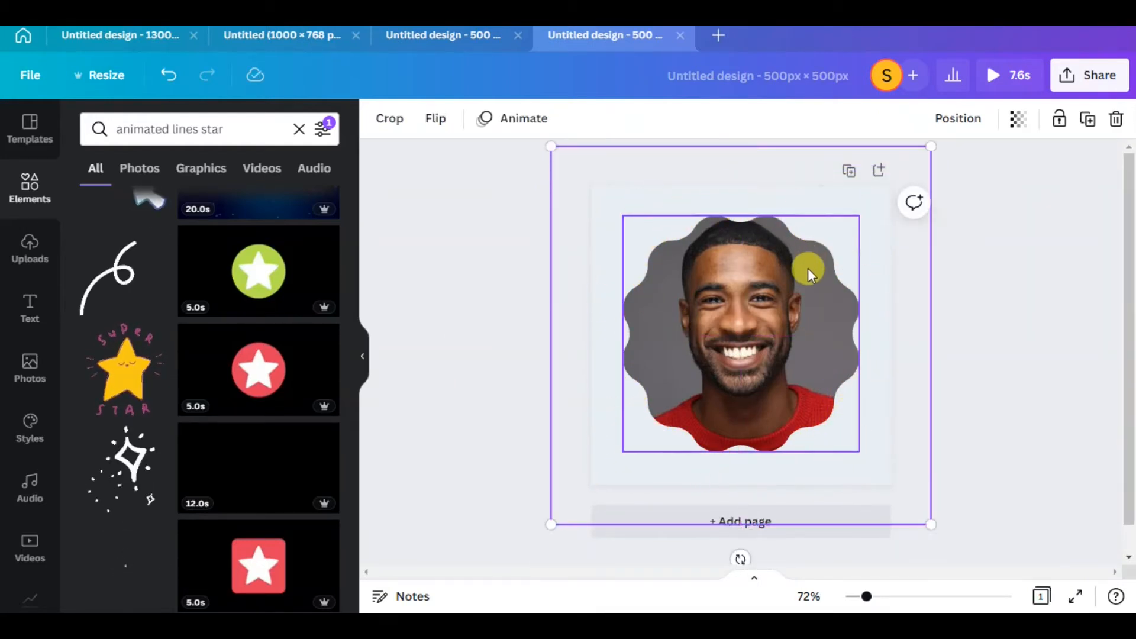
{"action": "left_click", "coordinate": [804, 266]}
{"action": "mouse_move", "coordinate": [806, 265]}
{"action": "left_mouse_down"}
{"action": "mouse_move", "coordinate": [800, 252]}
{"action": "mouse_move", "coordinate": [807, 271]}
{"action": "left_mouse_up"}
{"action": "left_click", "coordinate": [953, 305]}
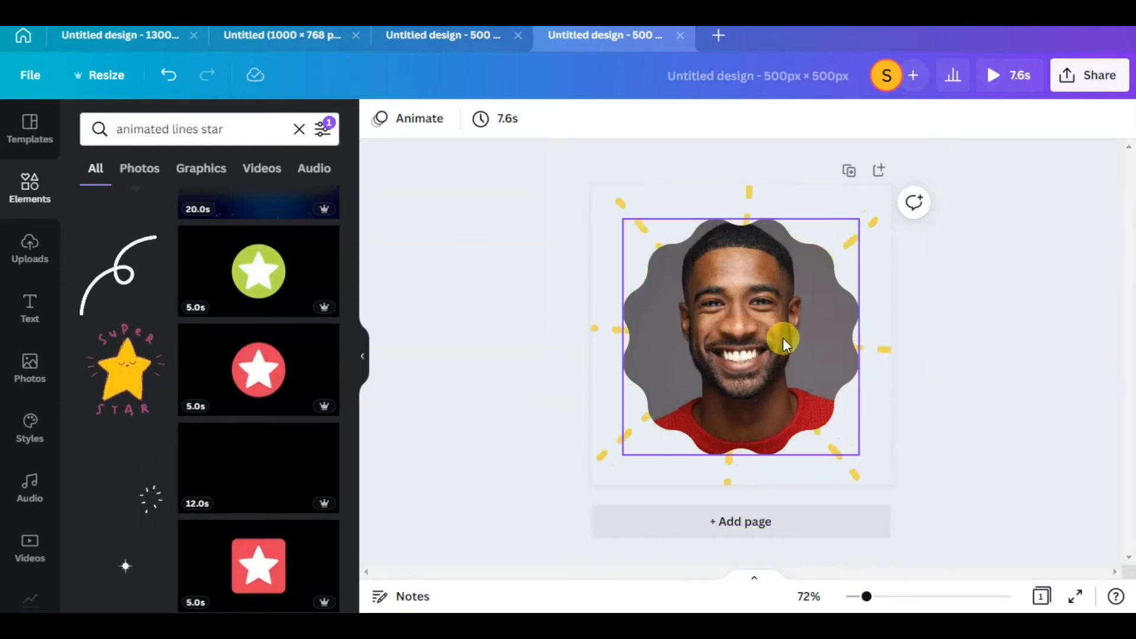
Shrink the scalloped portrait slightly and centre it over the burst so more of the dashed rays show
{"action": "left_click", "coordinate": [820, 363]}
{"action": "left_click_drag", "start_coordinate": [856, 453], "coordinate": [829, 434]}
{"action": "left_click_drag", "start_coordinate": [747, 331], "coordinate": [765, 353]}
{"action": "left_click", "coordinate": [974, 193]}
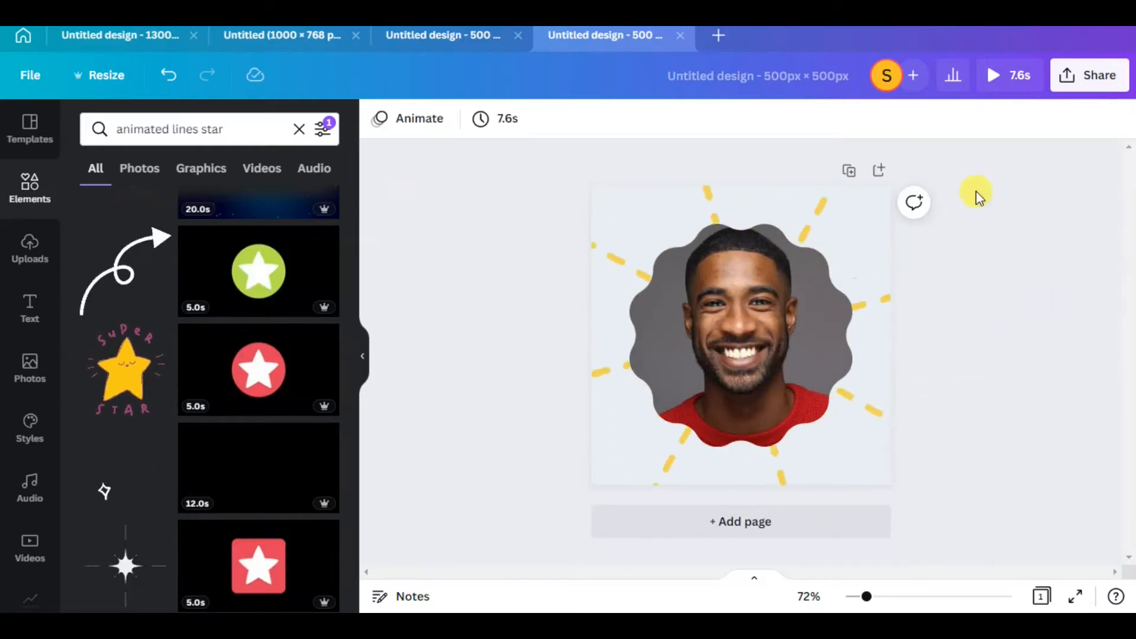
Download the finished portrait design as a GIF
{"action": "left_click", "coordinate": [1083, 77]}
{"action": "left_click", "coordinate": [816, 475]}
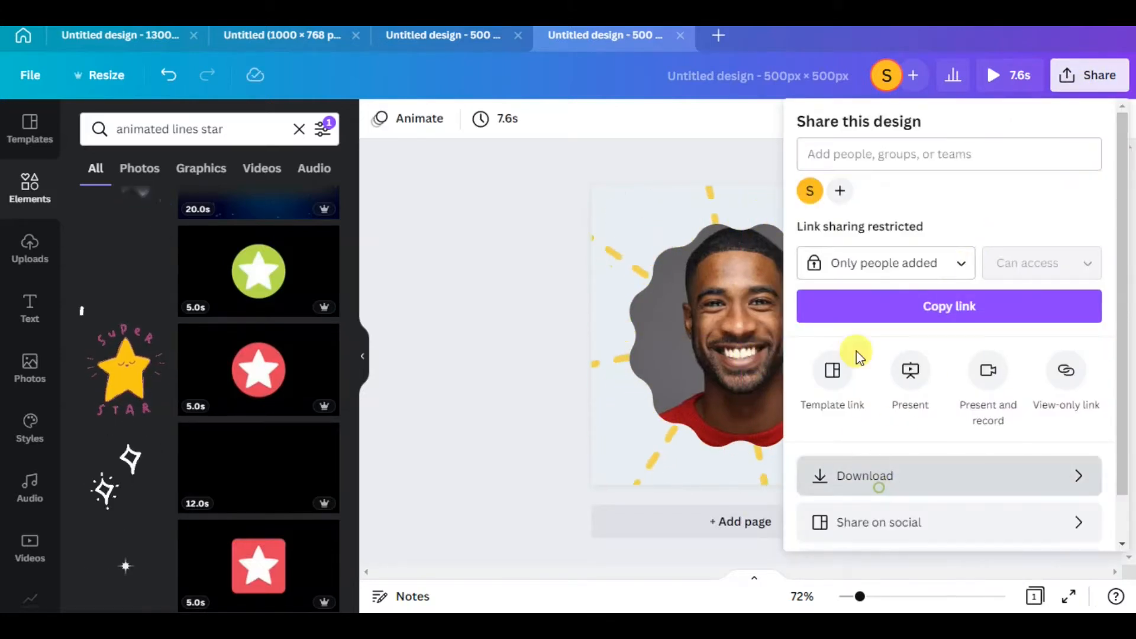
{"action": "left_click", "coordinate": [858, 195]}
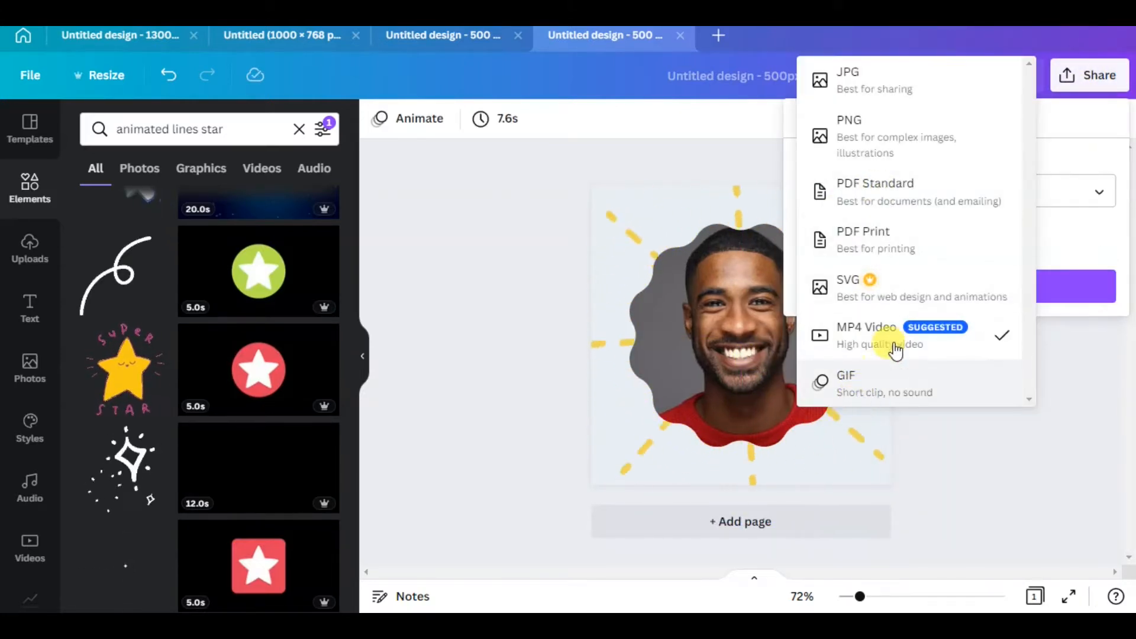
{"action": "left_click", "coordinate": [868, 386]}
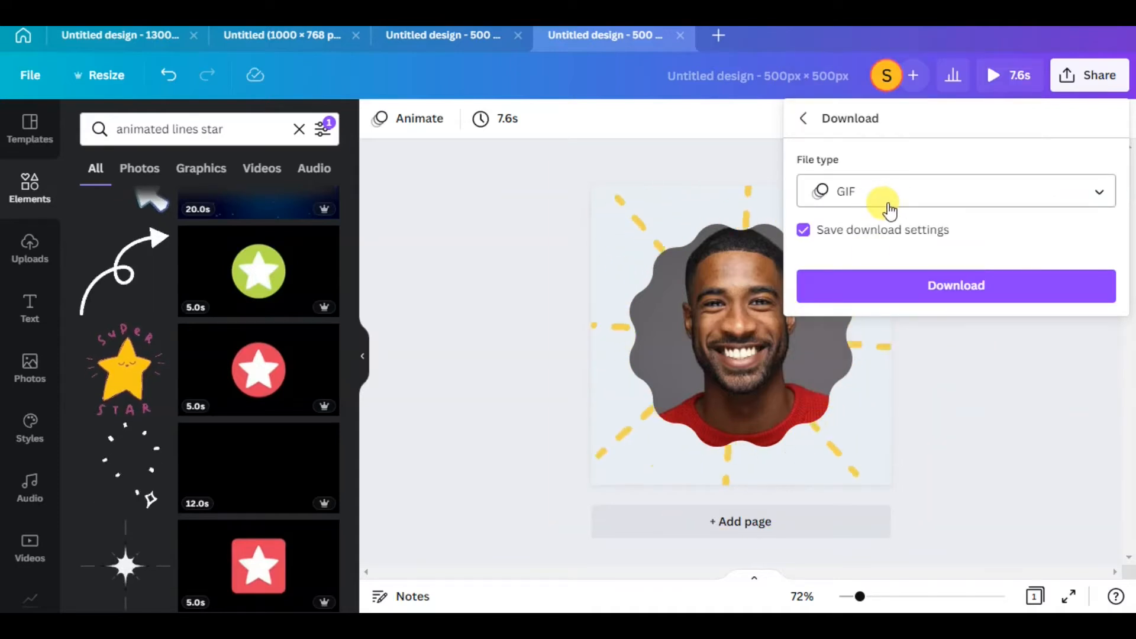
{"action": "left_click", "coordinate": [902, 298]}
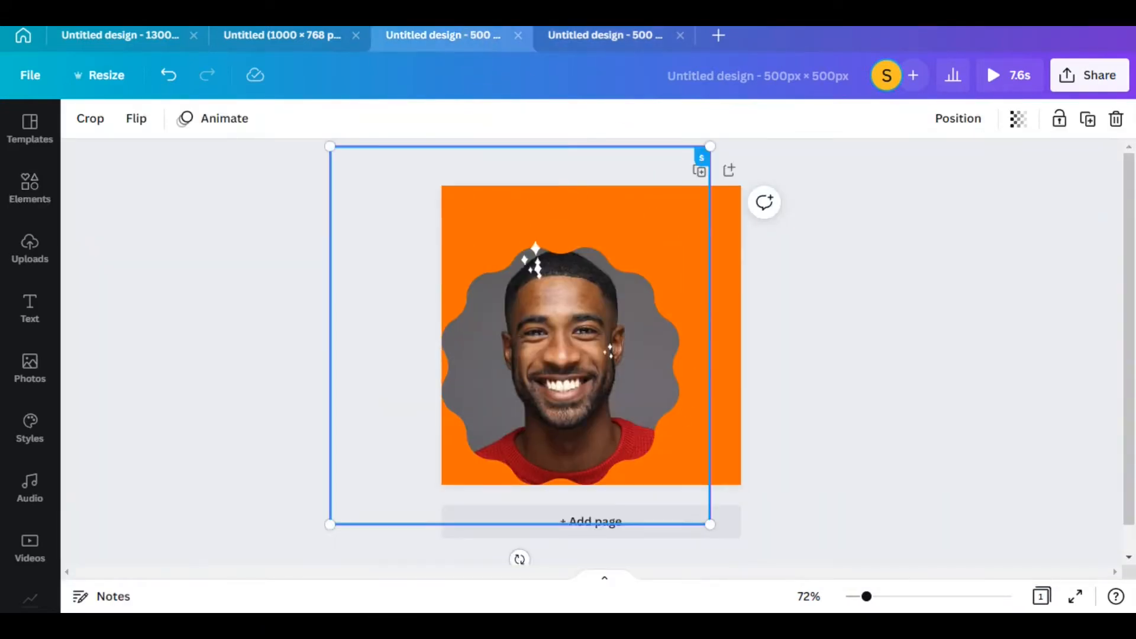
Examine the animated background pages in the 1000 × 768 px and 1300 × 768 px designs
{"action": "left_click", "coordinate": [623, 360]}
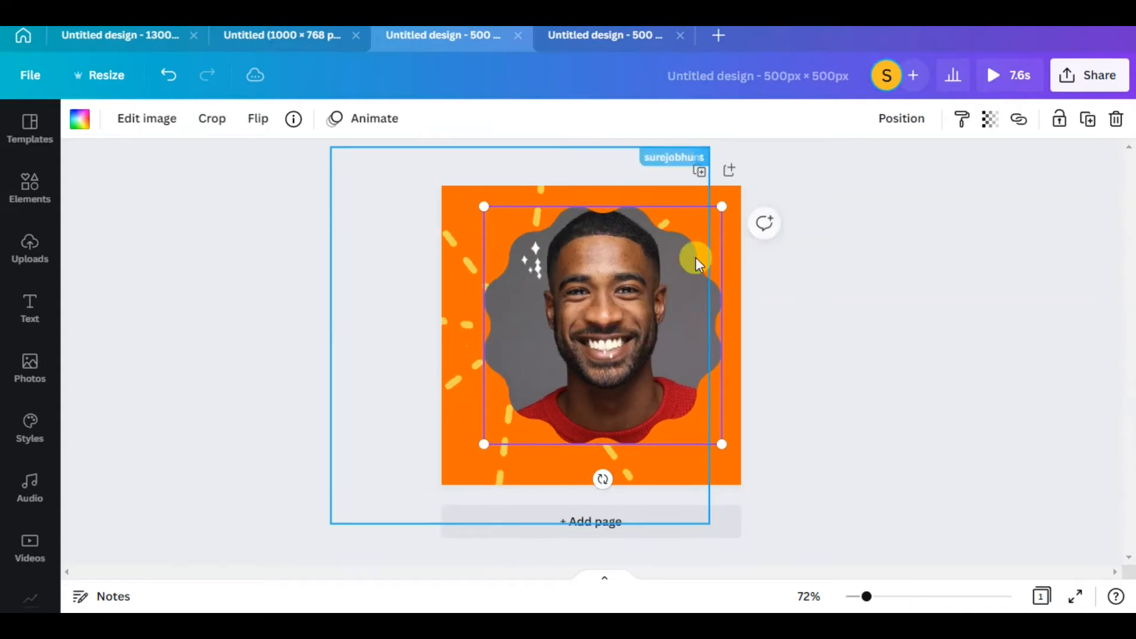
{"action": "left_click", "coordinate": [301, 40]}
{"action": "scroll", "coordinate": [591, 384], "scroll_direction": "down", "scroll_amount": 5}
{"action": "scroll", "coordinate": [622, 385], "scroll_direction": "up", "scroll_amount": 5}
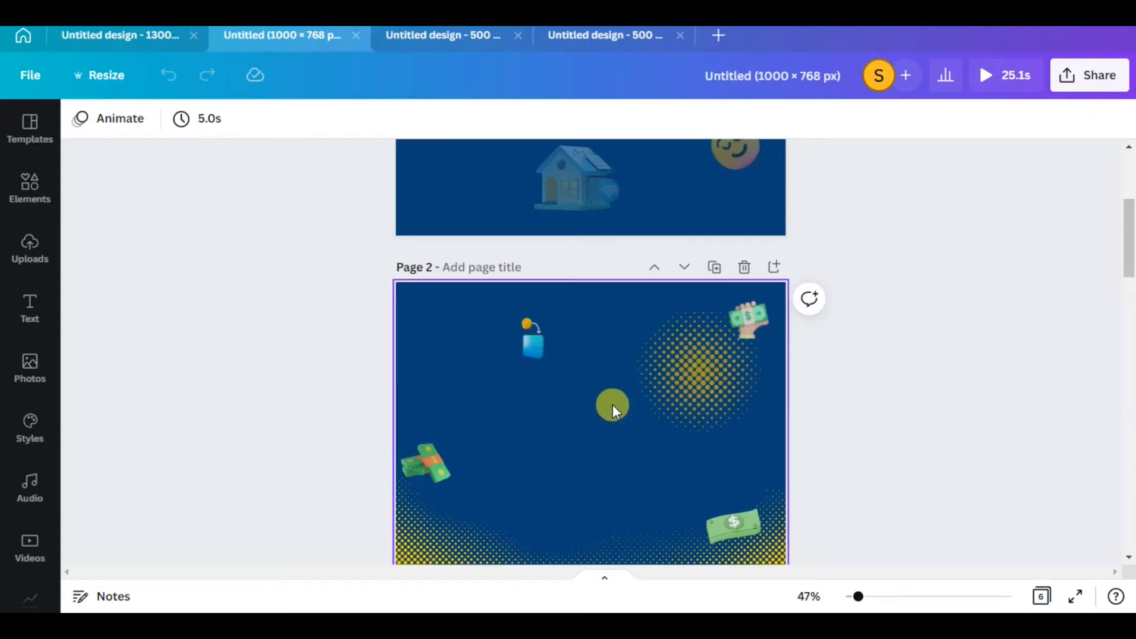
{"action": "scroll", "coordinate": [612, 404], "scroll_direction": "up", "scroll_amount": 4}
{"action": "scroll", "coordinate": [604, 362], "scroll_direction": "down", "scroll_amount": 10}
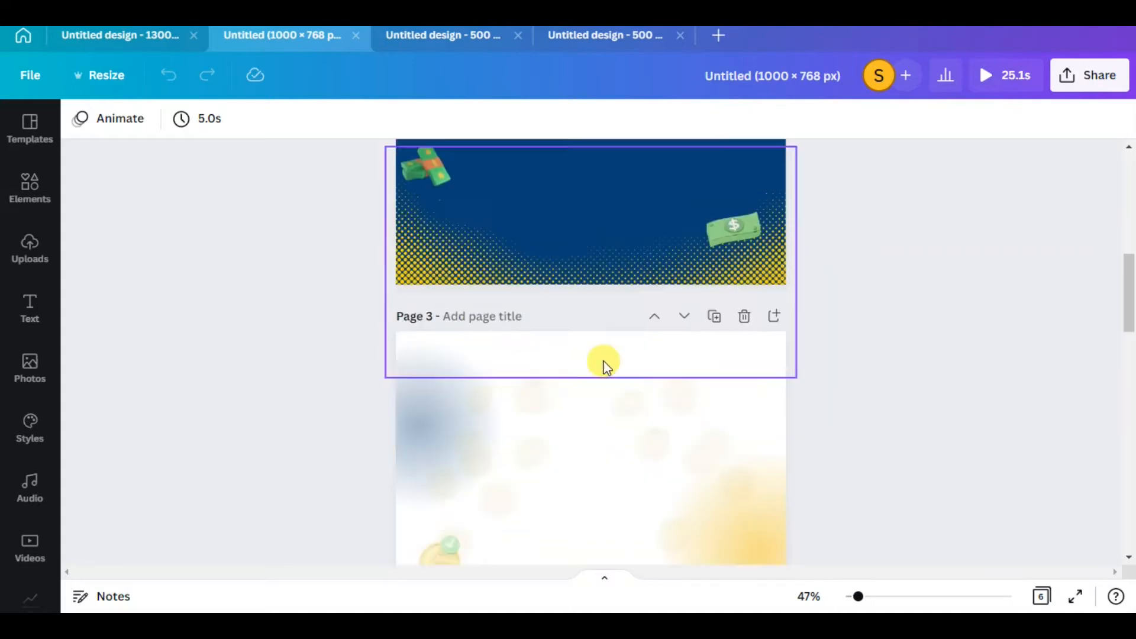
{"action": "scroll", "coordinate": [488, 315], "scroll_direction": "down", "scroll_amount": 3}
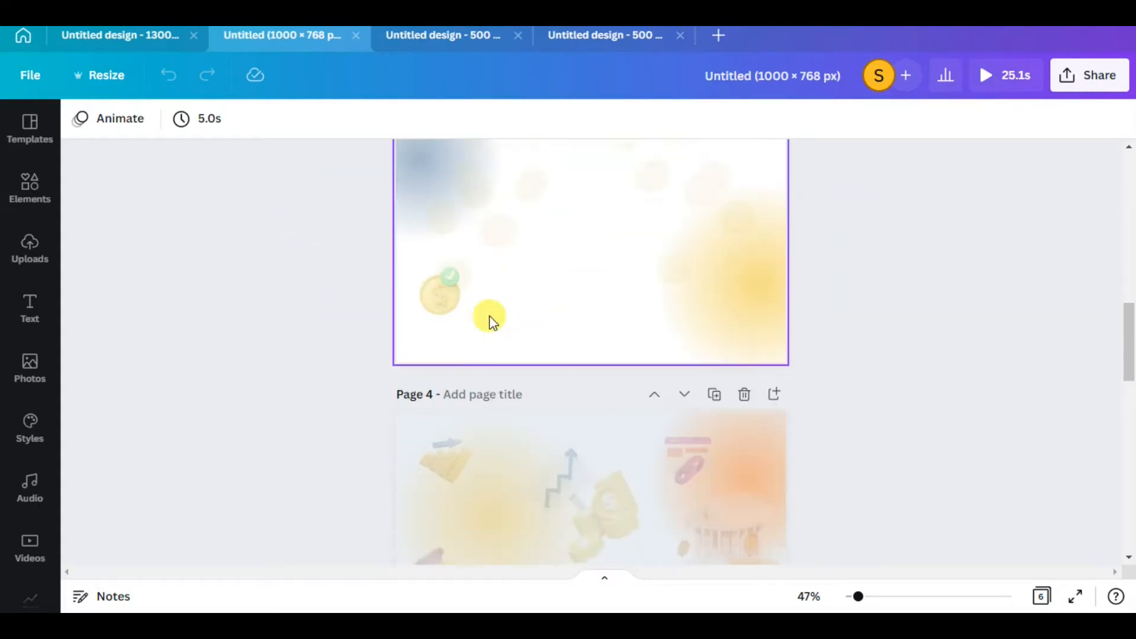
{"action": "scroll", "coordinate": [470, 342], "scroll_direction": "up", "scroll_amount": 3}
{"action": "left_click", "coordinate": [140, 50]}
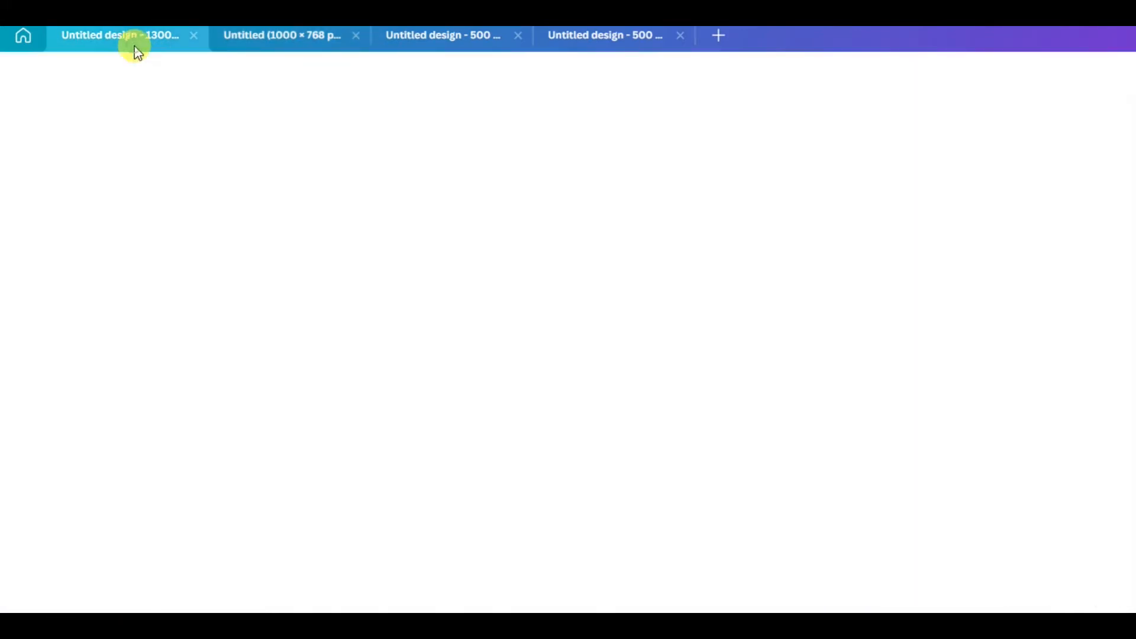
{"action": "left_click", "coordinate": [538, 273]}
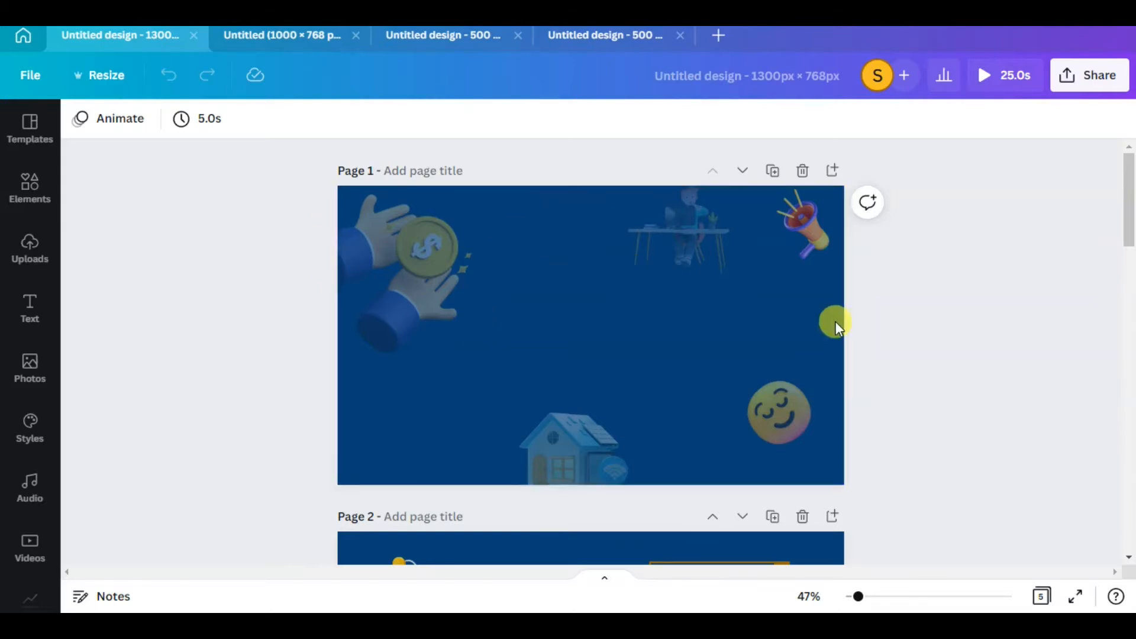
{"action": "left_click", "coordinate": [262, 39]}
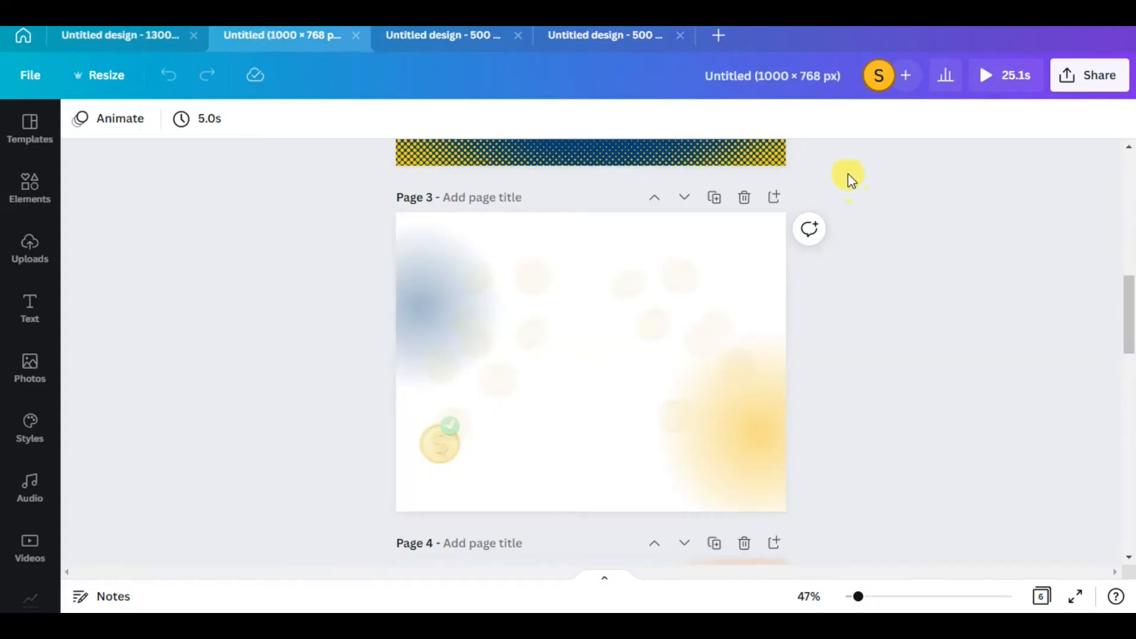
{"action": "scroll", "coordinate": [630, 326], "scroll_direction": "up", "scroll_amount": 8}
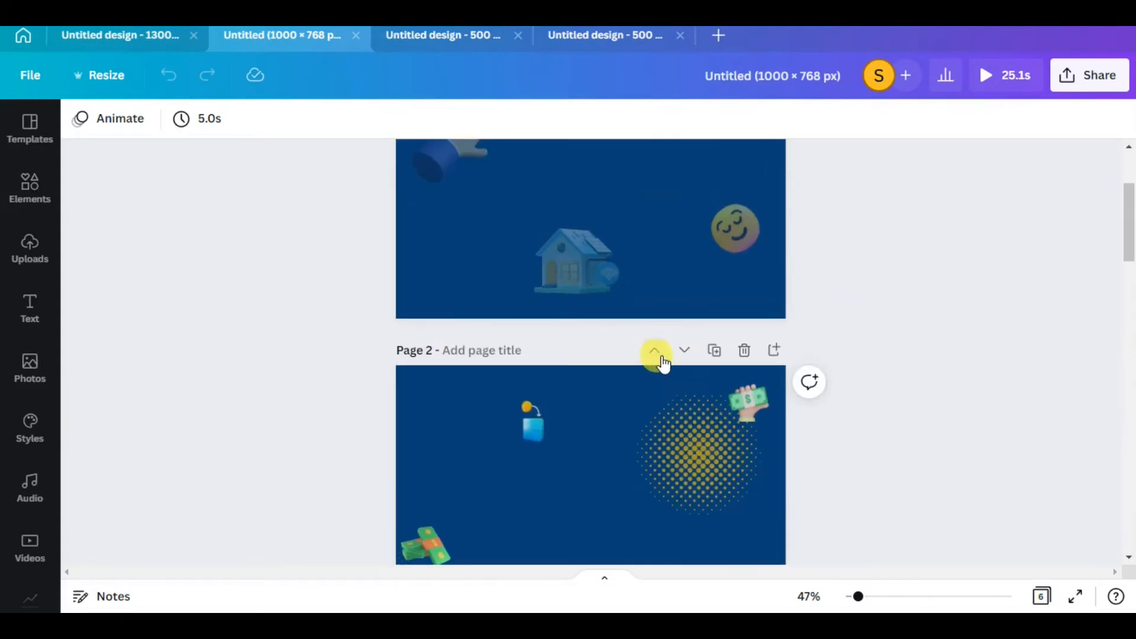
{"action": "scroll", "coordinate": [684, 375], "scroll_direction": "down", "scroll_amount": 4}
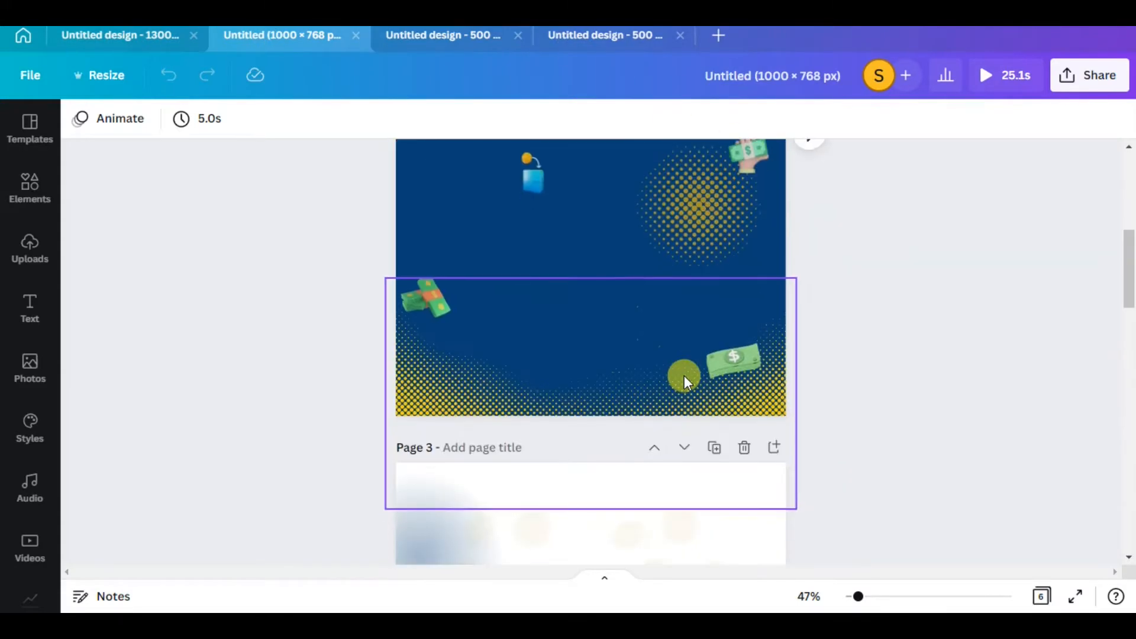
{"action": "left_click", "coordinate": [664, 189]}
{"action": "left_click", "coordinate": [713, 35]}
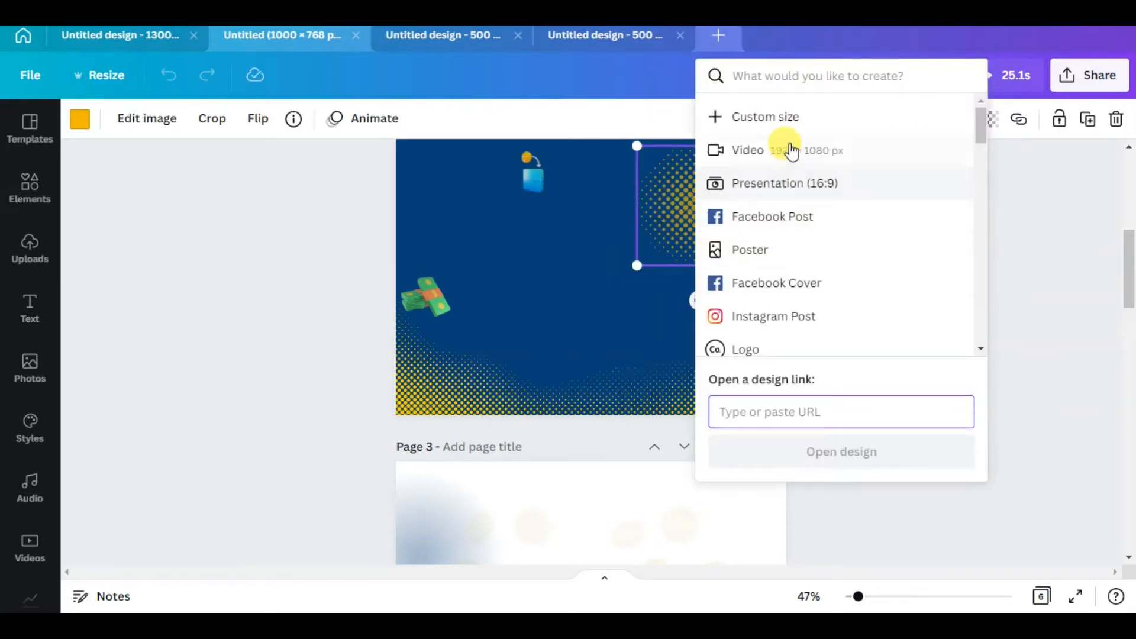
{"action": "left_click", "coordinate": [793, 127]}
{"action": "left_click", "coordinate": [734, 158]}
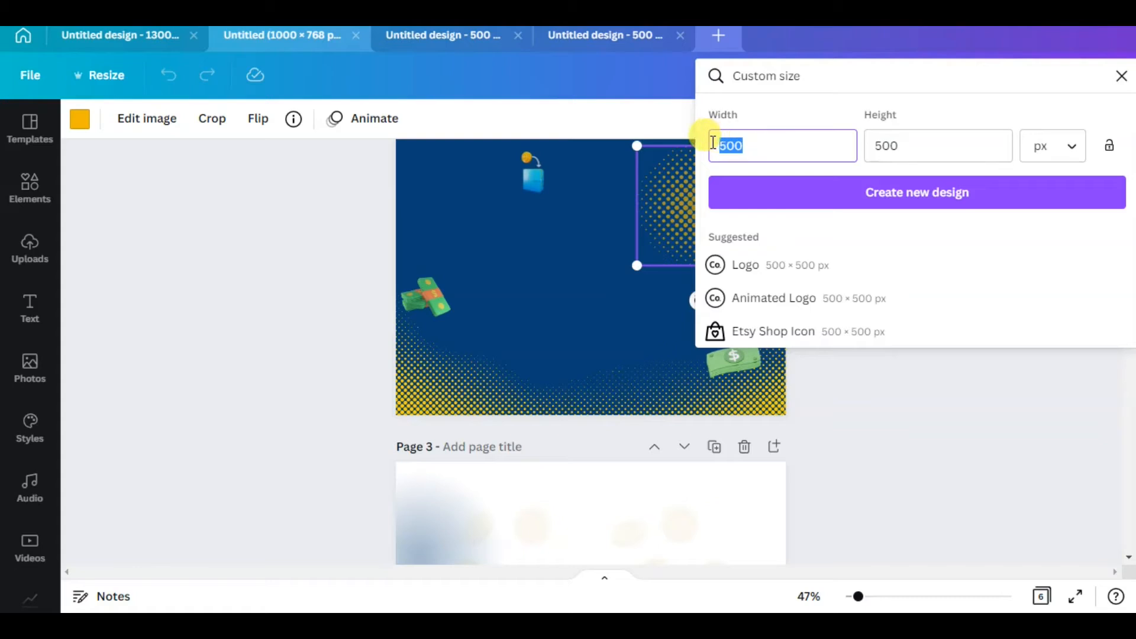
{"action": "type", "text": "1000"}
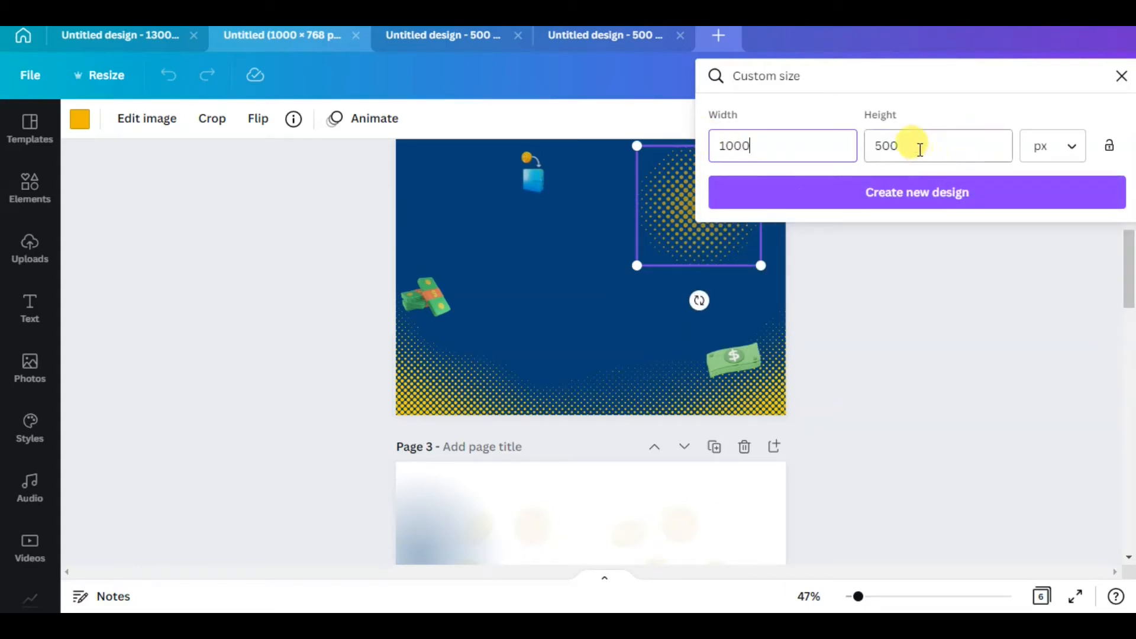
Check the page dimensions of the 1300 px wide design in its resize settings
{"action": "left_click", "coordinate": [114, 34]}
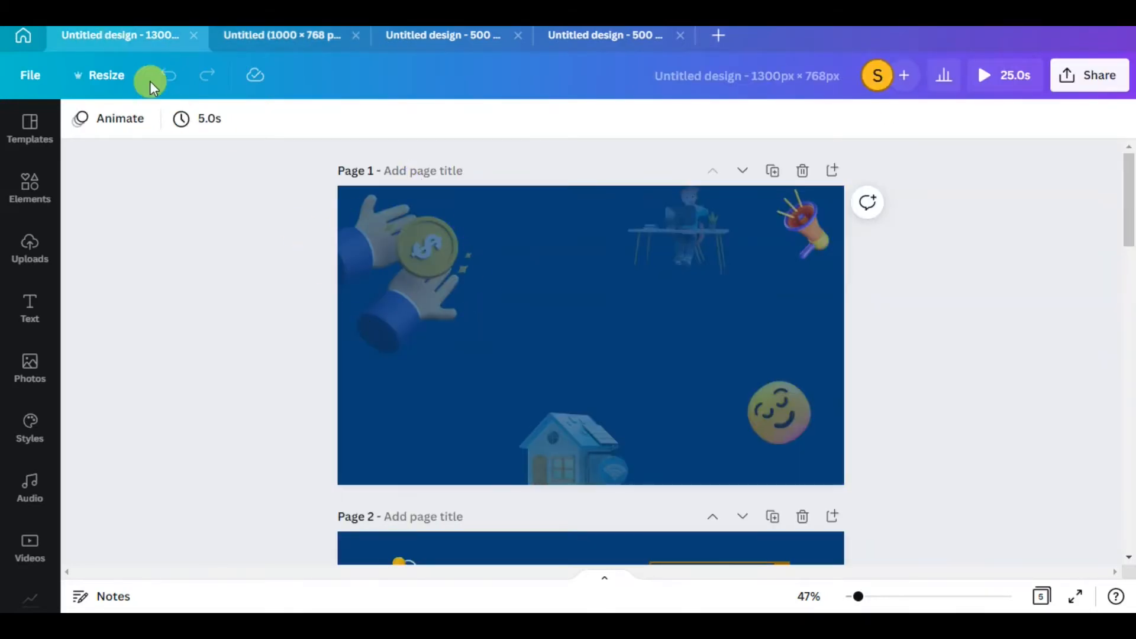
{"action": "left_click", "coordinate": [113, 75]}
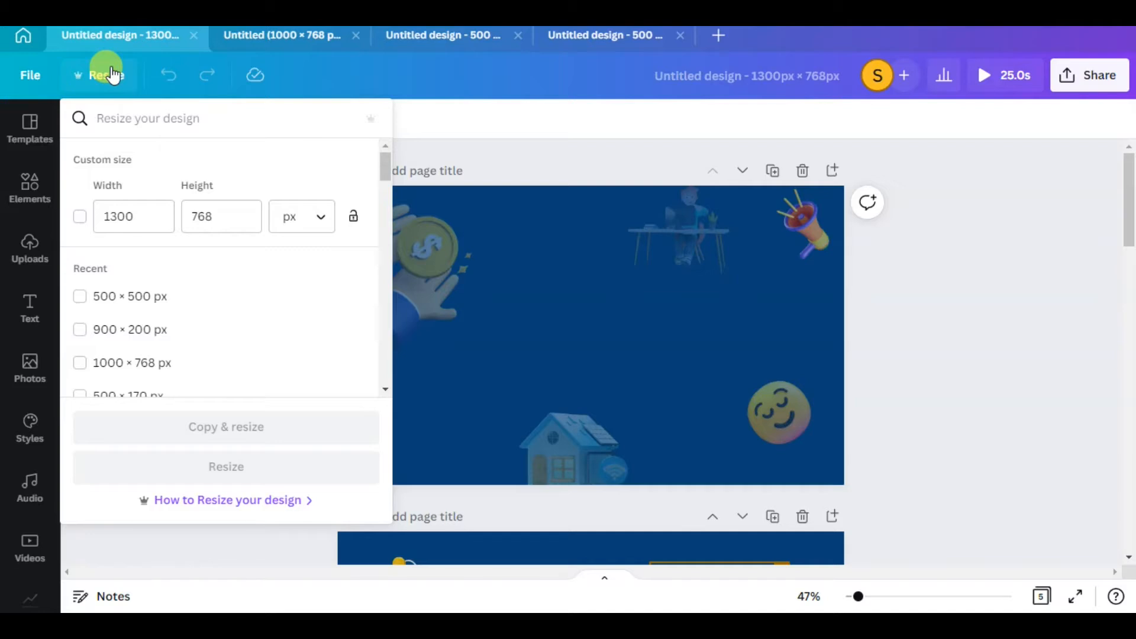
Return to the light-background portrait design, dismiss the pending save dialog and retry its GIF download
{"action": "left_click", "coordinate": [647, 47]}
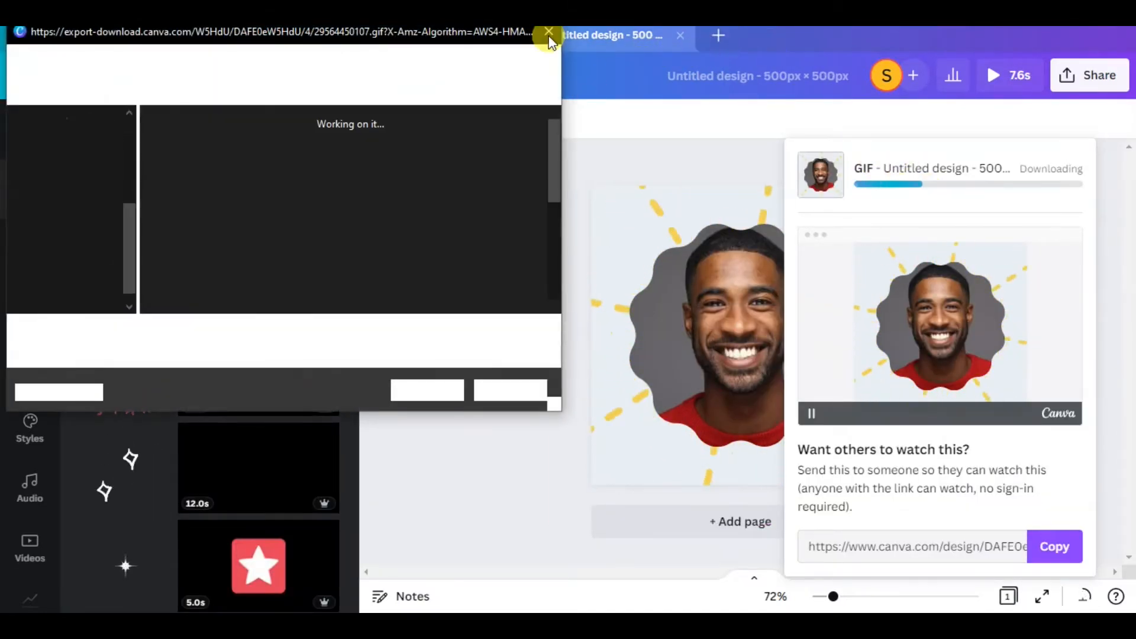
{"action": "left_click", "coordinate": [549, 33]}
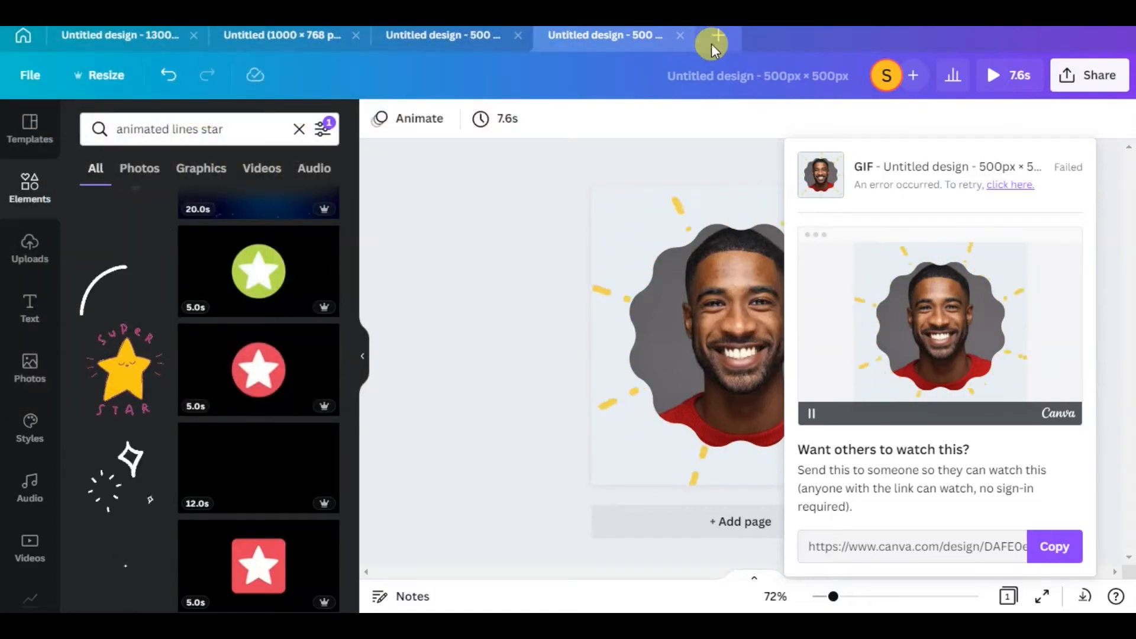
{"action": "left_click", "coordinate": [714, 42]}
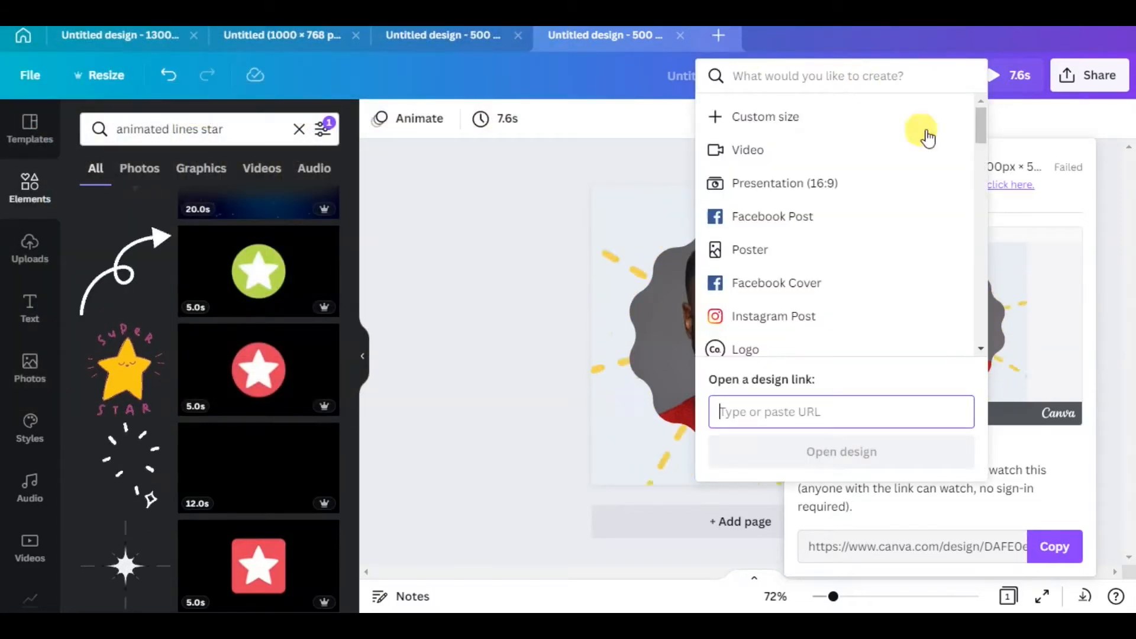
{"action": "left_click", "coordinate": [1039, 213]}
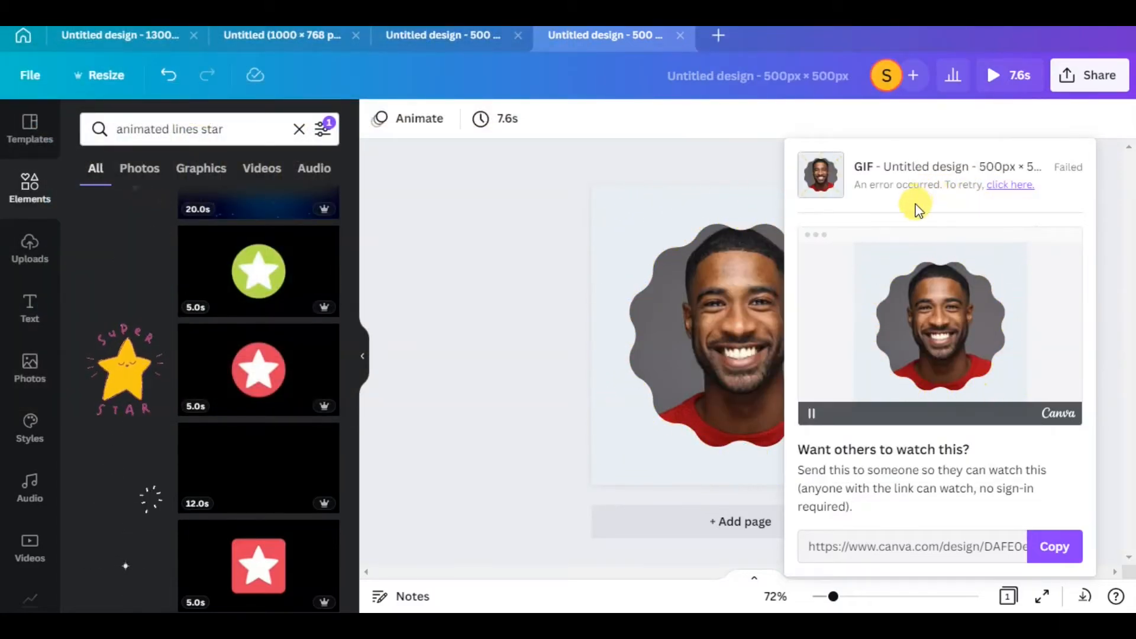
{"action": "left_click", "coordinate": [1001, 188]}
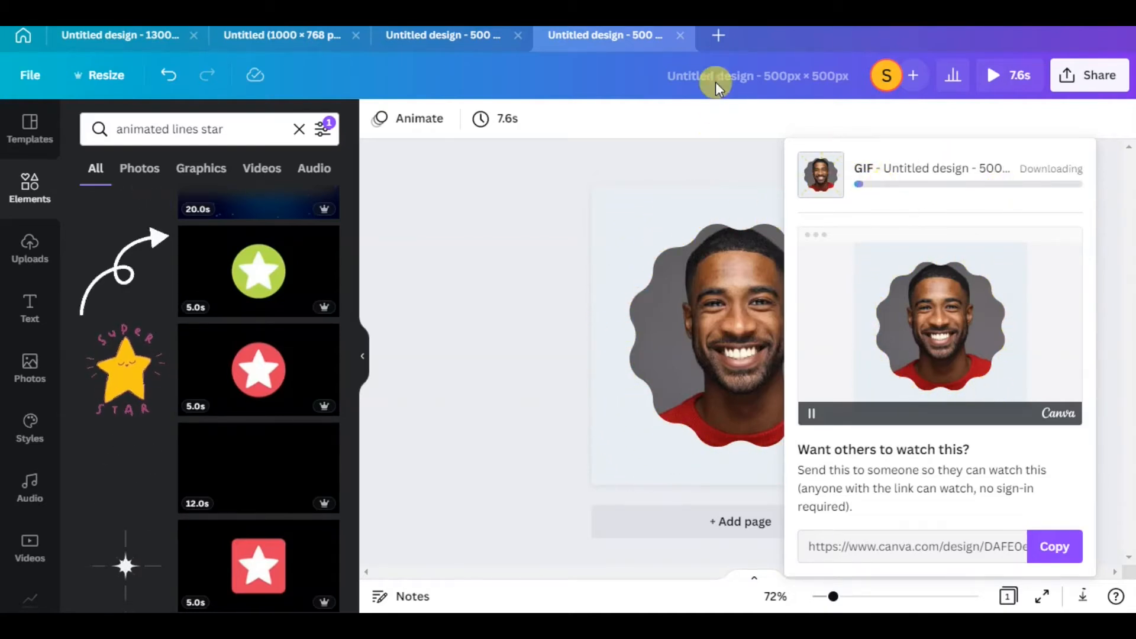
Create a new blank design with a custom size of 900 × 700 px
{"action": "left_click", "coordinate": [720, 46]}
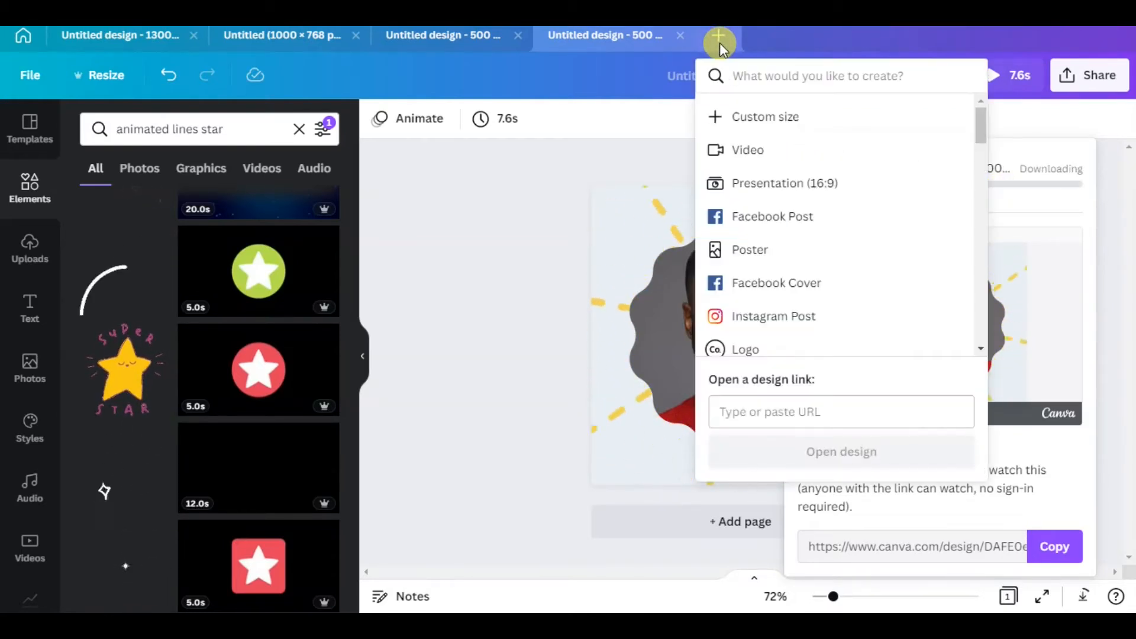
{"action": "left_click", "coordinate": [765, 118]}
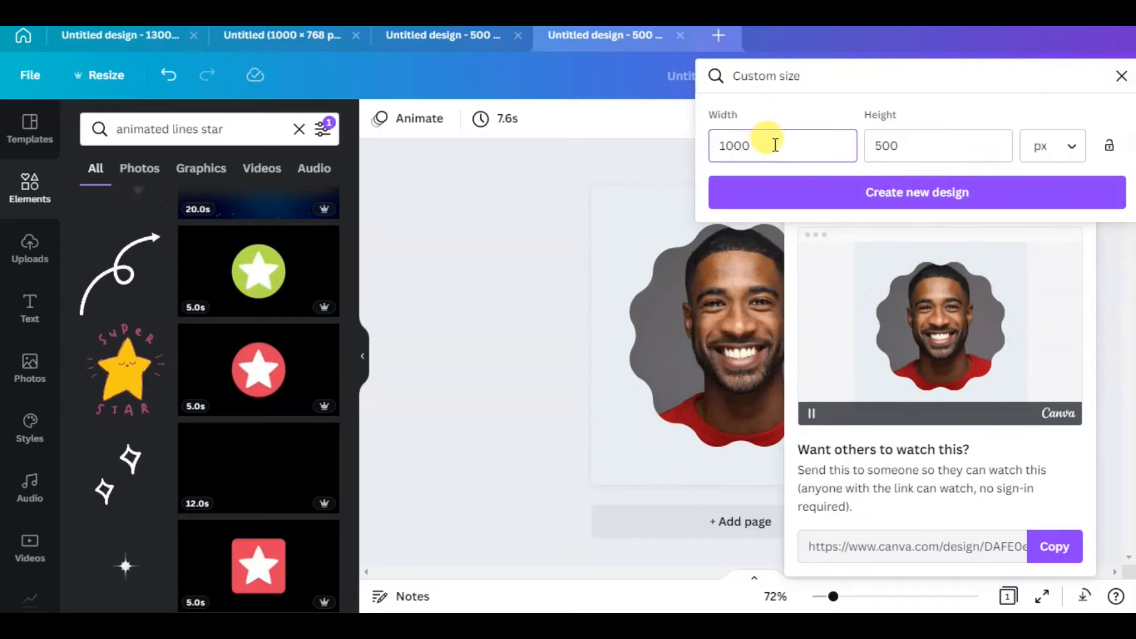
{"action": "double_click", "coordinate": [775, 145]}
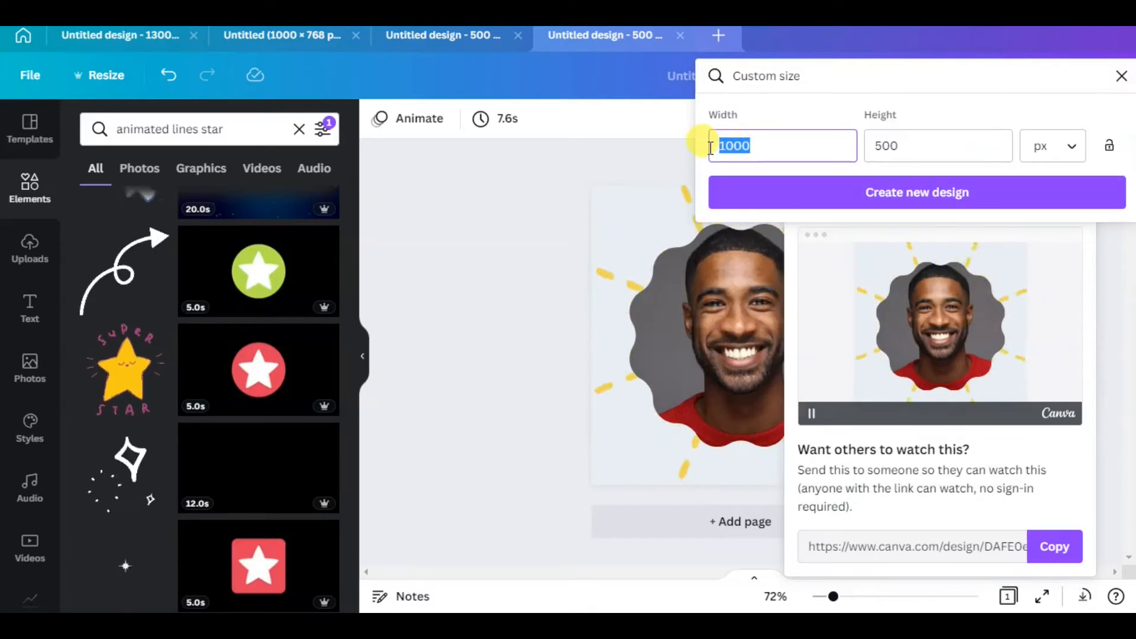
{"action": "type", "text": "900"}
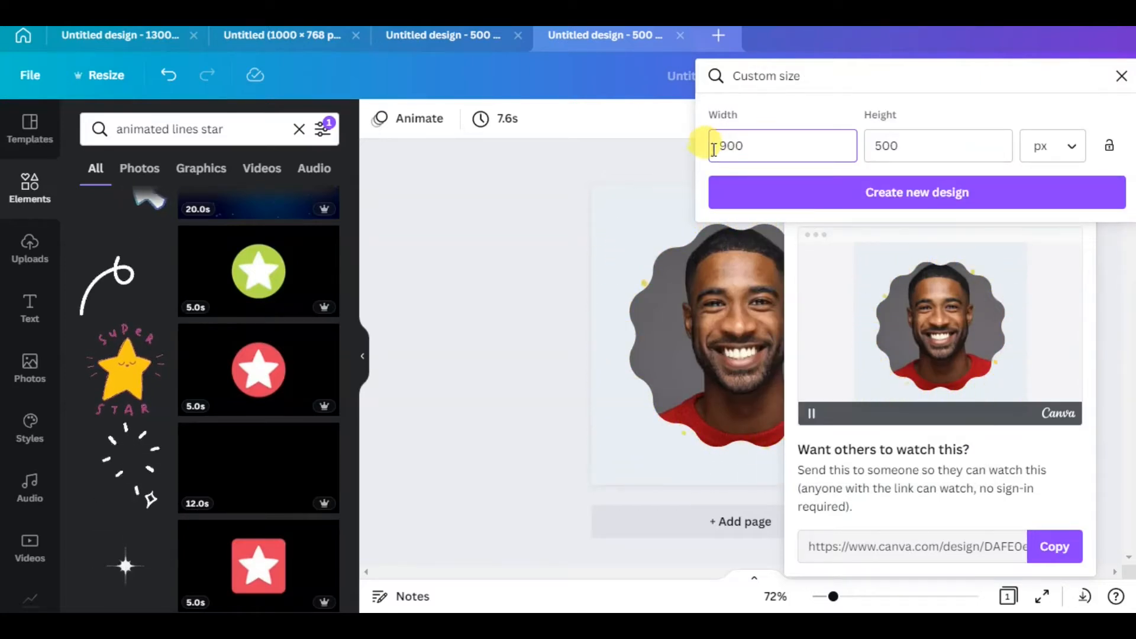
{"action": "double_click", "coordinate": [871, 145]}
{"action": "type", "text": "700"}
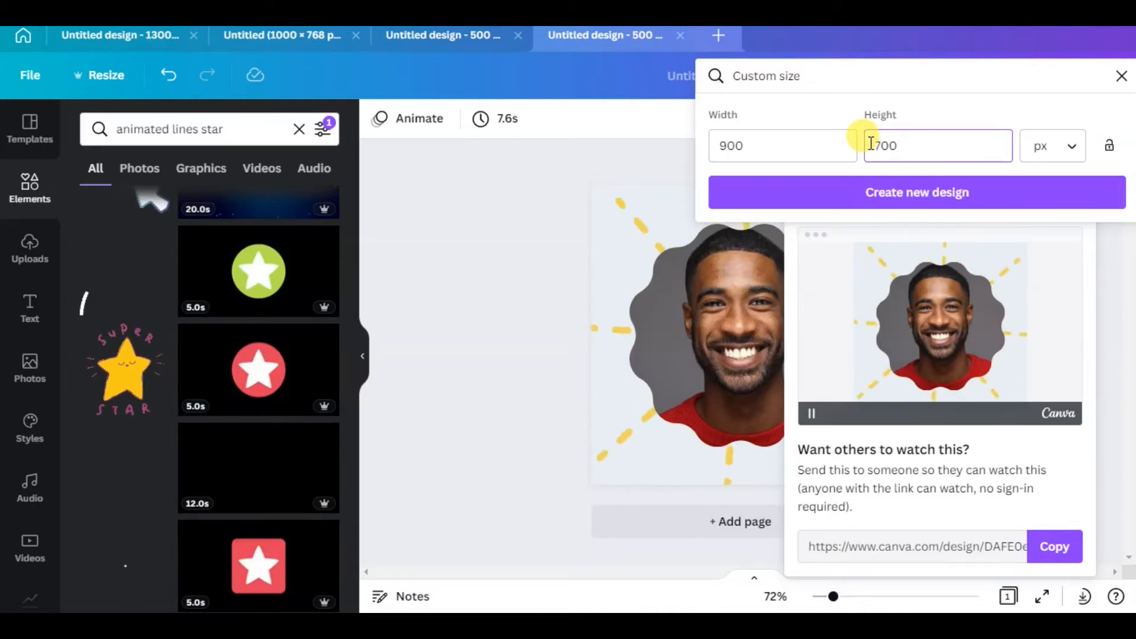
{"action": "left_click", "coordinate": [840, 190]}
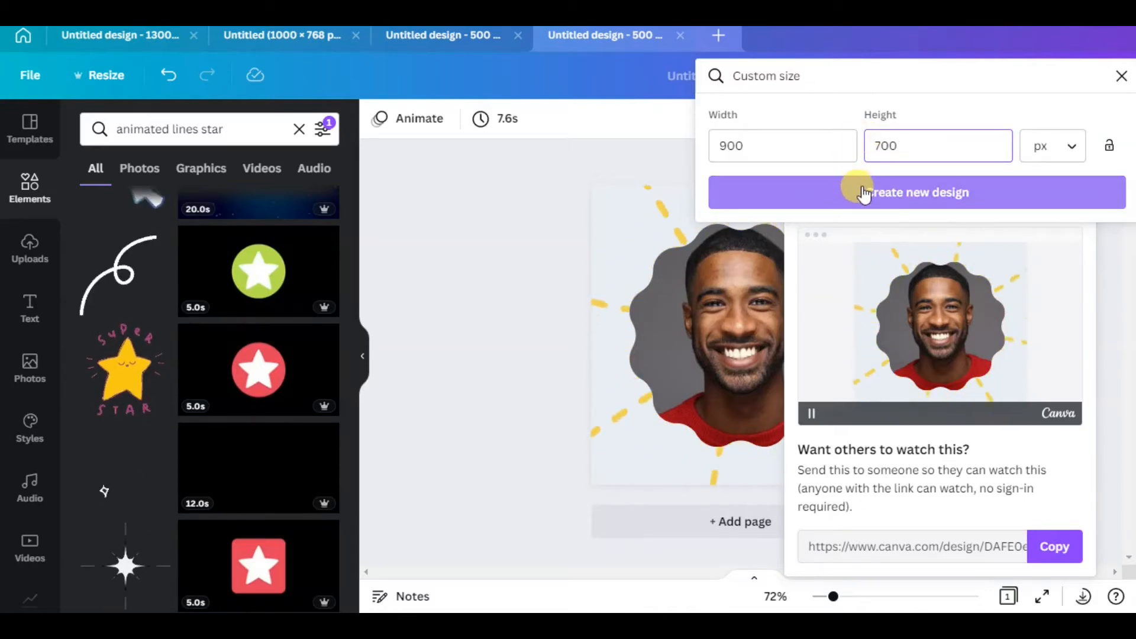
{"action": "left_click", "coordinate": [869, 200]}
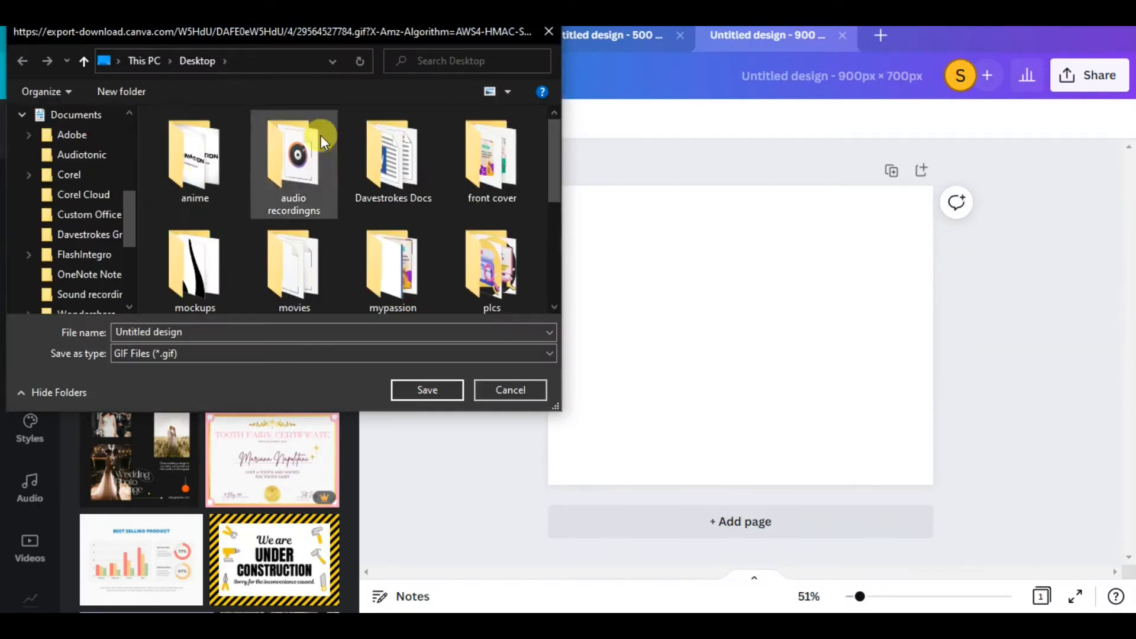
Save the downloaded portrait GIF to the Desktop over the existing "male" file
{"action": "left_click", "coordinate": [222, 290]}
{"action": "scroll", "coordinate": [222, 290], "scroll_direction": "down", "scroll_amount": 3}
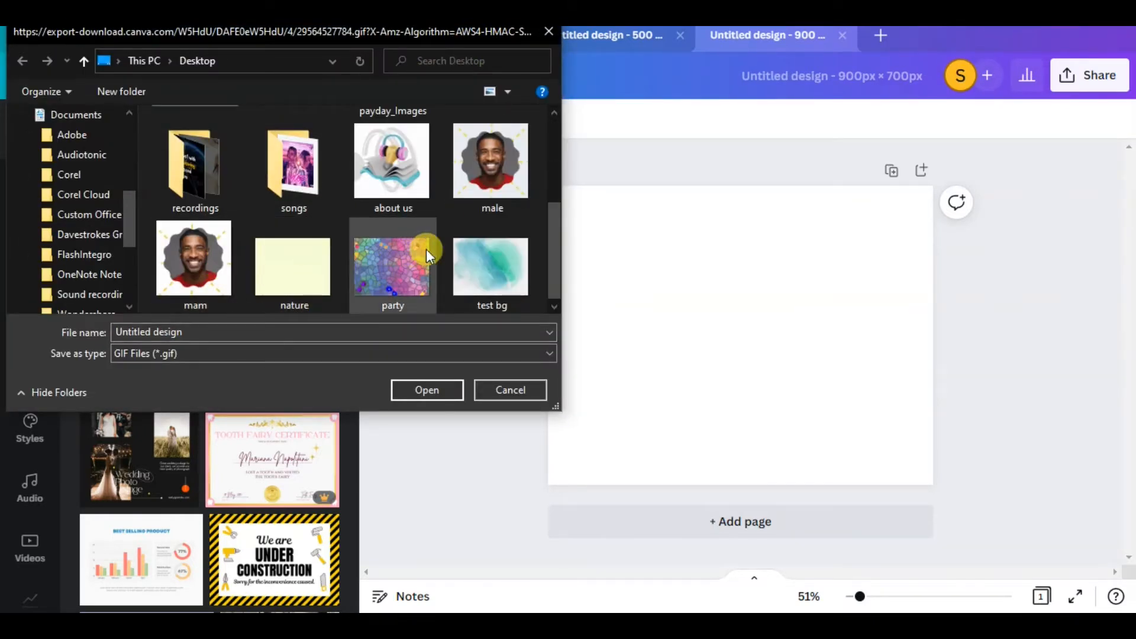
{"action": "left_click", "coordinate": [405, 289]}
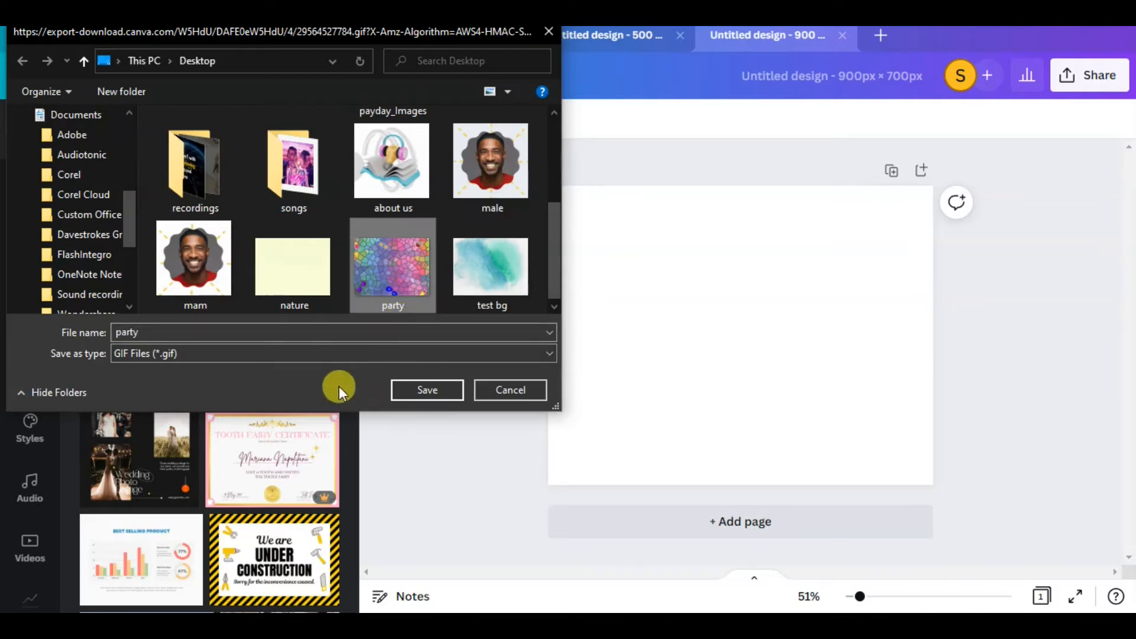
{"action": "double_click", "coordinate": [358, 331]}
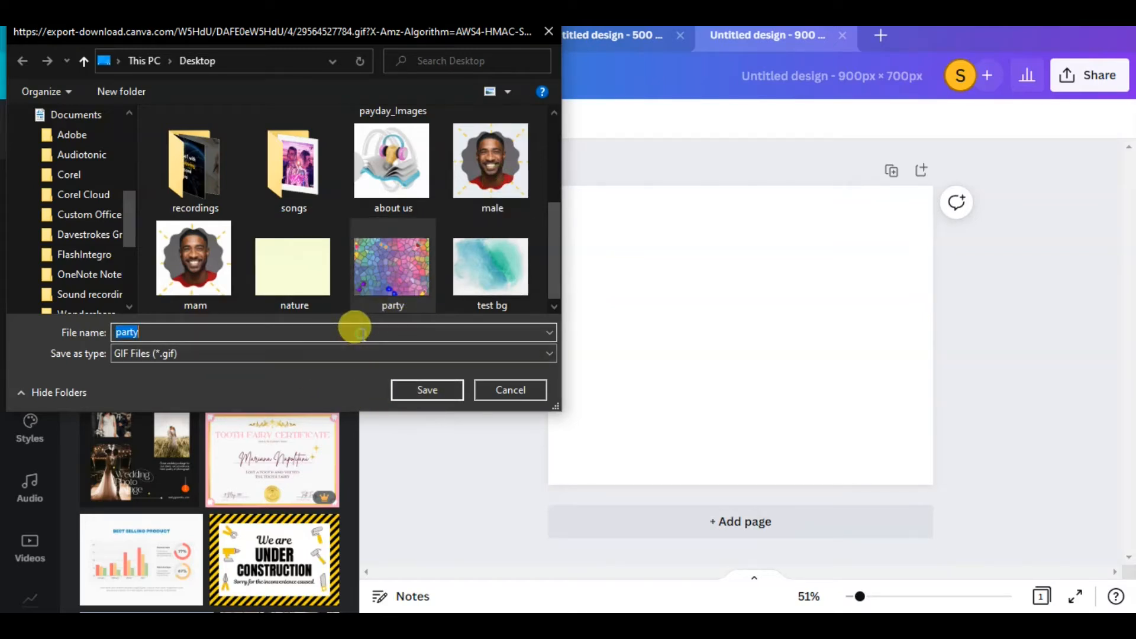
{"action": "left_click", "coordinate": [215, 257]}
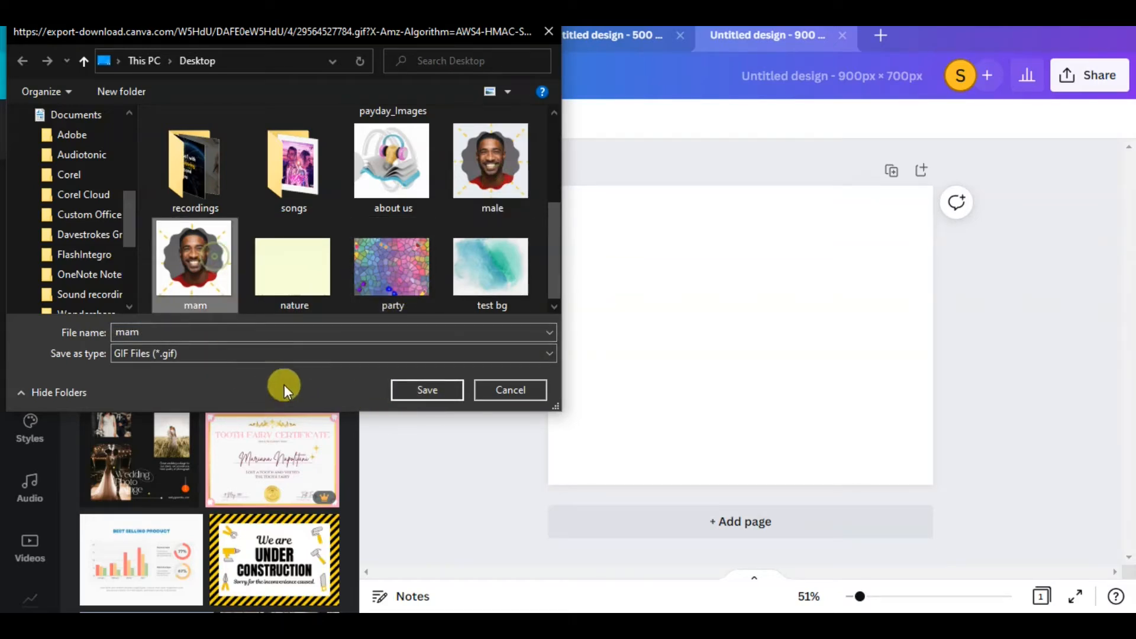
{"action": "left_click", "coordinate": [476, 171]}
{"action": "left_click", "coordinate": [436, 396]}
{"action": "left_click", "coordinate": [616, 317]}
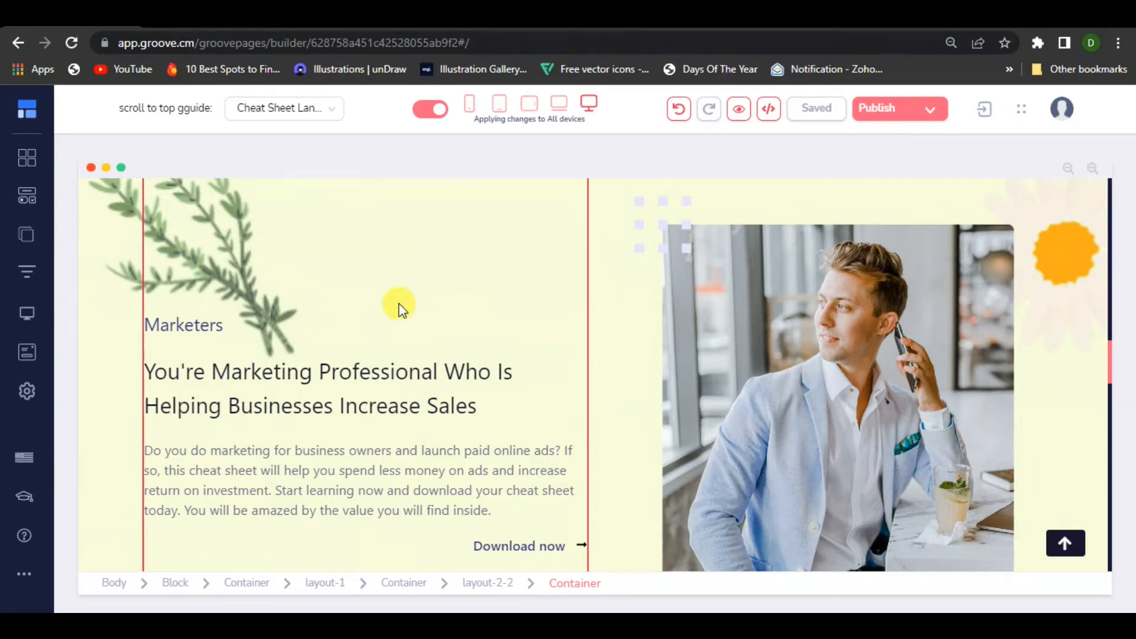
Switch to the cheat sheet landing page in the GroovePages builder and undo the latest changes
{"action": "scroll", "coordinate": [690, 325], "scroll_direction": "up", "scroll_amount": 15}
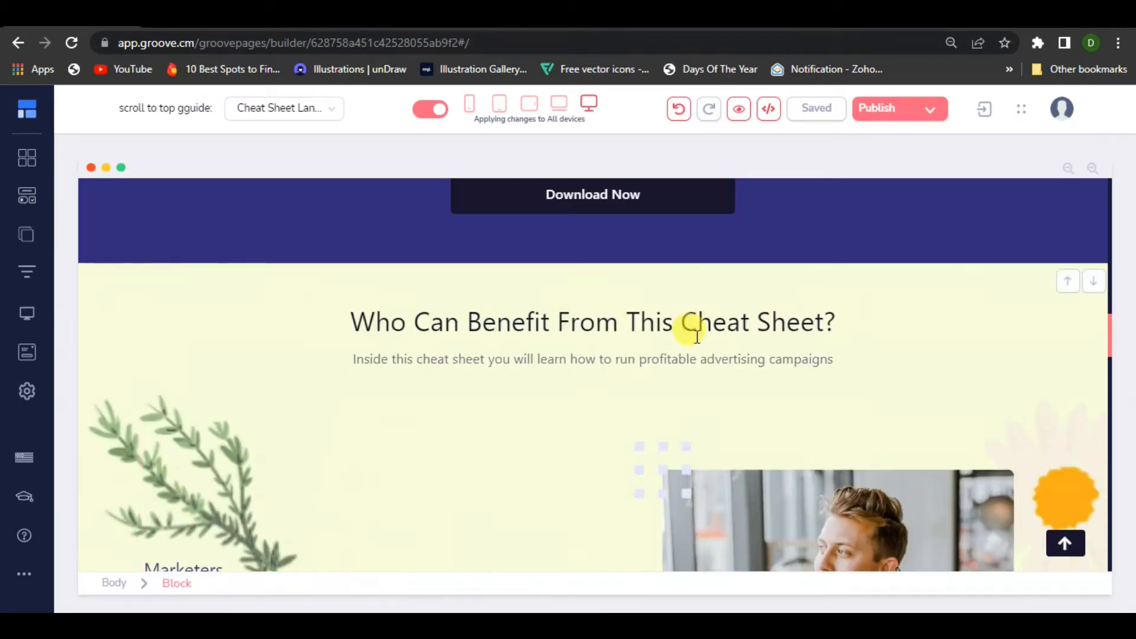
{"action": "scroll", "coordinate": [713, 352], "scroll_direction": "down", "scroll_amount": 3}
{"action": "scroll", "coordinate": [713, 352], "scroll_direction": "up", "scroll_amount": 4}
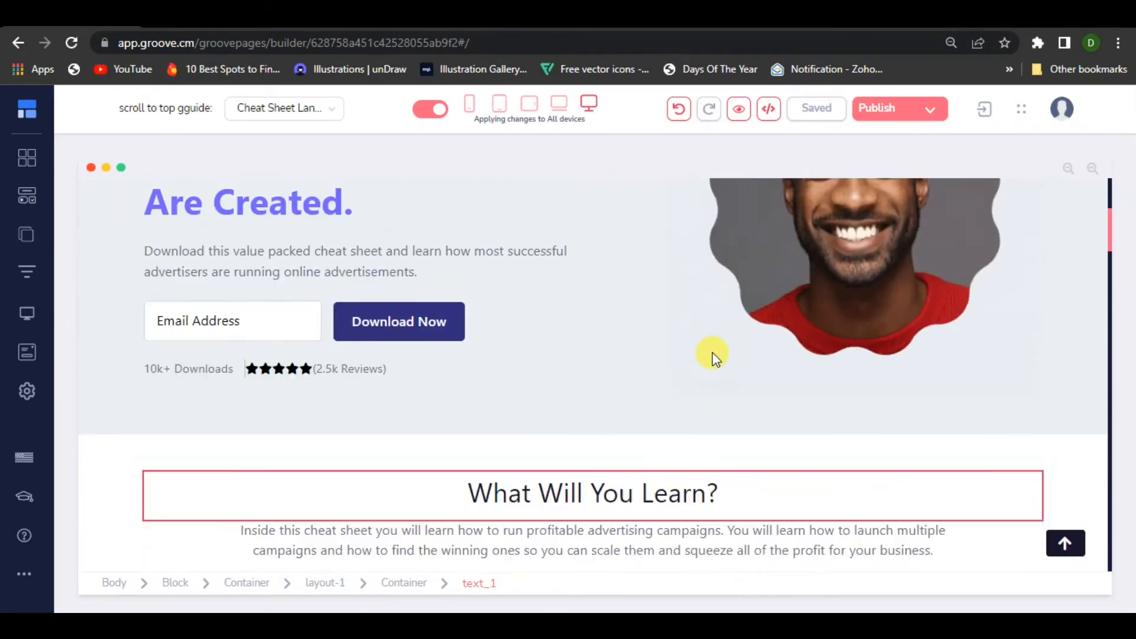
{"action": "left_click", "coordinate": [681, 115]}
{"action": "left_click", "coordinate": [683, 117]}
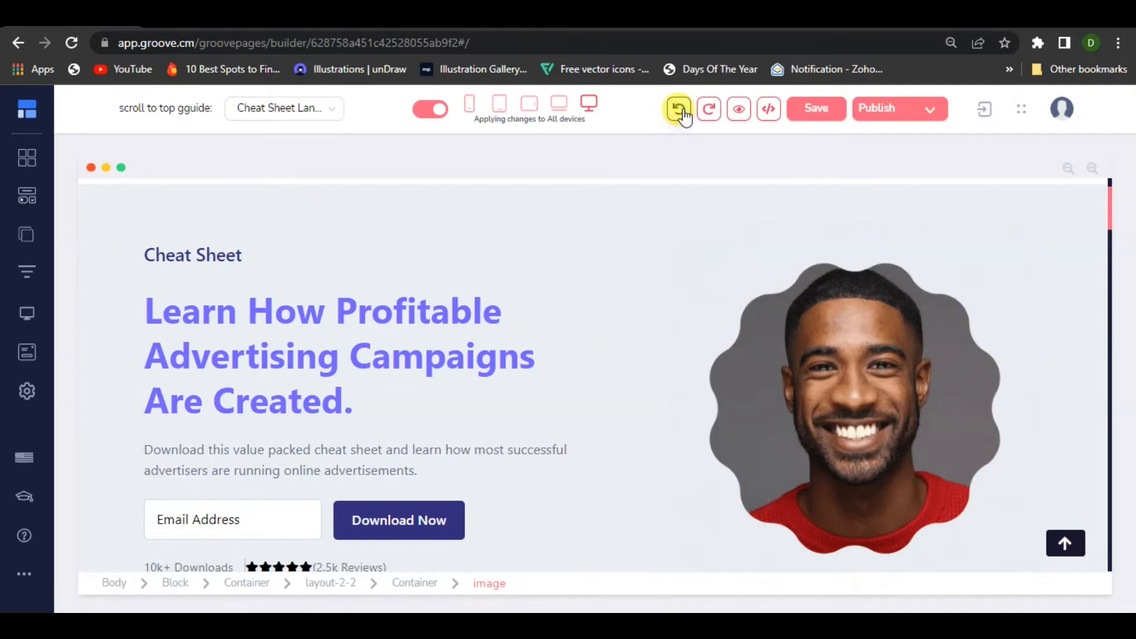
{"action": "left_click", "coordinate": [683, 118]}
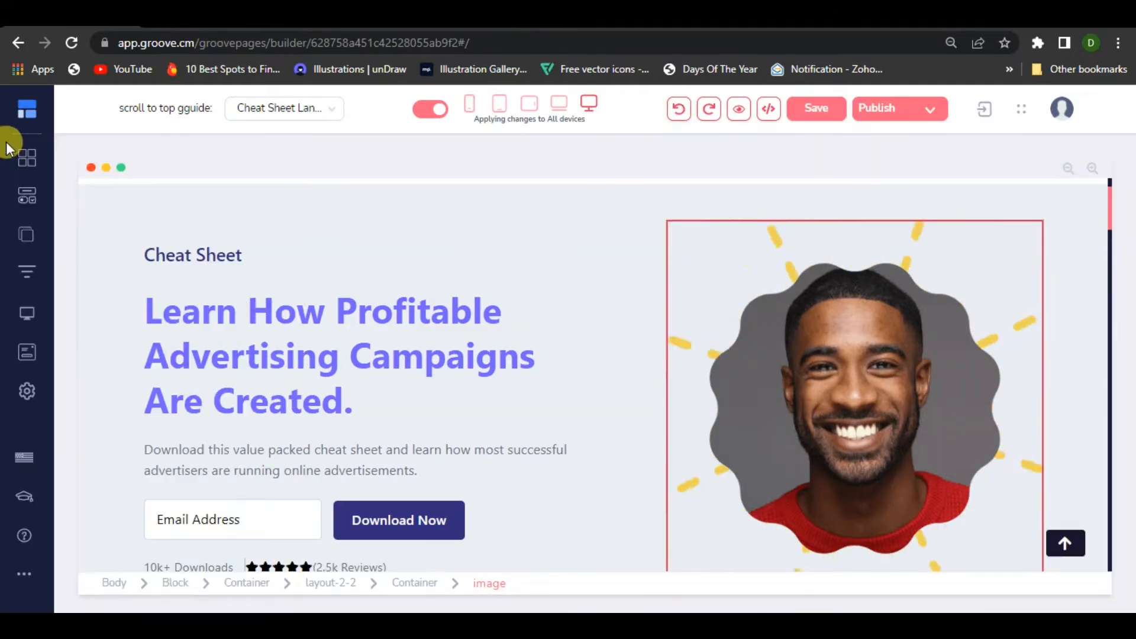
Try to open the page's revisions, and reload the builder page without keeping the unsaved changes
{"action": "left_click", "coordinate": [27, 405]}
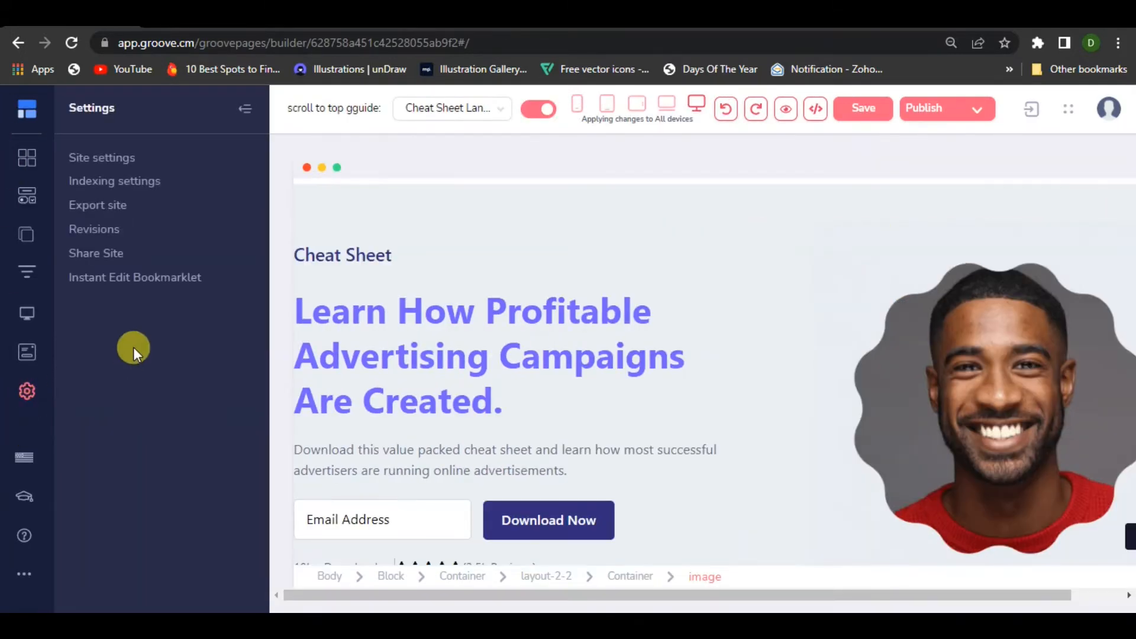
{"action": "left_click", "coordinate": [106, 234]}
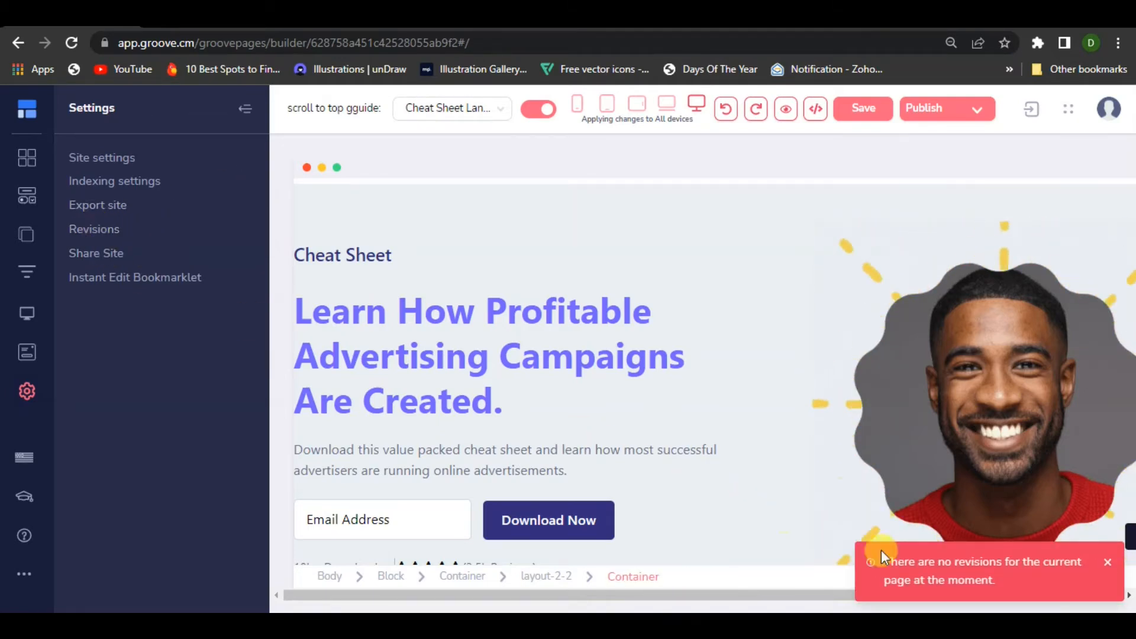
{"action": "left_click", "coordinate": [96, 234]}
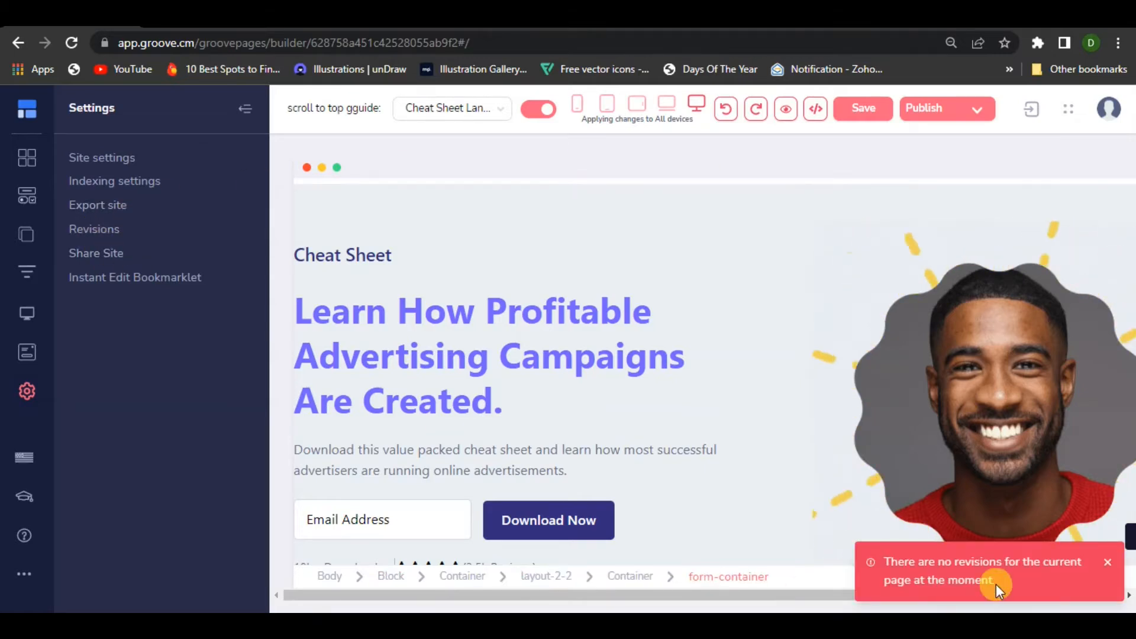
{"action": "left_click", "coordinate": [64, 43]}
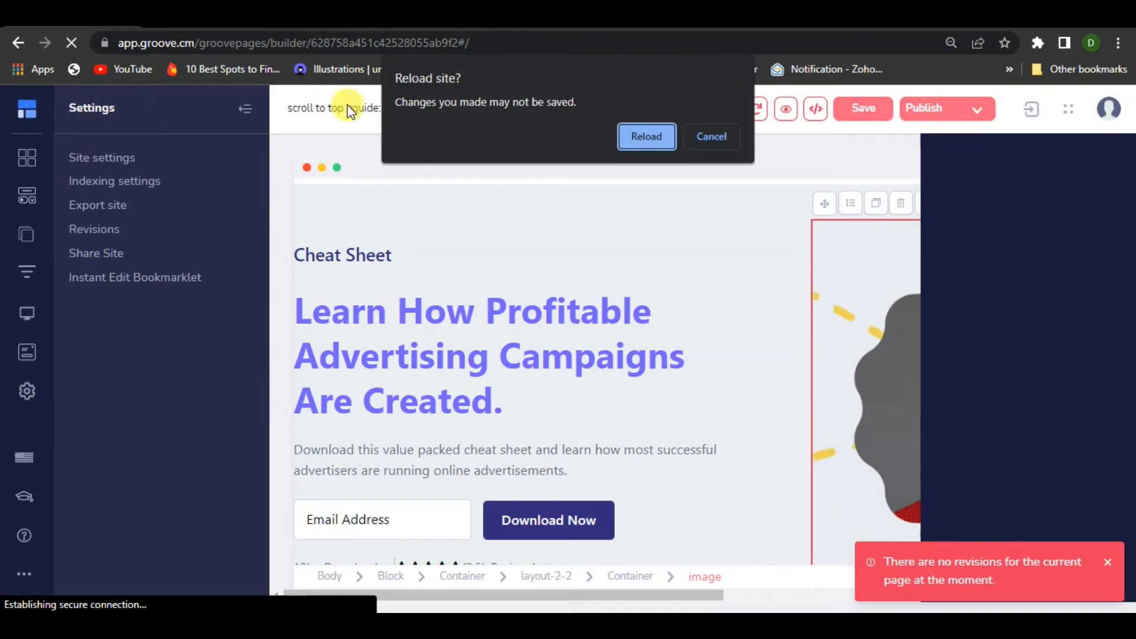
{"action": "left_click", "coordinate": [661, 136]}
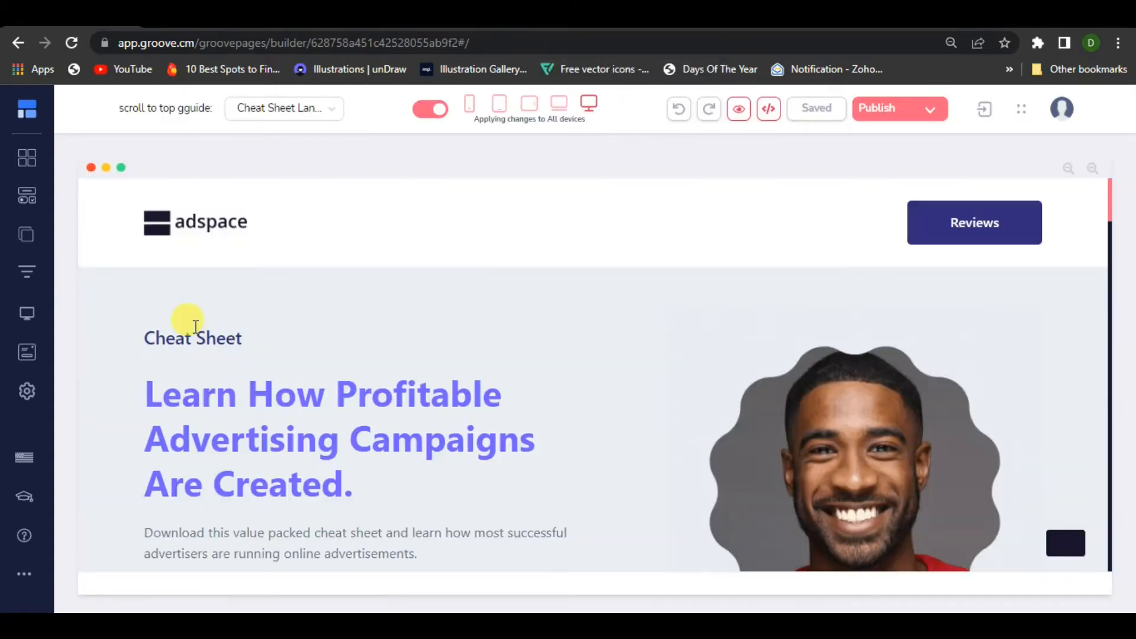
Open the landing page's previous revisions and preview the June 27, 2022 05:39 PM version
{"action": "scroll", "coordinate": [215, 337], "scroll_direction": "down", "scroll_amount": 3}
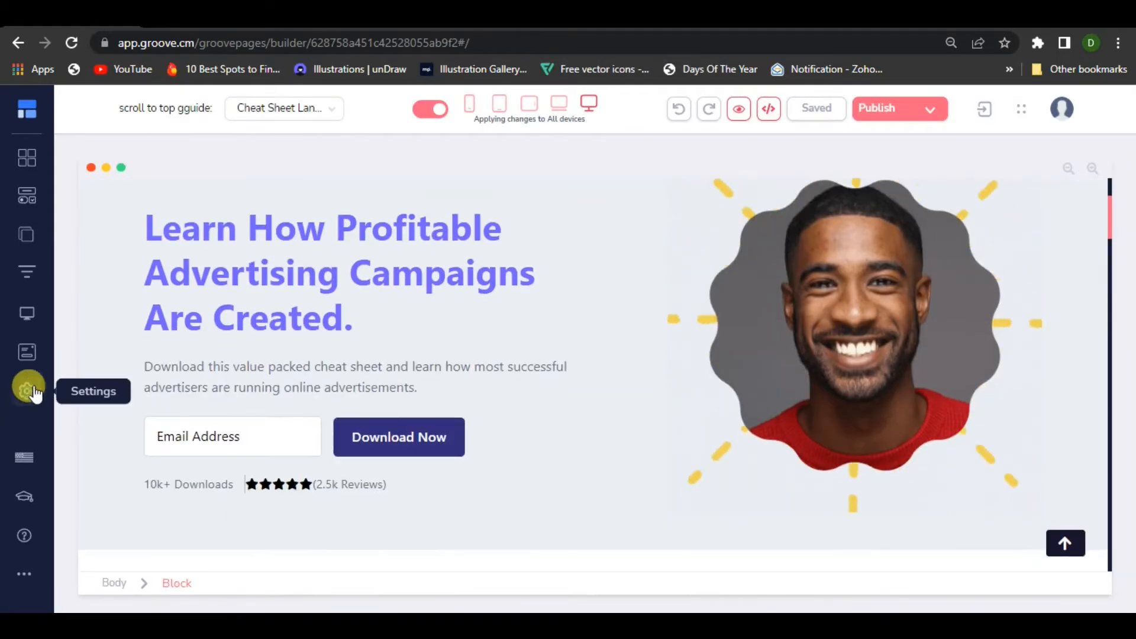
{"action": "left_click", "coordinate": [27, 391]}
{"action": "left_click", "coordinate": [92, 229]}
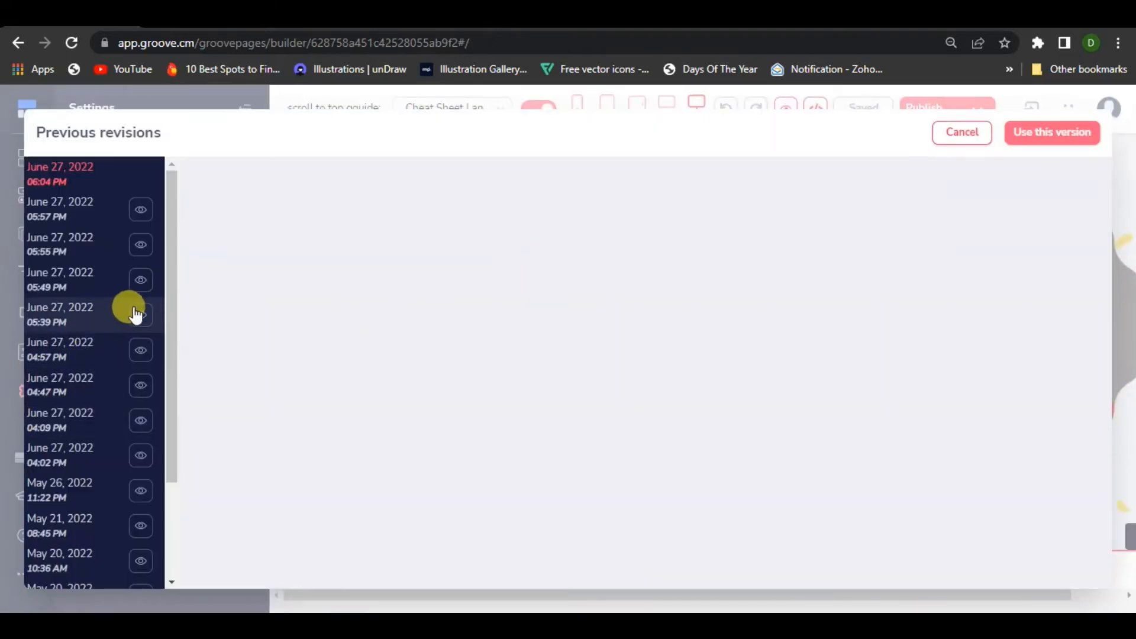
{"action": "left_click", "coordinate": [138, 315]}
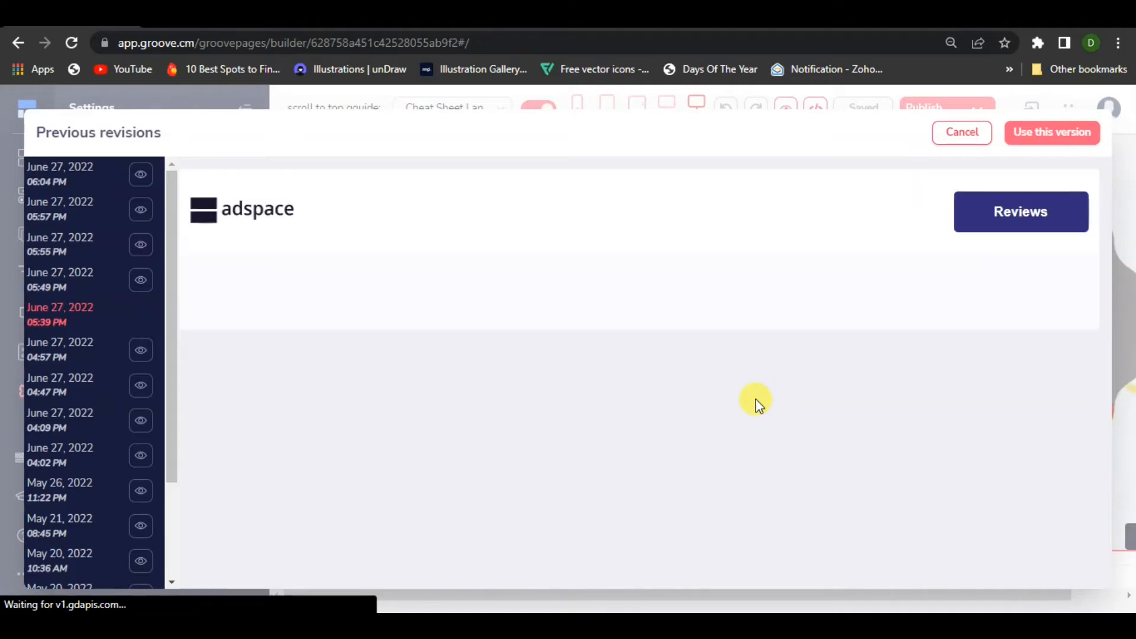
{"action": "scroll", "coordinate": [756, 401], "scroll_direction": "down", "scroll_amount": 2}
{"action": "scroll", "coordinate": [158, 371], "scroll_direction": "down", "scroll_amount": 2}
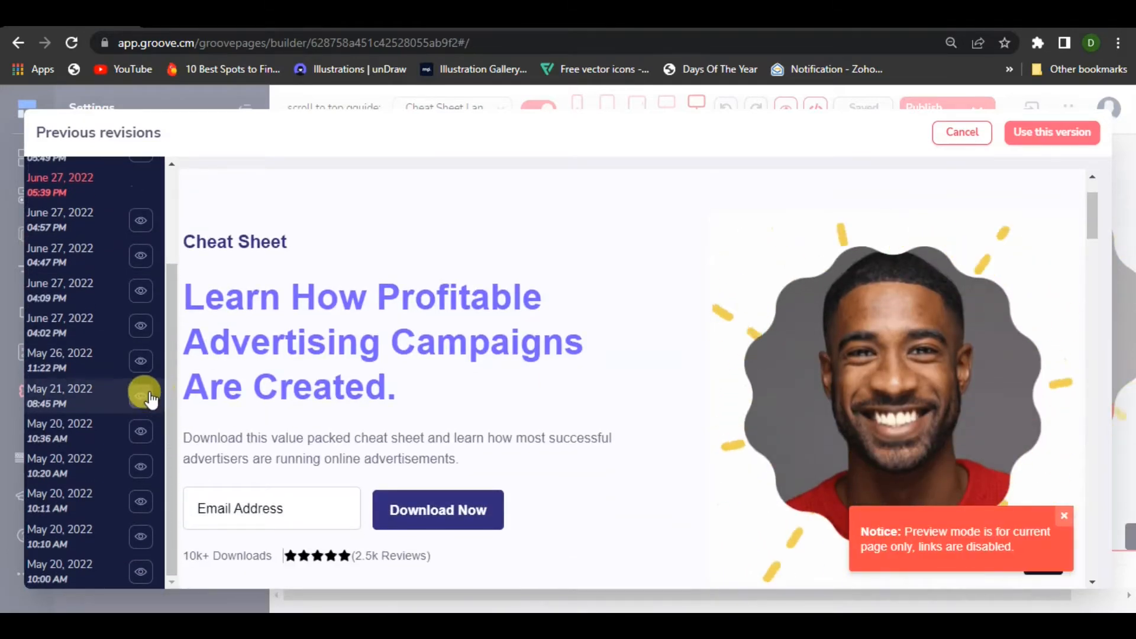
Preview the May 26, 2022 11:22 PM revision and restore the page to that version
{"action": "left_click", "coordinate": [145, 365]}
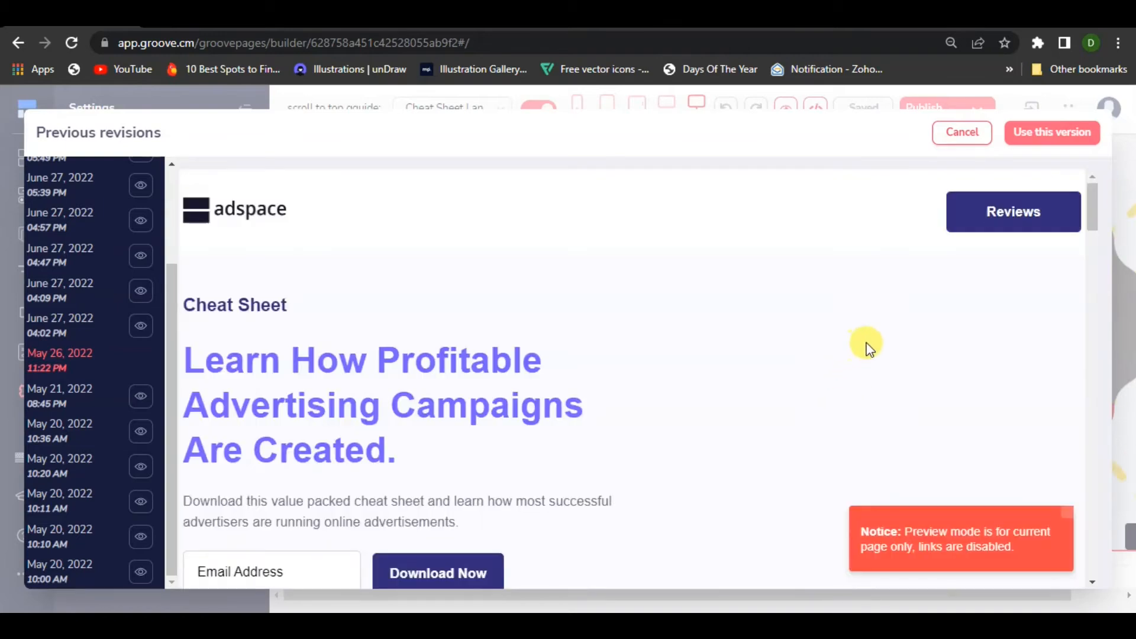
{"action": "scroll", "coordinate": [931, 390], "scroll_direction": "down", "scroll_amount": 5}
{"action": "left_click", "coordinate": [1039, 138]}
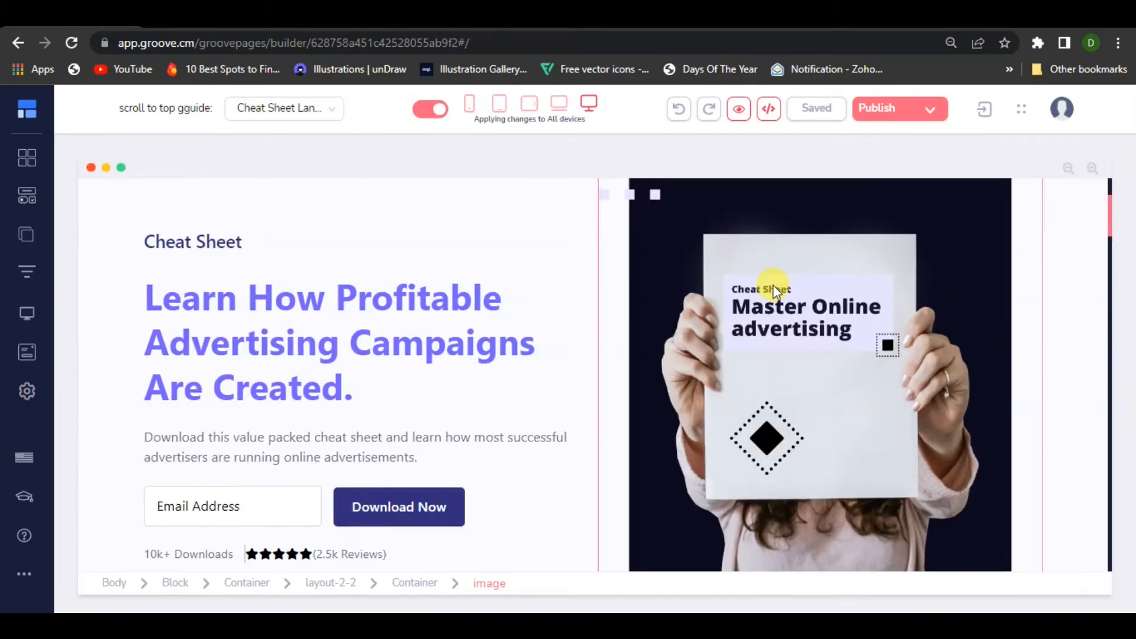
Close the settings and examine the hero and lower sections of the restored landing page
{"action": "scroll", "coordinate": [772, 322], "scroll_direction": "down", "scroll_amount": 5}
{"action": "scroll", "coordinate": [771, 343], "scroll_direction": "up", "scroll_amount": 5}
{"action": "scroll", "coordinate": [769, 414], "scroll_direction": "down", "scroll_amount": 4}
{"action": "scroll", "coordinate": [785, 389], "scroll_direction": "up", "scroll_amount": 4}
{"action": "left_click", "coordinate": [804, 344]}
{"action": "scroll", "coordinate": [822, 379], "scroll_direction": "up", "scroll_amount": 3}
{"action": "scroll", "coordinate": [614, 363], "scroll_direction": "down", "scroll_amount": 10}
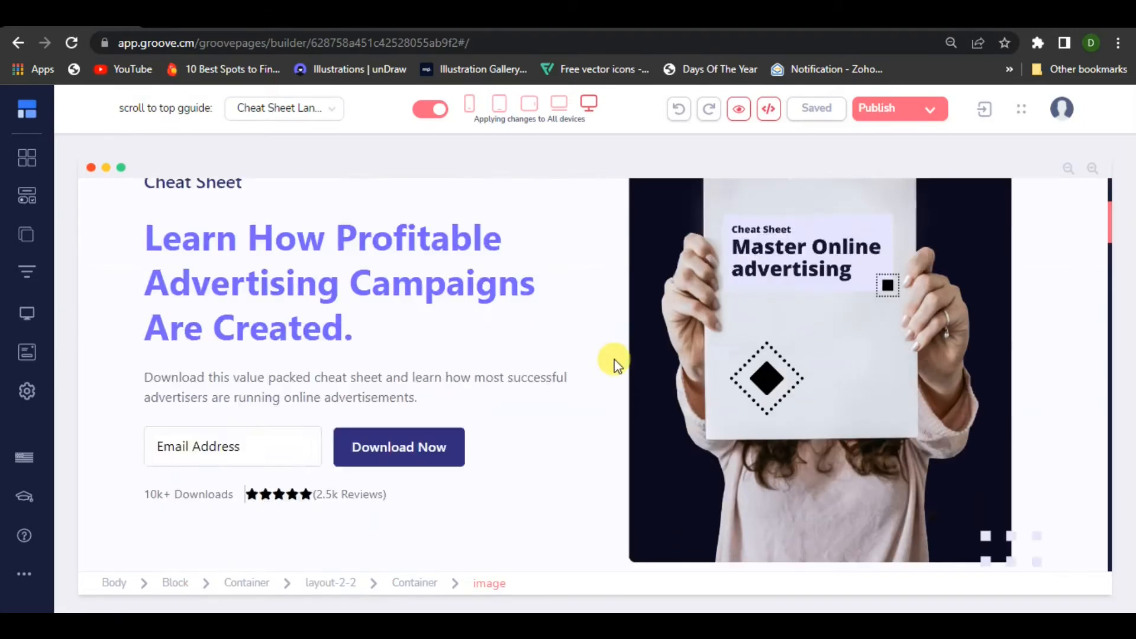
{"action": "scroll", "coordinate": [718, 503], "scroll_direction": "down", "scroll_amount": 10}
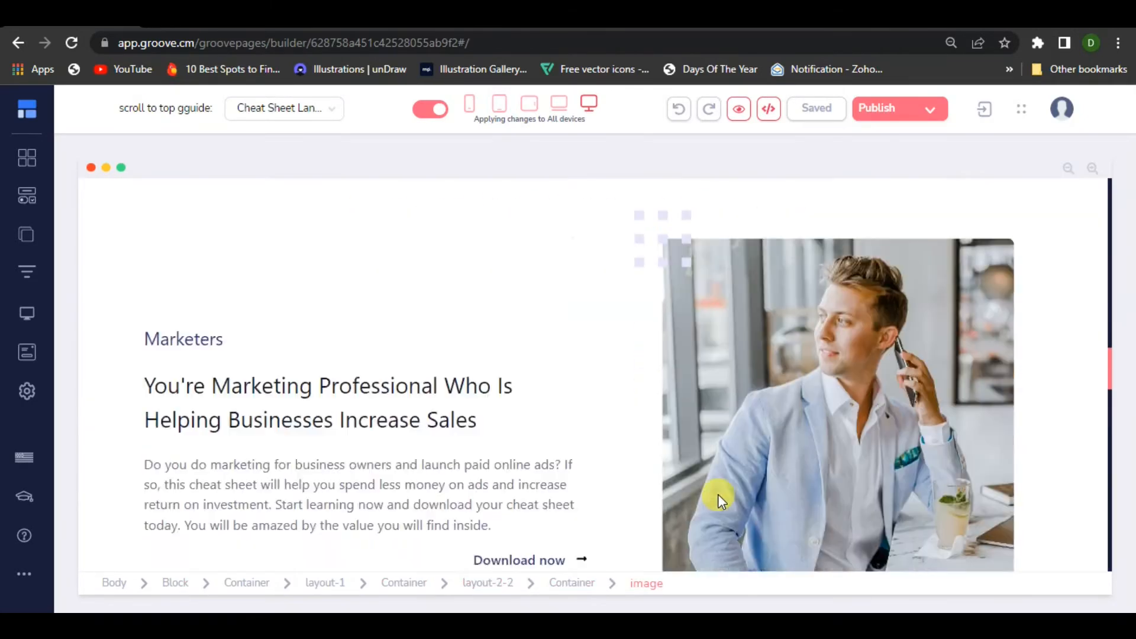
{"action": "scroll", "coordinate": [787, 518], "scroll_direction": "up", "scroll_amount": 5}
{"action": "scroll", "coordinate": [790, 509], "scroll_direction": "up", "scroll_amount": 8}
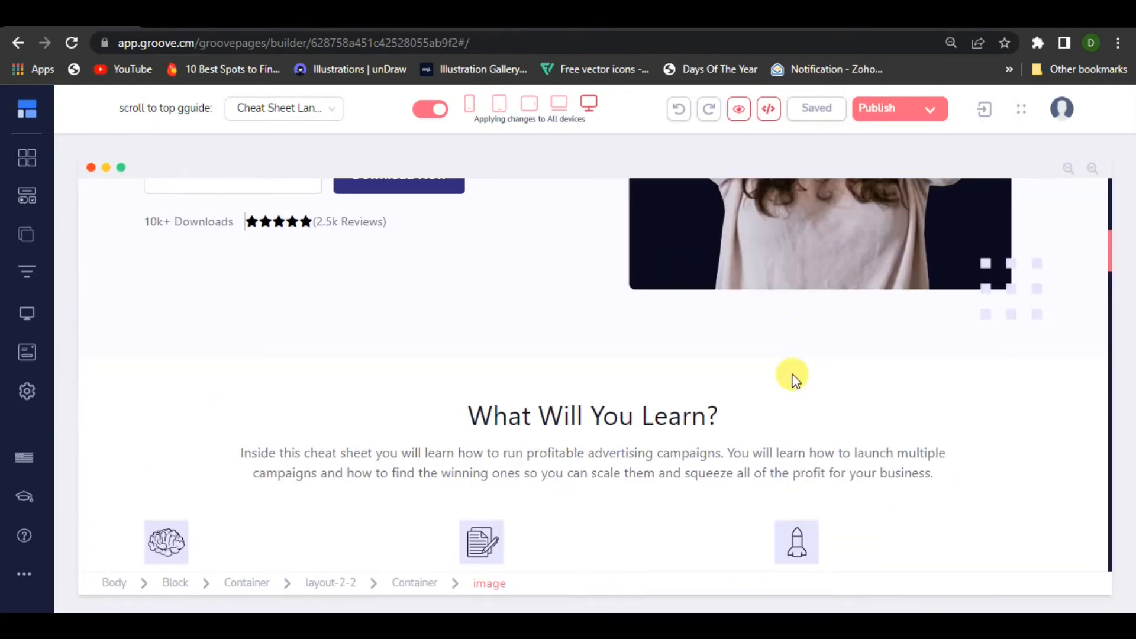
Clear the file assigned to the hero section's image and upload the "male" GIF from the Desktop to the image library
{"action": "left_click", "coordinate": [864, 412]}
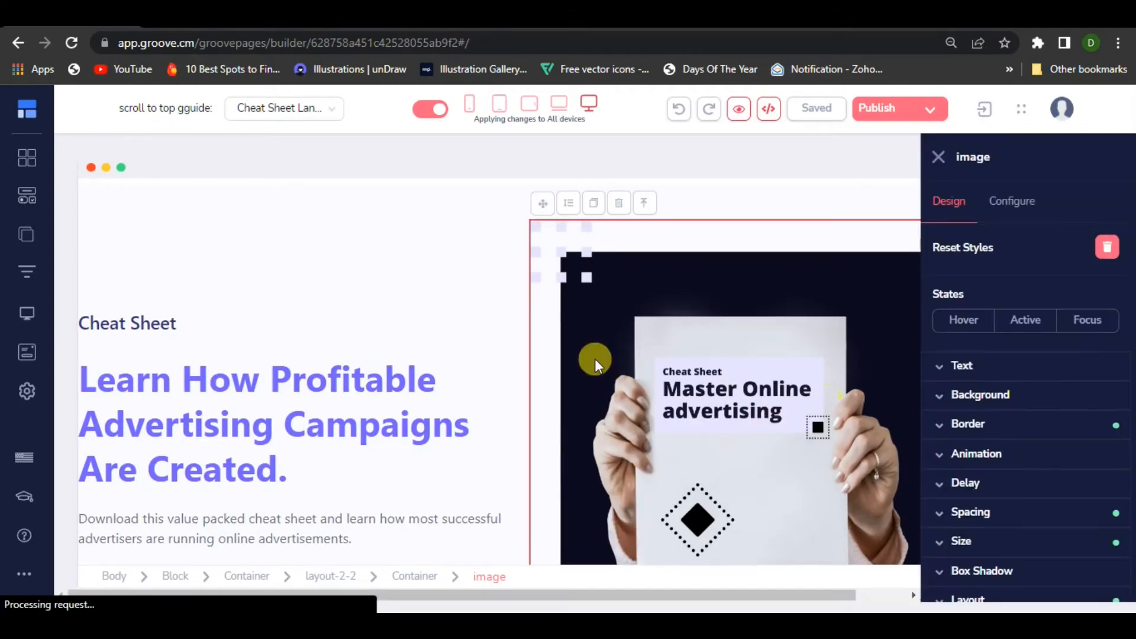
{"action": "left_click", "coordinate": [1015, 205]}
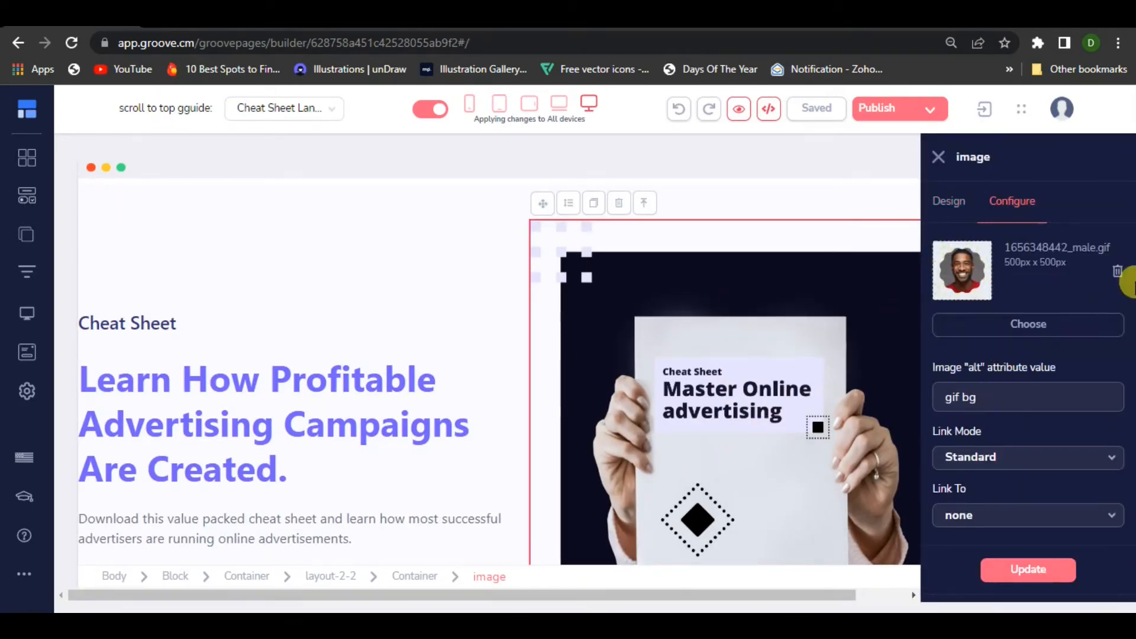
{"action": "left_click", "coordinate": [1114, 273]}
{"action": "left_click", "coordinate": [1041, 323]}
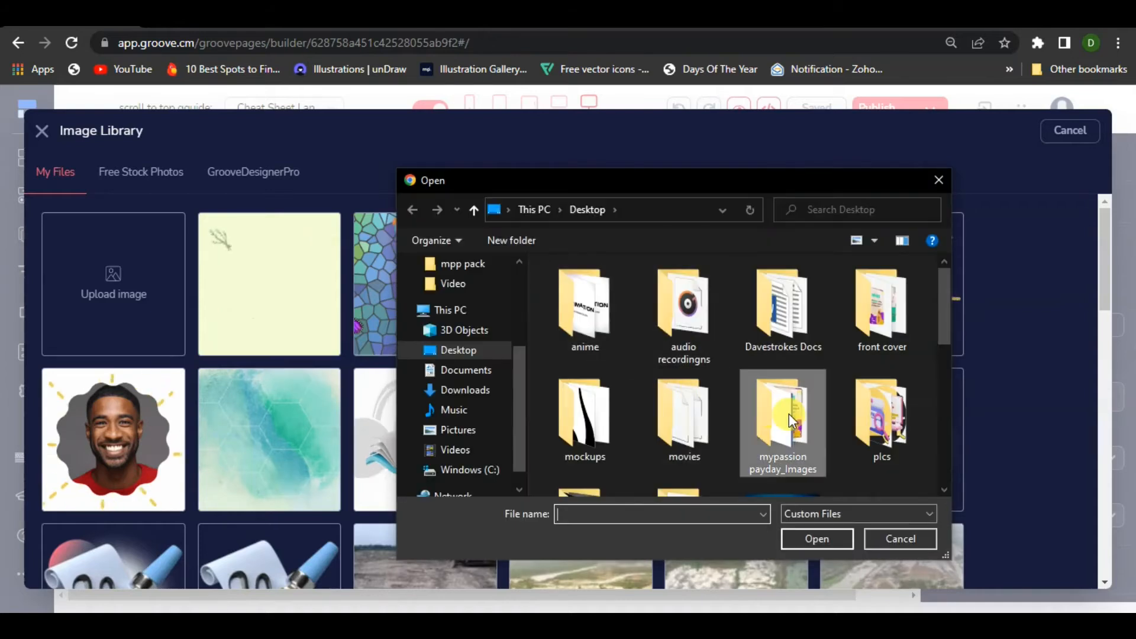
{"action": "scroll", "coordinate": [787, 470], "scroll_direction": "down", "scroll_amount": 5}
{"action": "scroll", "coordinate": [917, 478], "scroll_direction": "down", "scroll_amount": 2}
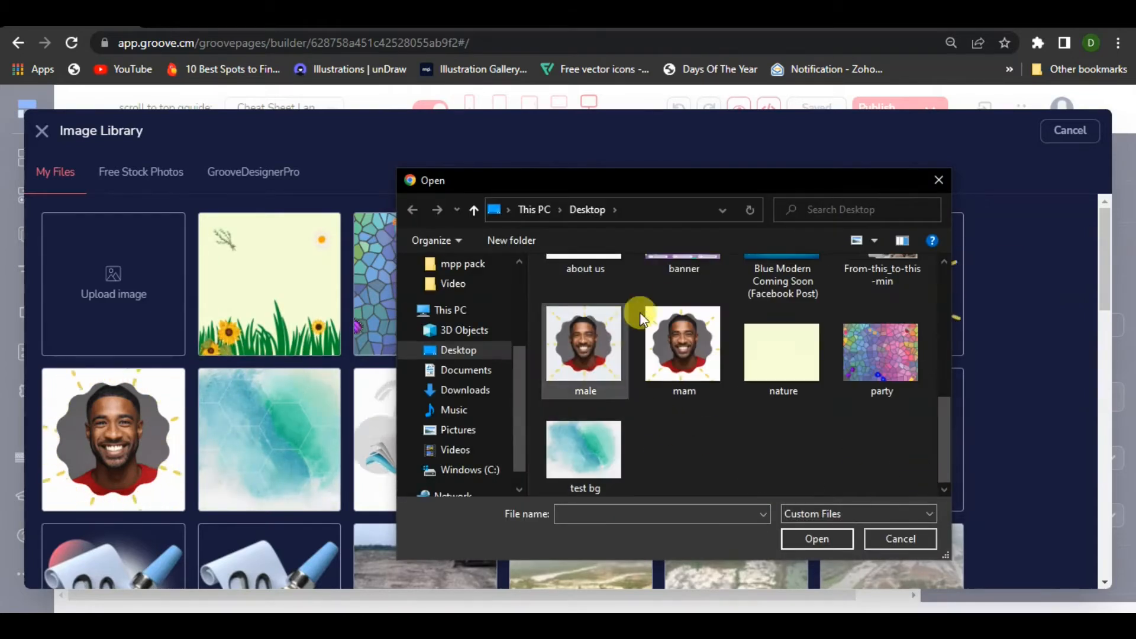
{"action": "left_click", "coordinate": [614, 346]}
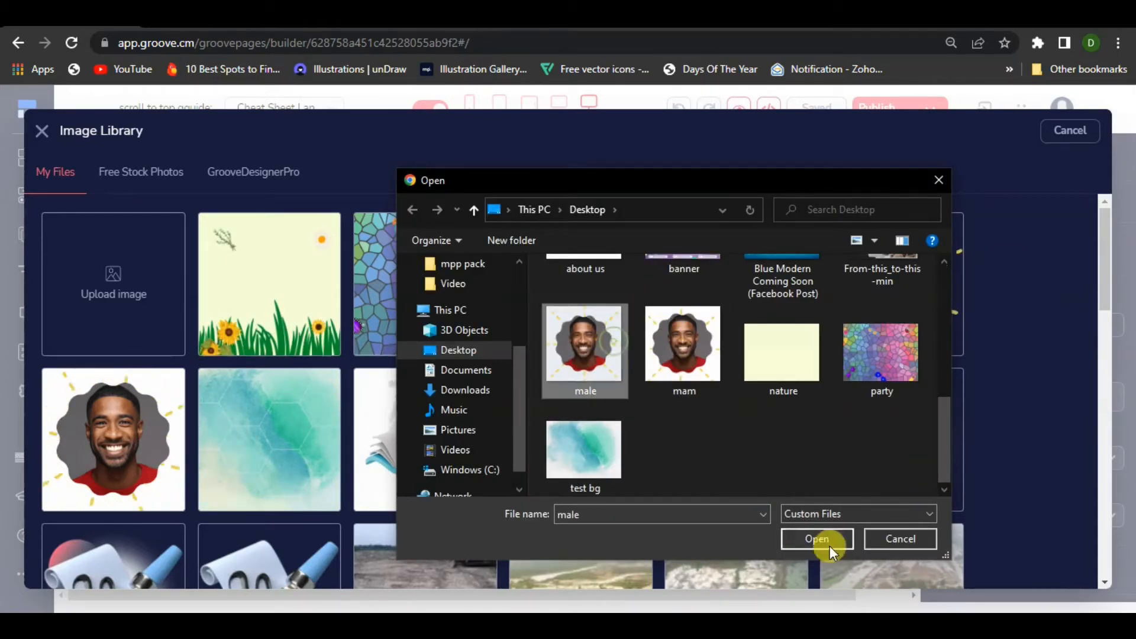
{"action": "left_click", "coordinate": [836, 539]}
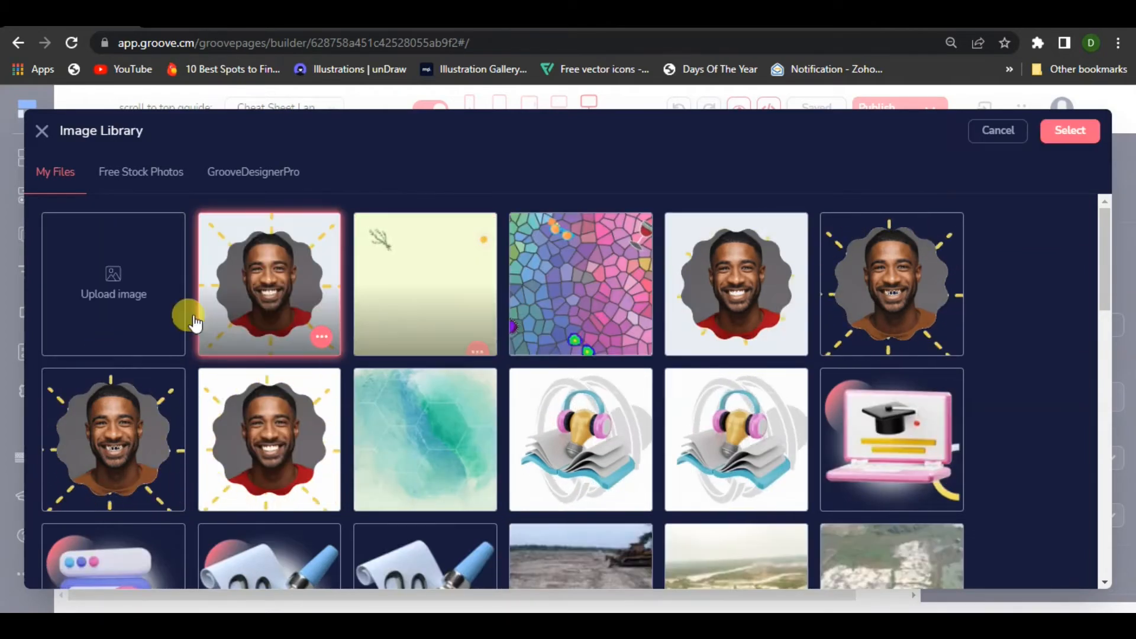
Apply the uploaded portrait GIF to the hero image and close the image settings
{"action": "left_click", "coordinate": [1068, 137]}
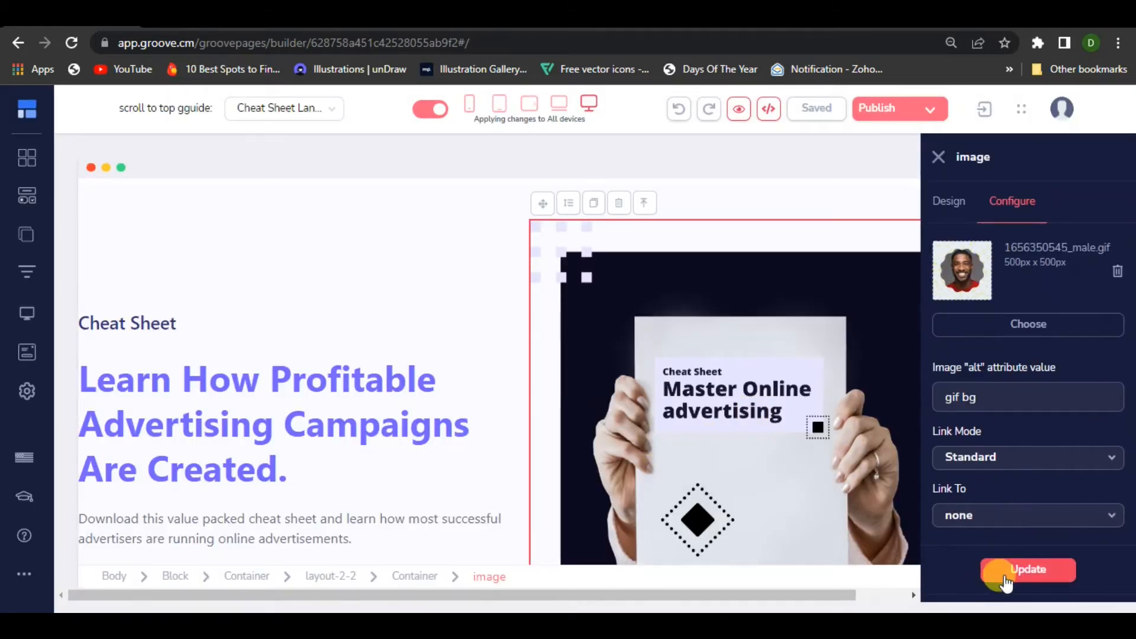
{"action": "left_click", "coordinate": [1006, 577]}
{"action": "left_click", "coordinate": [939, 156]}
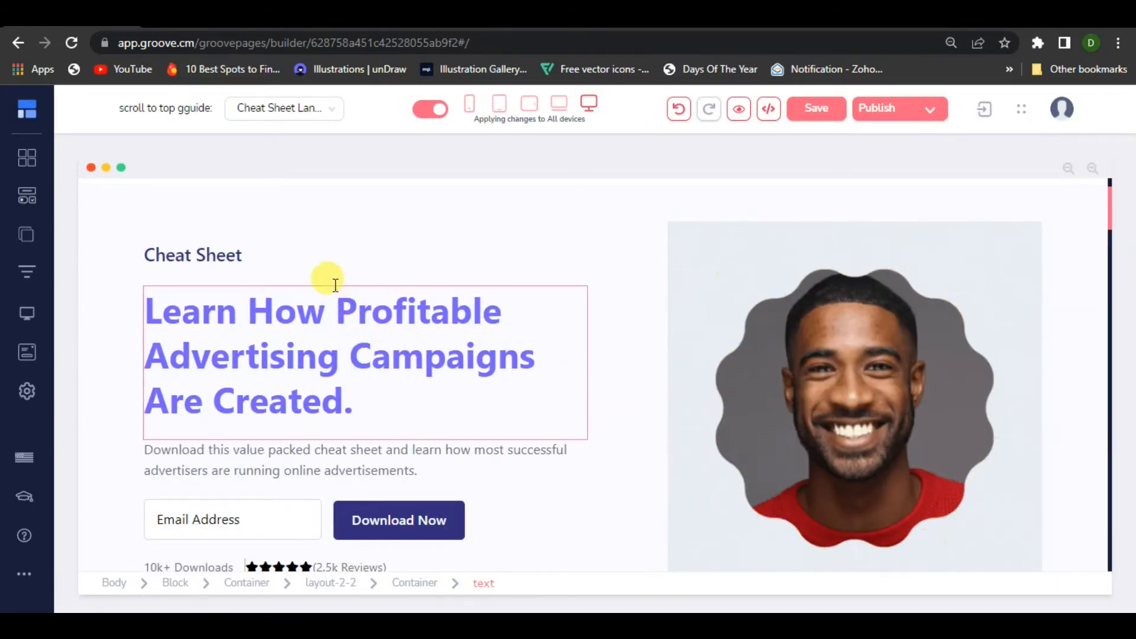
Sample the portrait GIF's light background with ColorPick Eyedropper and copy its hex code E9EEF3
{"action": "scroll", "coordinate": [446, 372], "scroll_direction": "up", "scroll_amount": 2}
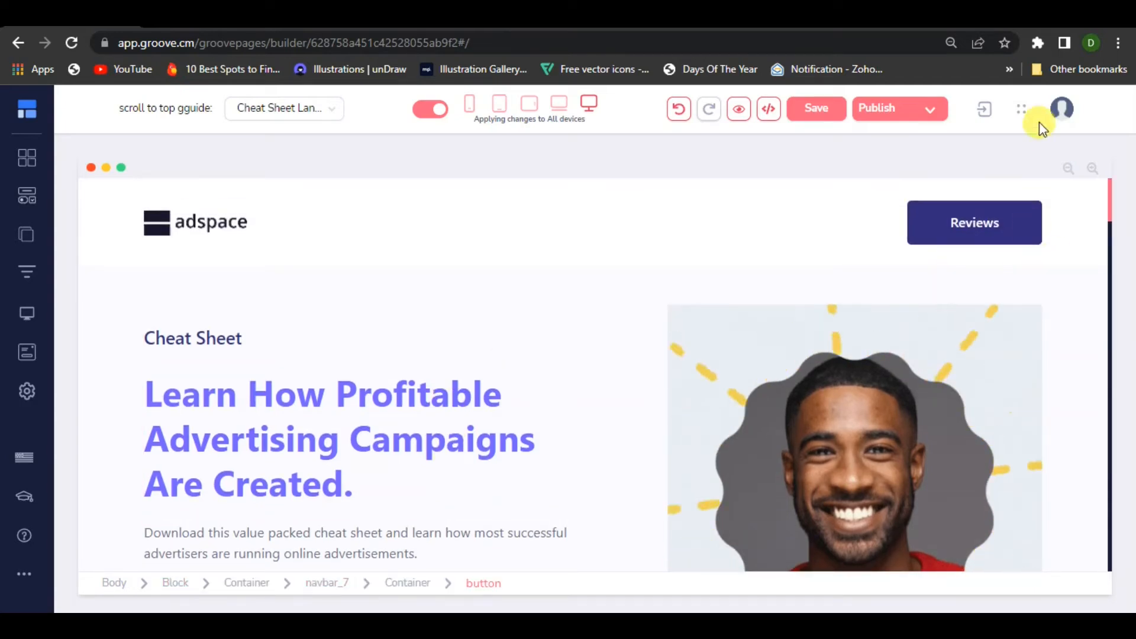
{"action": "left_click", "coordinate": [1034, 40]}
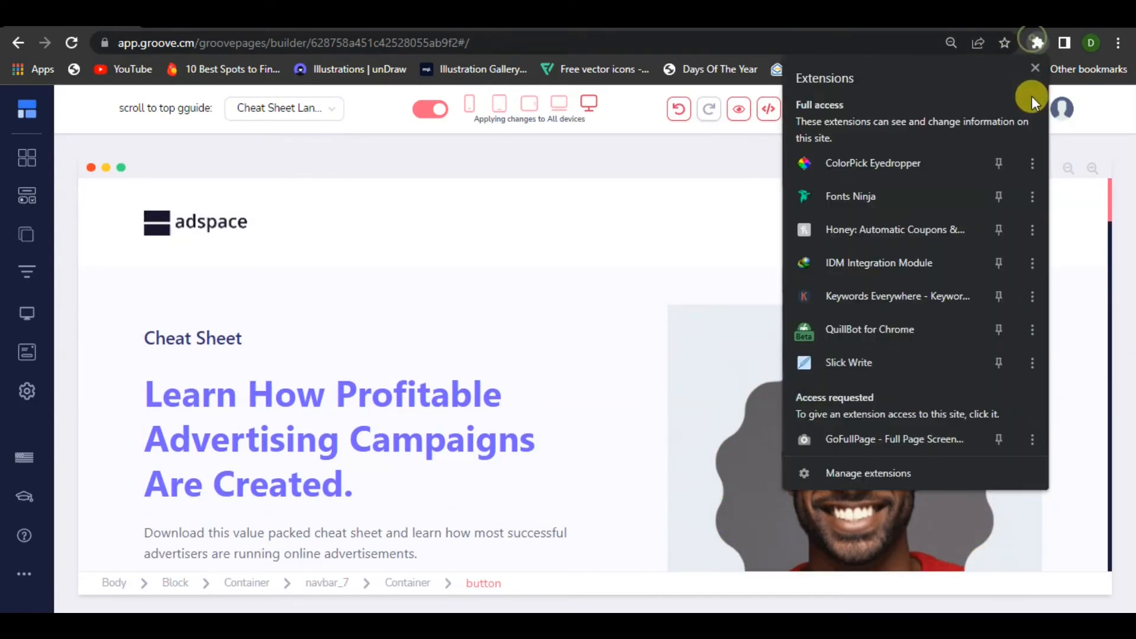
{"action": "left_click", "coordinate": [905, 163]}
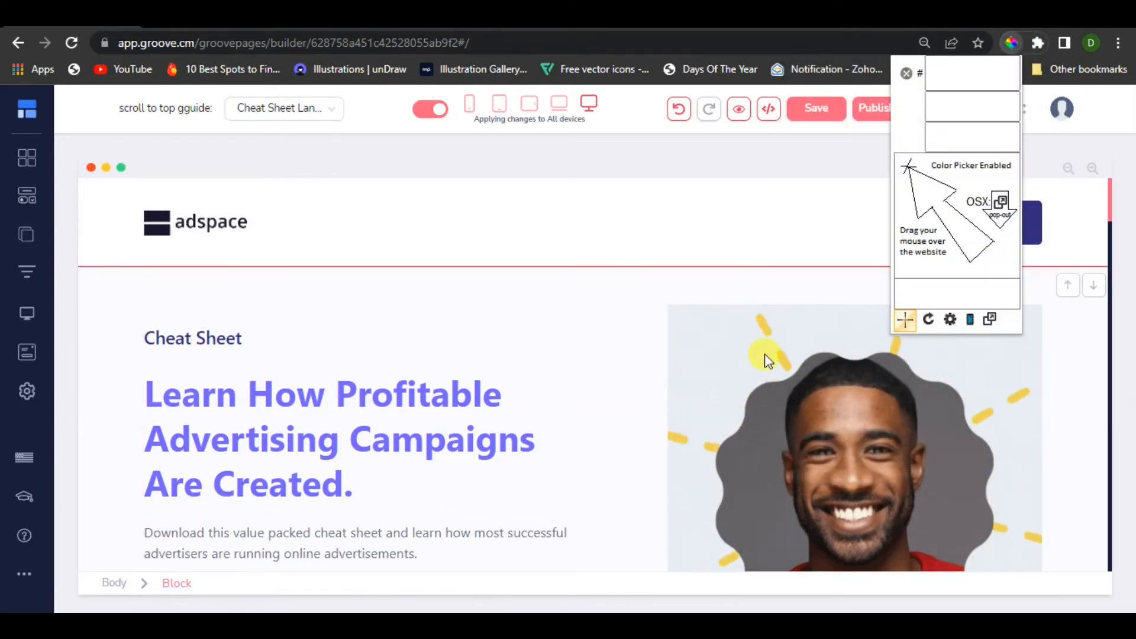
{"action": "left_click", "coordinate": [740, 332]}
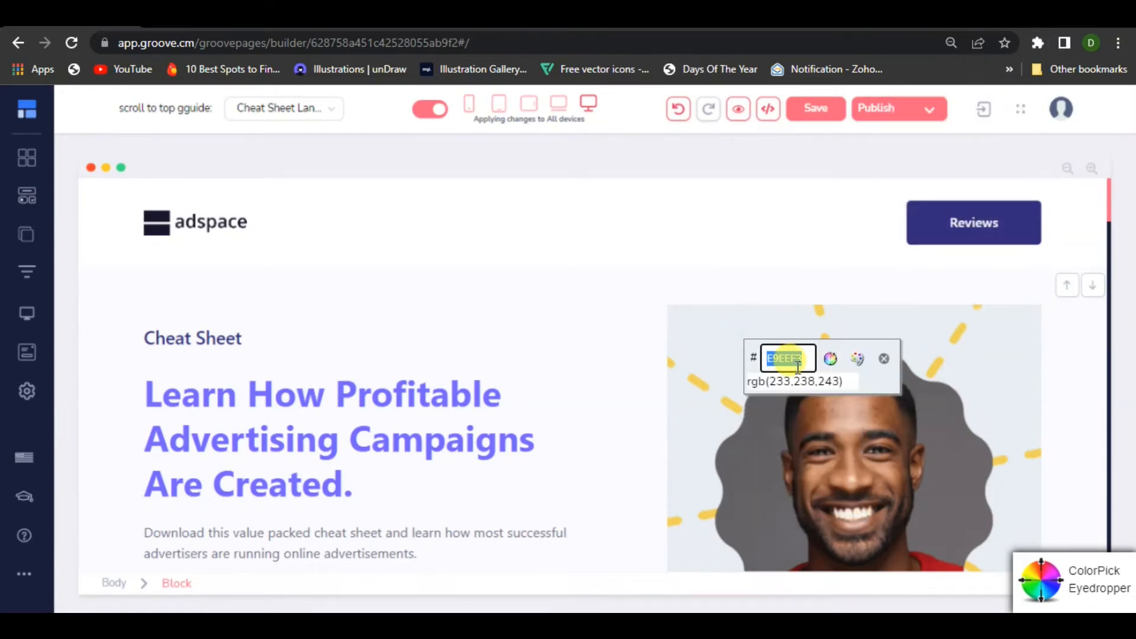
{"action": "right_click", "coordinate": [797, 365]}
{"action": "left_click", "coordinate": [855, 427]}
{"action": "left_click", "coordinate": [884, 360]}
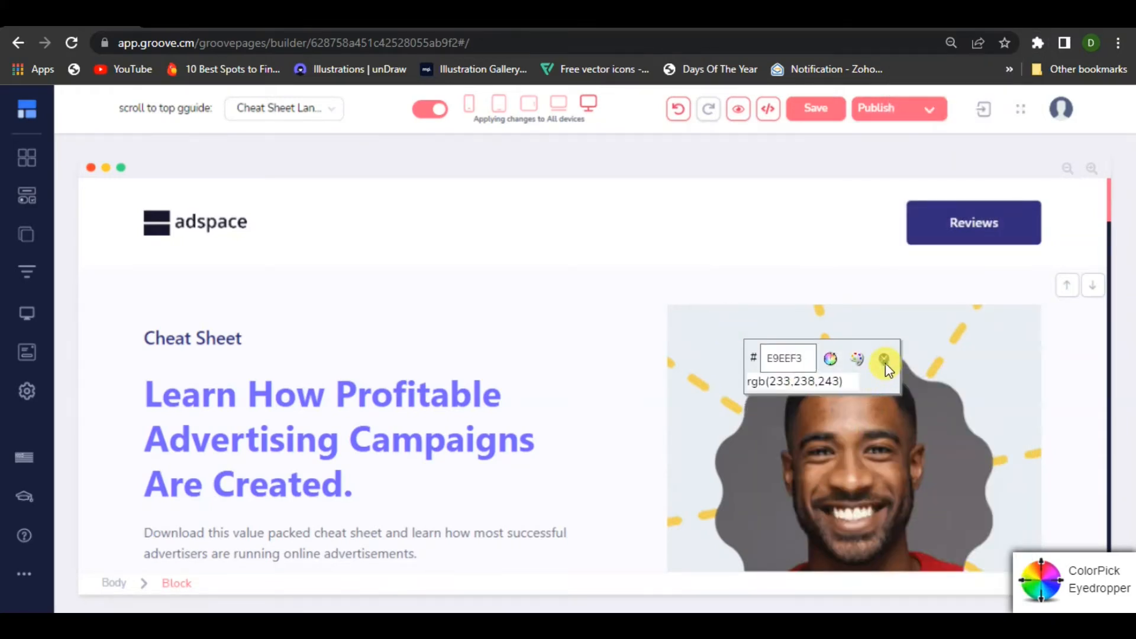
{"action": "left_click", "coordinate": [885, 361]}
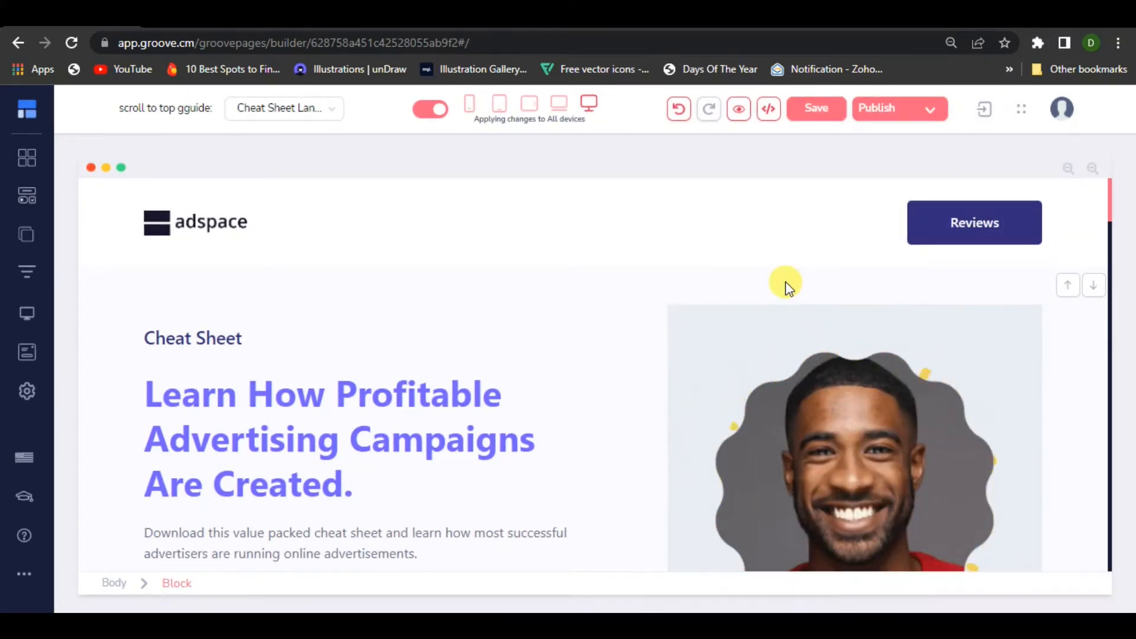
Set the hero block's background color to #e9eef3, close its settings and review the page below
{"action": "left_click", "coordinate": [786, 286]}
{"action": "left_click", "coordinate": [1005, 353]}
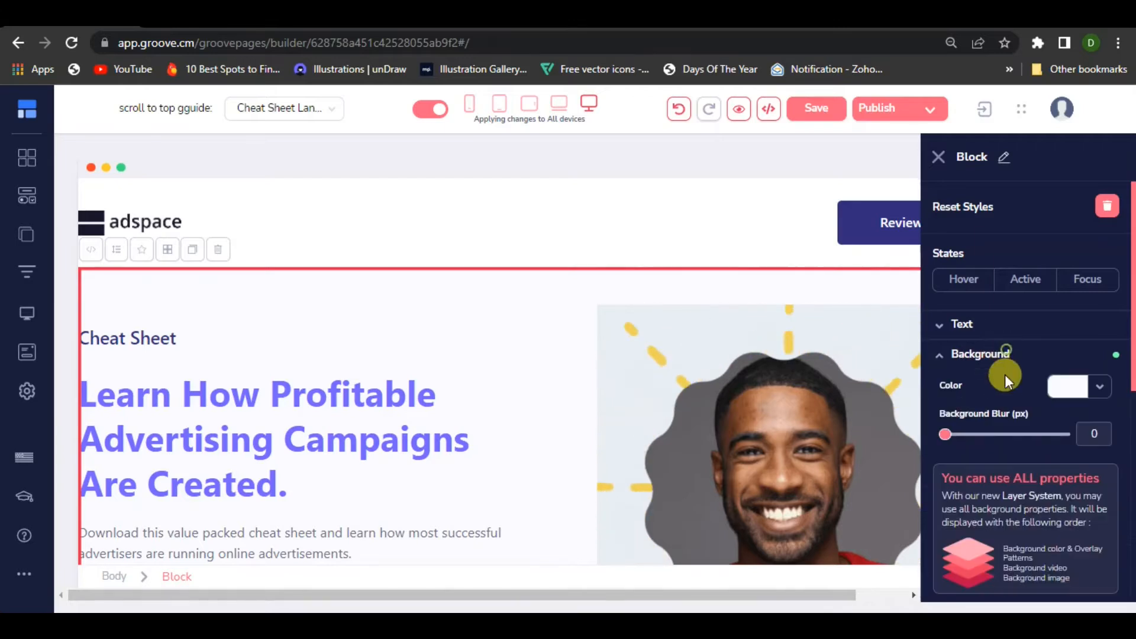
{"action": "left_click", "coordinate": [1093, 391]}
{"action": "scroll", "coordinate": [1013, 440], "scroll_direction": "down", "scroll_amount": 5}
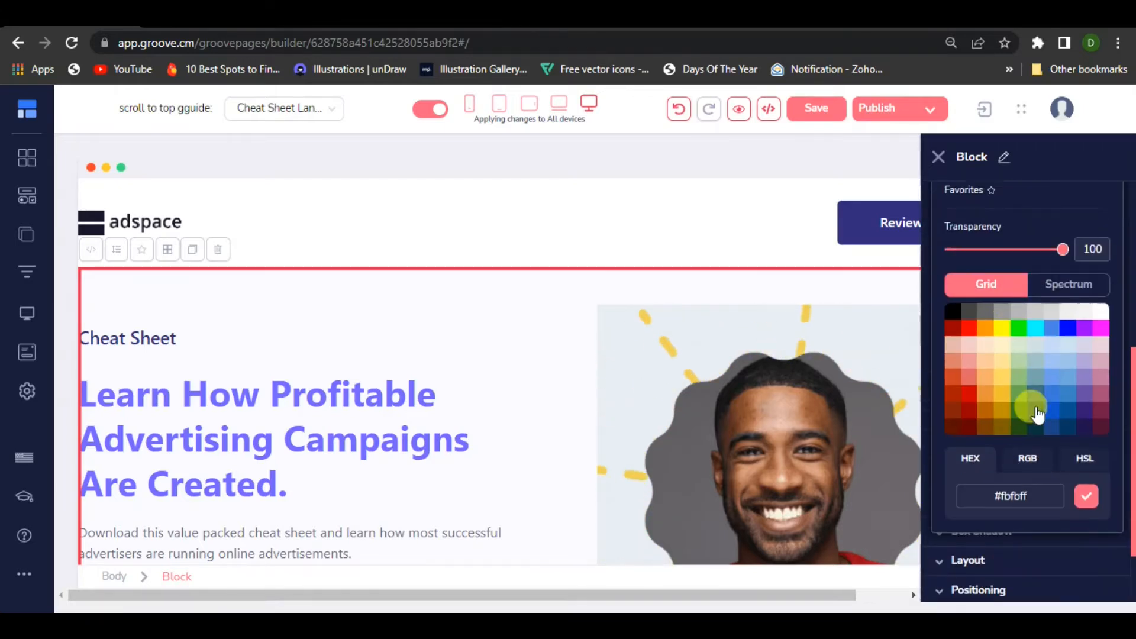
{"action": "scroll", "coordinate": [1036, 409], "scroll_direction": "down", "scroll_amount": 2}
{"action": "left_click_drag", "start_coordinate": [1026, 404], "coordinate": [1005, 404]}
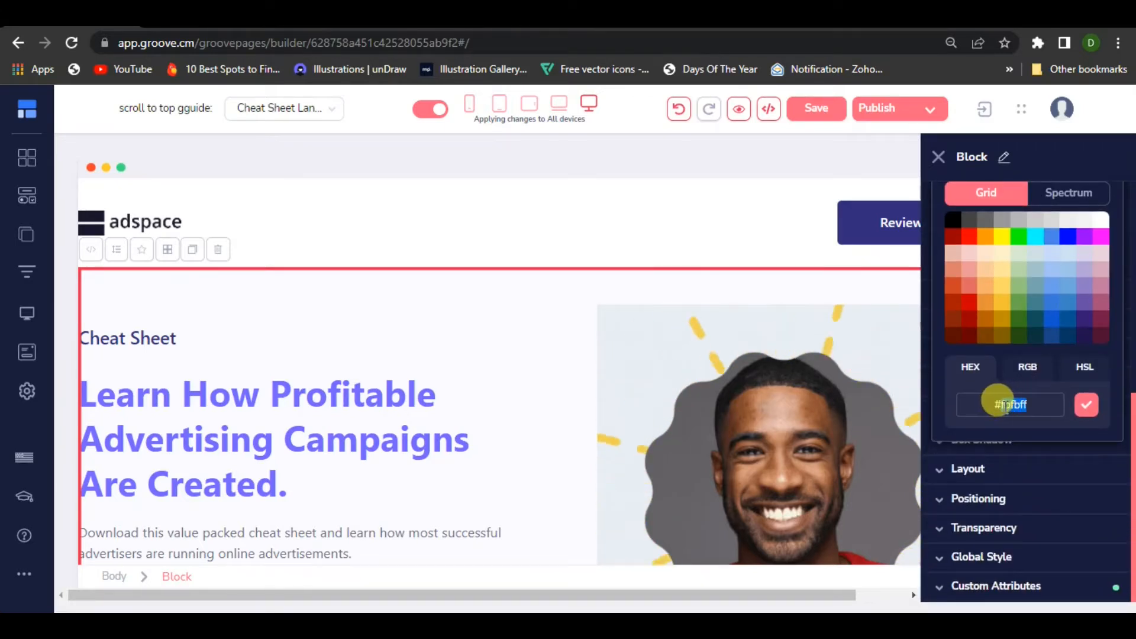
{"action": "right_click", "coordinate": [1000, 404]}
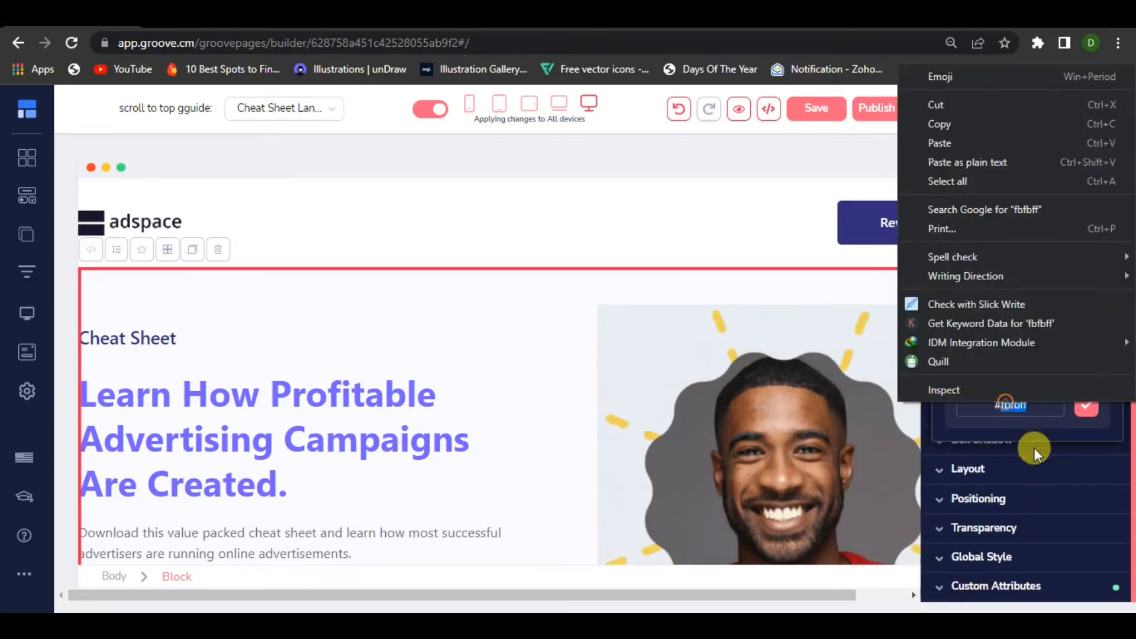
{"action": "left_click", "coordinate": [954, 144]}
{"action": "left_click", "coordinate": [1086, 404]}
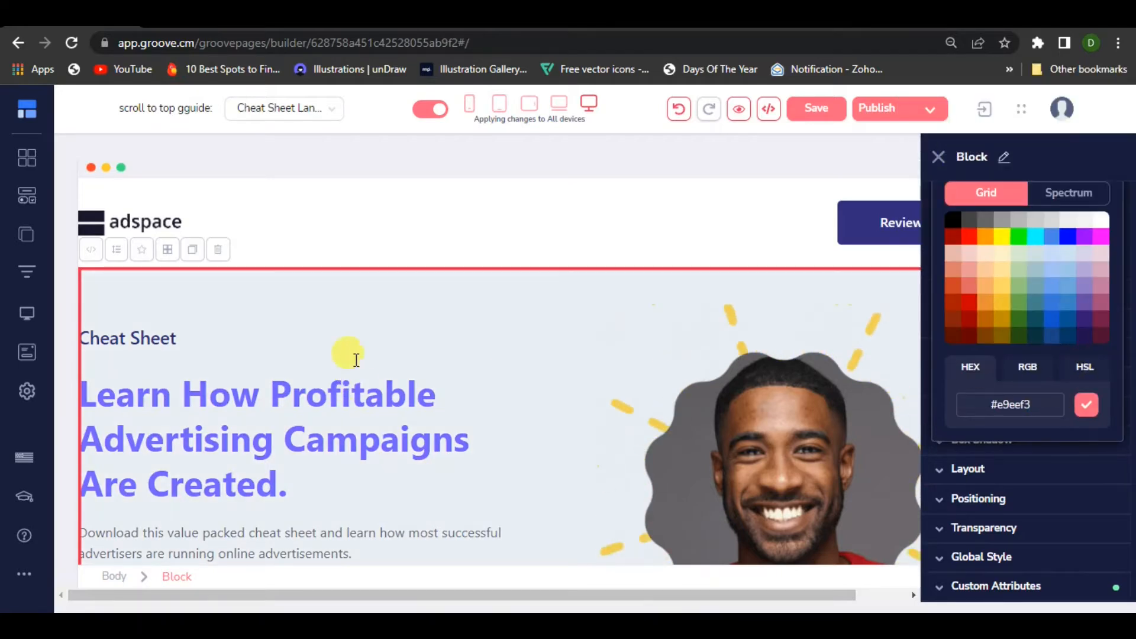
{"action": "left_click", "coordinate": [939, 158]}
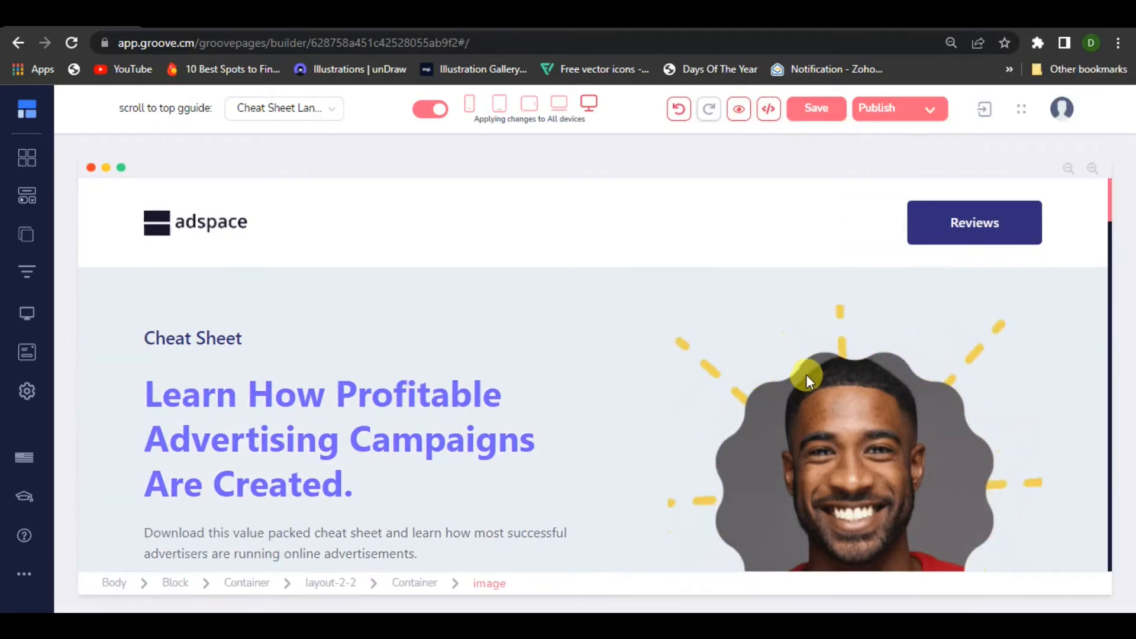
{"action": "scroll", "coordinate": [710, 379], "scroll_direction": "down", "scroll_amount": 3}
{"action": "scroll", "coordinate": [880, 368], "scroll_direction": "down", "scroll_amount": 15}
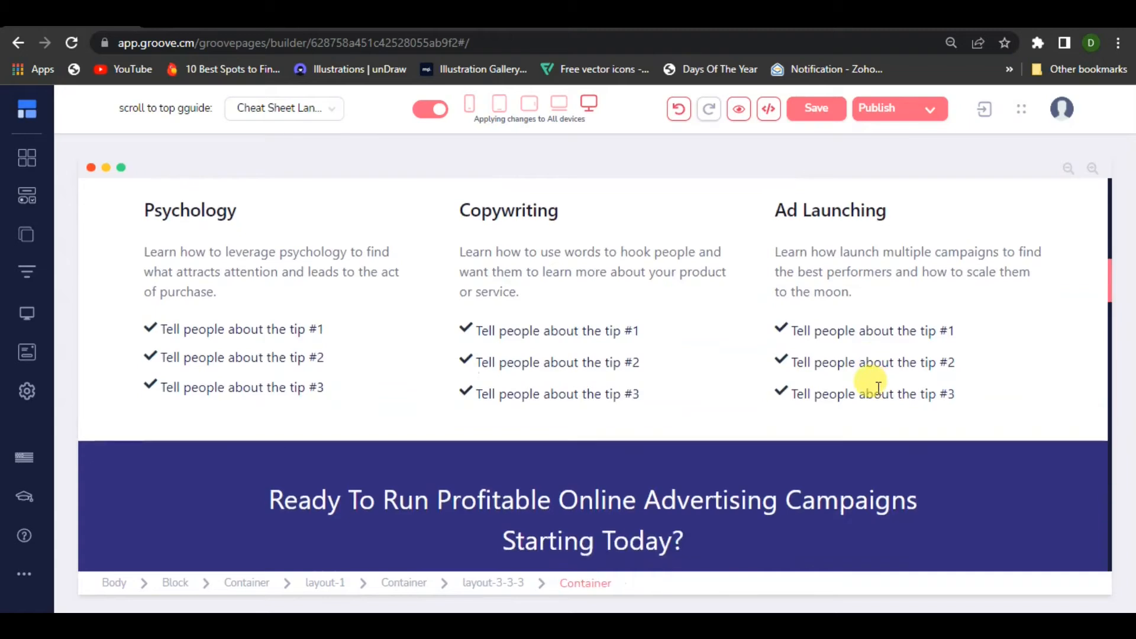
Examine the landing page's sections from the hero to the marketing professional block, and select the block holding the three learning columns
{"action": "scroll", "coordinate": [872, 400], "scroll_direction": "down", "scroll_amount": 5}
{"action": "scroll", "coordinate": [584, 463], "scroll_direction": "up", "scroll_amount": 10}
{"action": "scroll", "coordinate": [584, 463], "scroll_direction": "up", "scroll_amount": 2}
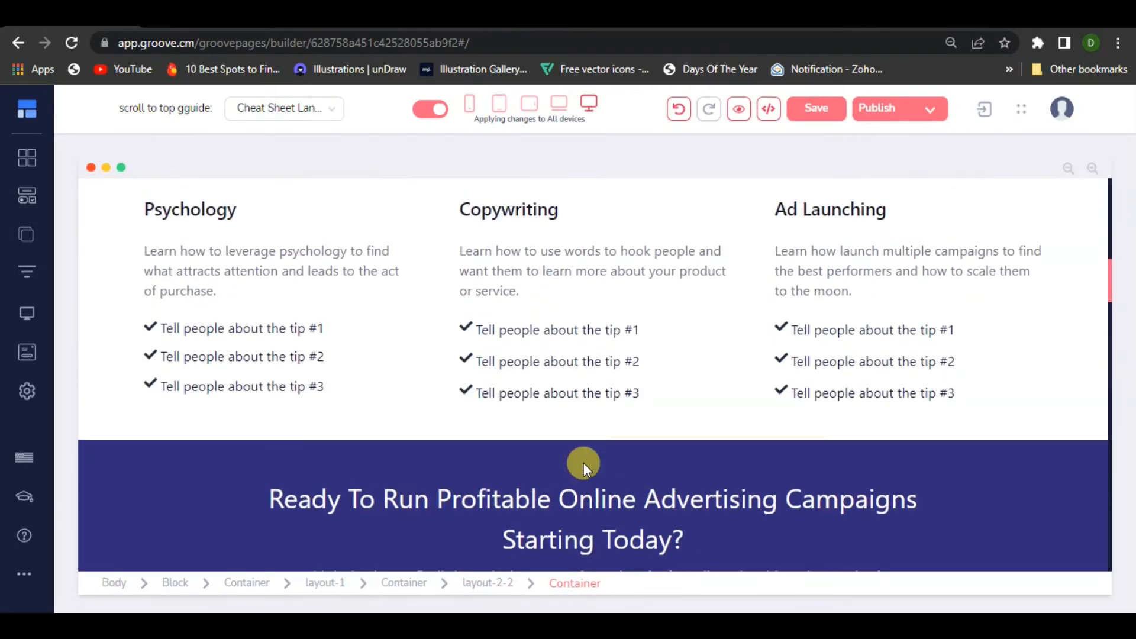
{"action": "scroll", "coordinate": [583, 463], "scroll_direction": "down", "scroll_amount": 8}
{"action": "scroll", "coordinate": [583, 467], "scroll_direction": "down", "scroll_amount": 5}
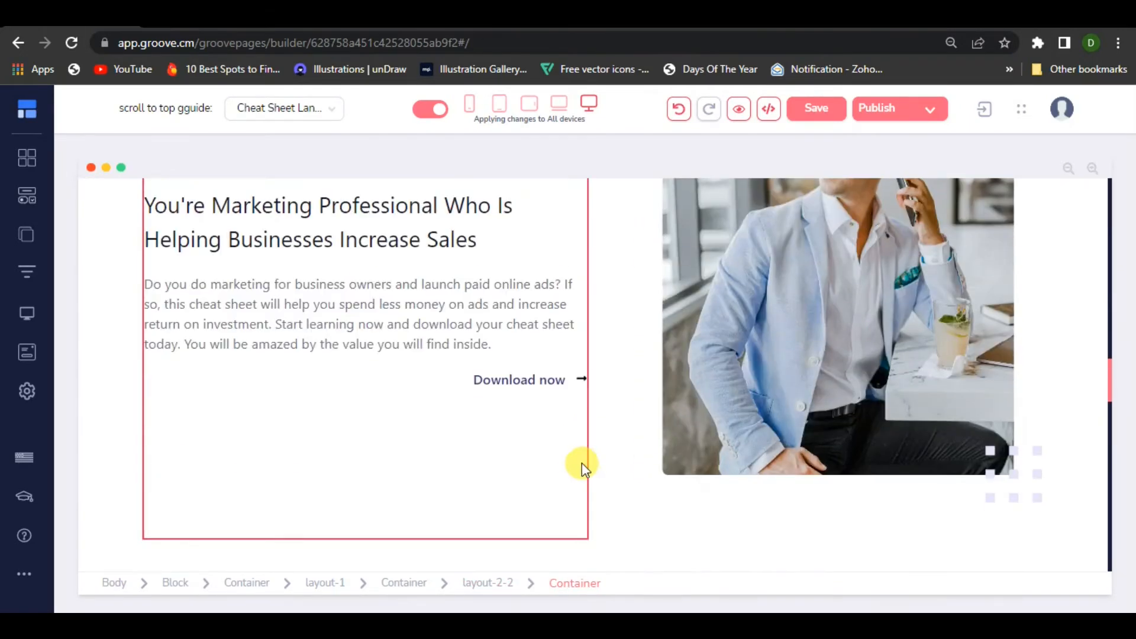
{"action": "scroll", "coordinate": [580, 463], "scroll_direction": "up", "scroll_amount": 8}
{"action": "scroll", "coordinate": [581, 462], "scroll_direction": "down", "scroll_amount": 2}
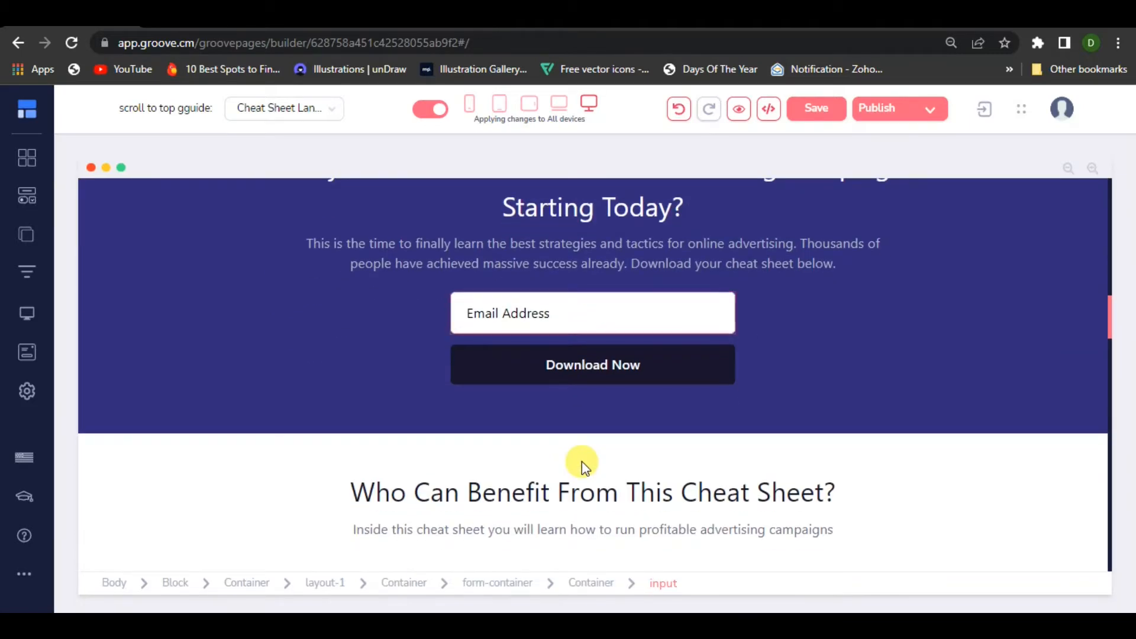
{"action": "scroll", "coordinate": [581, 461], "scroll_direction": "up", "scroll_amount": 3}
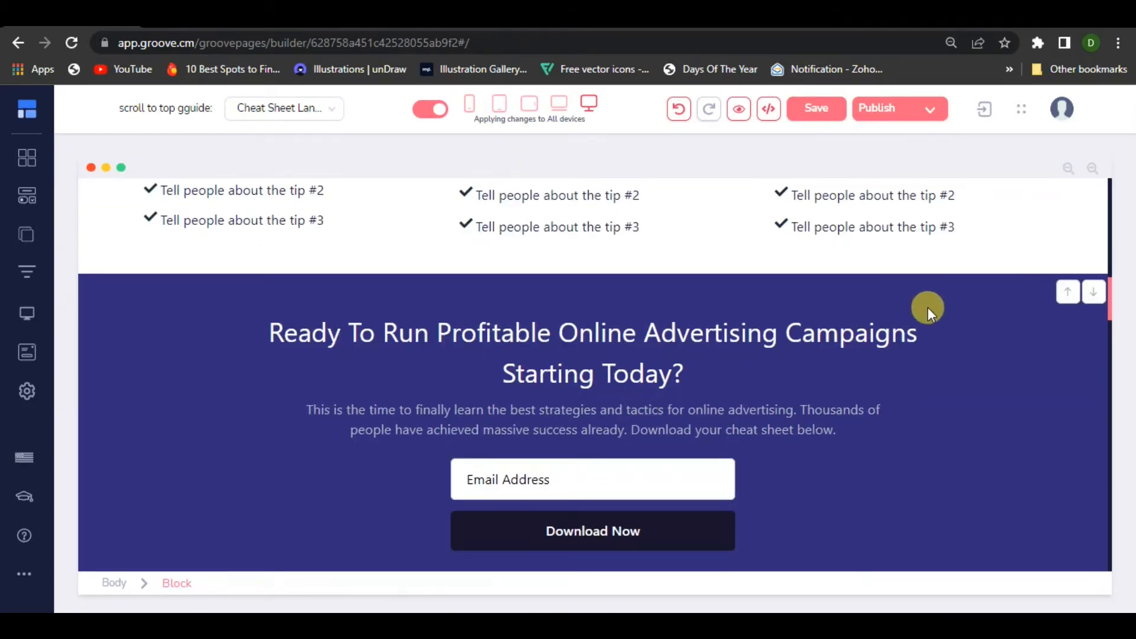
{"action": "scroll", "coordinate": [923, 382], "scroll_direction": "up", "scroll_amount": 2}
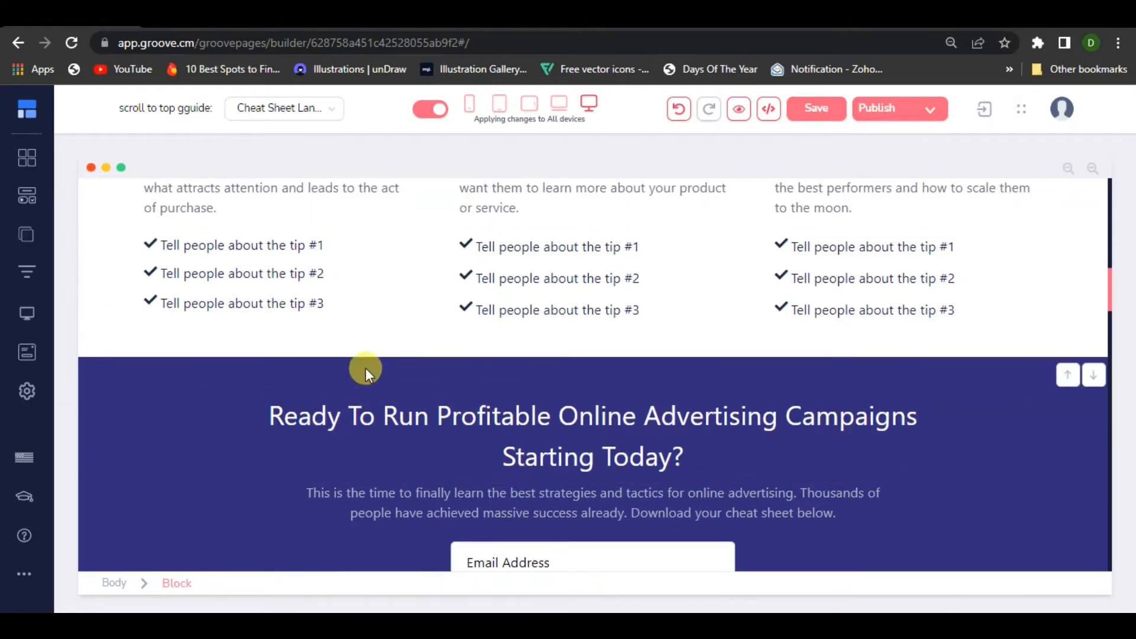
{"action": "scroll", "coordinate": [328, 405], "scroll_direction": "up", "scroll_amount": 3}
{"action": "scroll", "coordinate": [332, 444], "scroll_direction": "up", "scroll_amount": 3}
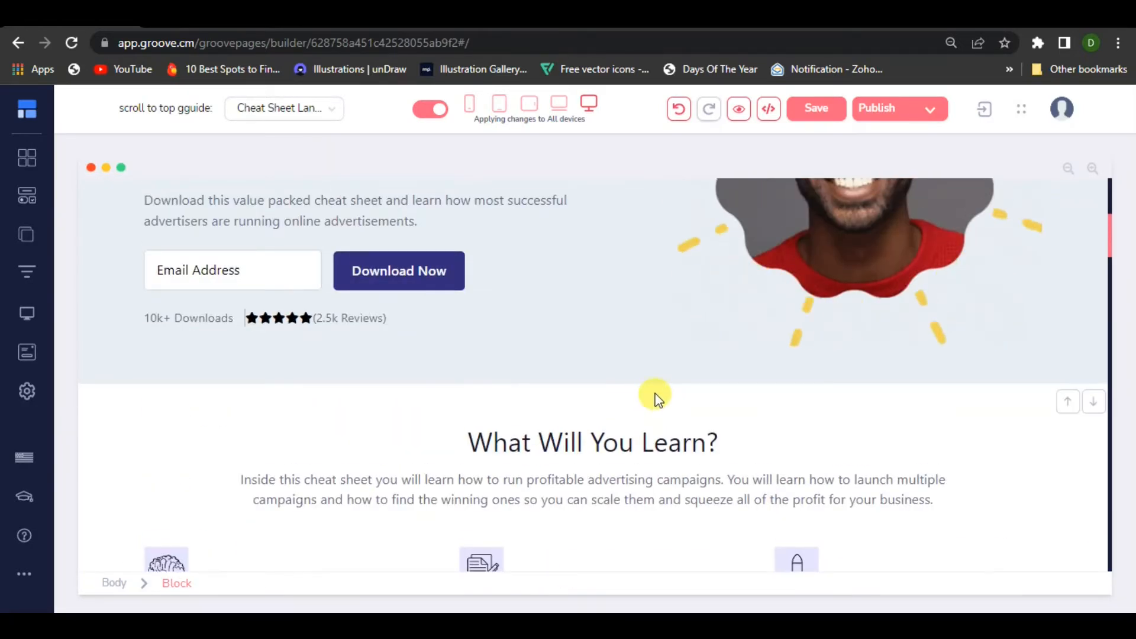
{"action": "scroll", "coordinate": [681, 379], "scroll_direction": "down", "scroll_amount": 3}
{"action": "scroll", "coordinate": [891, 281], "scroll_direction": "down", "scroll_amount": 9}
{"action": "scroll", "coordinate": [890, 408], "scroll_direction": "up", "scroll_amount": 5}
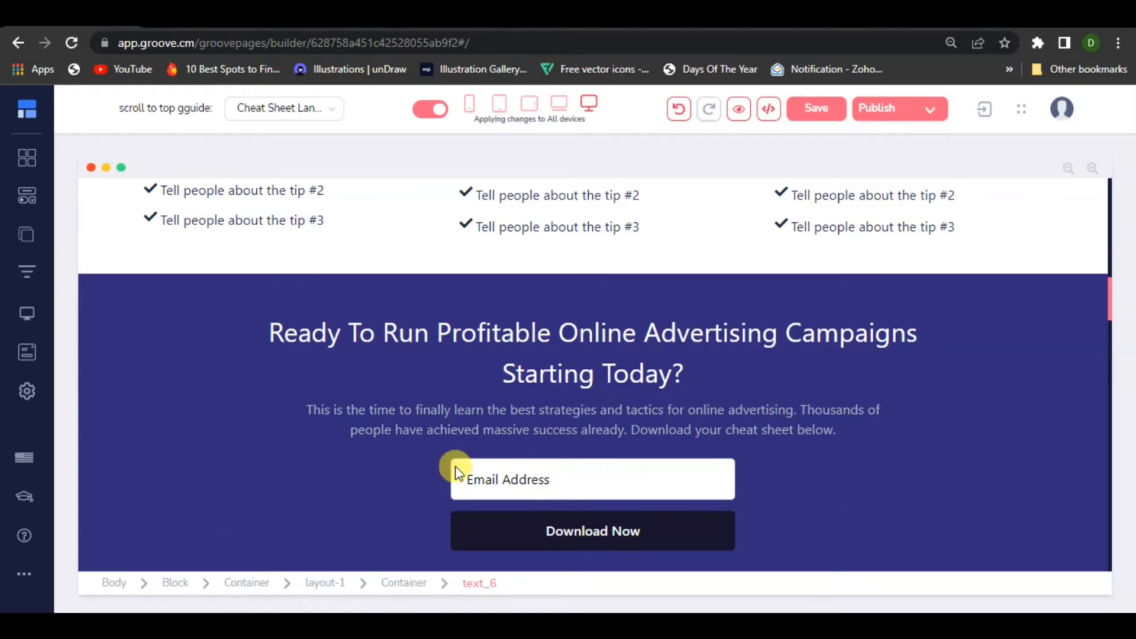
{"action": "scroll", "coordinate": [558, 452], "scroll_direction": "up", "scroll_amount": 5}
{"action": "scroll", "coordinate": [902, 352], "scroll_direction": "down", "scroll_amount": 3}
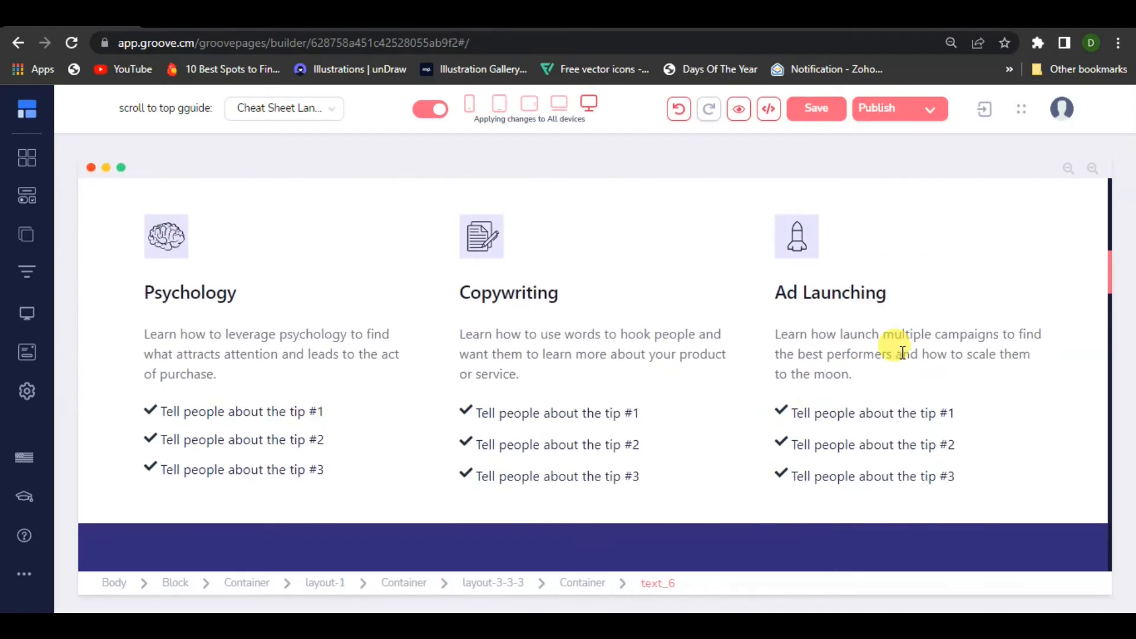
{"action": "left_click", "coordinate": [1034, 467]}
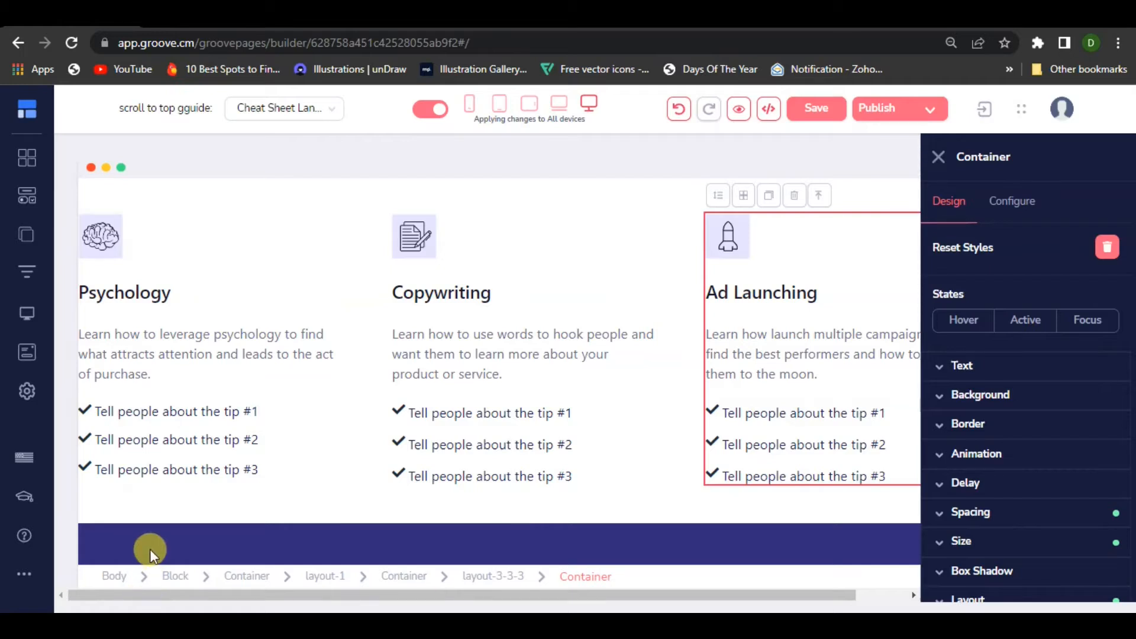
{"action": "left_click", "coordinate": [174, 576]}
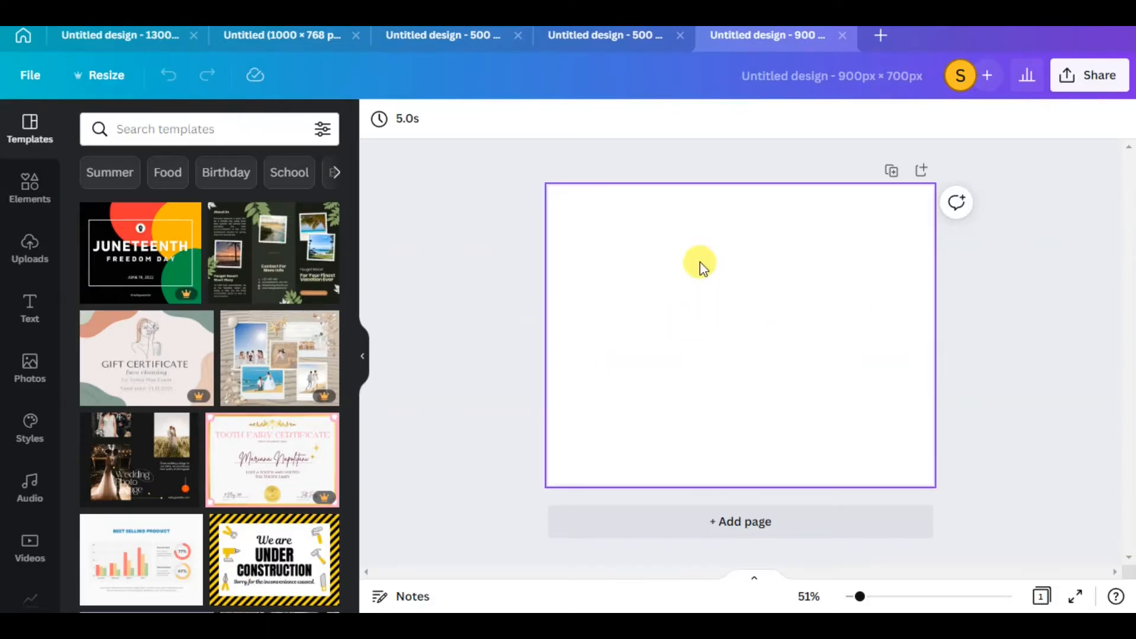
Switch to the blank 900 × 700 px Canva design, check its custom size and set the page background to blue #2B23BD
{"action": "left_click", "coordinate": [115, 89]}
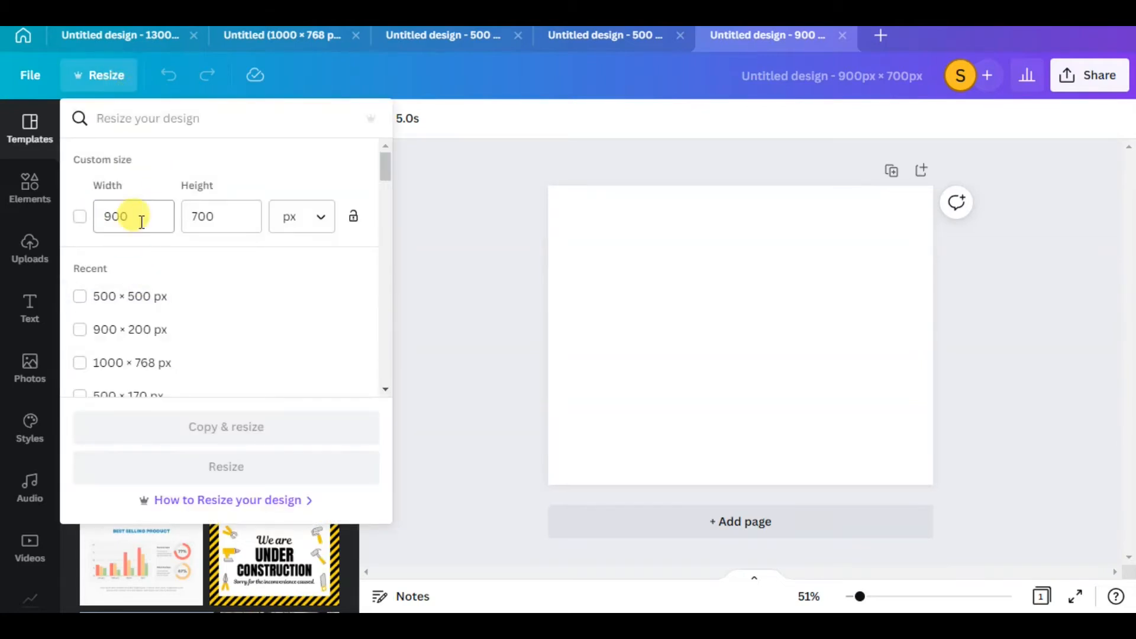
{"action": "left_click", "coordinate": [584, 221]}
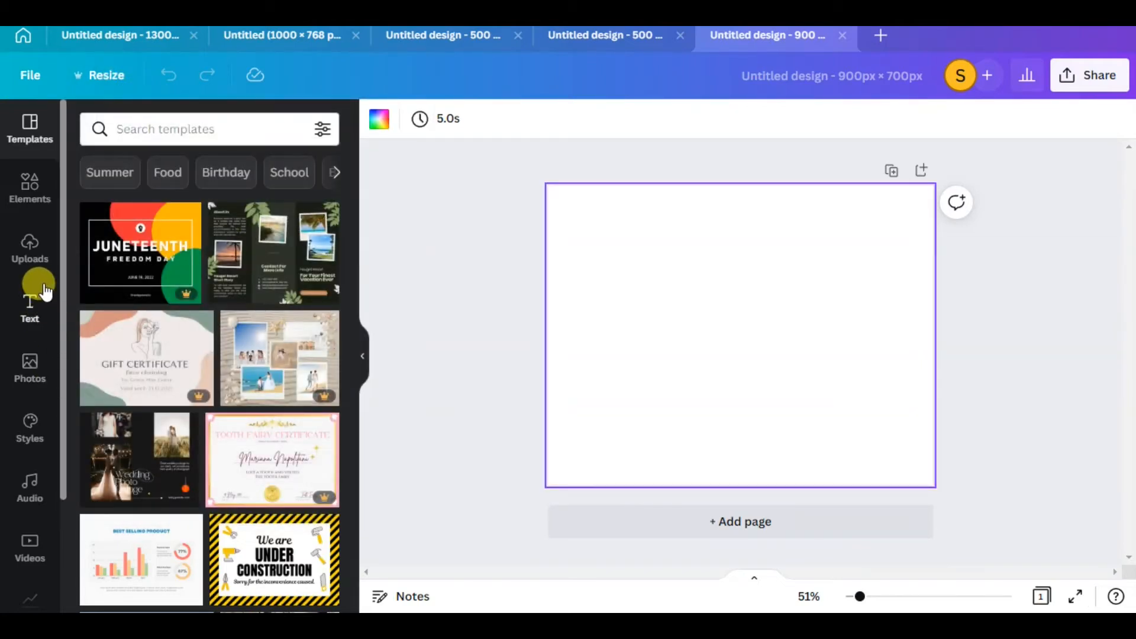
{"action": "left_click", "coordinate": [34, 184]}
{"action": "left_click", "coordinate": [380, 120]}
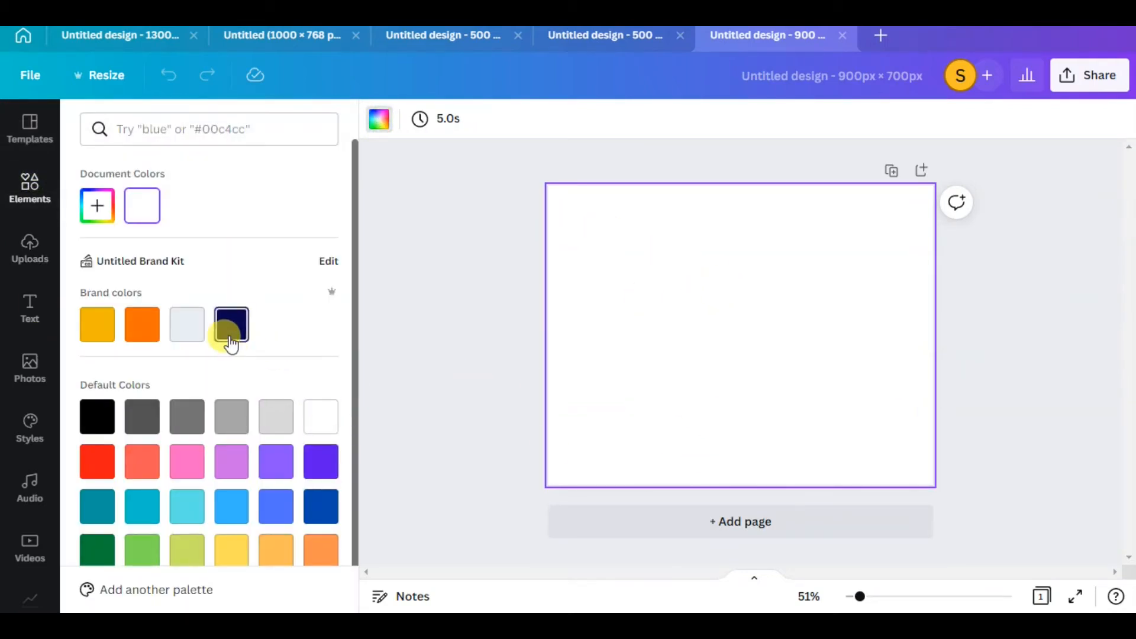
{"action": "left_click", "coordinate": [231, 344]}
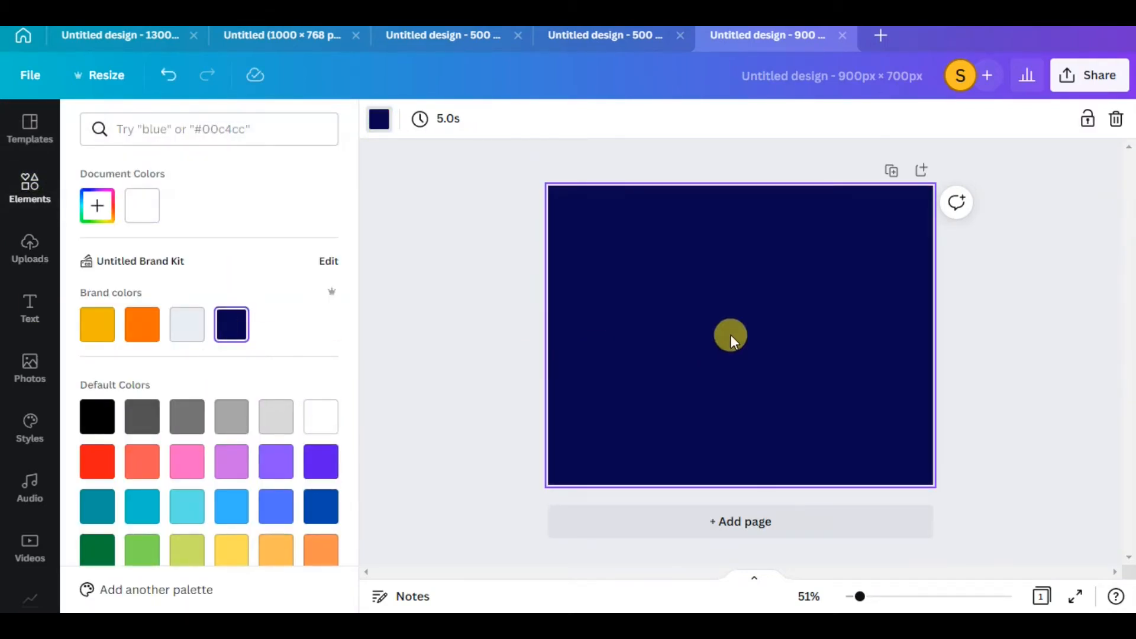
{"action": "left_click", "coordinate": [94, 212]}
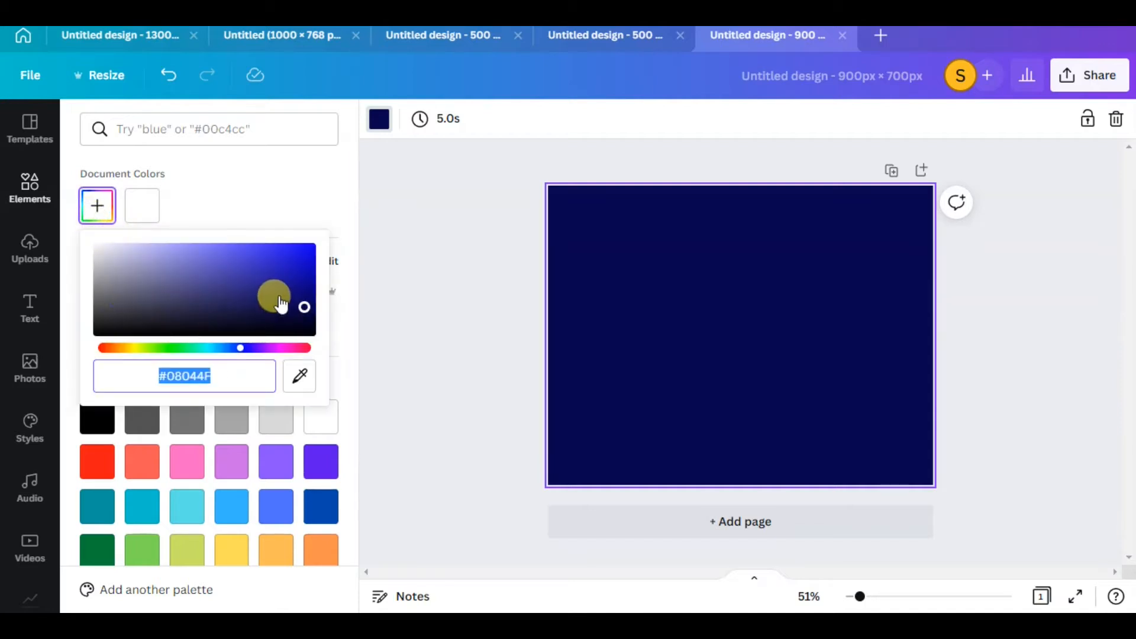
{"action": "left_click_drag", "start_coordinate": [281, 305], "coordinate": [268, 282]}
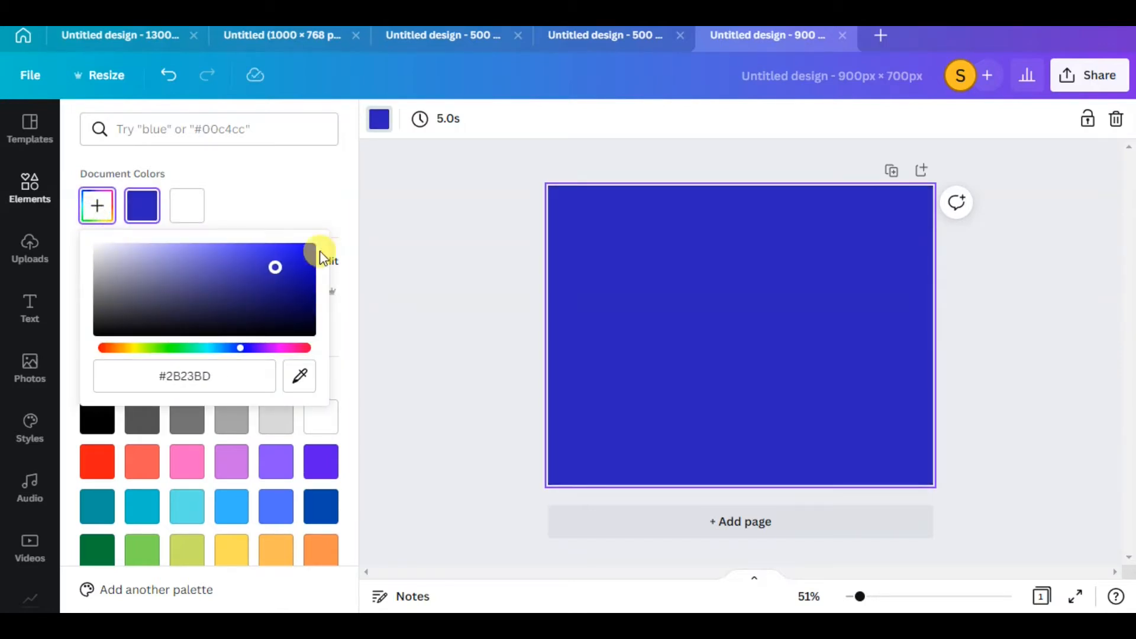
{"action": "left_click", "coordinate": [317, 203]}
Browse the recently used elements and lighten the page background to pale lavender #D9D8EF
{"action": "left_click", "coordinate": [30, 249]}
{"action": "left_click", "coordinate": [27, 198]}
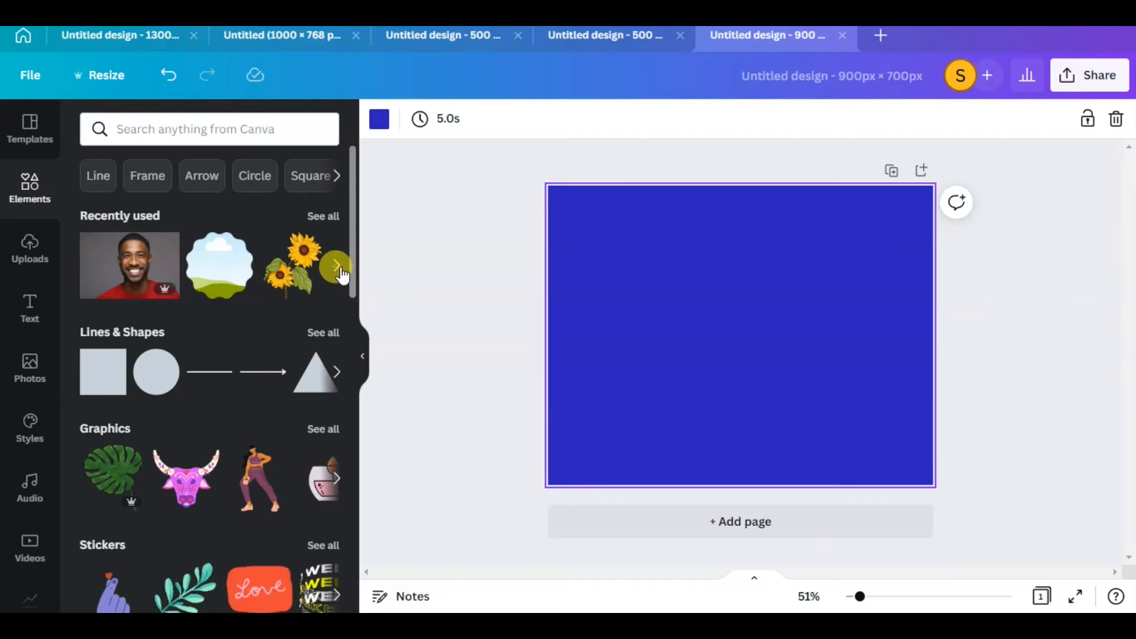
{"action": "left_click", "coordinate": [336, 267]}
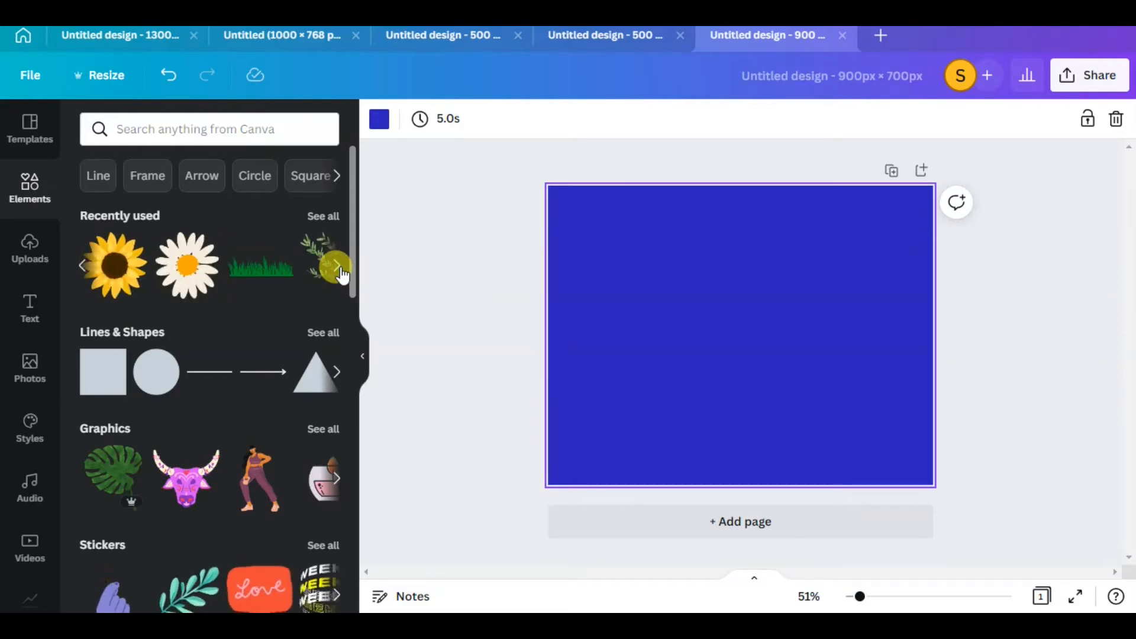
{"action": "left_click", "coordinate": [380, 119]}
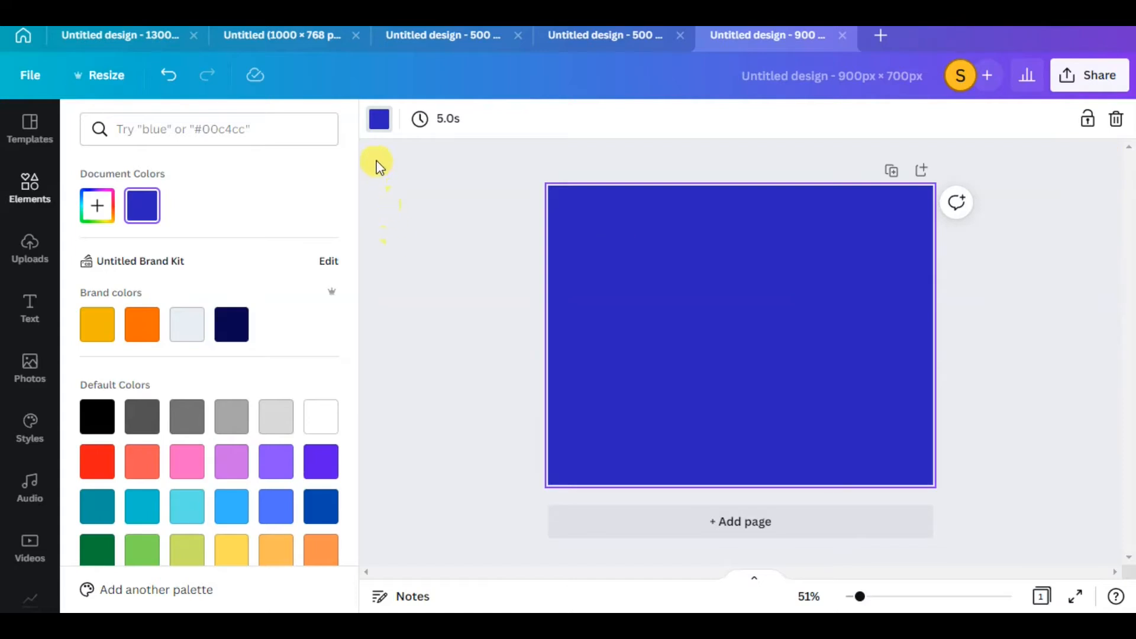
{"action": "left_click", "coordinate": [376, 125]}
{"action": "left_click", "coordinate": [376, 126]}
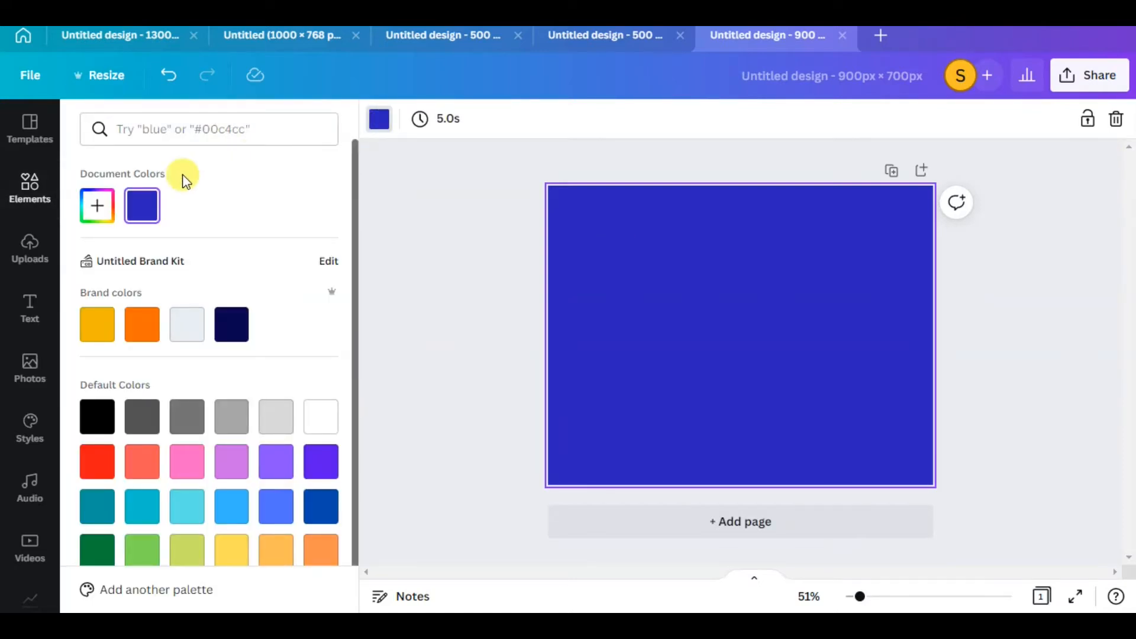
{"action": "left_click", "coordinate": [98, 213]}
{"action": "left_click_drag", "start_coordinate": [140, 254], "coordinate": [120, 248]}
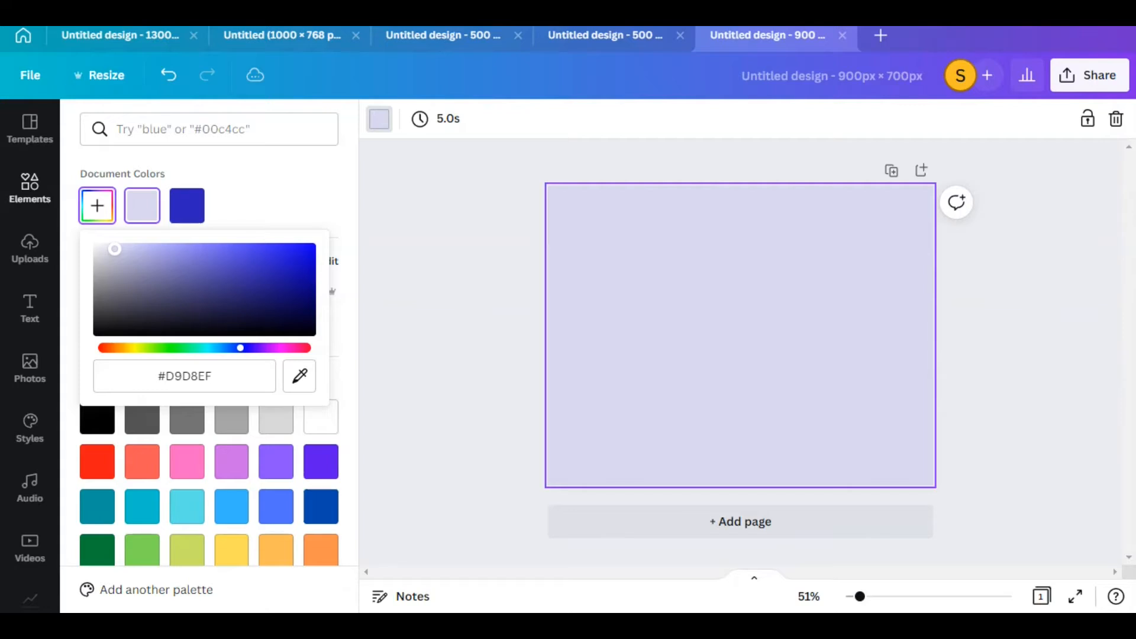
Set the page background to the default lime green and lighten it to pale yellow-green #F4FFC8
{"action": "left_click", "coordinate": [186, 551]}
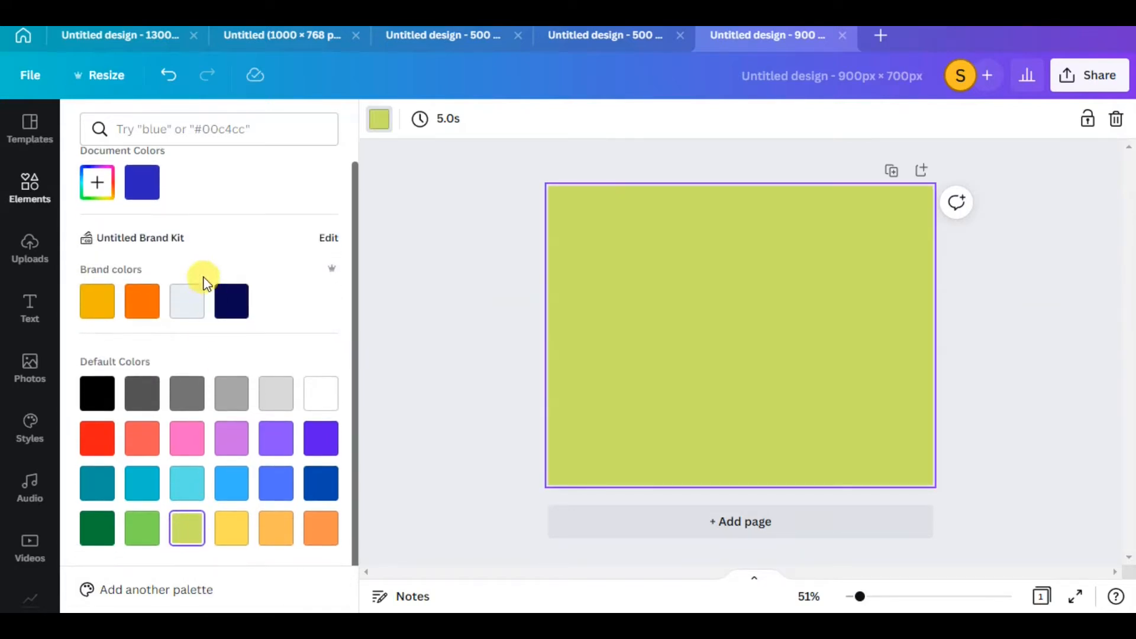
{"action": "left_click", "coordinate": [115, 199]}
{"action": "left_click", "coordinate": [163, 229]}
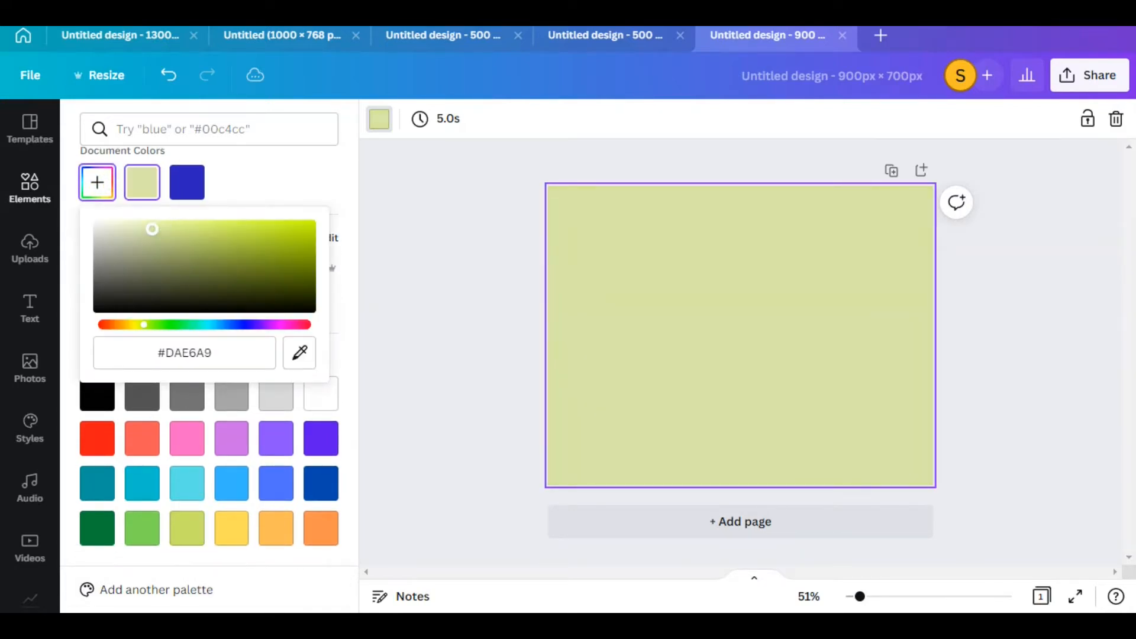
{"action": "left_click", "coordinate": [161, 220]}
{"action": "mouse_move", "coordinate": [148, 221]}
{"action": "left_mouse_down"}
{"action": "mouse_move", "coordinate": [141, 212]}
{"action": "mouse_move", "coordinate": [165, 218]}
{"action": "left_mouse_up"}
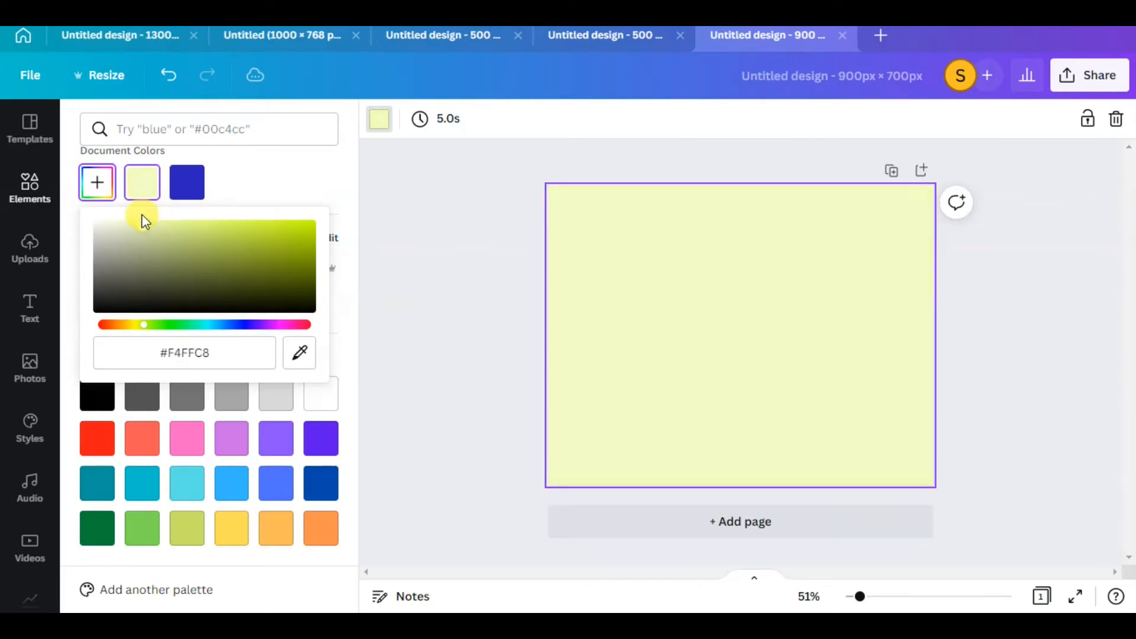
{"action": "left_click", "coordinate": [314, 187]}
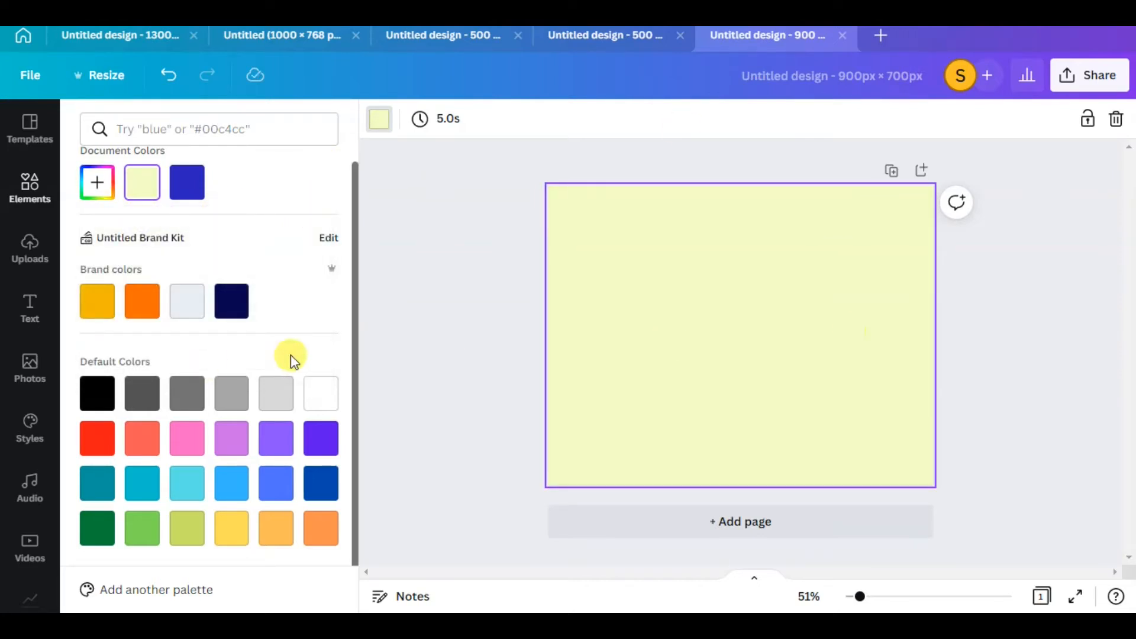
Add the green grass graphic from the recently used elements and enlarge it to span the full width of the page's lower edge
{"action": "left_click", "coordinate": [31, 180]}
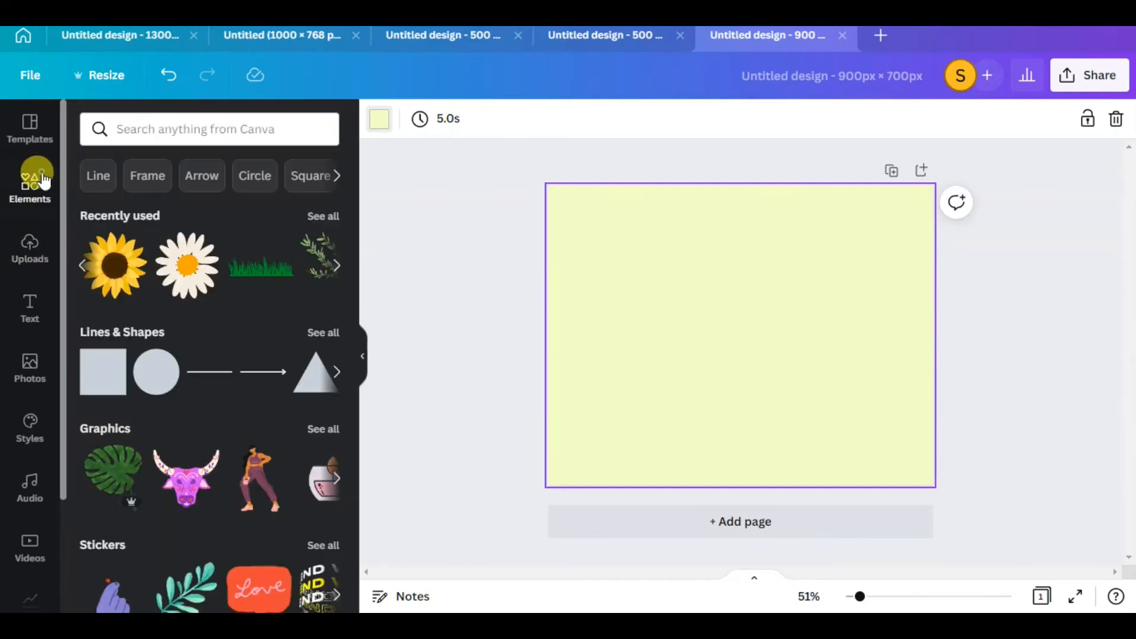
{"action": "left_click_drag", "start_coordinate": [295, 280], "coordinate": [659, 419]}
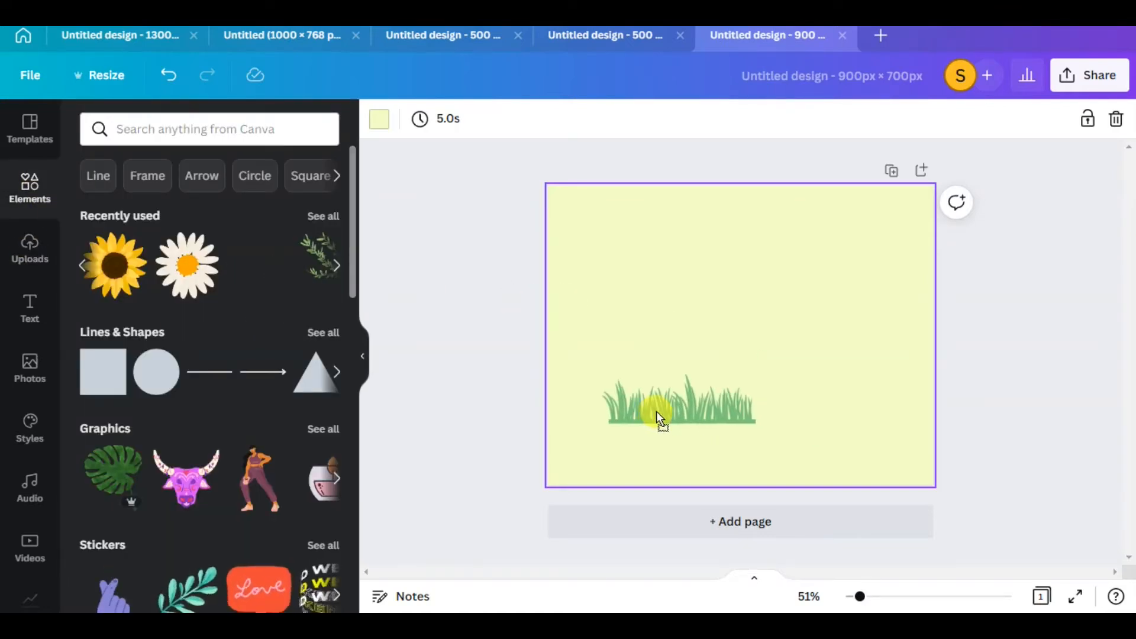
{"action": "left_click_drag", "start_coordinate": [756, 425], "coordinate": [951, 570]}
{"action": "left_click_drag", "start_coordinate": [809, 438], "coordinate": [770, 449]}
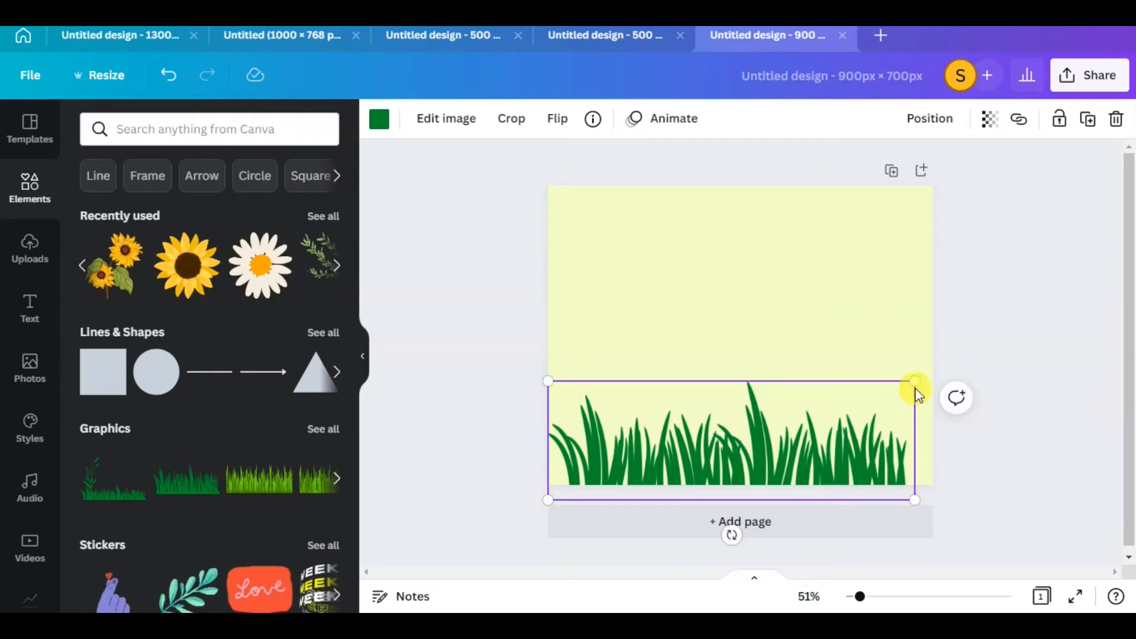
{"action": "left_click_drag", "start_coordinate": [915, 382], "coordinate": [956, 371]}
{"action": "left_click_drag", "start_coordinate": [837, 456], "coordinate": [766, 452]}
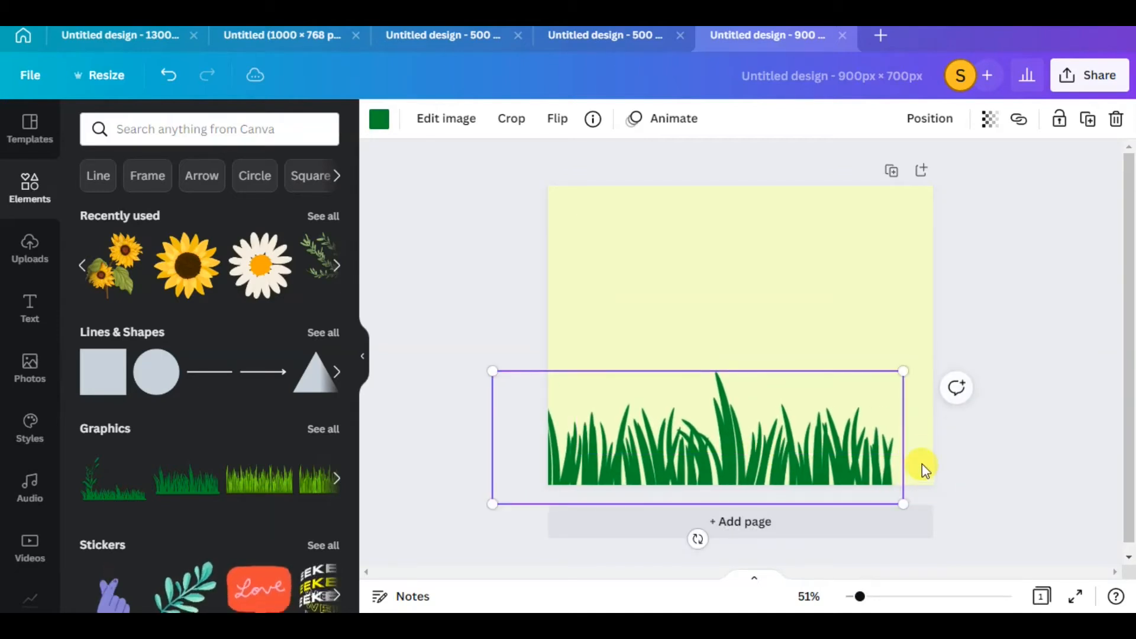
{"action": "left_click_drag", "start_coordinate": [901, 371], "coordinate": [937, 394]}
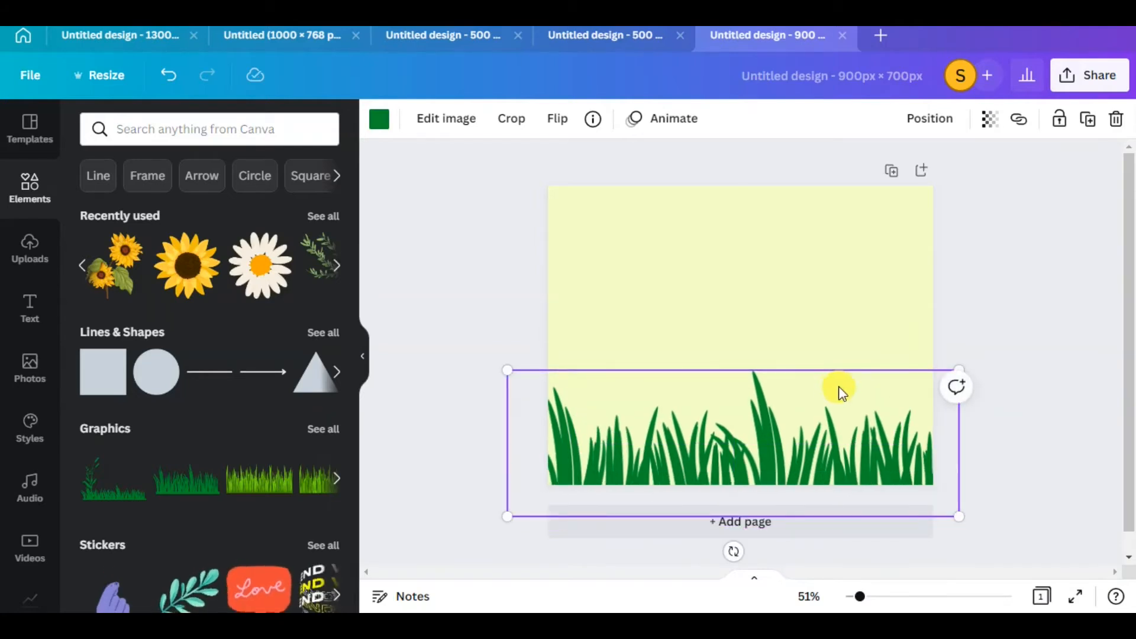
Add the sunflower cluster graphic at reduced size in the page's lower-left corner, partly beyond the page edge
{"action": "left_click_drag", "start_coordinate": [115, 266], "coordinate": [578, 388]}
{"action": "left_click_drag", "start_coordinate": [641, 305], "coordinate": [519, 417]}
{"action": "left_click_drag", "start_coordinate": [501, 472], "coordinate": [568, 425]}
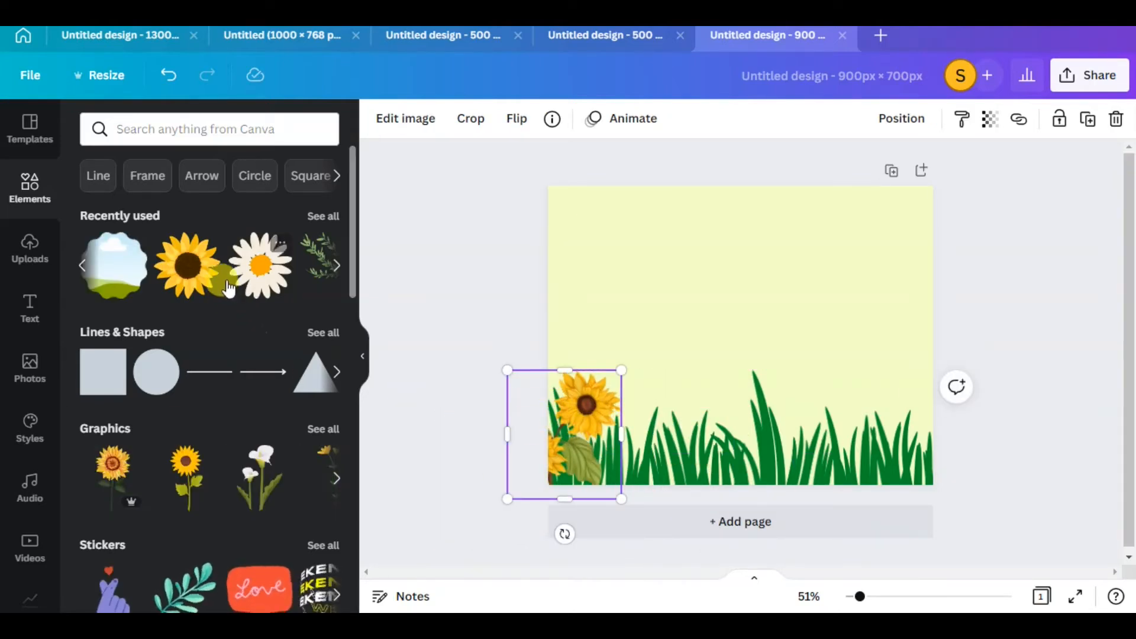
Add the single sunflower head, shrink it and place it above the grass on the right side of the page
{"action": "left_click_drag", "start_coordinate": [647, 273], "coordinate": [814, 374]}
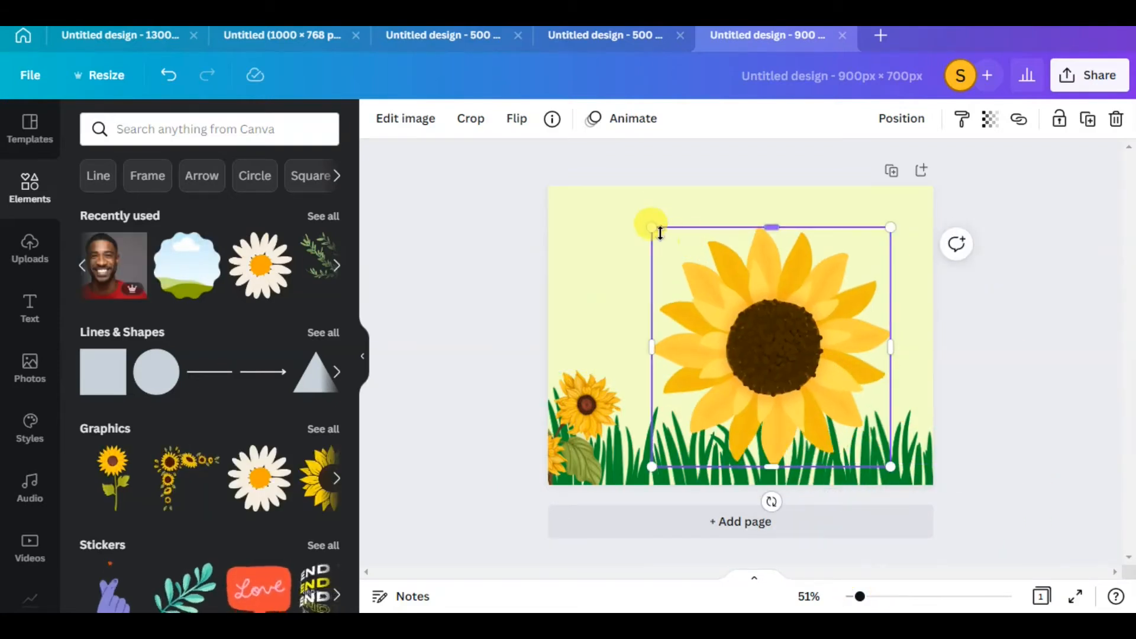
{"action": "left_click_drag", "start_coordinate": [652, 228], "coordinate": [817, 394]}
{"action": "left_click_drag", "start_coordinate": [889, 467], "coordinate": [860, 417]}
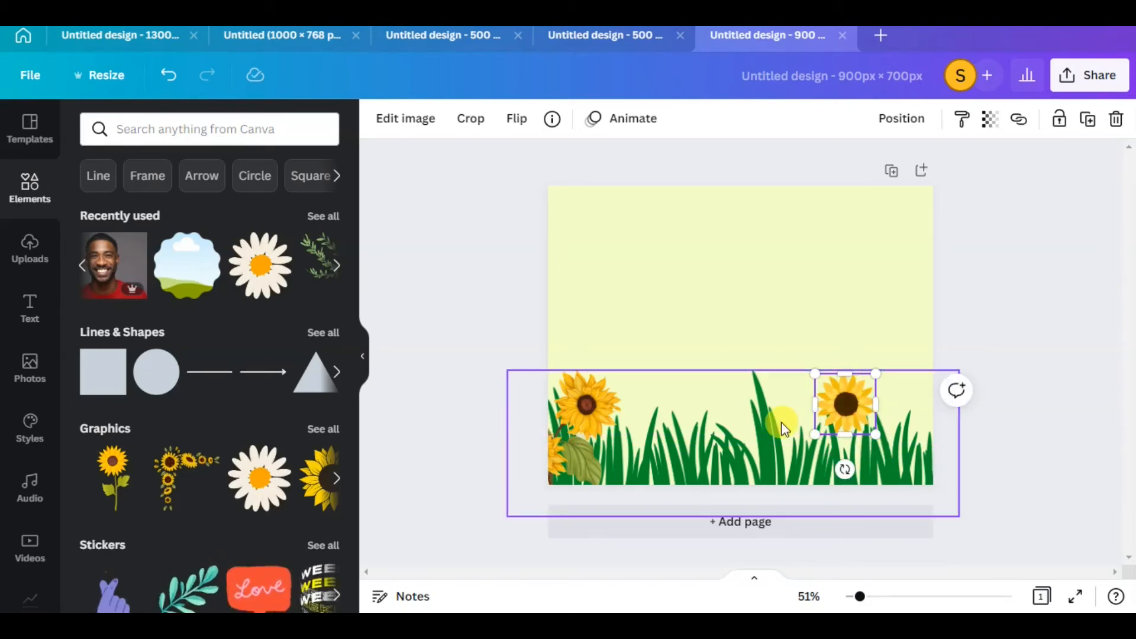
{"action": "left_click", "coordinate": [1009, 362]}
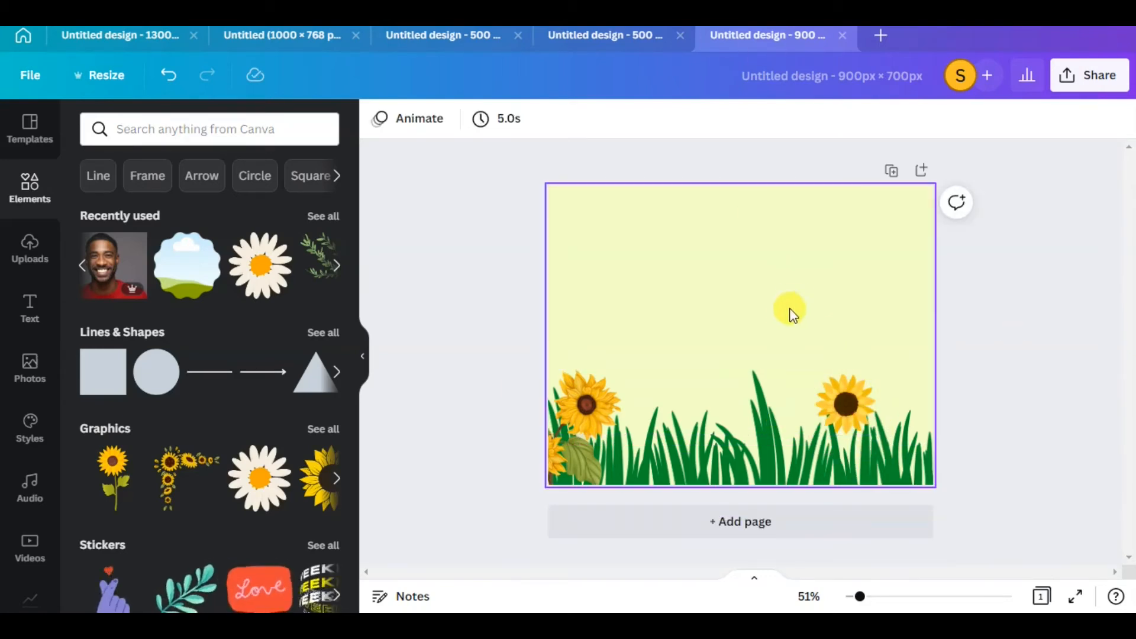
Add the green herb sprig near the page's upper-right corner and the sunflower corner border near the upper-left, both at reduced size
{"action": "left_click_drag", "start_coordinate": [276, 272], "coordinate": [865, 233]}
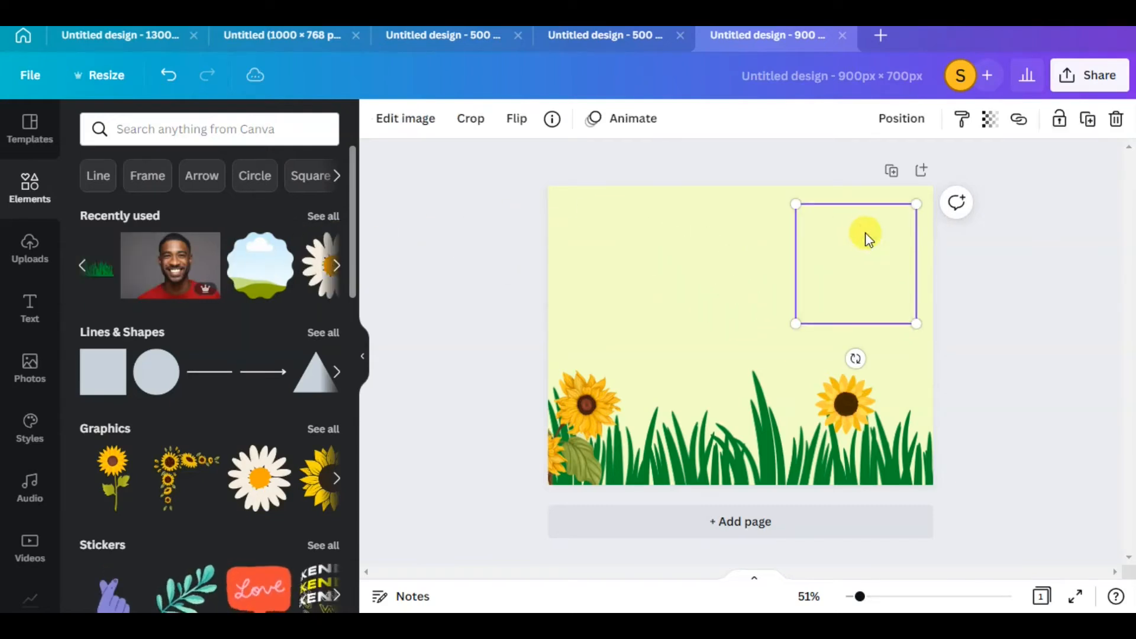
{"action": "left_click_drag", "start_coordinate": [179, 466], "coordinate": [598, 225]}
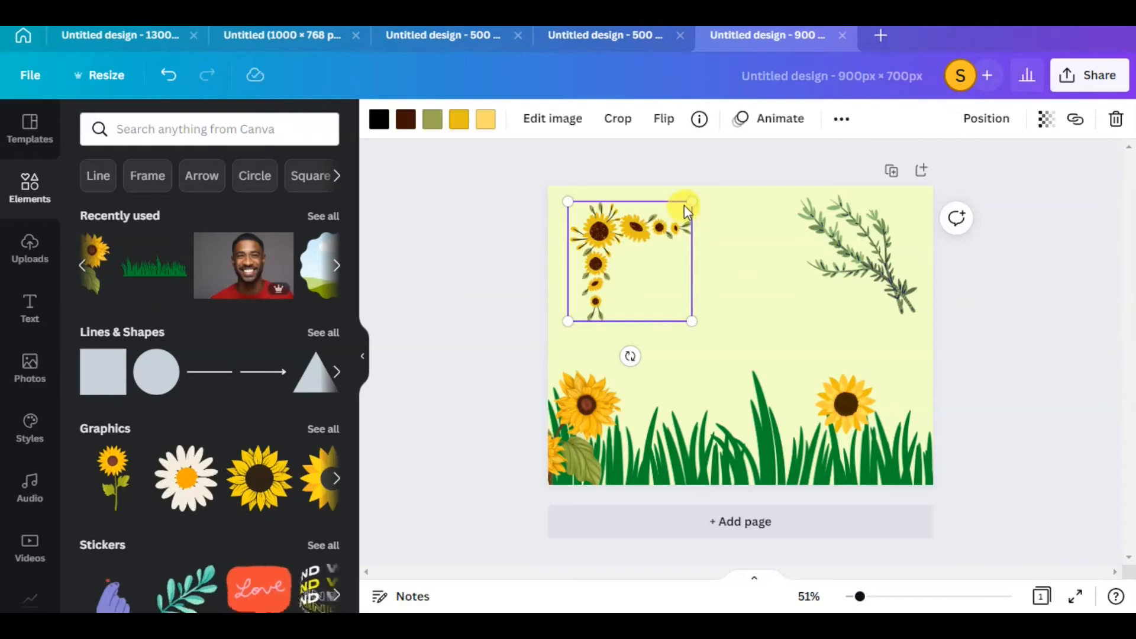
{"action": "left_click_drag", "start_coordinate": [679, 205], "coordinate": [632, 215]}
{"action": "left_click", "coordinate": [898, 243]}
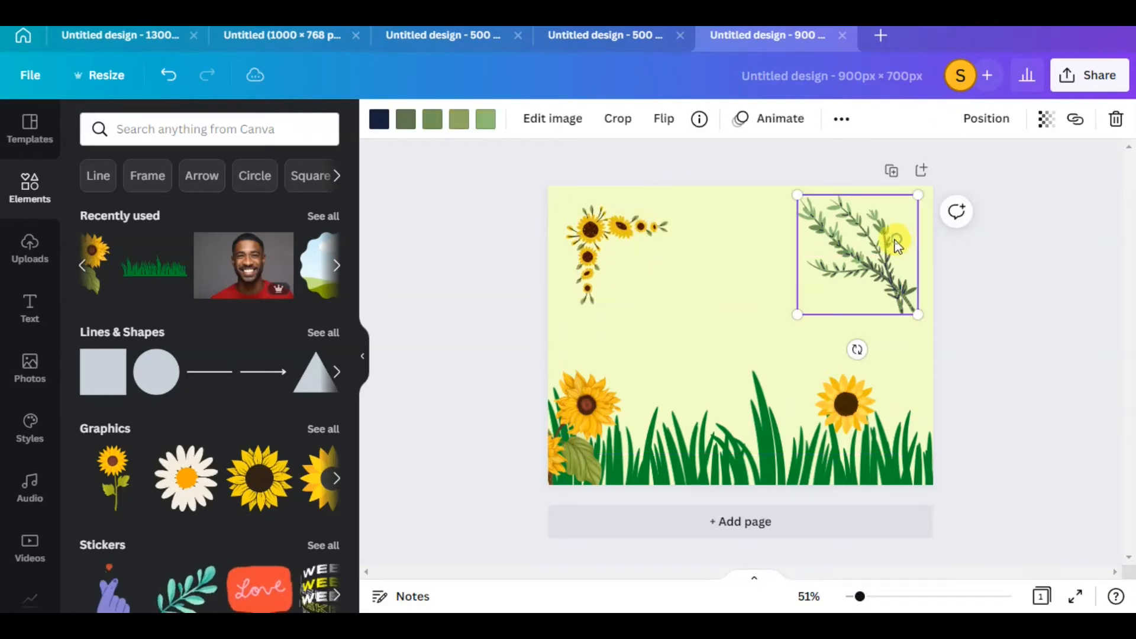
{"action": "left_click_drag", "start_coordinate": [797, 196], "coordinate": [880, 230]}
Shift the sunflower cluster in the page's lower-left corner slightly inward and shrink it a little
{"action": "left_click_drag", "start_coordinate": [590, 418], "coordinate": [607, 419]}
{"action": "left_click", "coordinate": [812, 321]}
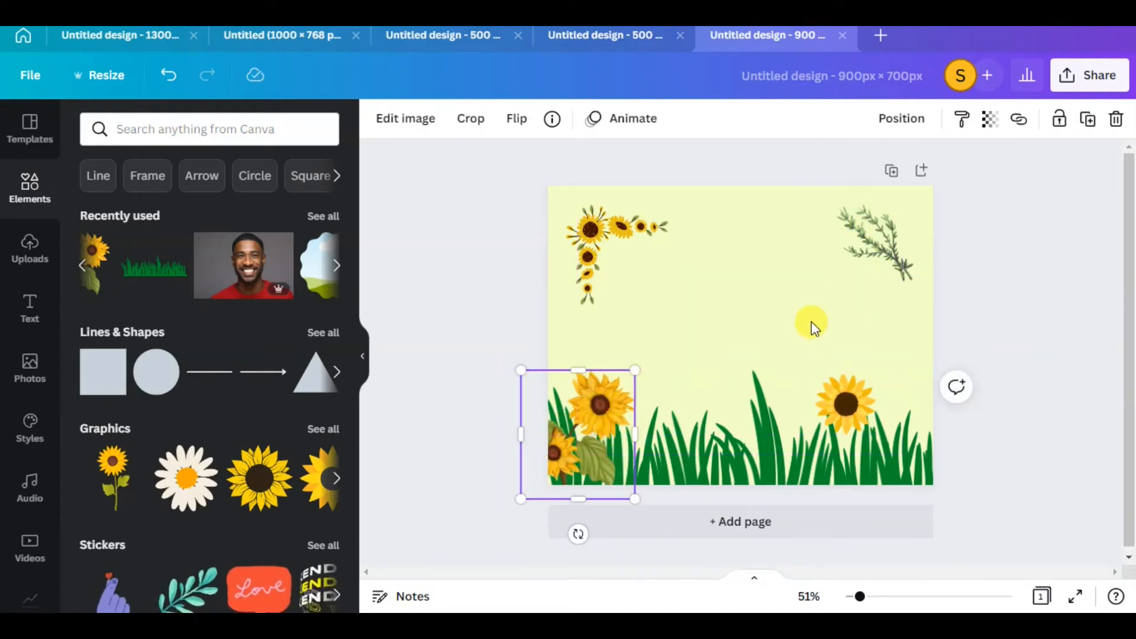
{"action": "left_click", "coordinate": [627, 389]}
{"action": "left_click_drag", "start_coordinate": [631, 372], "coordinate": [607, 394]}
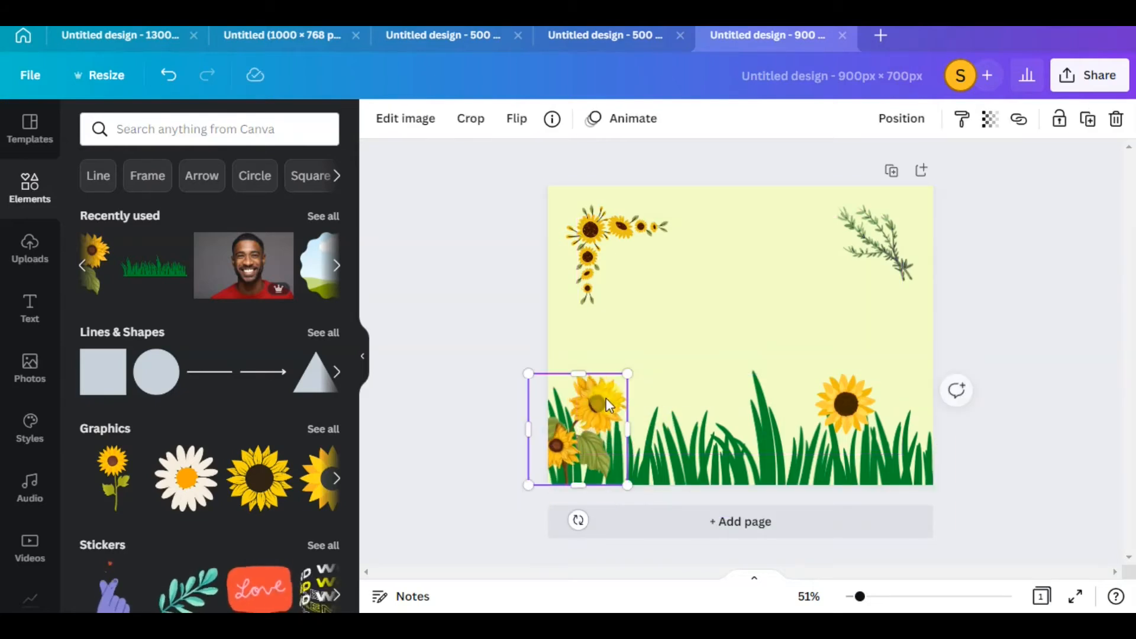
{"action": "left_click", "coordinate": [495, 299]}
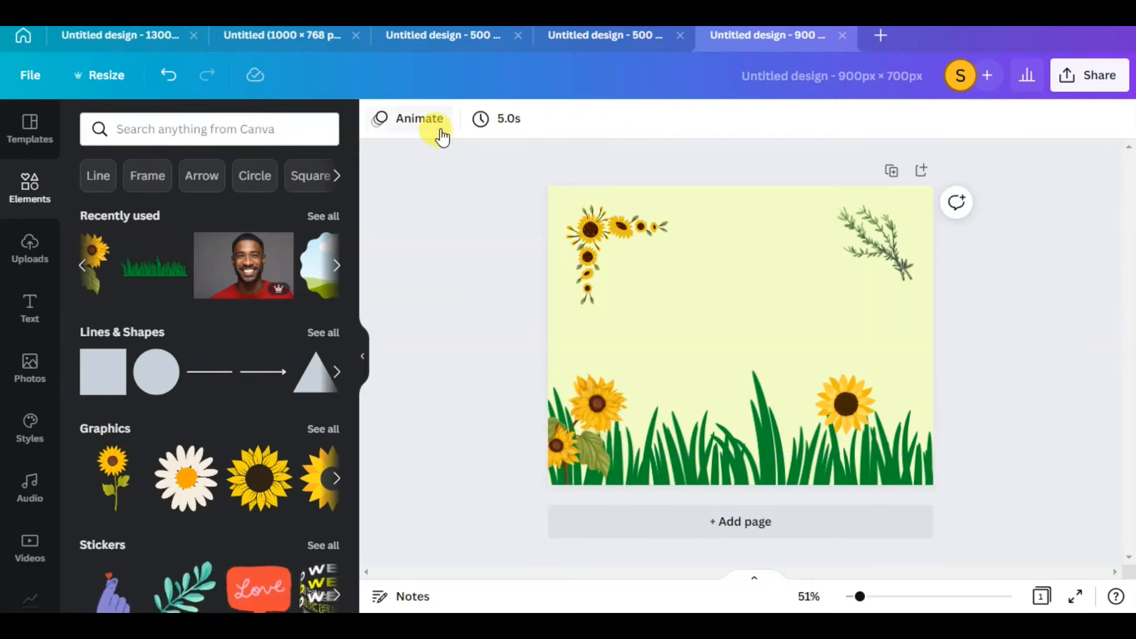
Select all the graphics on the page and apply the Rise element animation to them
{"action": "left_click_drag", "start_coordinate": [474, 176], "coordinate": [989, 569]}
{"action": "left_click", "coordinate": [213, 255]}
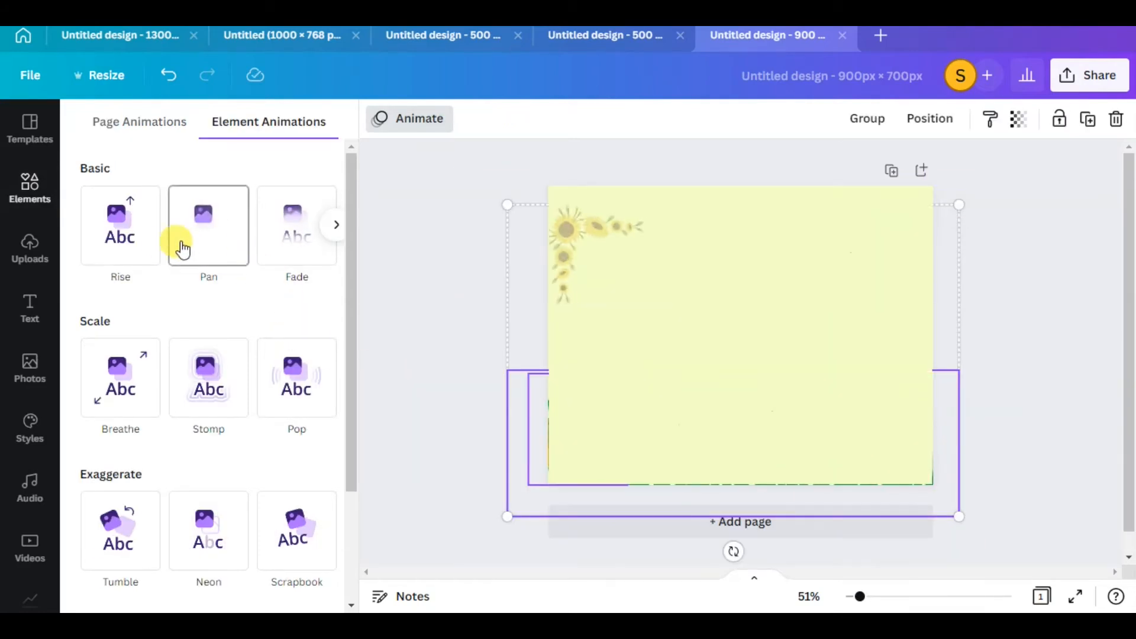
{"action": "left_click", "coordinate": [157, 256]}
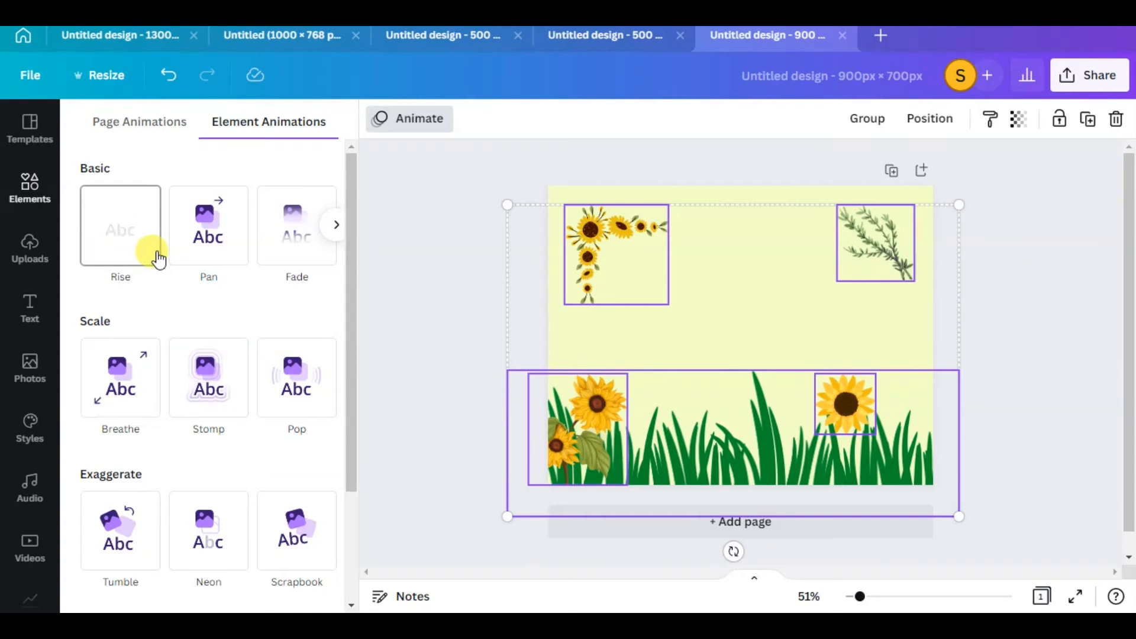
{"action": "left_click", "coordinate": [157, 256]}
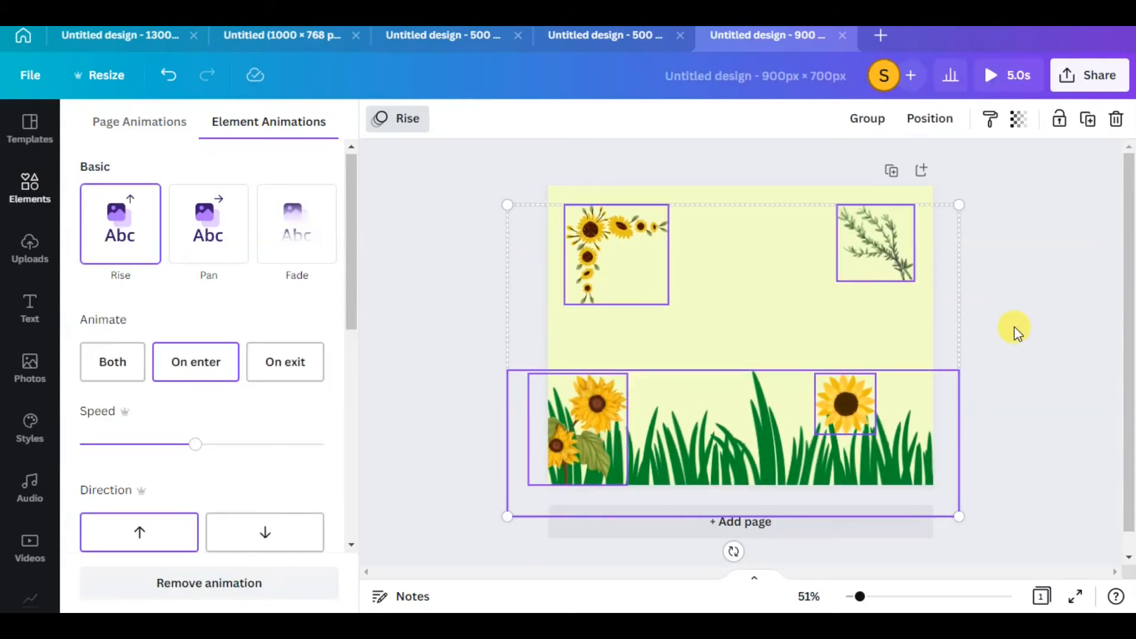
{"action": "left_click", "coordinate": [1014, 327]}
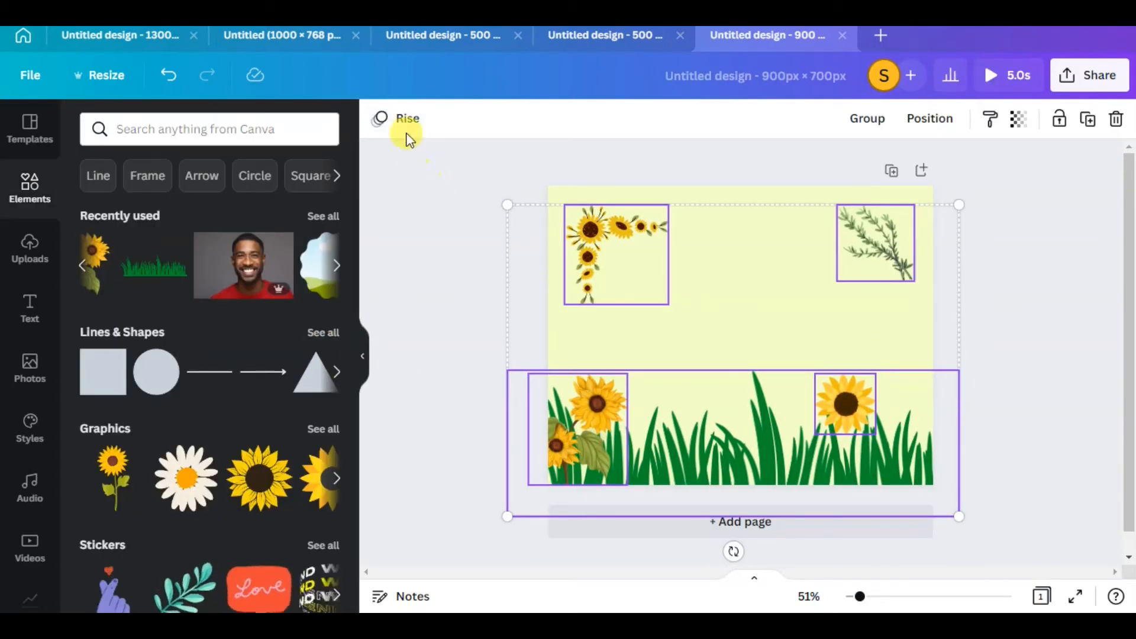
Set the Rise animation of the selected graphics to play on both enter and exit
{"action": "left_click", "coordinate": [393, 121]}
{"action": "scroll", "coordinate": [220, 499], "scroll_direction": "down", "scroll_amount": 3}
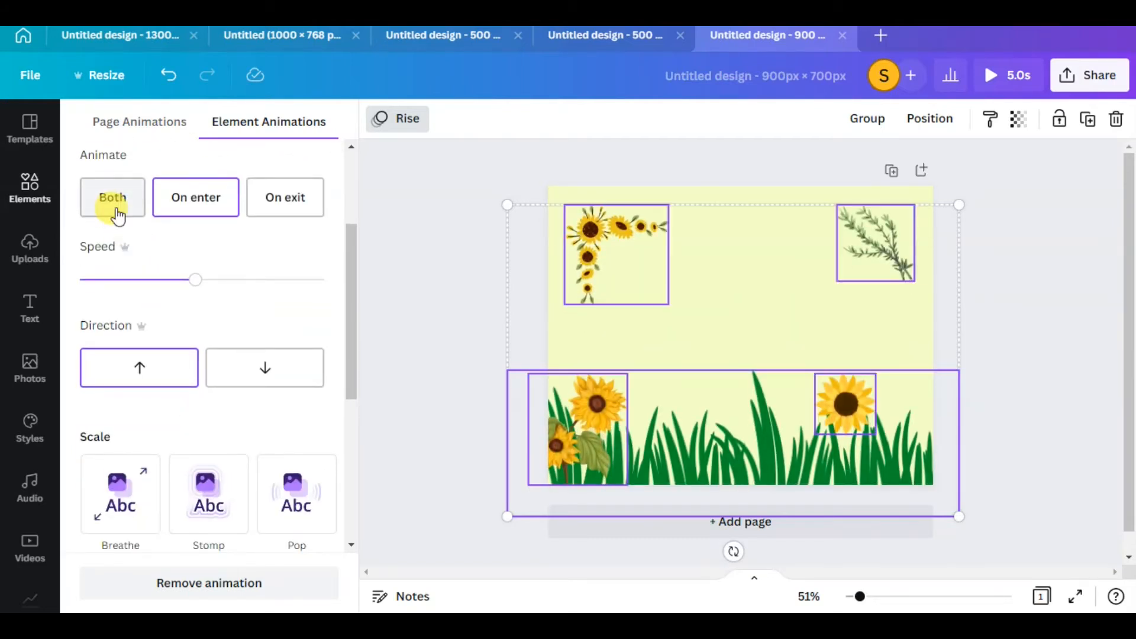
{"action": "left_click", "coordinate": [118, 214]}
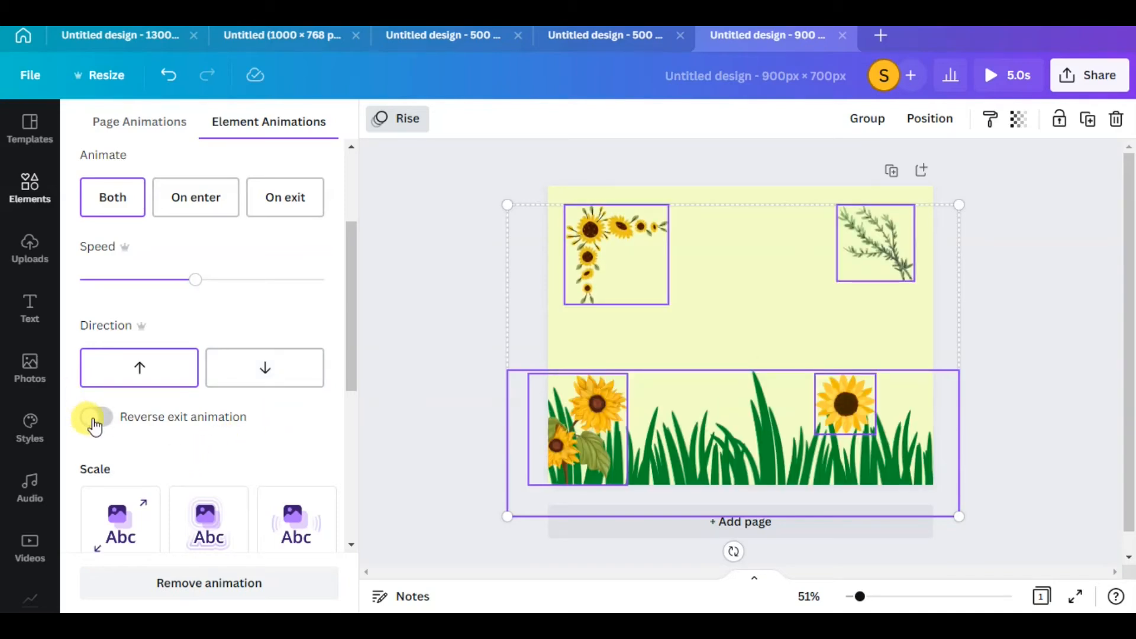
{"action": "scroll", "coordinate": [96, 429], "scroll_direction": "down", "scroll_amount": 6}
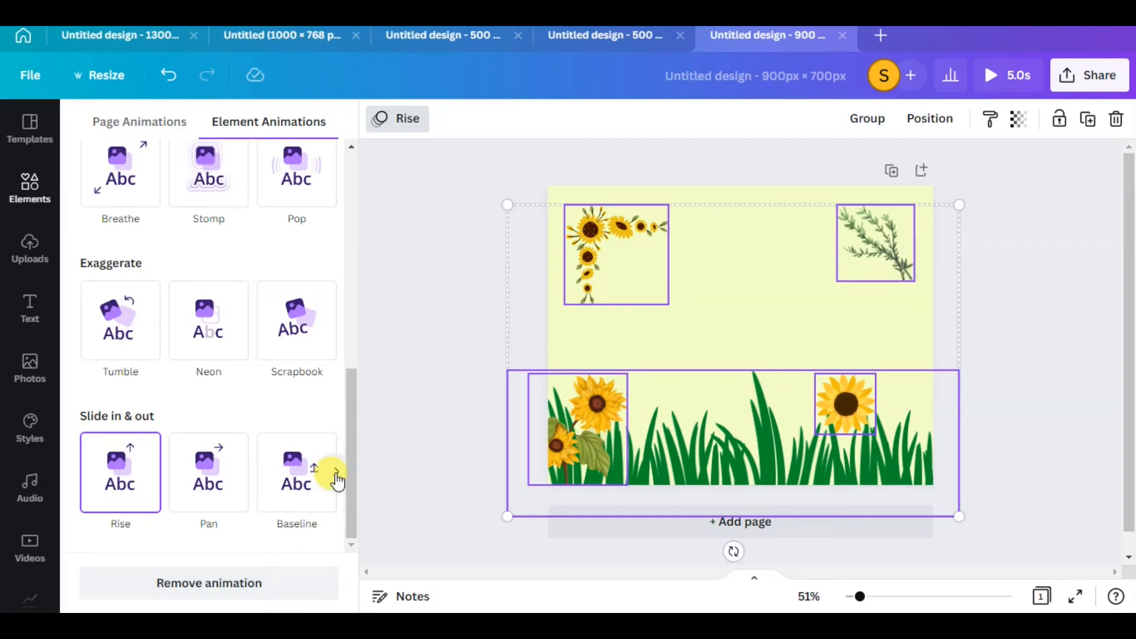
{"action": "left_click", "coordinate": [336, 472]}
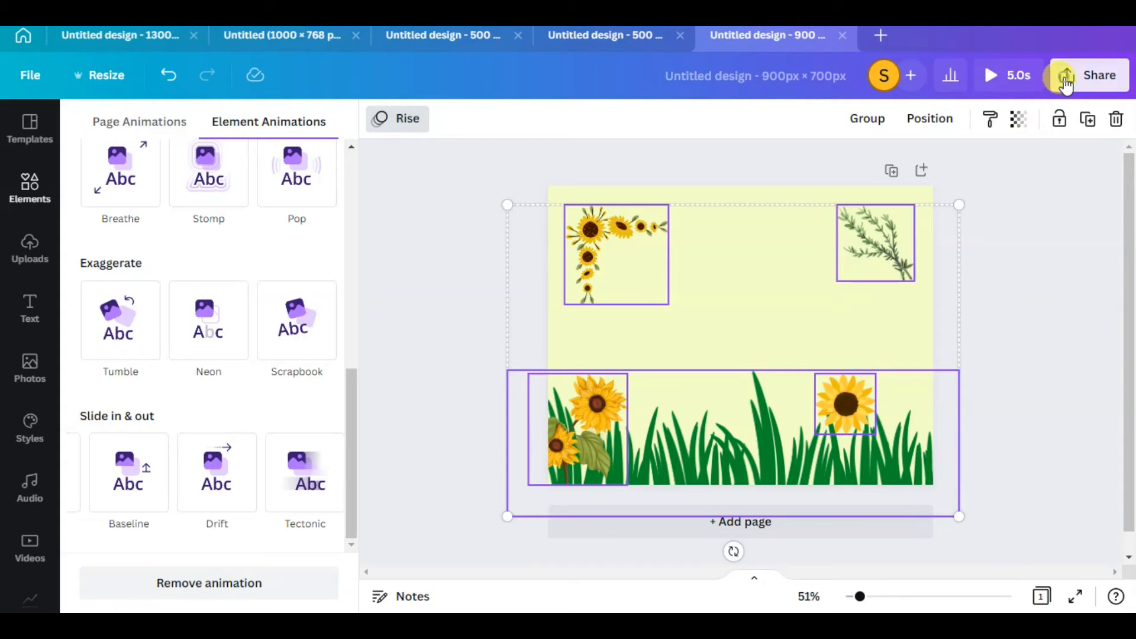
Download the animated 900 × 700 px nature design as a GIF
{"action": "left_click", "coordinate": [1065, 85]}
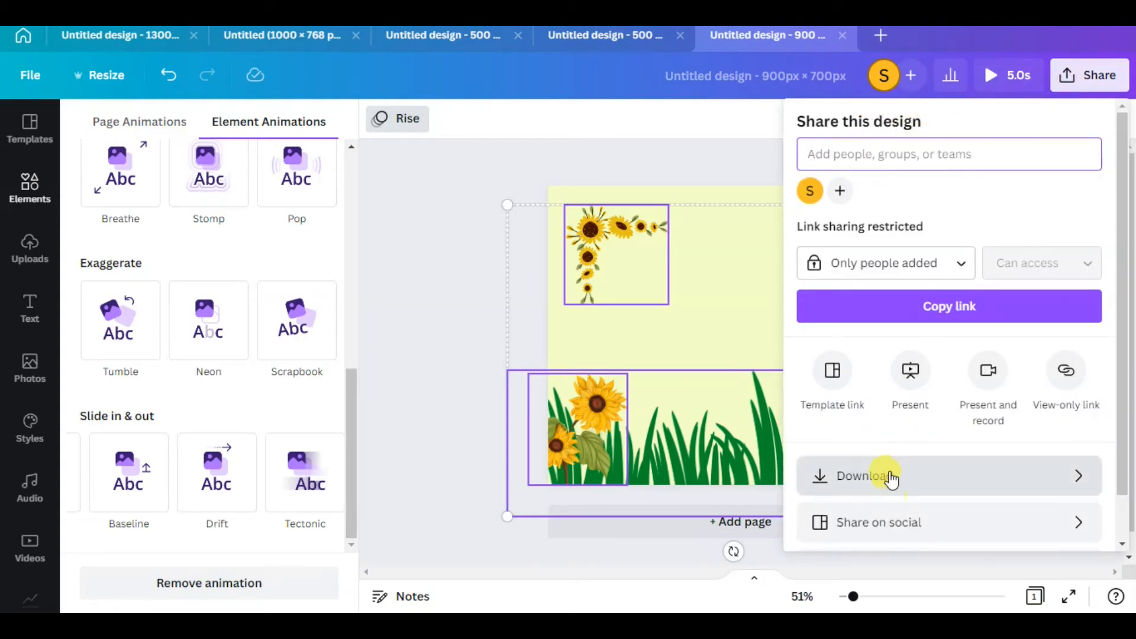
{"action": "left_click", "coordinate": [887, 477]}
{"action": "left_click", "coordinate": [861, 194]}
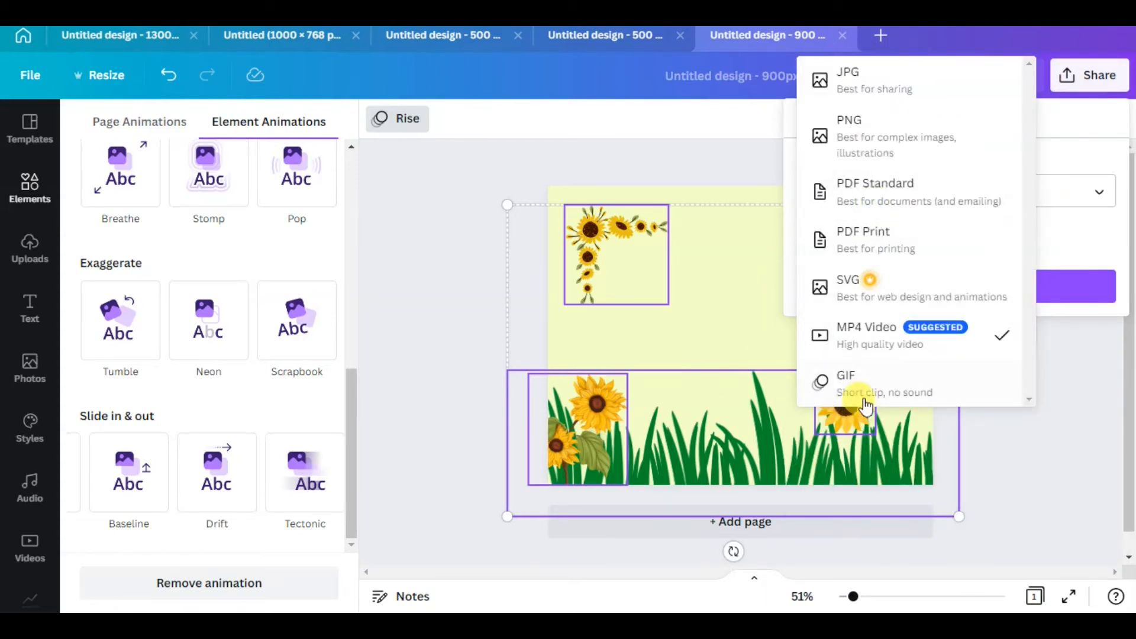
{"action": "left_click", "coordinate": [874, 388]}
{"action": "left_click", "coordinate": [967, 286]}
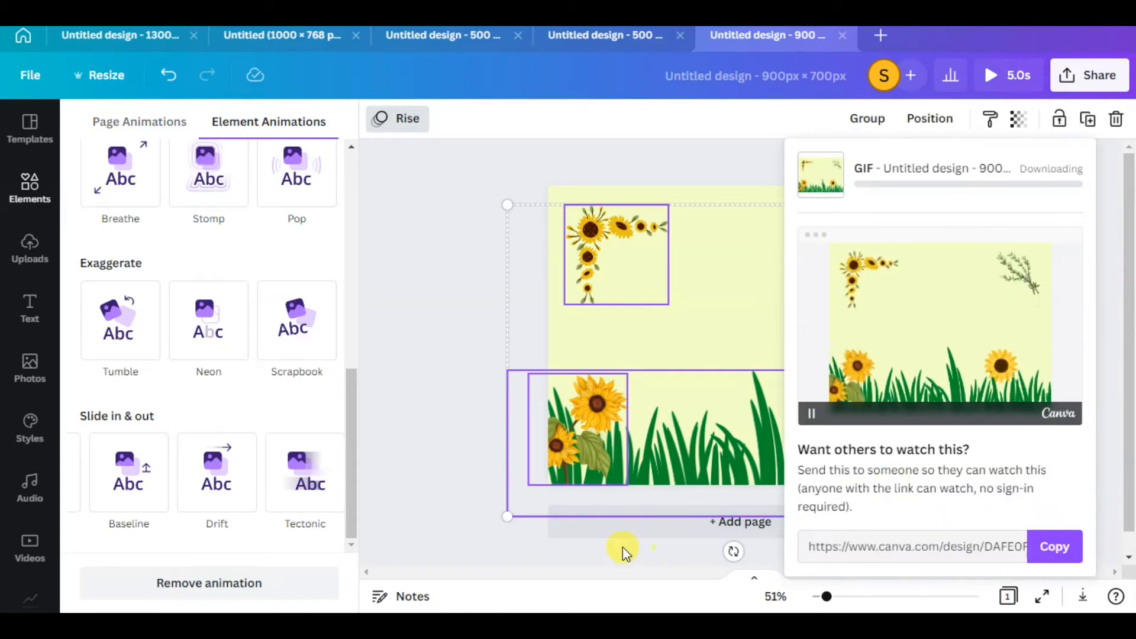
{"action": "left_click", "coordinate": [575, 557]}
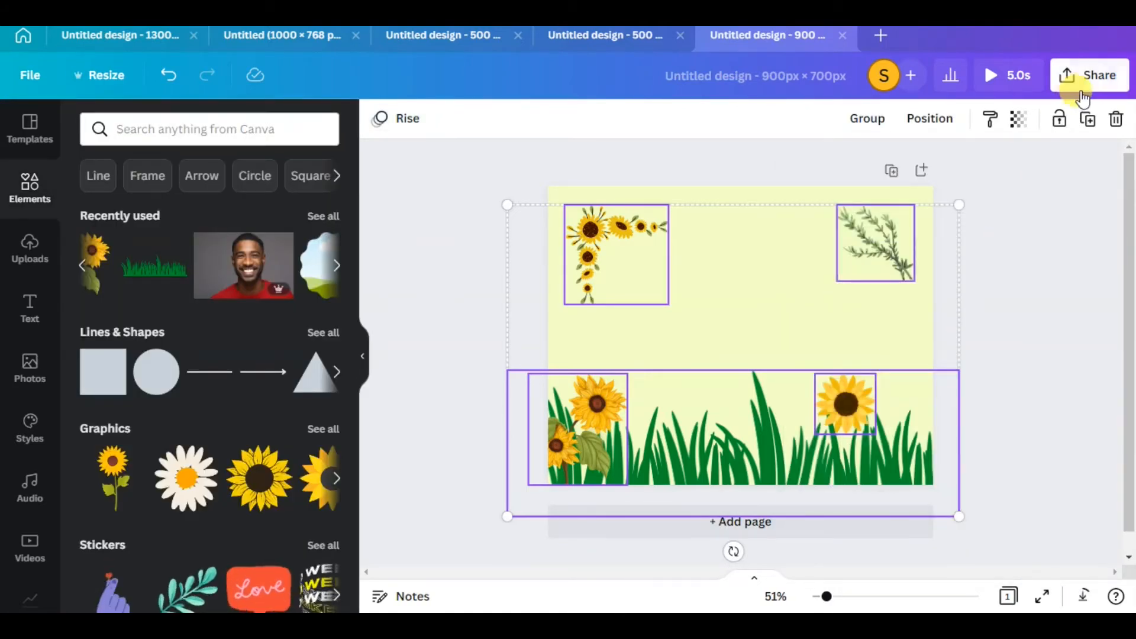
{"action": "left_click", "coordinate": [1104, 90]}
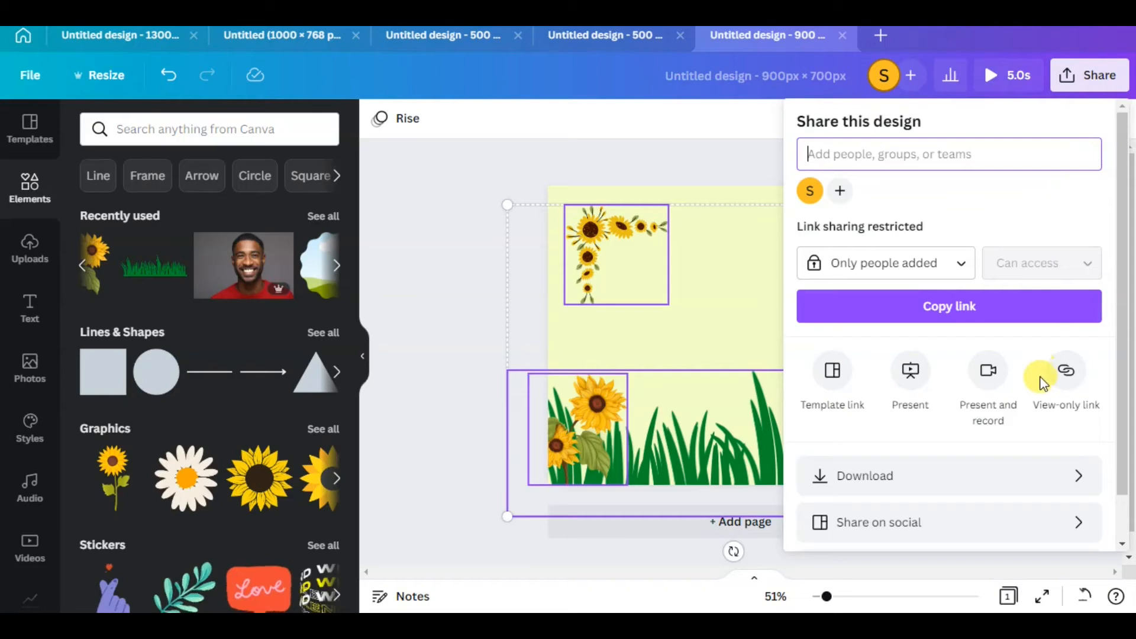
{"action": "left_click", "coordinate": [936, 477]}
{"action": "left_click", "coordinate": [919, 285]}
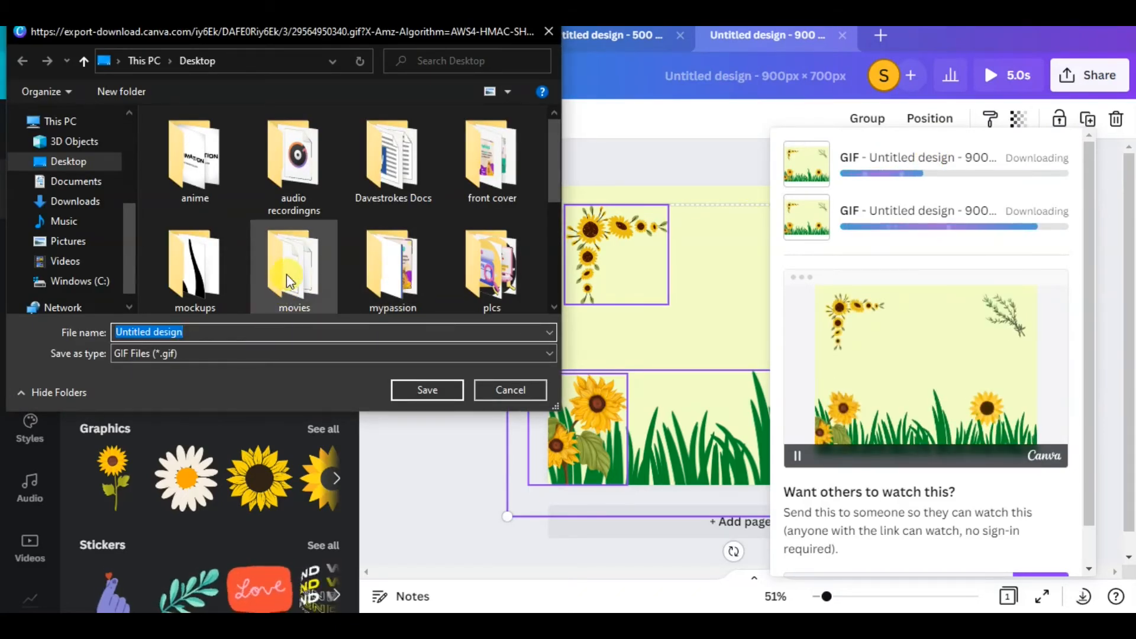
Save the downloaded GIF to the Desktop as nature, replacing the existing file, and cancel saving the duplicate download
{"action": "scroll", "coordinate": [289, 281], "scroll_direction": "down", "scroll_amount": 3}
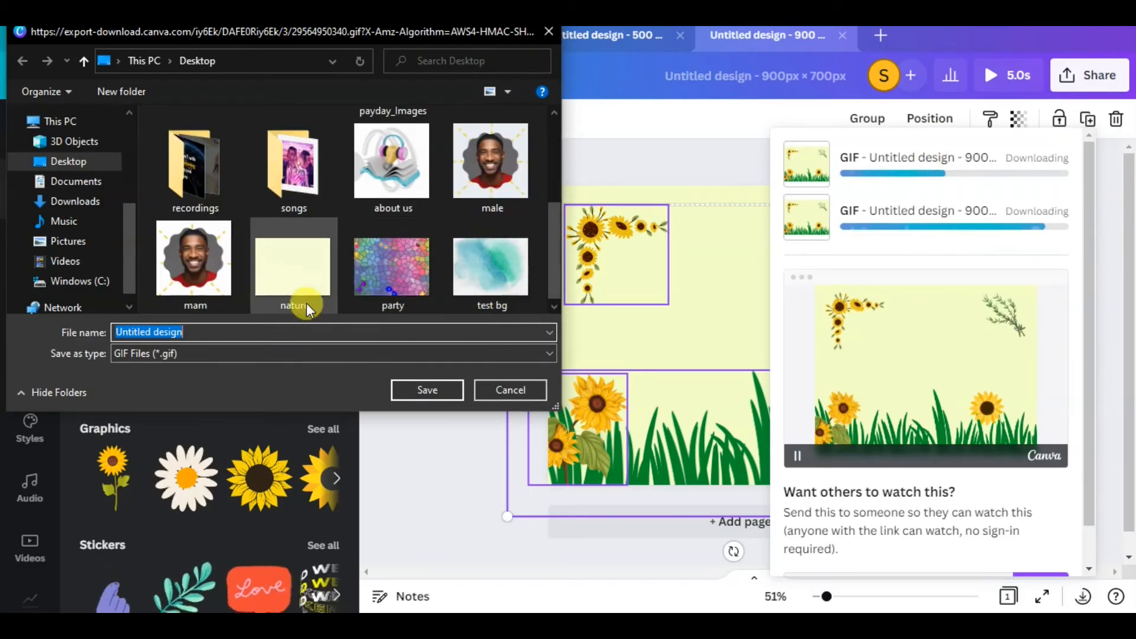
{"action": "left_click", "coordinate": [306, 307]}
{"action": "left_click", "coordinate": [414, 387]}
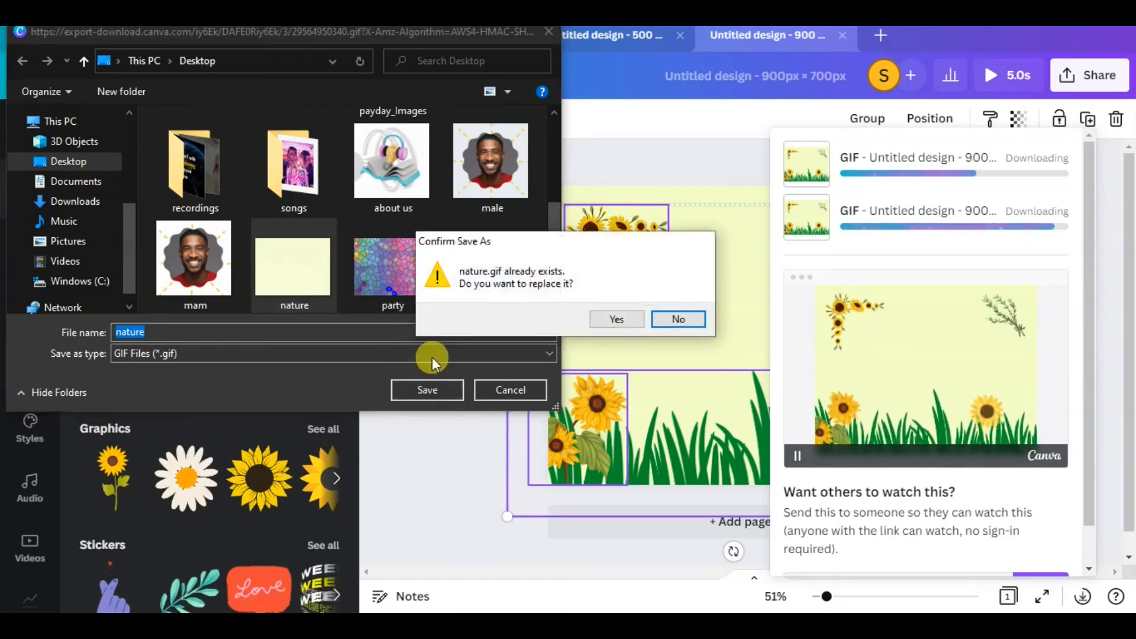
{"action": "left_click", "coordinate": [610, 323]}
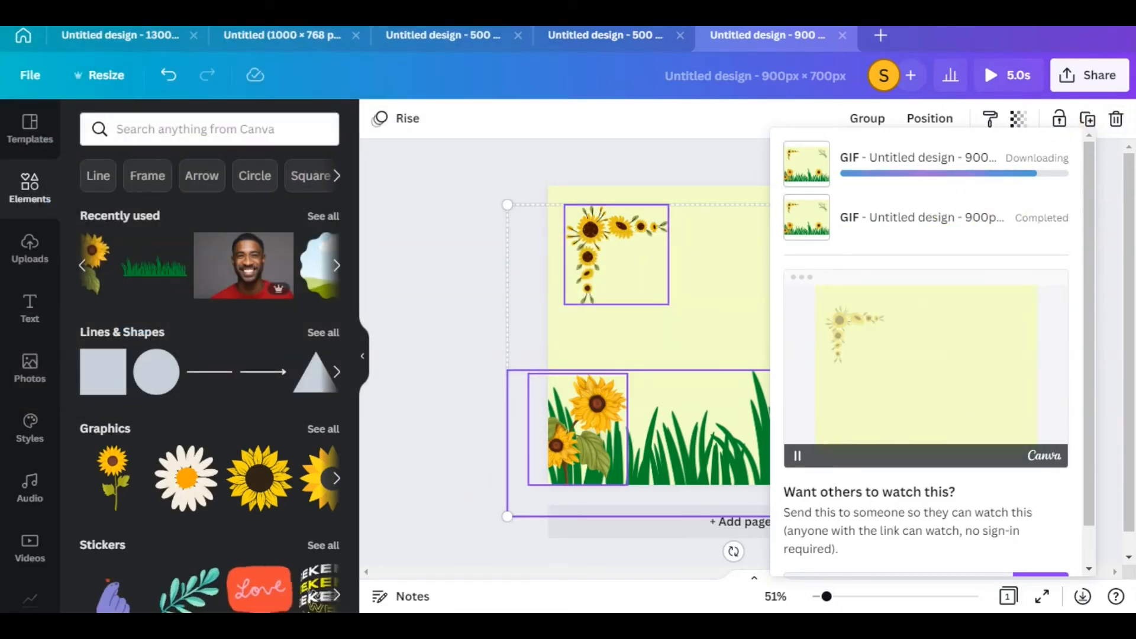
{"action": "mouse_move", "coordinate": [138, 625]}
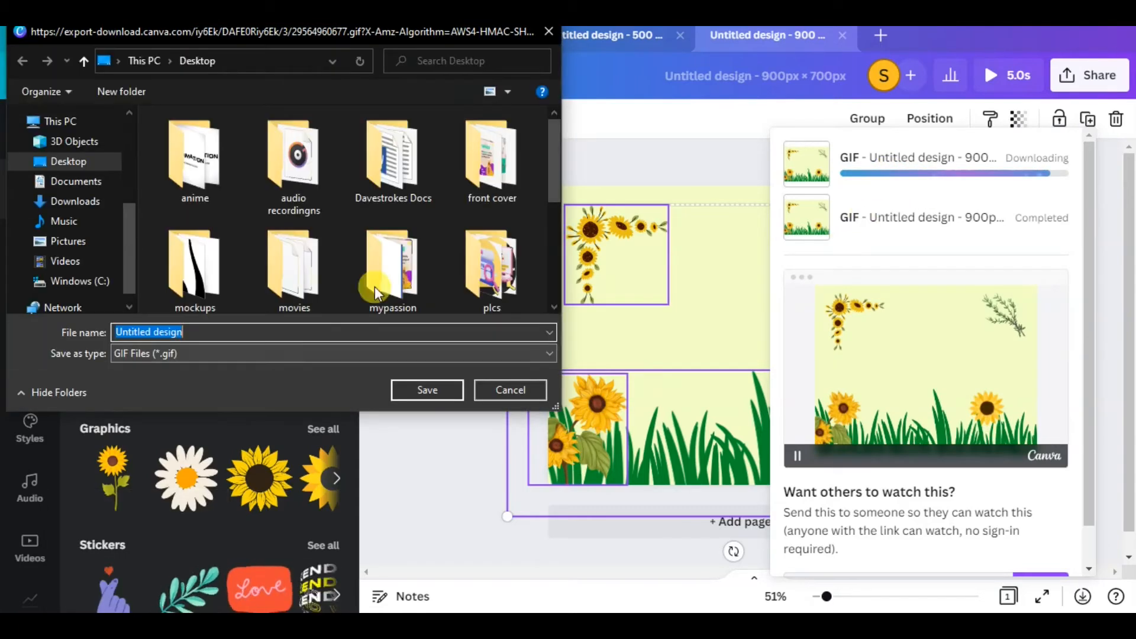
{"action": "left_click", "coordinate": [550, 33]}
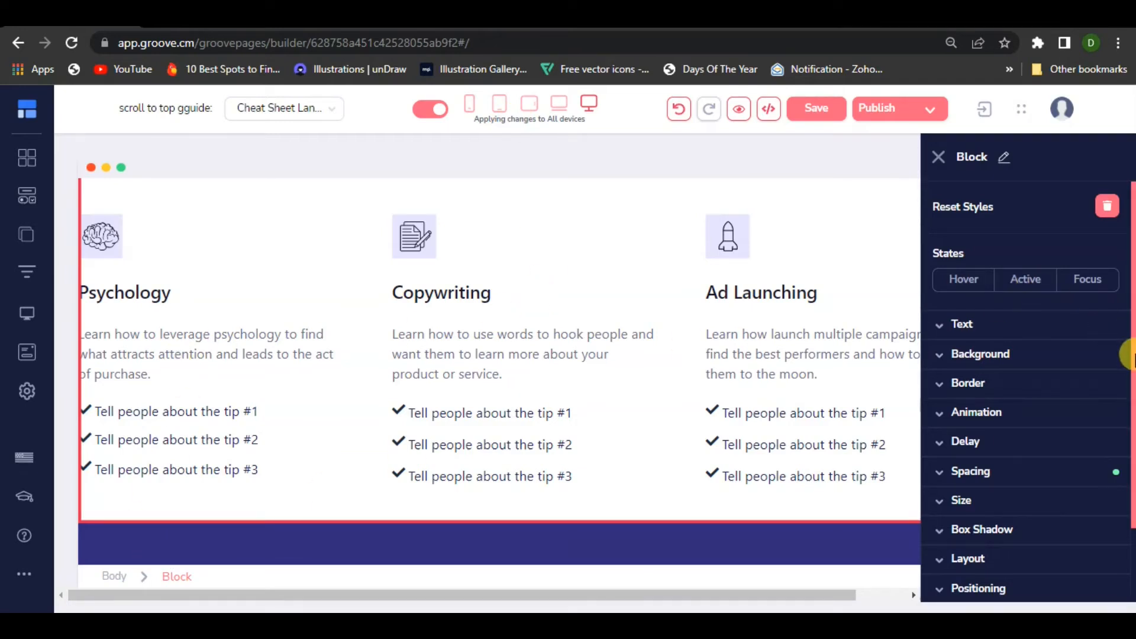
Switch to GroovePages, upload nature.gif from the Desktop and set it as the background image of the block containing Psychology, Copywriting and Ad Launching
{"action": "left_click", "coordinate": [977, 358]}
{"action": "scroll", "coordinate": [1041, 364], "scroll_direction": "down", "scroll_amount": 4}
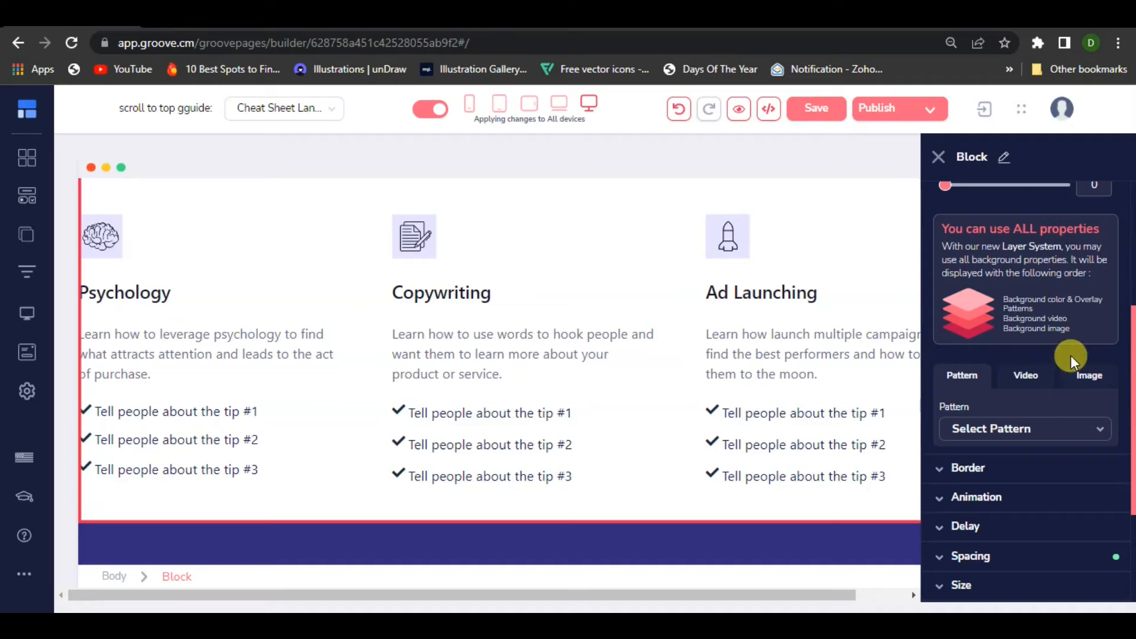
{"action": "left_click", "coordinate": [1086, 384]}
{"action": "scroll", "coordinate": [1072, 404], "scroll_direction": "down", "scroll_amount": 4}
{"action": "left_click", "coordinate": [1005, 251]}
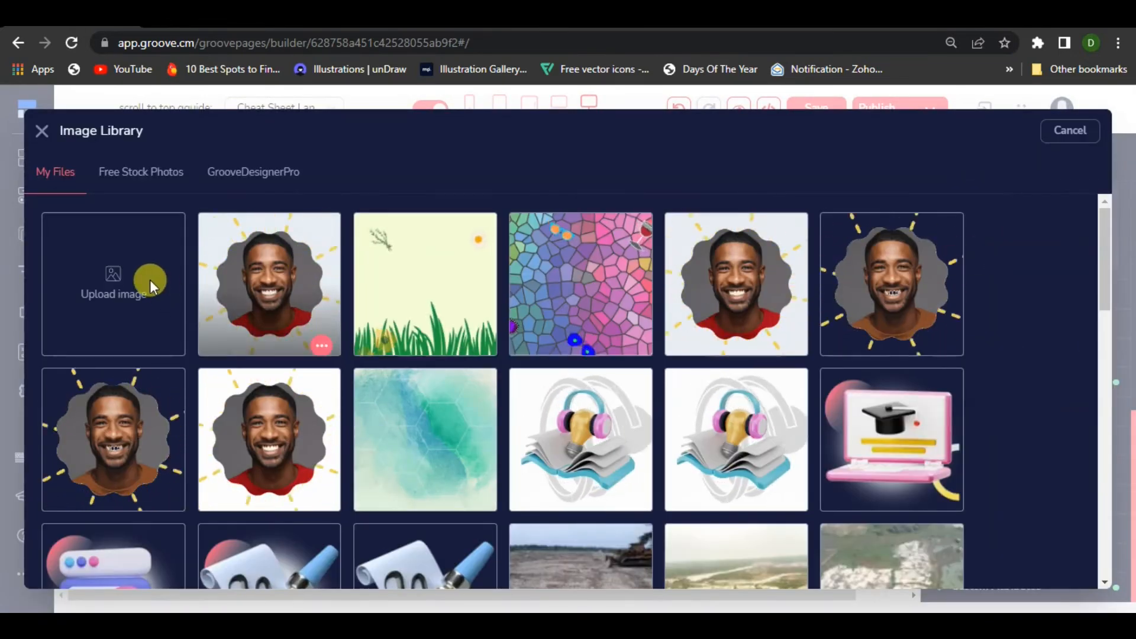
{"action": "left_click", "coordinate": [150, 279]}
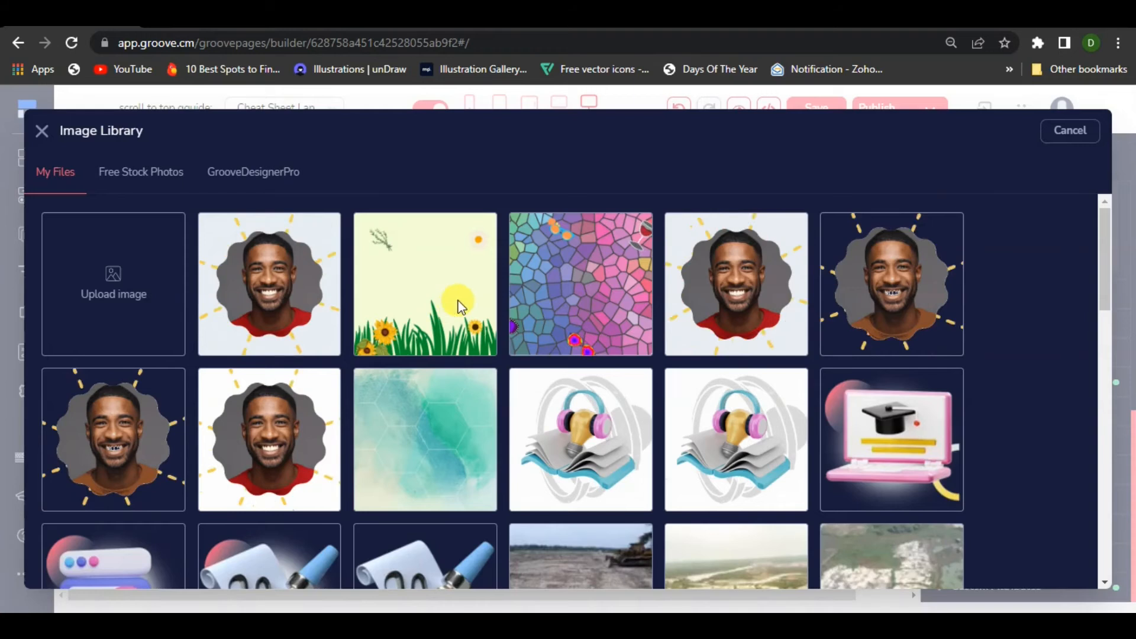
{"action": "scroll", "coordinate": [698, 397], "scroll_direction": "down", "scroll_amount": 5}
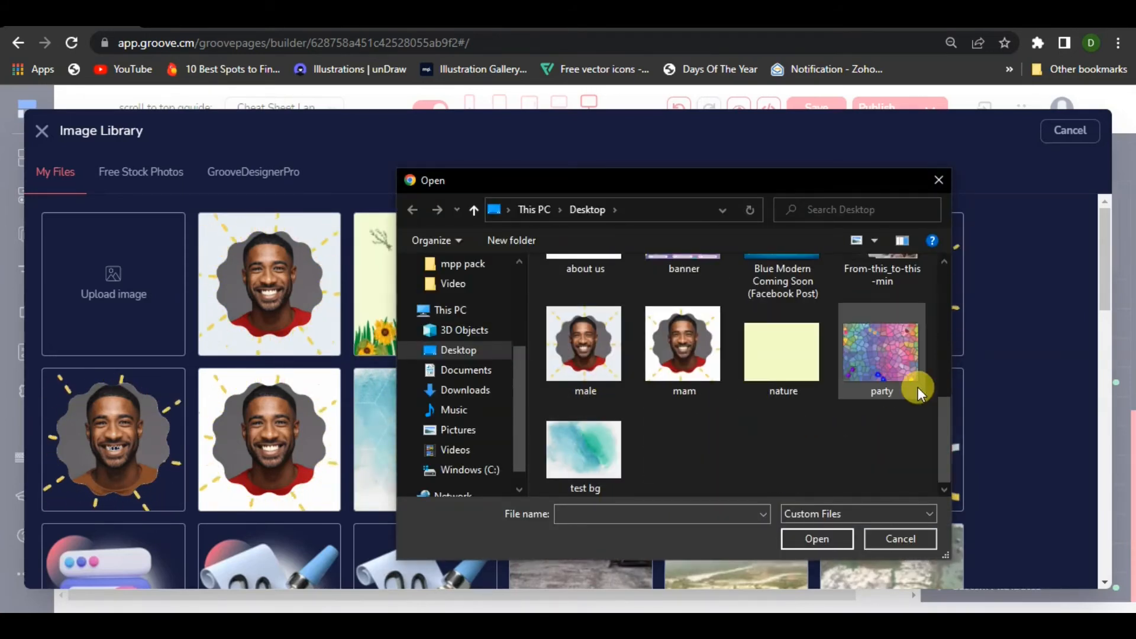
{"action": "left_click", "coordinate": [780, 373]}
{"action": "left_click", "coordinate": [816, 549]}
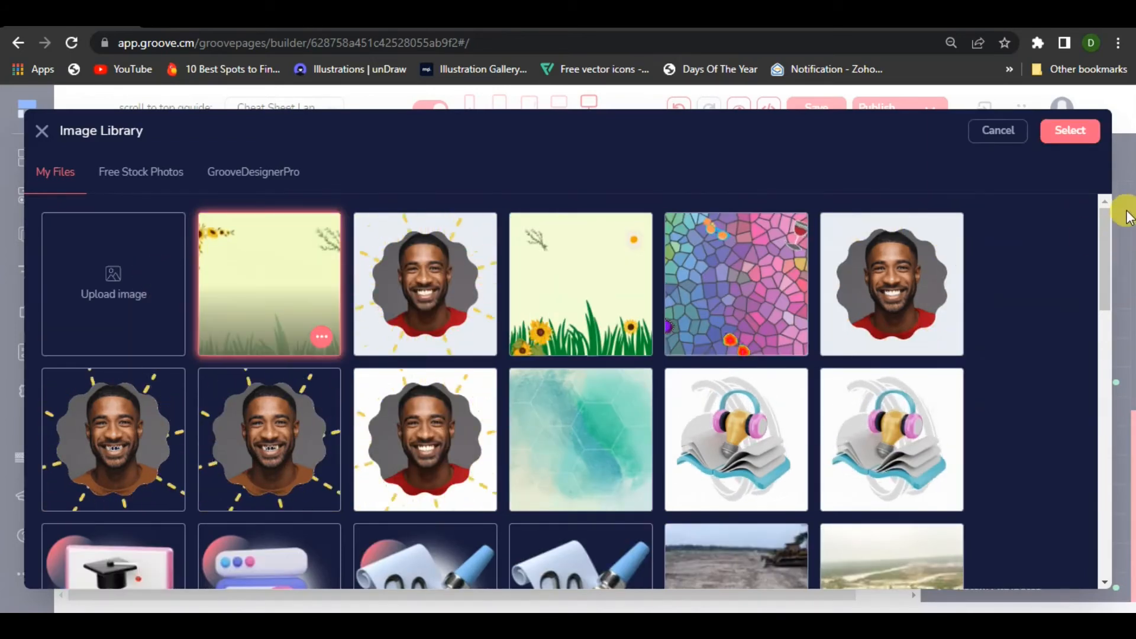
{"action": "left_click", "coordinate": [1062, 142]}
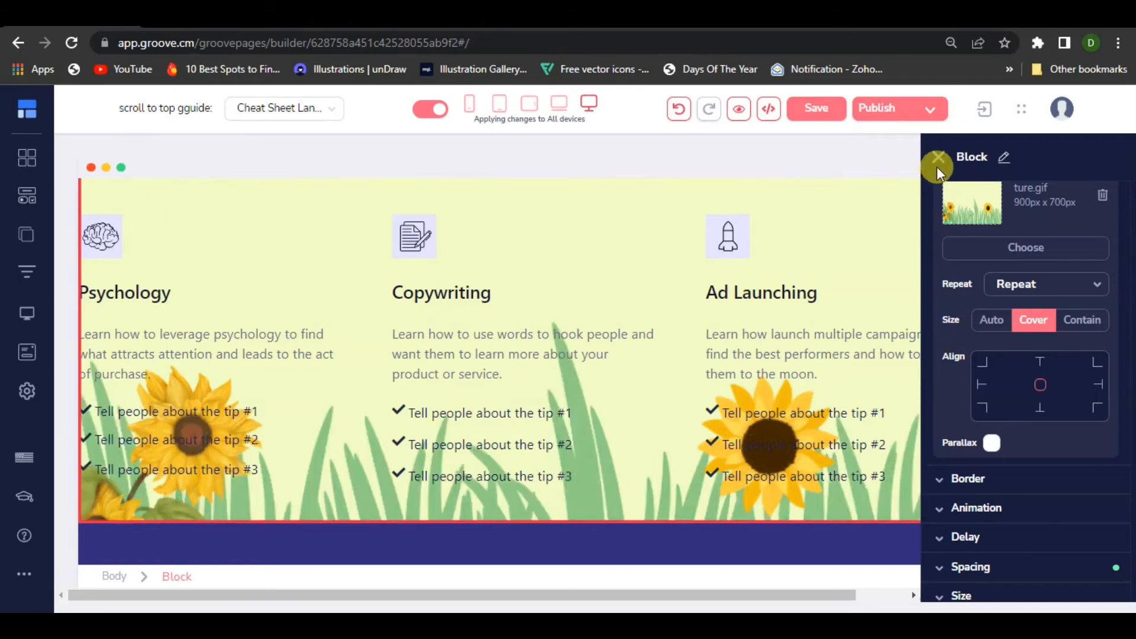
{"action": "left_click", "coordinate": [937, 158]}
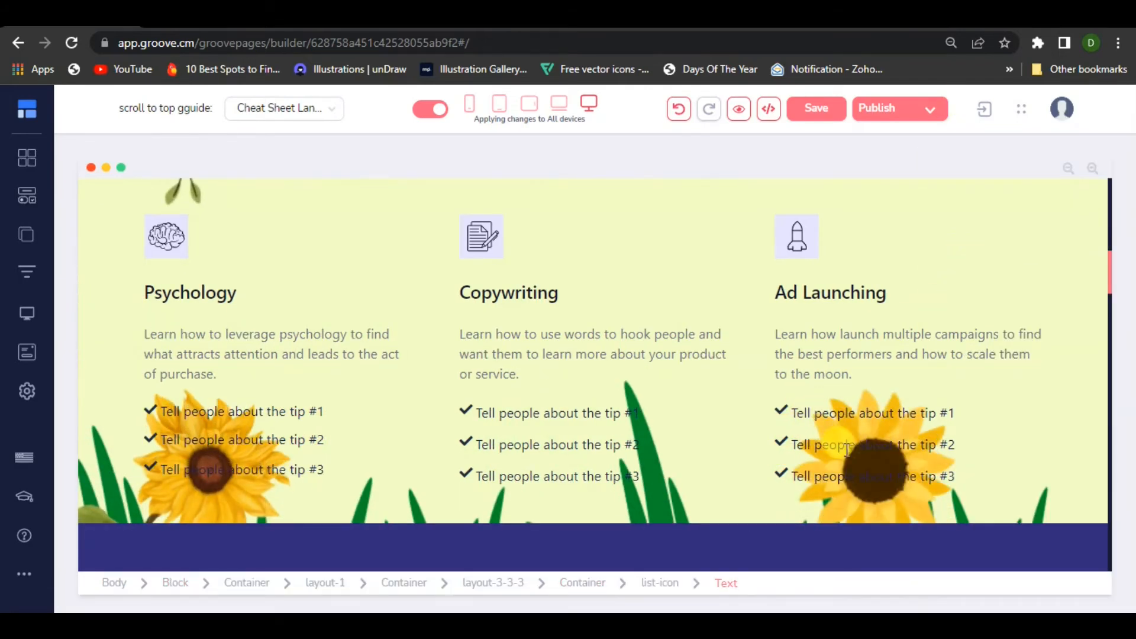
Check the sunflower background across the What Will You Learn? block and save the page
{"action": "scroll", "coordinate": [844, 444], "scroll_direction": "up", "scroll_amount": 5}
{"action": "scroll", "coordinate": [846, 444], "scroll_direction": "down", "scroll_amount": 4}
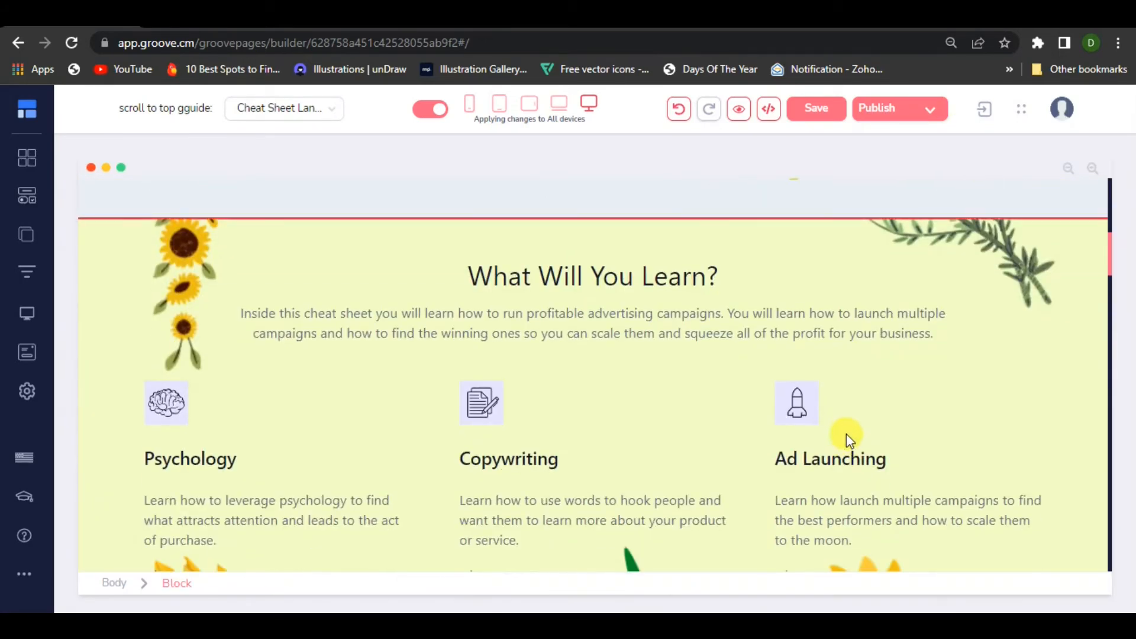
{"action": "scroll", "coordinate": [686, 381], "scroll_direction": "down", "scroll_amount": 1}
{"action": "scroll", "coordinate": [695, 379], "scroll_direction": "down", "scroll_amount": 2}
{"action": "left_click", "coordinate": [706, 359]}
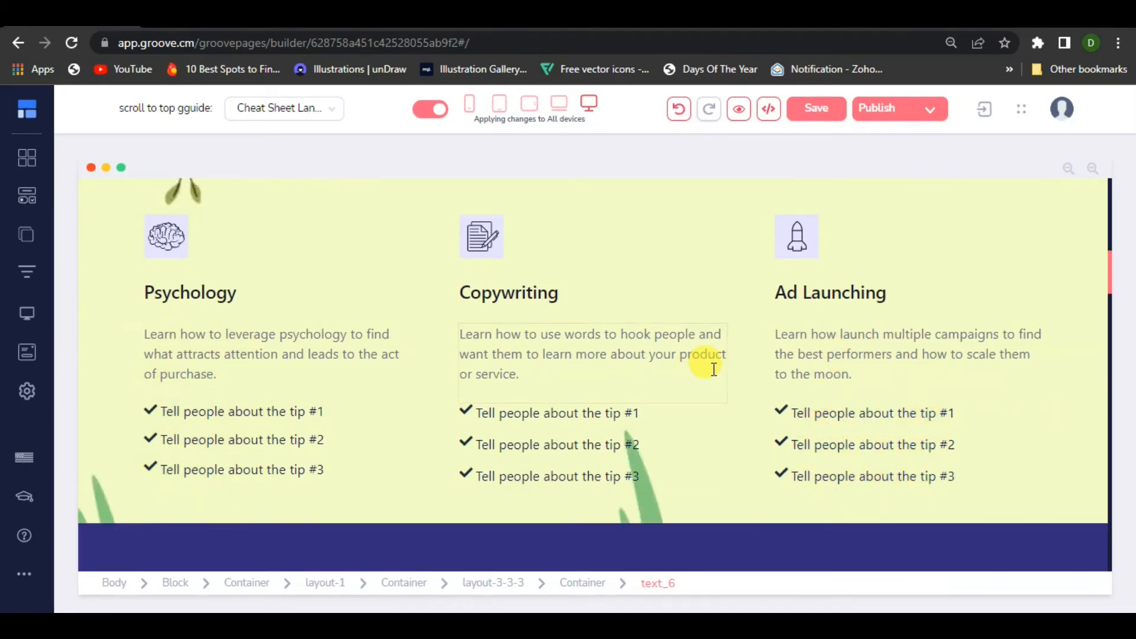
{"action": "left_click", "coordinate": [817, 108]}
{"action": "left_click", "coordinate": [631, 281]}
{"action": "scroll", "coordinate": [633, 286], "scroll_direction": "down", "scroll_amount": 12}
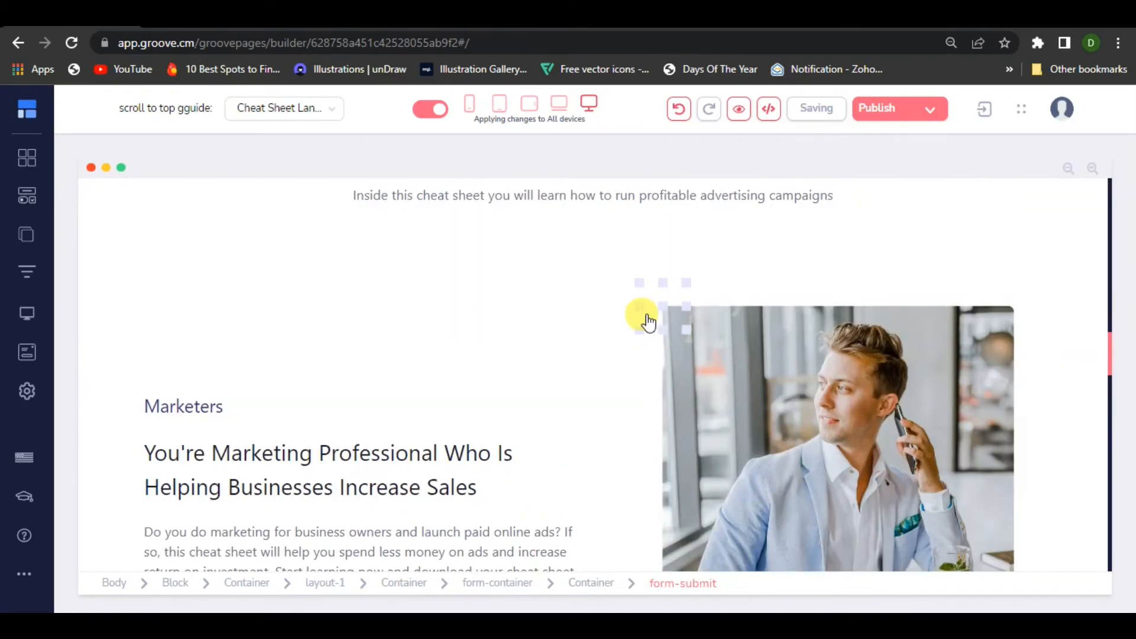
{"action": "scroll", "coordinate": [811, 420], "scroll_direction": "down", "scroll_amount": 1}
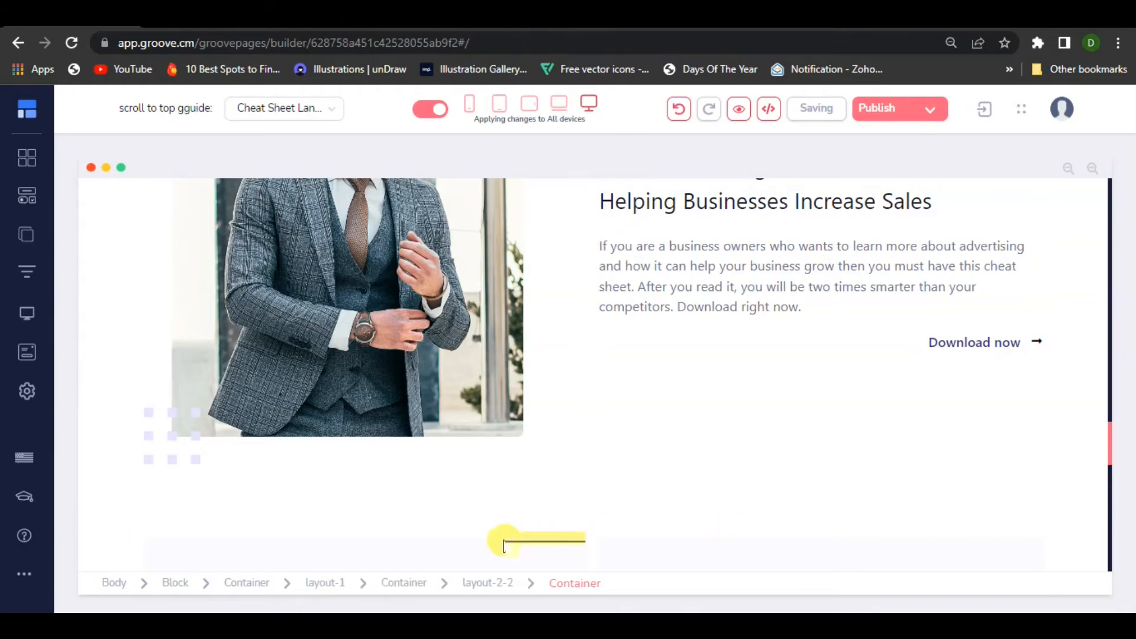
{"action": "scroll", "coordinate": [287, 431], "scroll_direction": "down", "scroll_amount": 3}
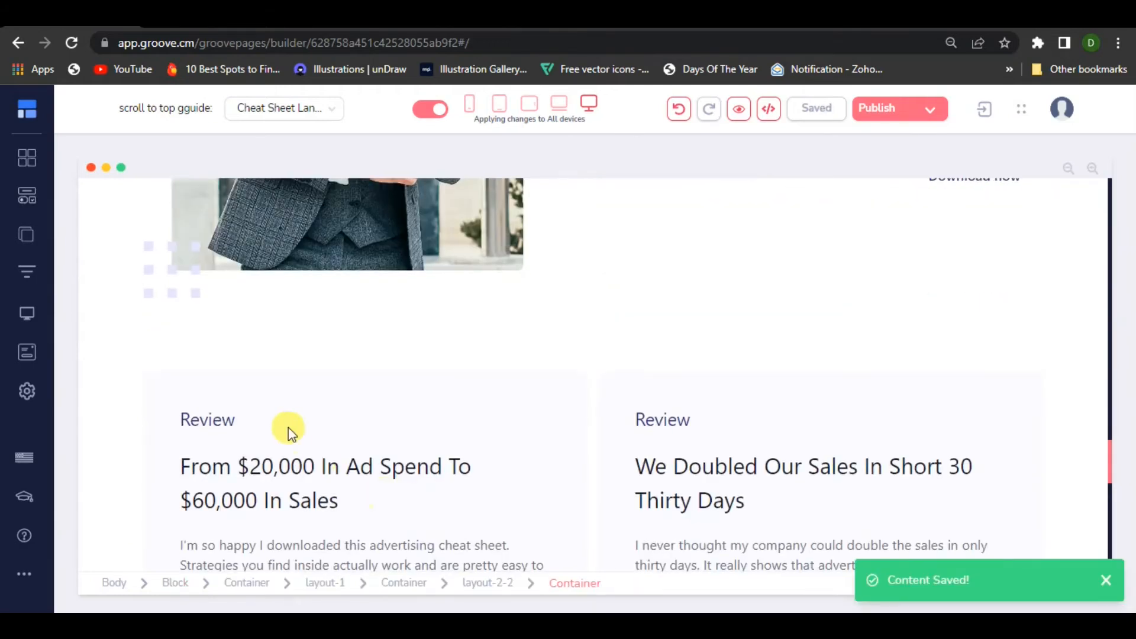
{"action": "left_click", "coordinate": [109, 306]}
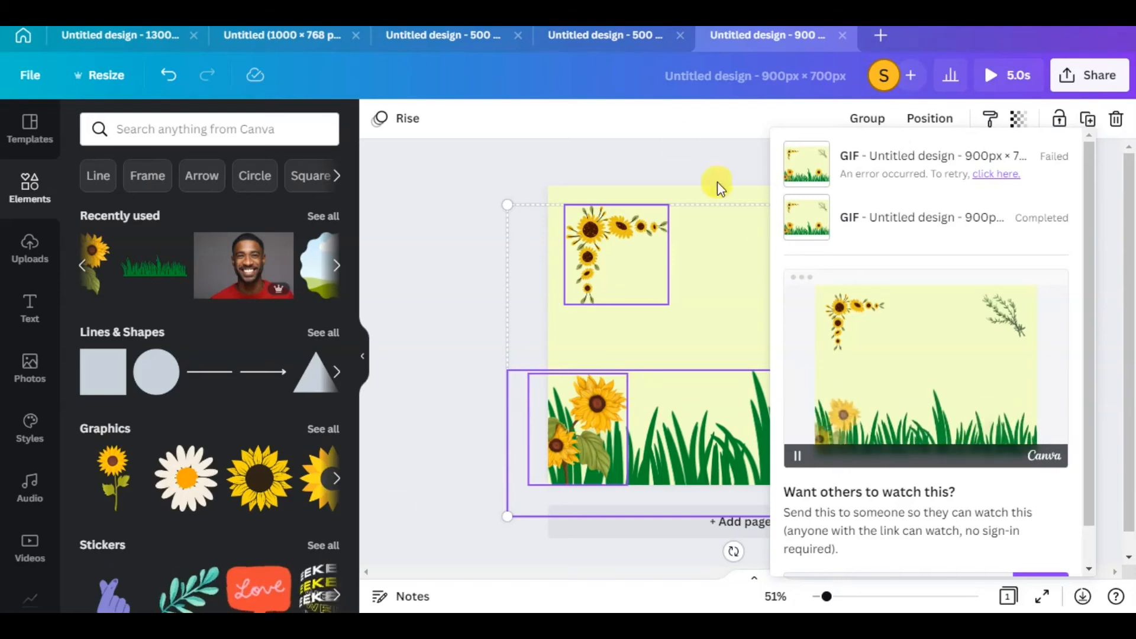
Switch to the 900 × 700 px design in Canva, remove the elements' Rise animation and delete all flowers, grass and the sprig
{"action": "left_click", "coordinate": [686, 156]}
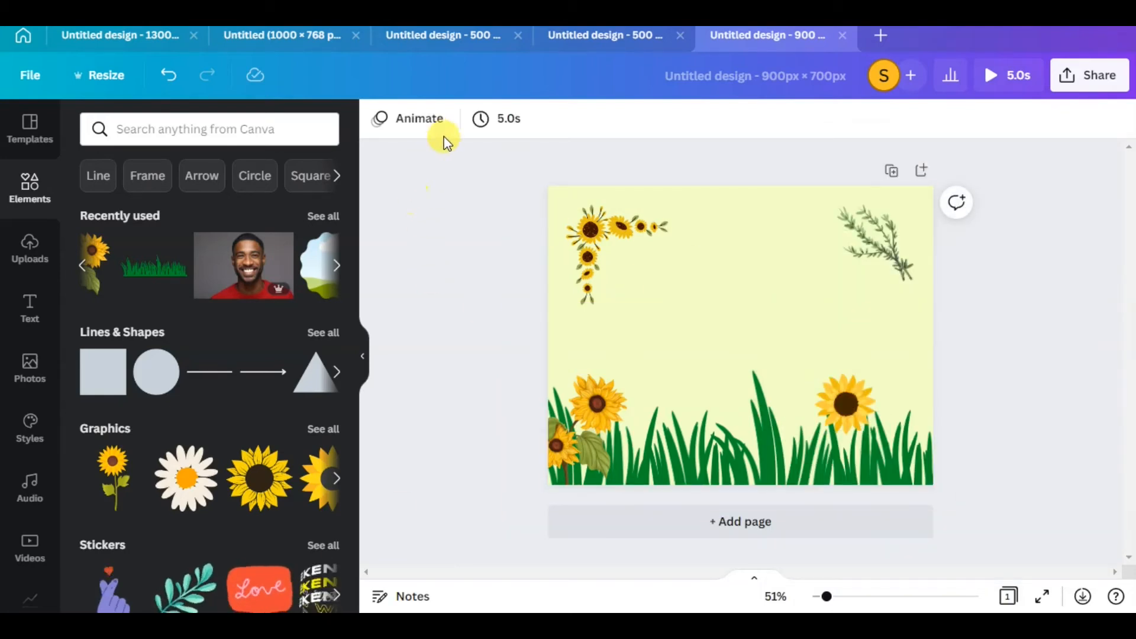
{"action": "left_click_drag", "start_coordinate": [416, 180], "coordinate": [900, 434]}
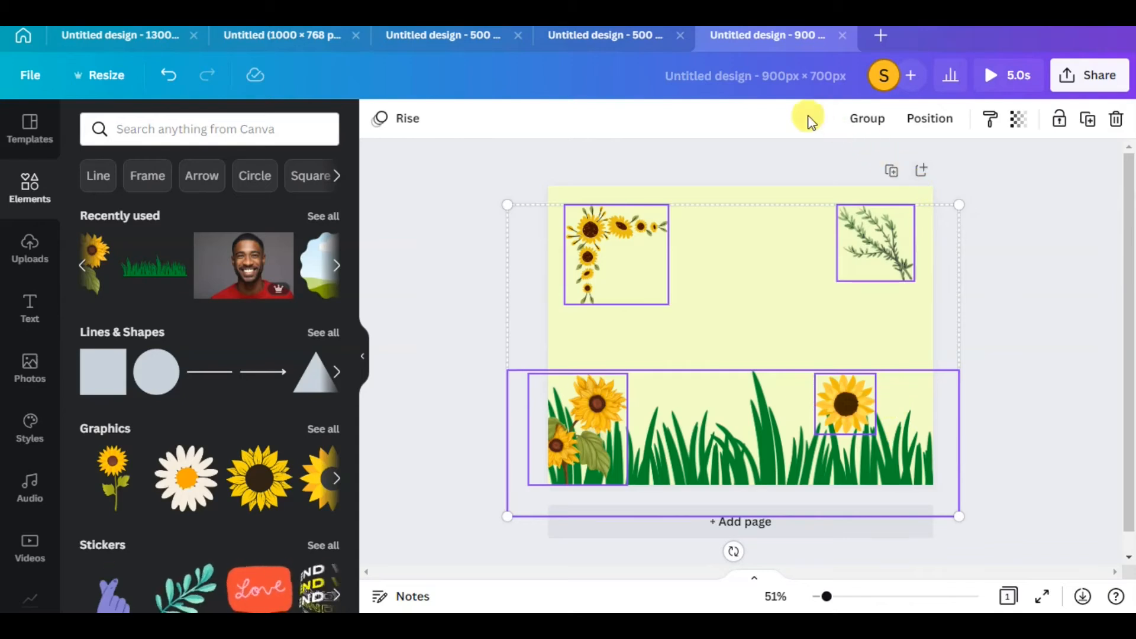
{"action": "left_click", "coordinate": [412, 153]}
{"action": "scroll", "coordinate": [263, 539], "scroll_direction": "down", "scroll_amount": 1}
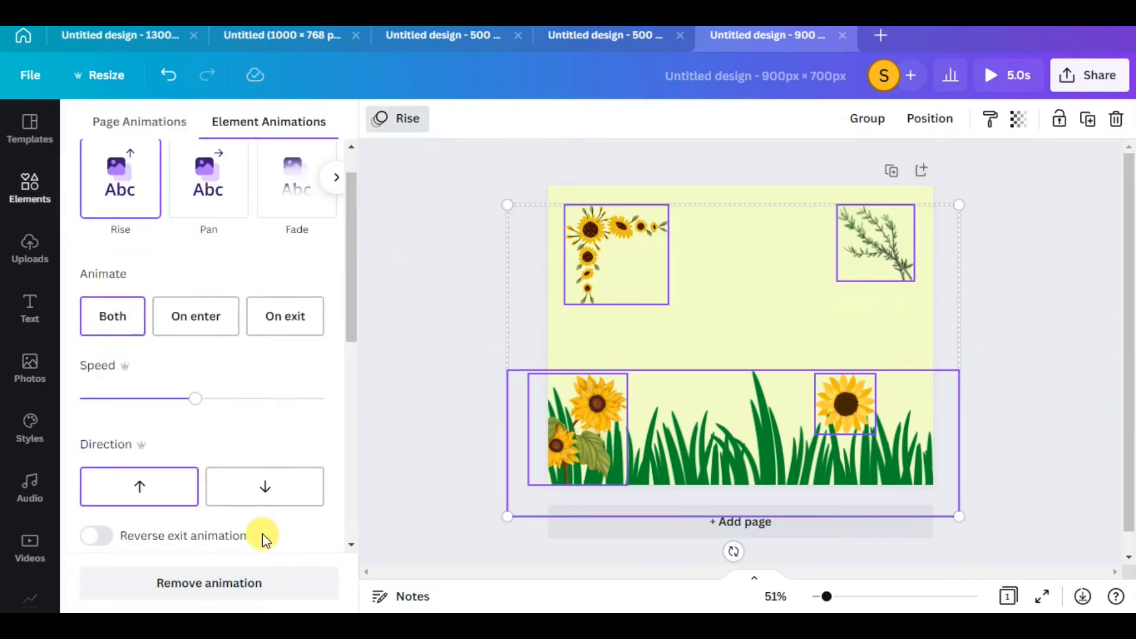
{"action": "left_click", "coordinate": [255, 592]}
{"action": "left_click", "coordinate": [473, 198]}
{"action": "left_click_drag", "start_coordinate": [409, 159], "coordinate": [454, 207]}
{"action": "left_click_drag", "start_coordinate": [476, 168], "coordinate": [944, 511]}
{"action": "left_click", "coordinate": [1115, 121]}
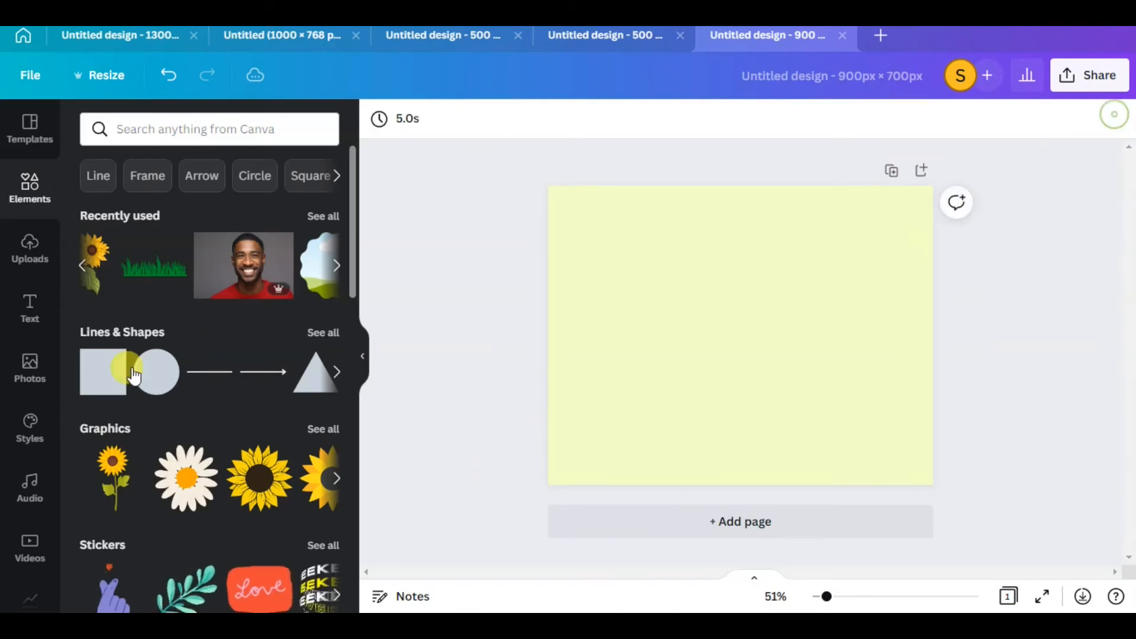
Search the elements for natural and filter the results to Animated only
{"action": "left_click", "coordinate": [163, 122]}
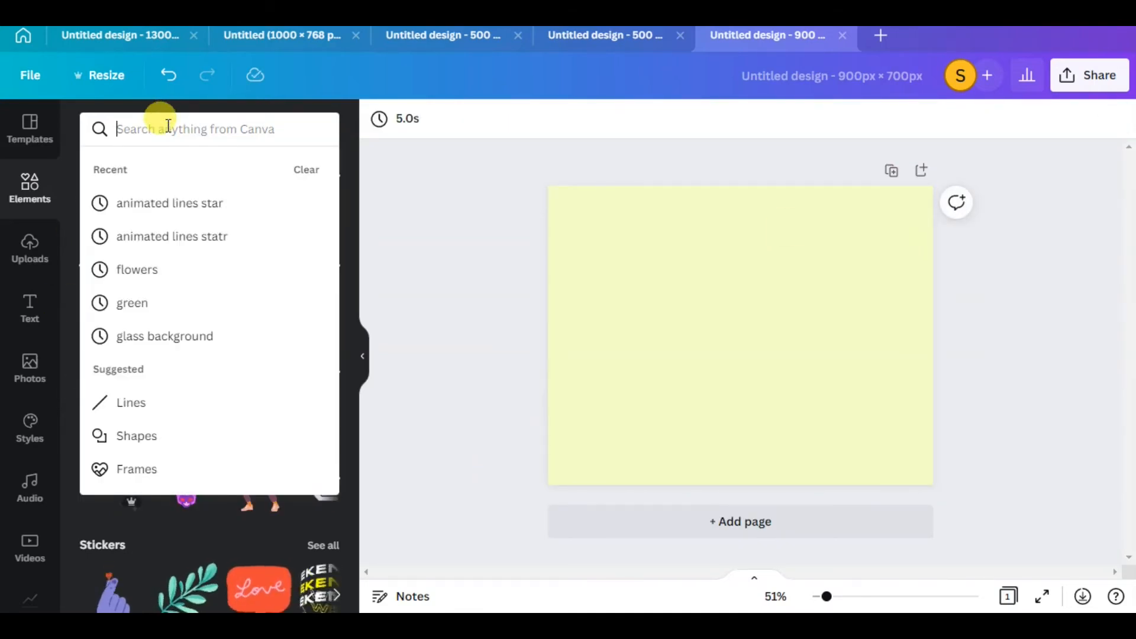
{"action": "type", "text": "nature"}
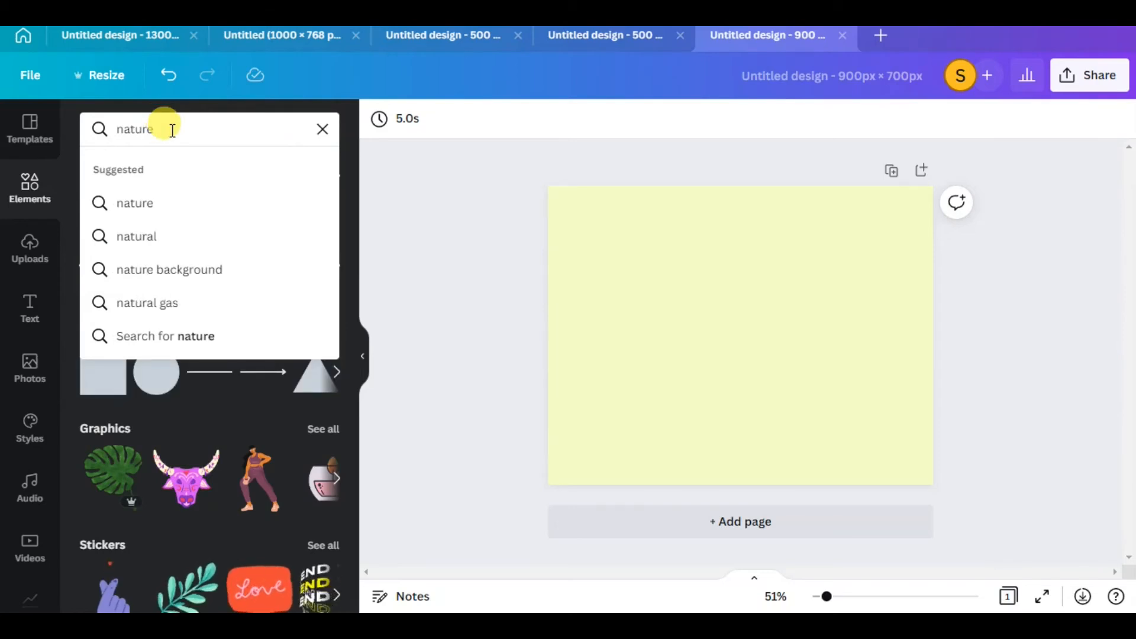
{"action": "left_click", "coordinate": [139, 234]}
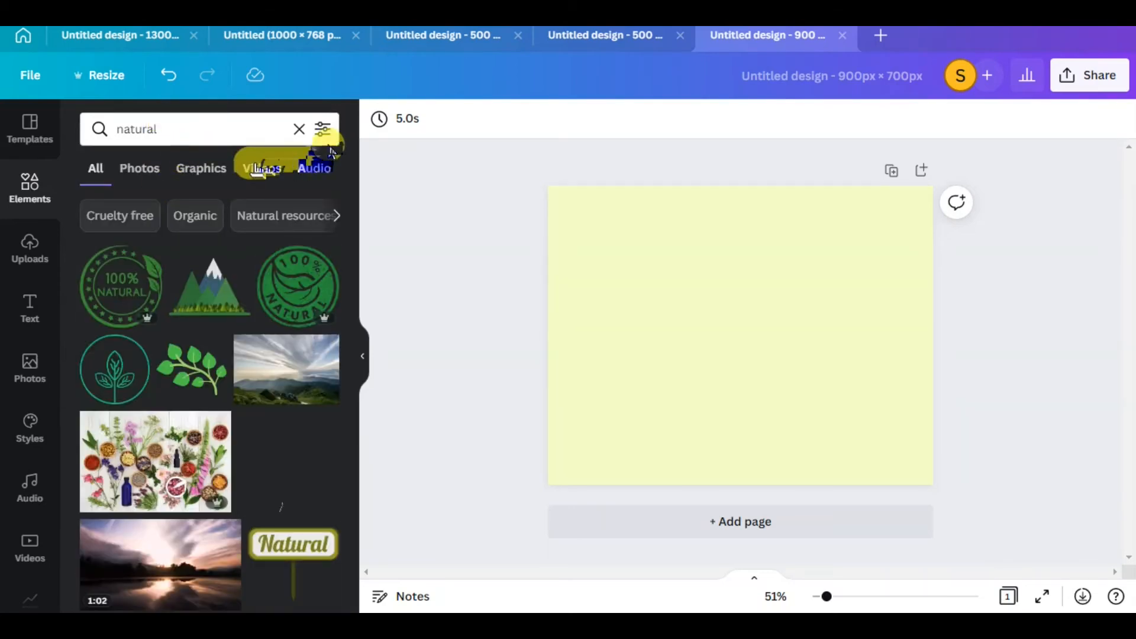
{"action": "scroll", "coordinate": [151, 402], "scroll_direction": "down", "scroll_amount": 3}
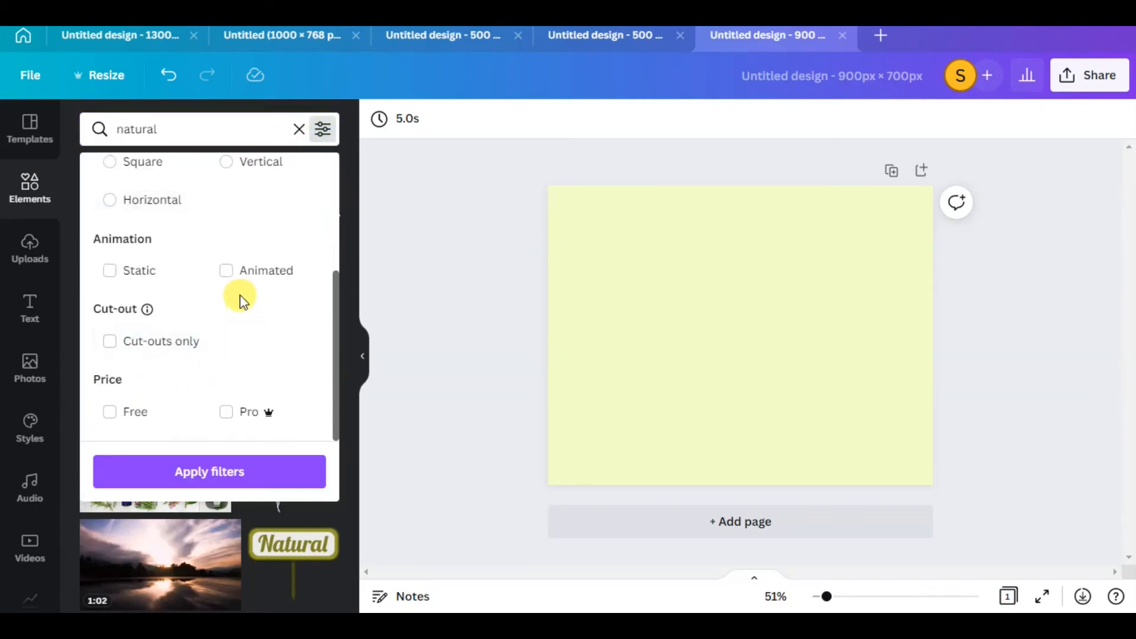
{"action": "left_click", "coordinate": [228, 271]}
{"action": "left_click", "coordinate": [224, 470]}
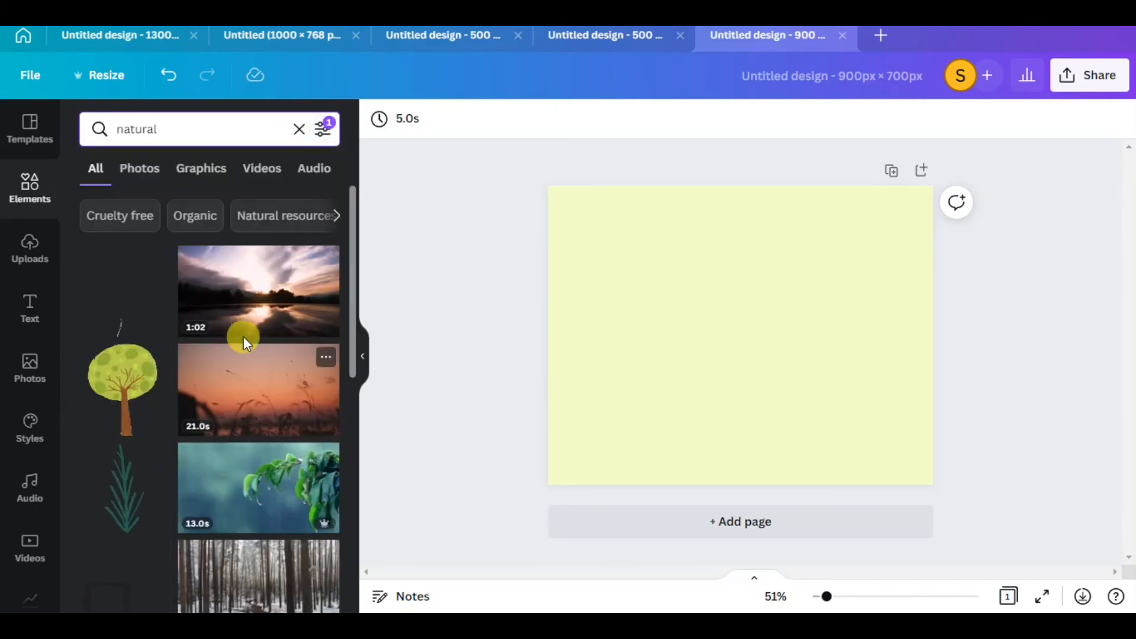
Place the dark green spiky plant along the page's lower-left edge and a small pale leafy sprig near the upper-right corner
{"action": "left_click_drag", "start_coordinate": [799, 301], "coordinate": [561, 327]}
{"action": "left_click_drag", "start_coordinate": [594, 367], "coordinate": [580, 307]}
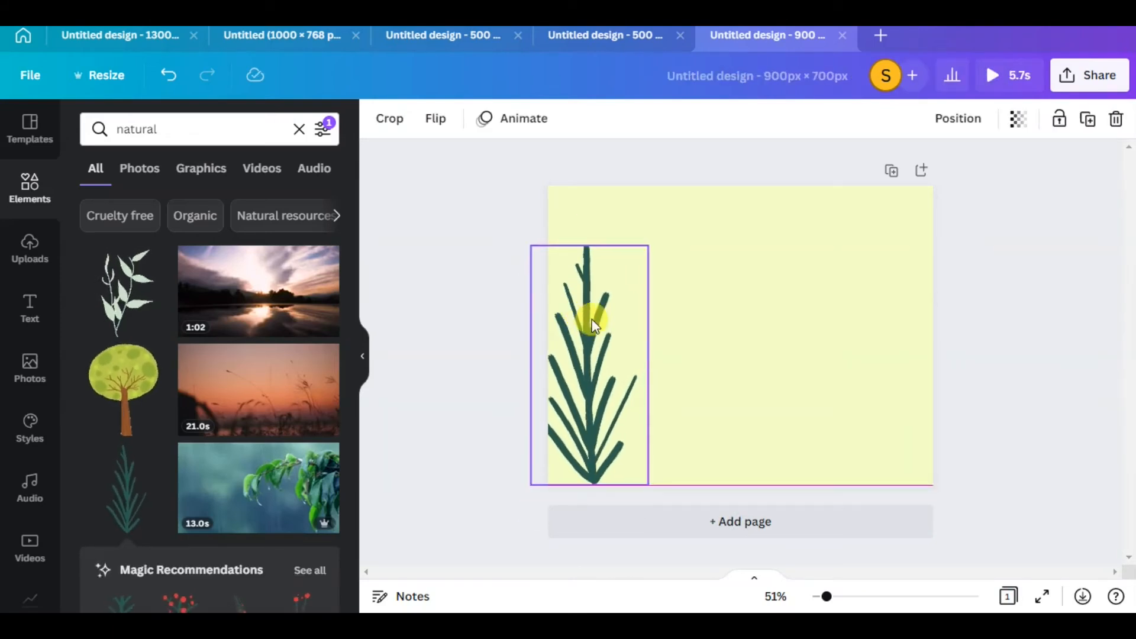
{"action": "left_click_drag", "start_coordinate": [131, 297], "coordinate": [856, 332]}
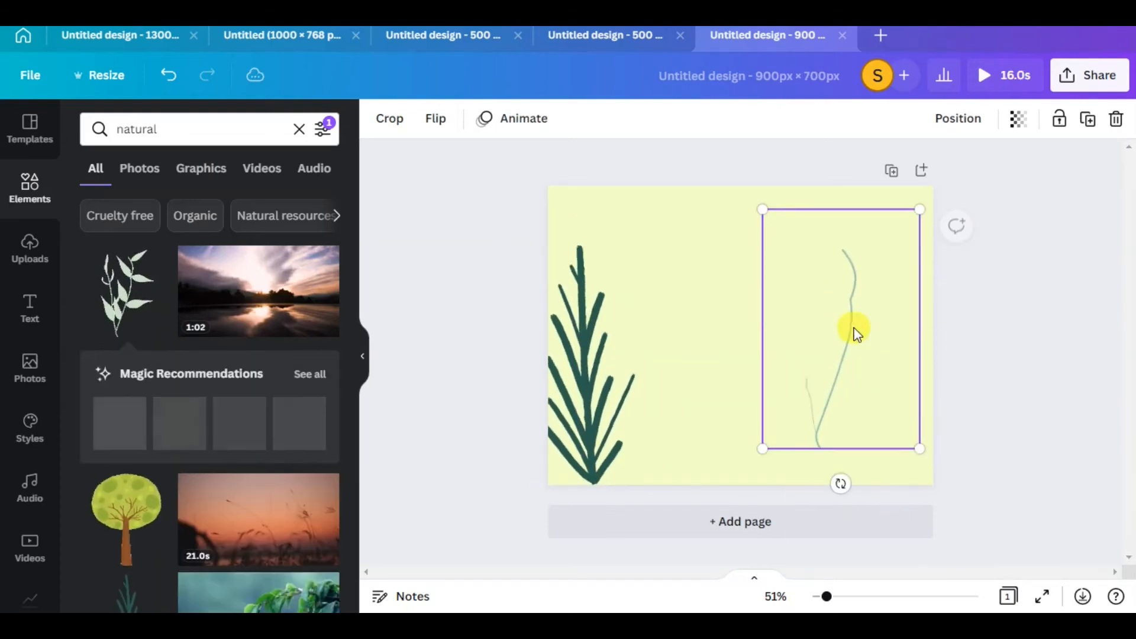
{"action": "left_click_drag", "start_coordinate": [765, 211], "coordinate": [880, 243]}
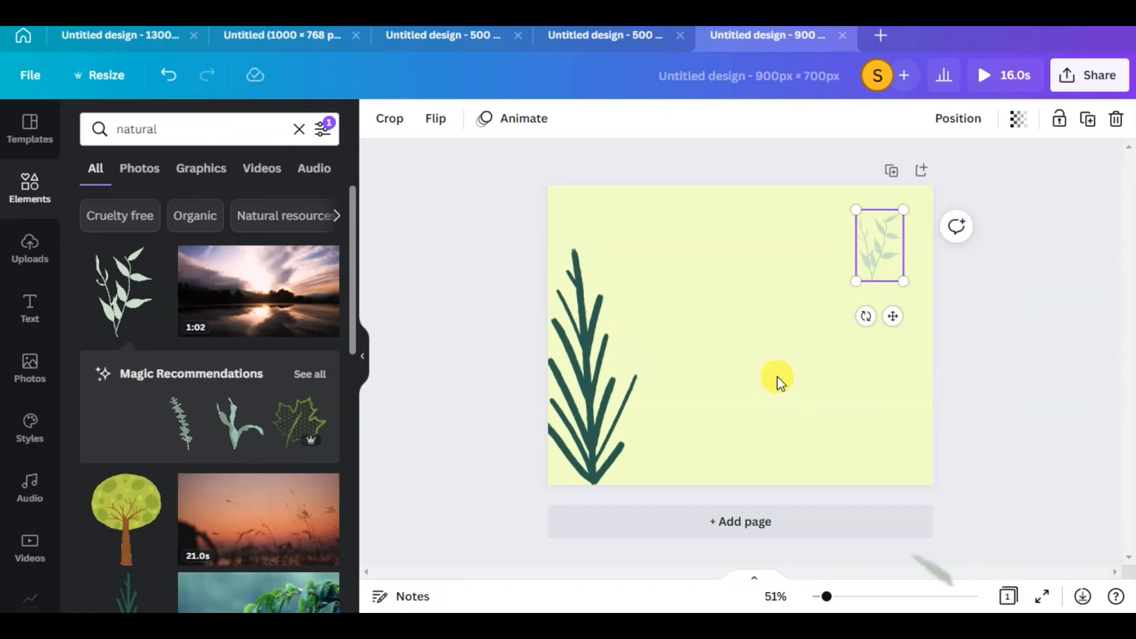
Shrink the broad-leaved plant and place it on the bottom edge in the page's lower-right corner
{"action": "left_click_drag", "start_coordinate": [777, 381], "coordinate": [881, 476]}
{"action": "left_click_drag", "start_coordinate": [850, 417], "coordinate": [748, 277]}
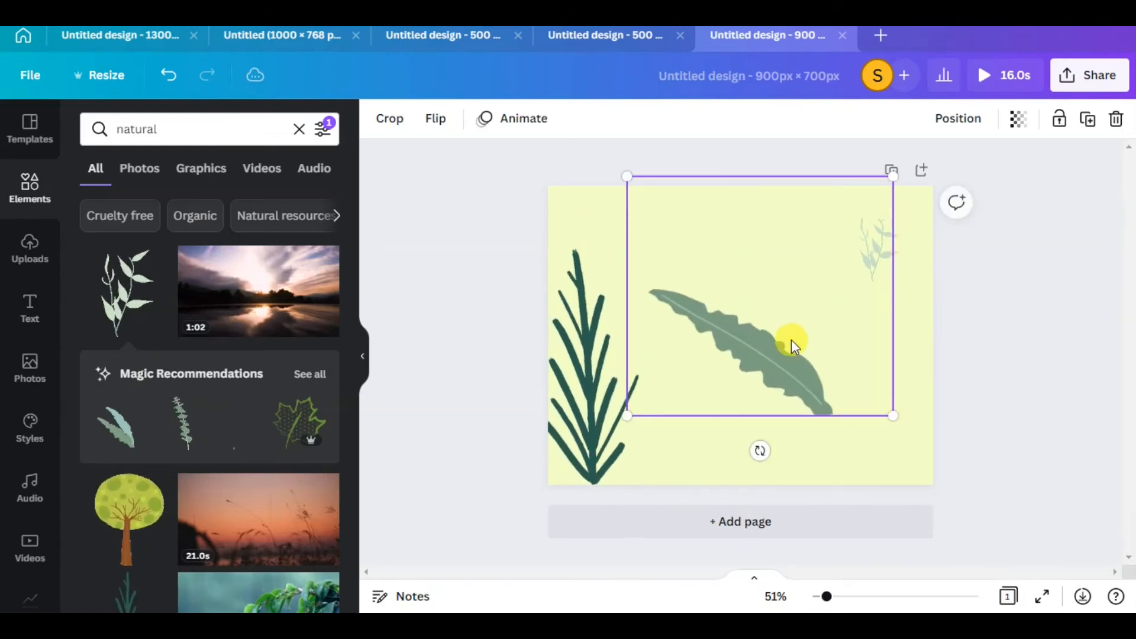
{"action": "left_click_drag", "start_coordinate": [888, 412], "coordinate": [776, 312]}
{"action": "left_click_drag", "start_coordinate": [720, 272], "coordinate": [855, 432]}
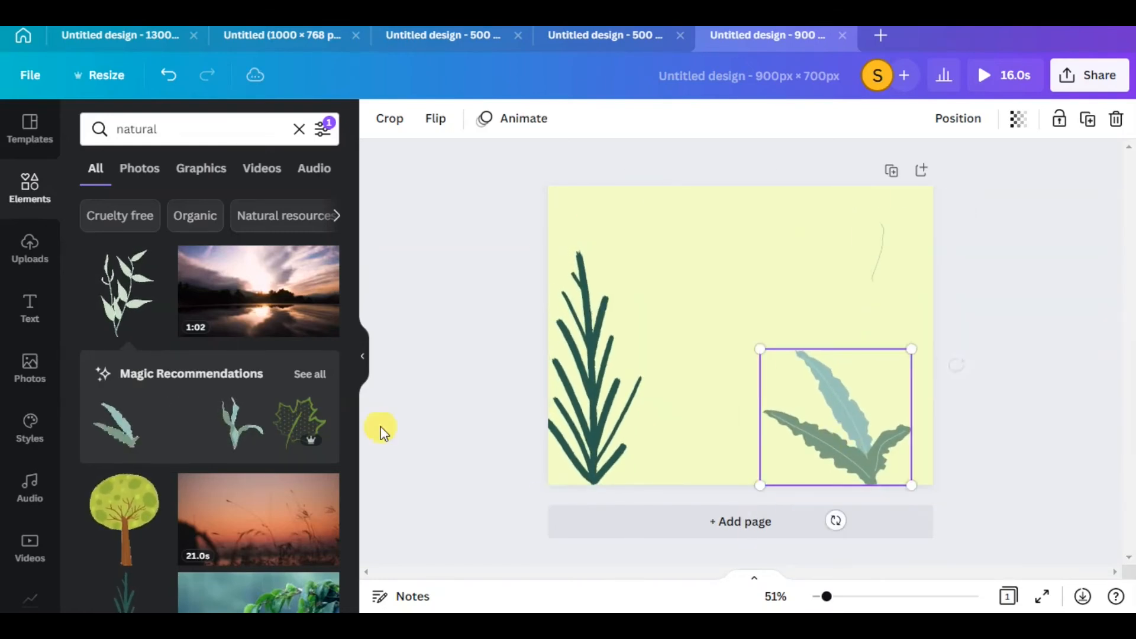
Add the animated orange butterfly, scale it down and place it in the upper-left area of the page
{"action": "scroll", "coordinate": [158, 472], "scroll_direction": "down", "scroll_amount": 6}
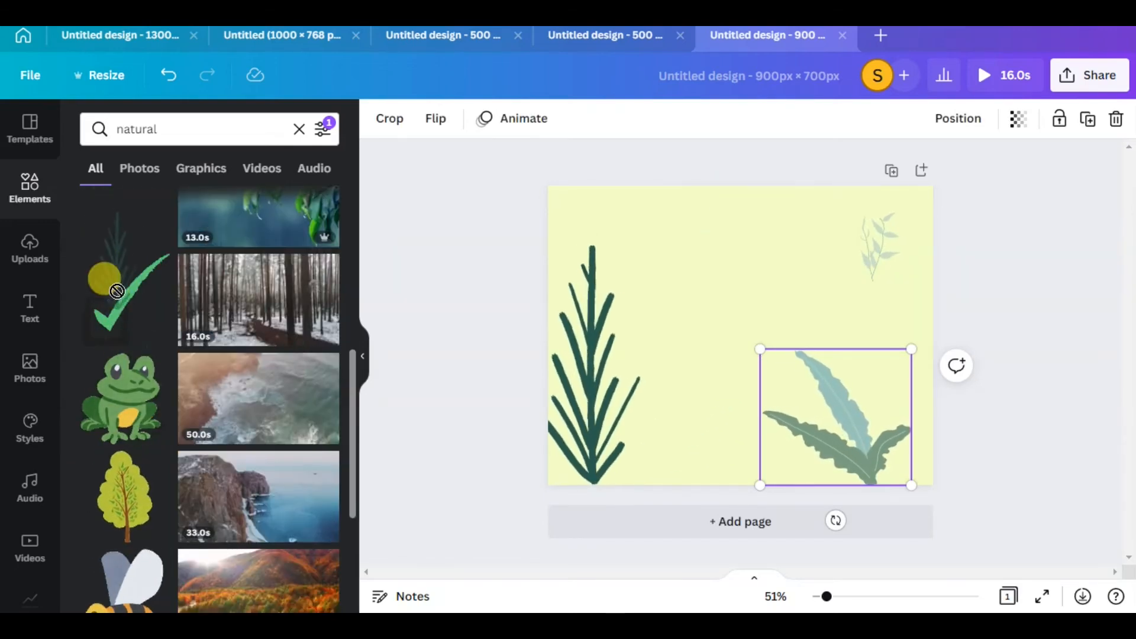
{"action": "scroll", "coordinate": [148, 478], "scroll_direction": "down", "scroll_amount": 5}
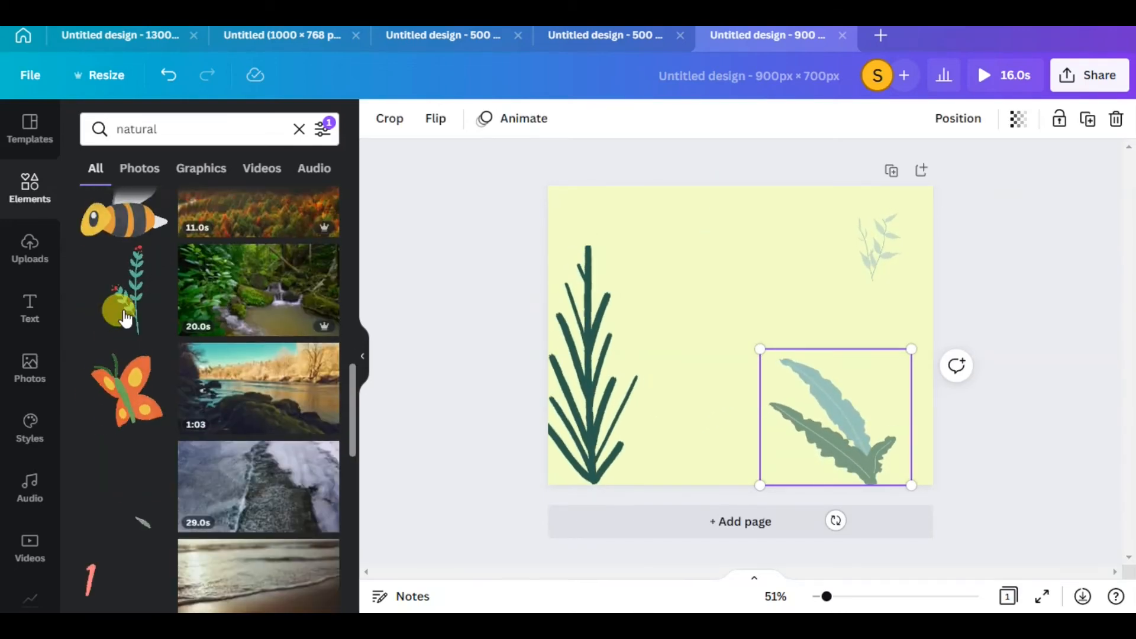
{"action": "left_click_drag", "start_coordinate": [666, 217], "coordinate": [664, 233]}
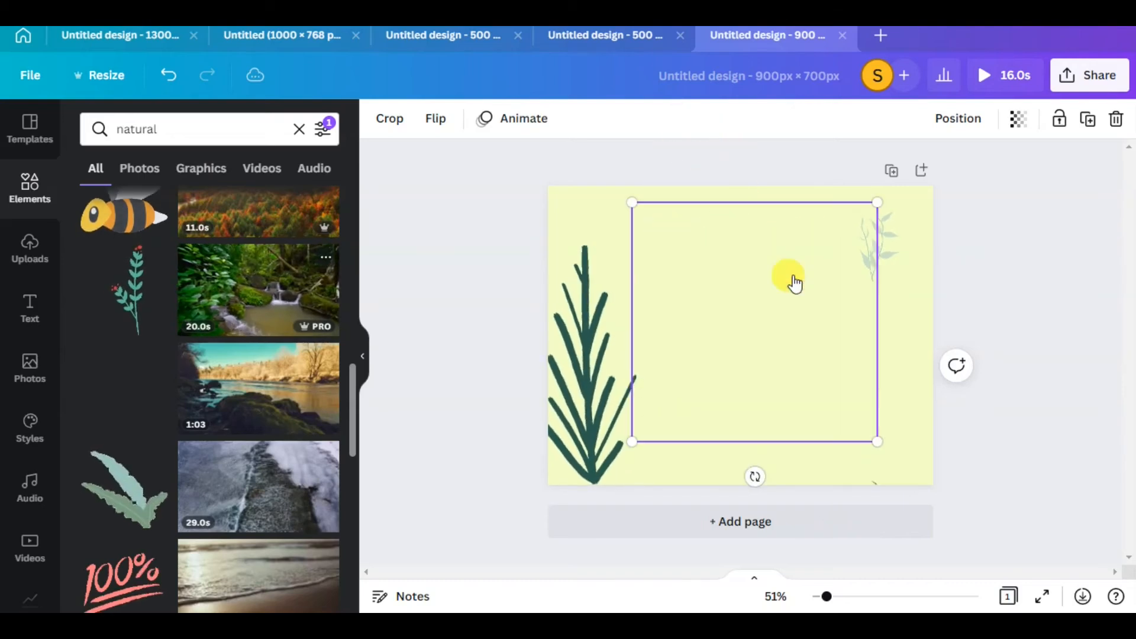
{"action": "left_click_drag", "start_coordinate": [874, 202], "coordinate": [682, 325]}
{"action": "left_click_drag", "start_coordinate": [681, 394], "coordinate": [653, 244]}
Add a reduced white-budded branch above the broad-leaved plant, and move and rotate the pale sprig toward the upper-right corner
{"action": "scroll", "coordinate": [246, 583], "scroll_direction": "down", "scroll_amount": 4}
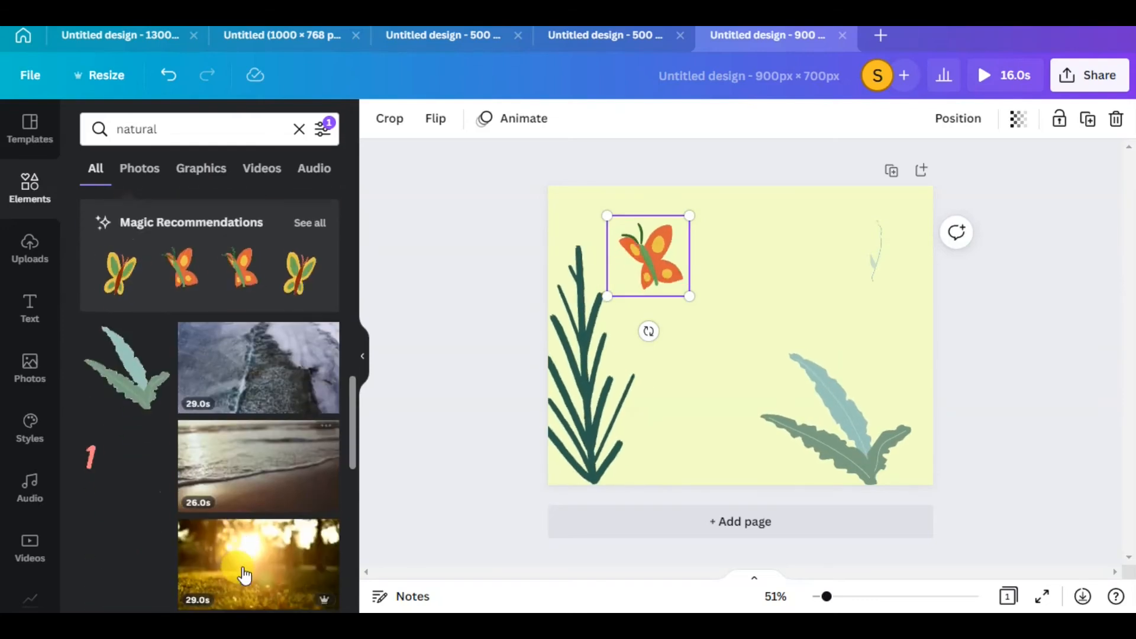
{"action": "scroll", "coordinate": [118, 450], "scroll_direction": "down", "scroll_amount": 3}
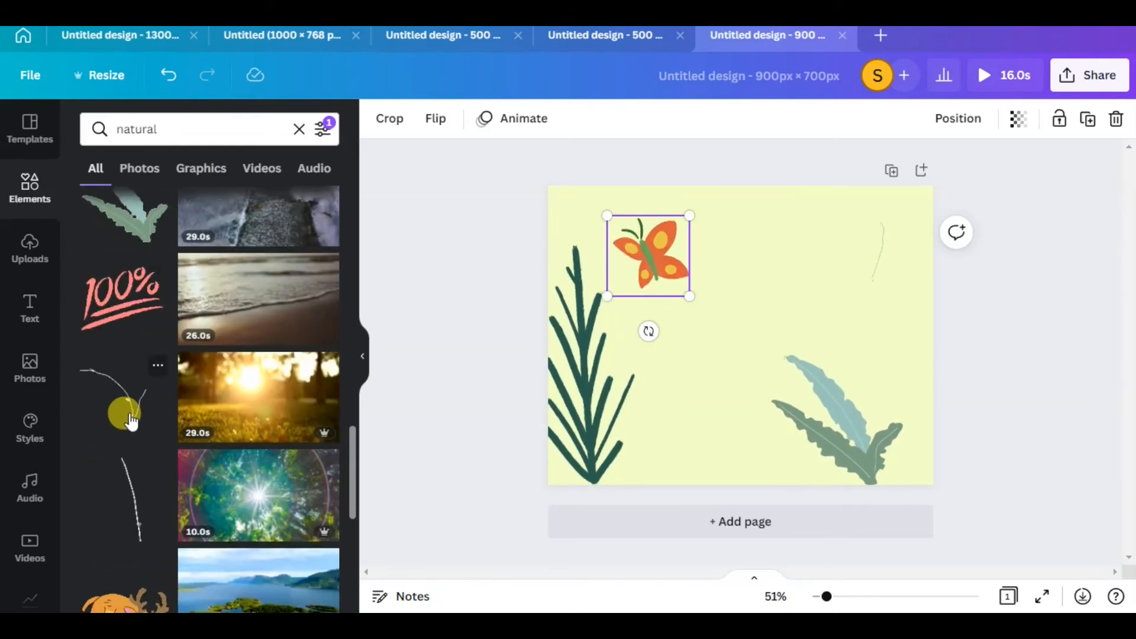
{"action": "left_click_drag", "start_coordinate": [128, 408], "coordinate": [756, 272]}
{"action": "left_click_drag", "start_coordinate": [667, 183], "coordinate": [725, 277]}
{"action": "left_click_drag", "start_coordinate": [930, 380], "coordinate": [817, 296]}
{"action": "mouse_move", "coordinate": [880, 333]}
{"action": "left_mouse_down"}
{"action": "mouse_move", "coordinate": [868, 329]}
{"action": "mouse_move", "coordinate": [898, 363]}
{"action": "mouse_move", "coordinate": [903, 393]}
{"action": "mouse_move", "coordinate": [862, 393]}
{"action": "mouse_move", "coordinate": [872, 330]}
{"action": "left_mouse_up"}
{"action": "left_click", "coordinate": [869, 241]}
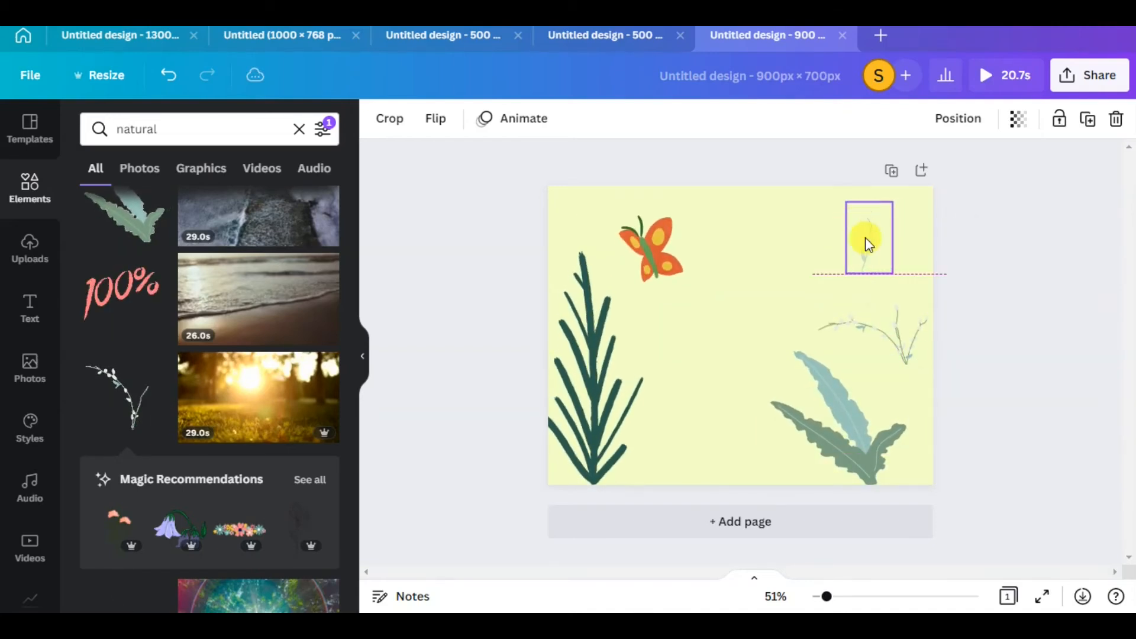
{"action": "left_click_drag", "start_coordinate": [857, 307], "coordinate": [885, 254]}
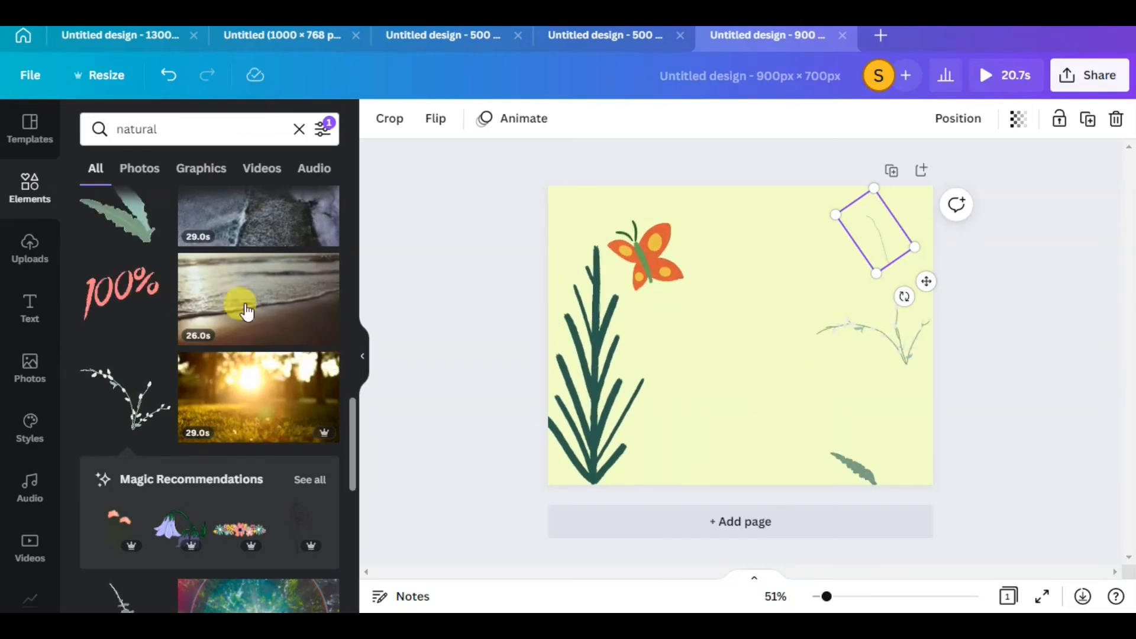
Add the green plant with red berries, reduce it slightly and place it at the bottom centre of the page
{"action": "scroll", "coordinate": [240, 355], "scroll_direction": "up", "scroll_amount": 3}
{"action": "left_click", "coordinate": [127, 364]}
{"action": "scroll", "coordinate": [130, 385], "scroll_direction": "up", "scroll_amount": 5}
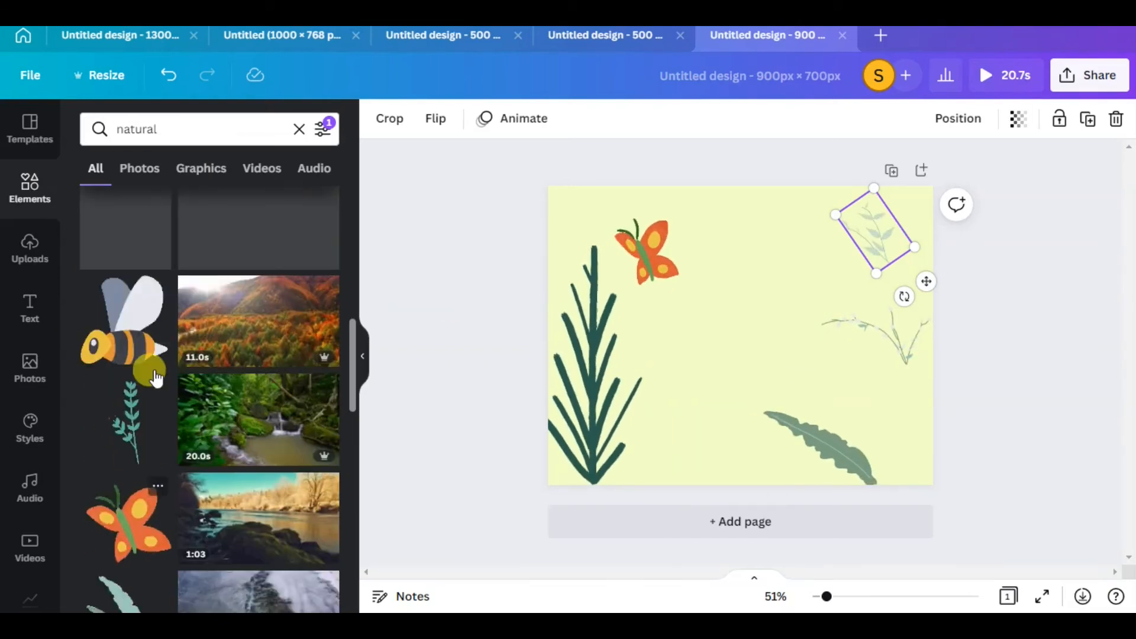
{"action": "left_click_drag", "start_coordinate": [131, 393], "coordinate": [758, 410]}
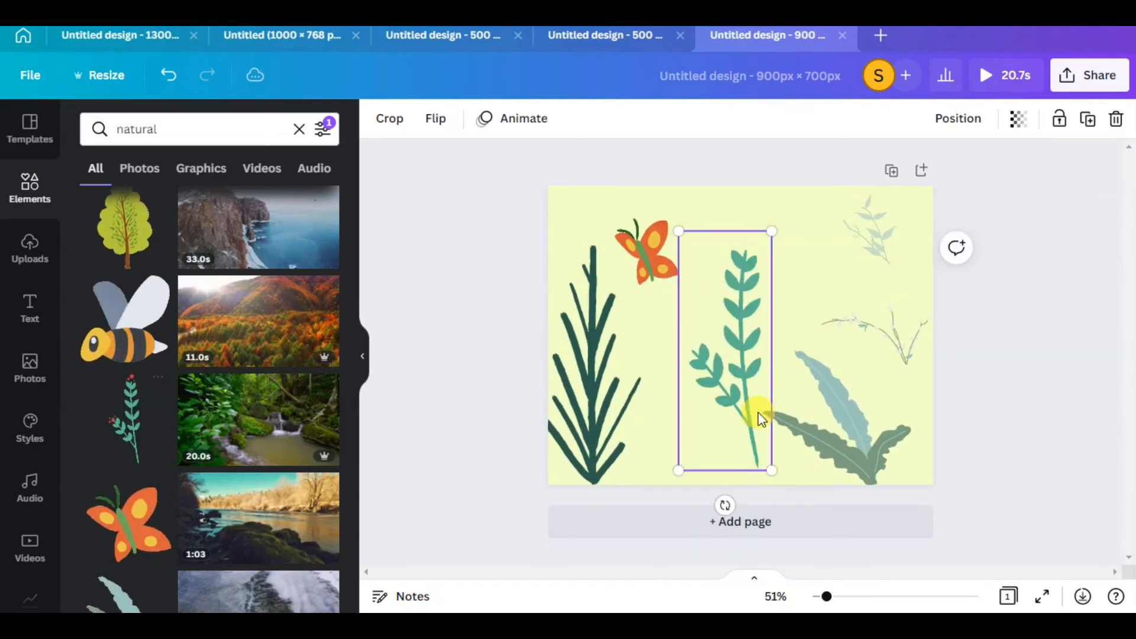
{"action": "left_click_drag", "start_coordinate": [769, 468], "coordinate": [763, 453]}
{"action": "left_click_drag", "start_coordinate": [725, 354], "coordinate": [713, 427]}
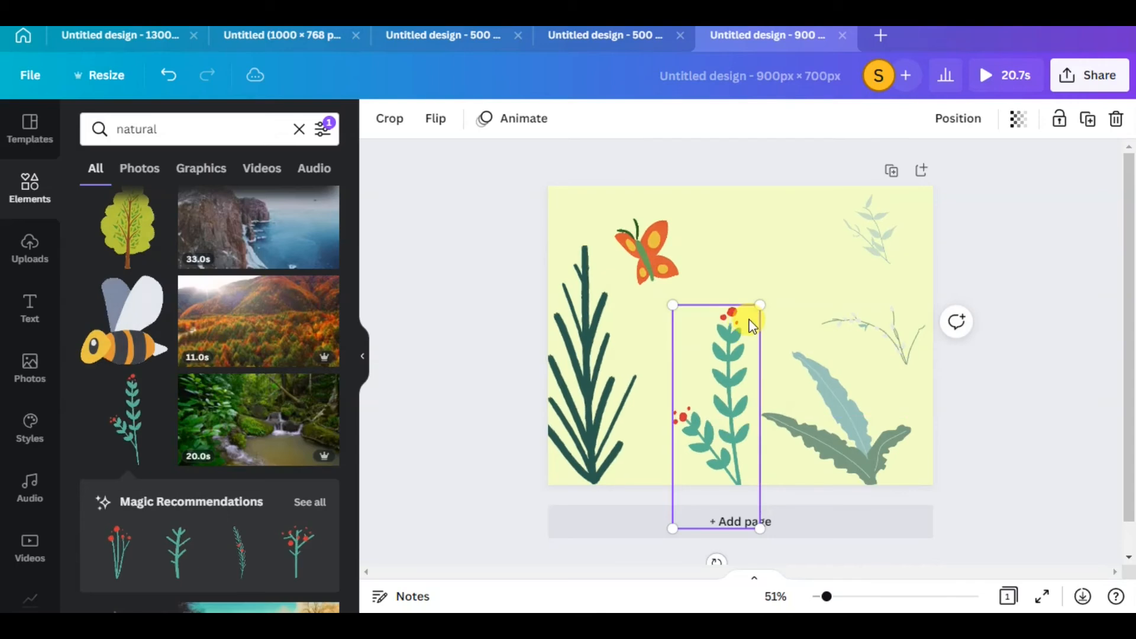
Shrink the dark green plant into the lower-left corner, then reduce the red-berried plant and move it closer beside it
{"action": "left_click", "coordinate": [605, 362]}
{"action": "left_click_drag", "start_coordinate": [647, 246], "coordinate": [612, 323]}
{"action": "left_click_drag", "start_coordinate": [584, 407], "coordinate": [603, 402]}
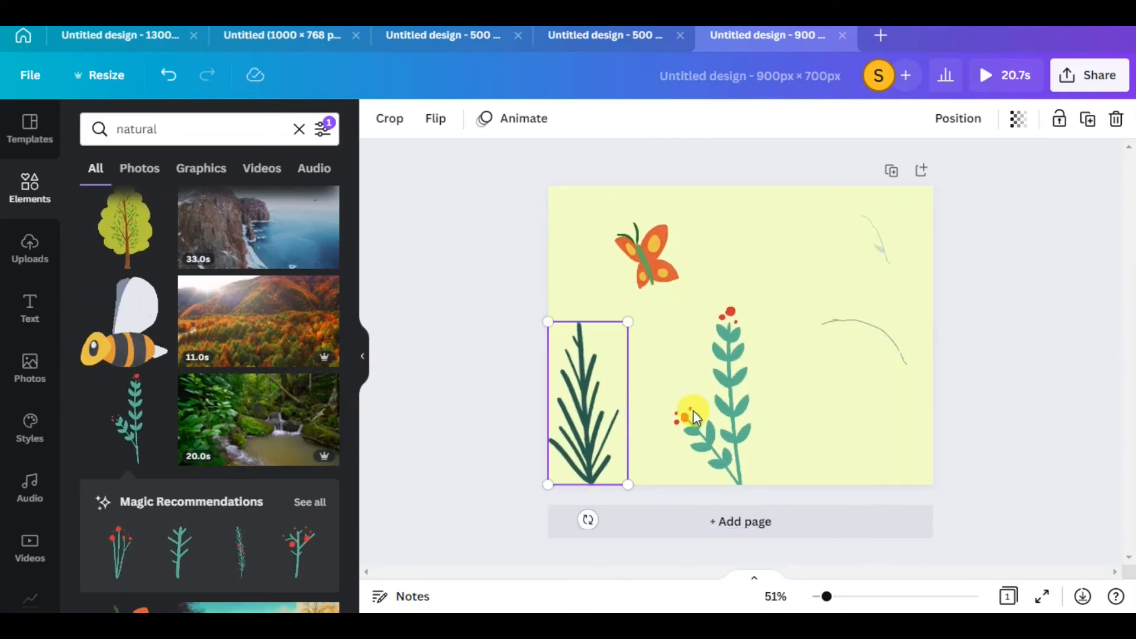
{"action": "left_click", "coordinate": [707, 381]}
{"action": "left_click_drag", "start_coordinate": [759, 306], "coordinate": [748, 335]}
{"action": "left_click_drag", "start_coordinate": [717, 400], "coordinate": [680, 401]}
Shift the broad-leaved plant and white-budded branch left, then move the butterfly toward the upper-left corner and shrink it
{"action": "mouse_move", "coordinate": [778, 421]}
{"action": "left_mouse_down"}
{"action": "mouse_move", "coordinate": [765, 417]}
{"action": "mouse_move", "coordinate": [779, 432]}
{"action": "left_mouse_up"}
{"action": "left_click_drag", "start_coordinate": [885, 390], "coordinate": [846, 361]}
{"action": "left_click_drag", "start_coordinate": [666, 261], "coordinate": [624, 233]}
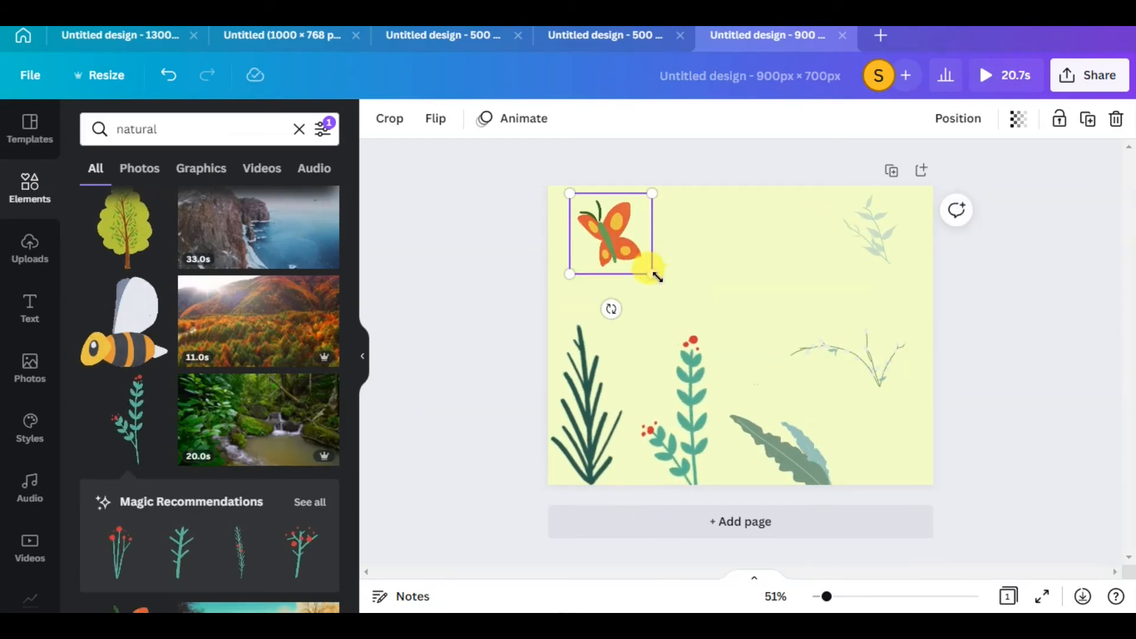
{"action": "left_click_drag", "start_coordinate": [651, 270], "coordinate": [629, 255]}
Add the animated bee at reduced size near the upper-right corner and delete the pale leafy sprig behind it
{"action": "left_click_drag", "start_coordinate": [124, 322], "coordinate": [794, 301]}
{"action": "left_click_drag", "start_coordinate": [917, 392], "coordinate": [874, 285]}
{"action": "left_click", "coordinate": [875, 223]}
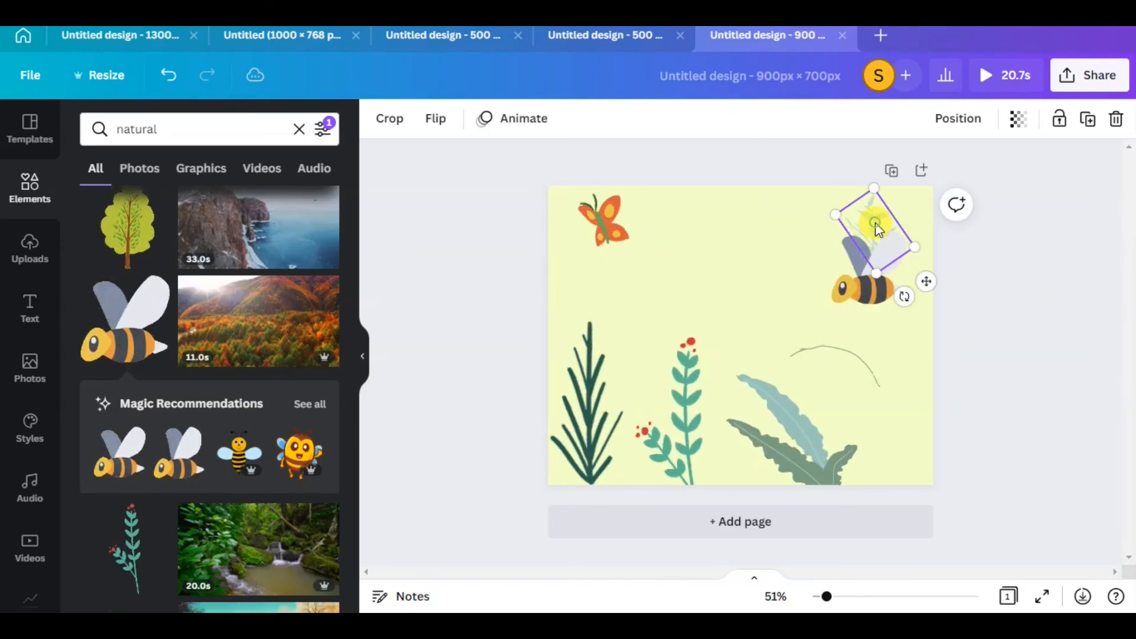
{"action": "left_click", "coordinate": [1116, 119]}
Move the bee up into the upper-right corner, then shrink the bee and reduce the butterfly to about 96 × 94 px
{"action": "left_click_drag", "start_coordinate": [875, 269], "coordinate": [873, 248]}
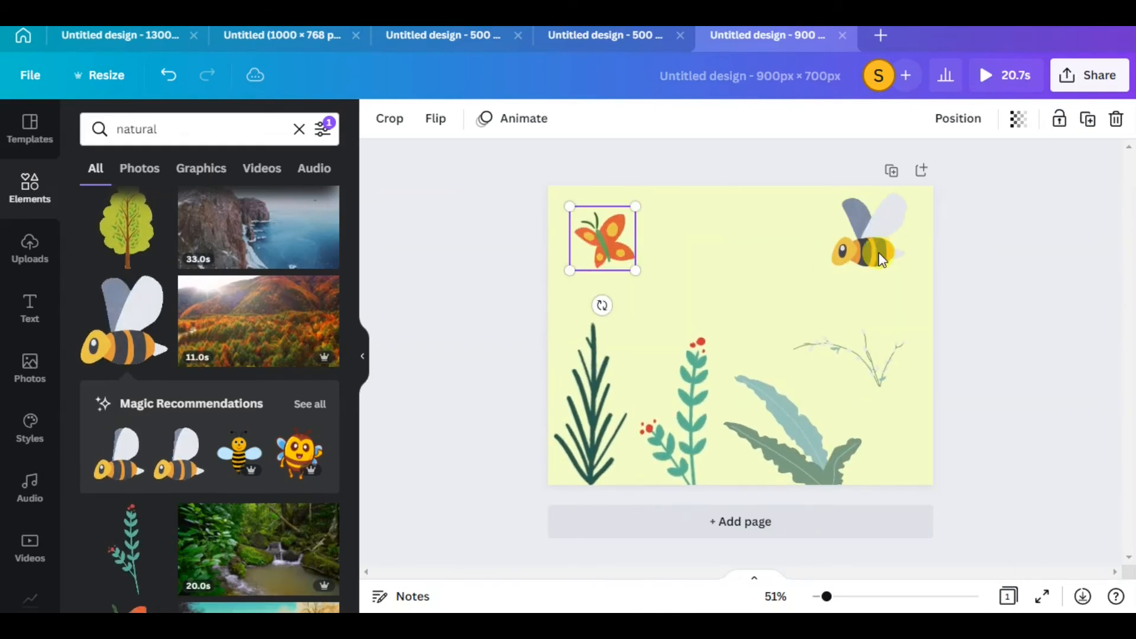
{"action": "left_click", "coordinate": [858, 284]}
{"action": "left_click_drag", "start_coordinate": [905, 272], "coordinate": [894, 225]}
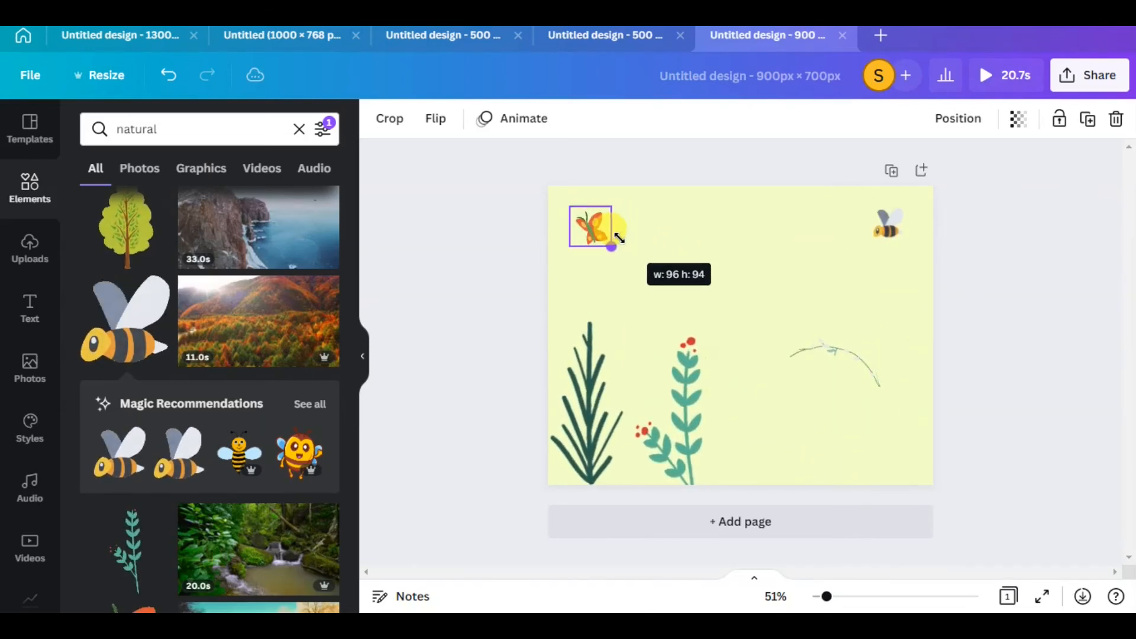
Download the butterfly, bee and plants design as a GIF
{"action": "left_click", "coordinate": [1090, 77]}
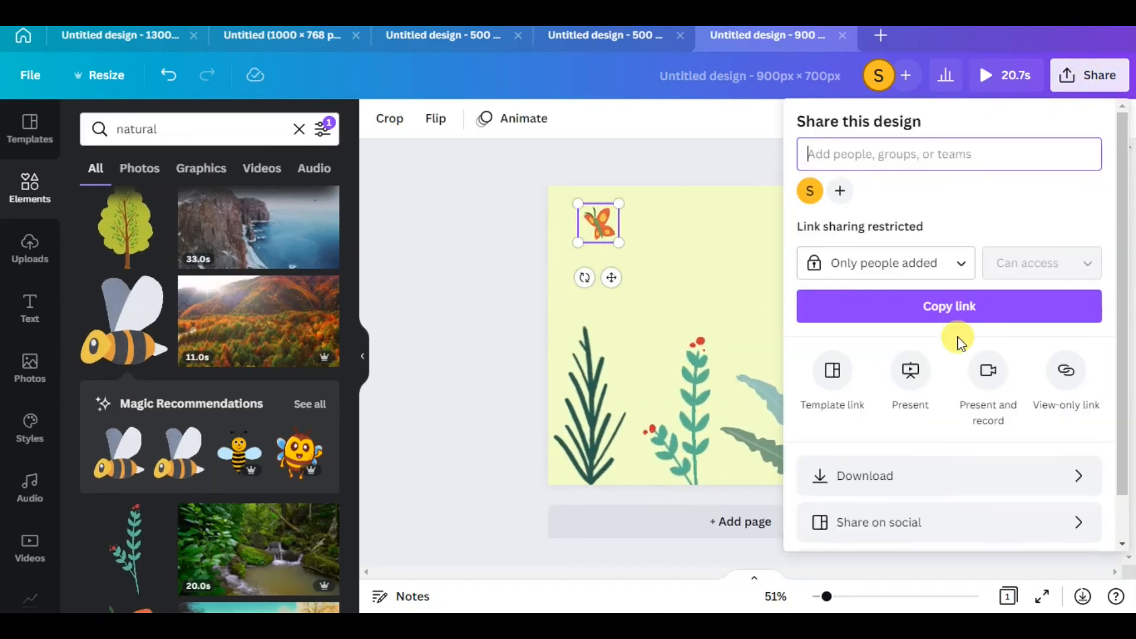
{"action": "left_click", "coordinate": [899, 477]}
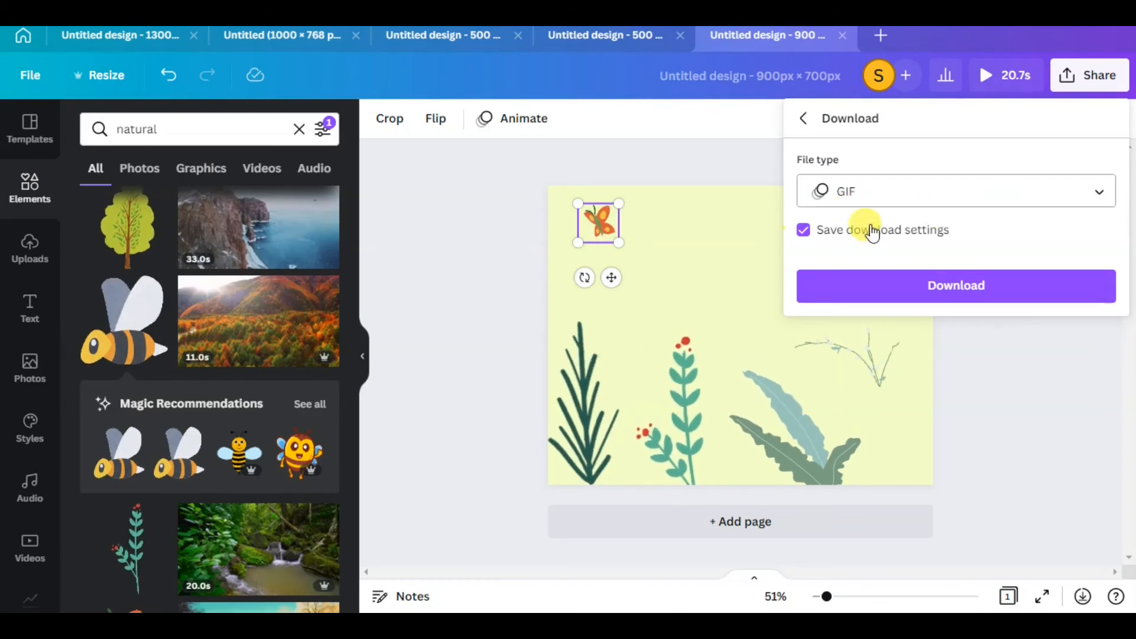
{"action": "left_click", "coordinate": [881, 286]}
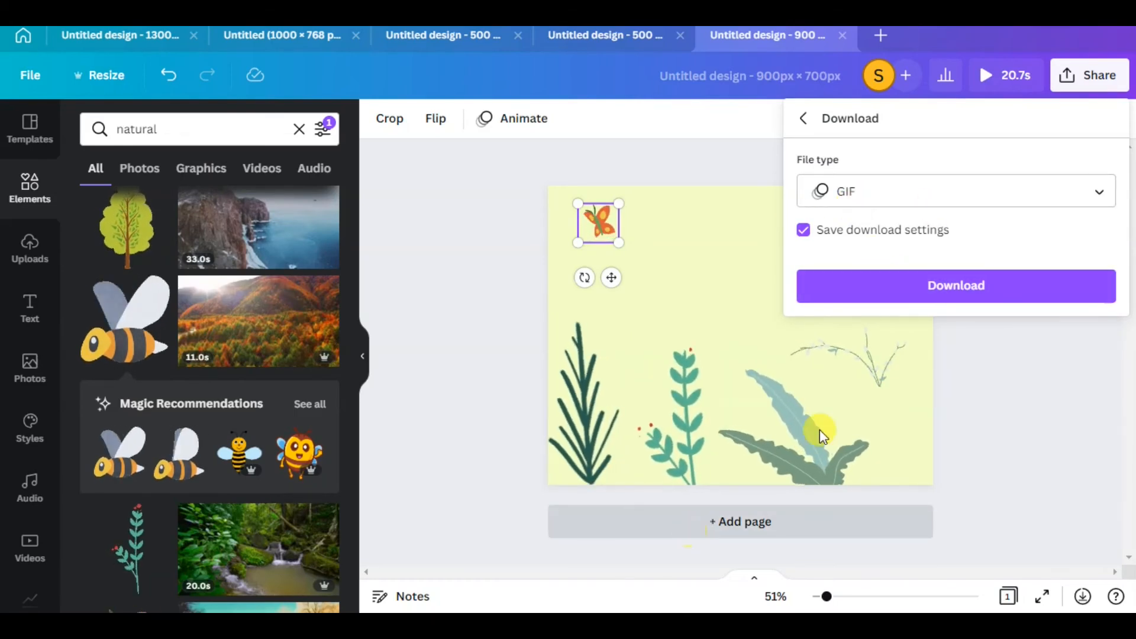
Restart the GIF download of the plants design, switch to GroovePages and open the image library for the selected block's background
{"action": "left_click", "coordinate": [933, 289]}
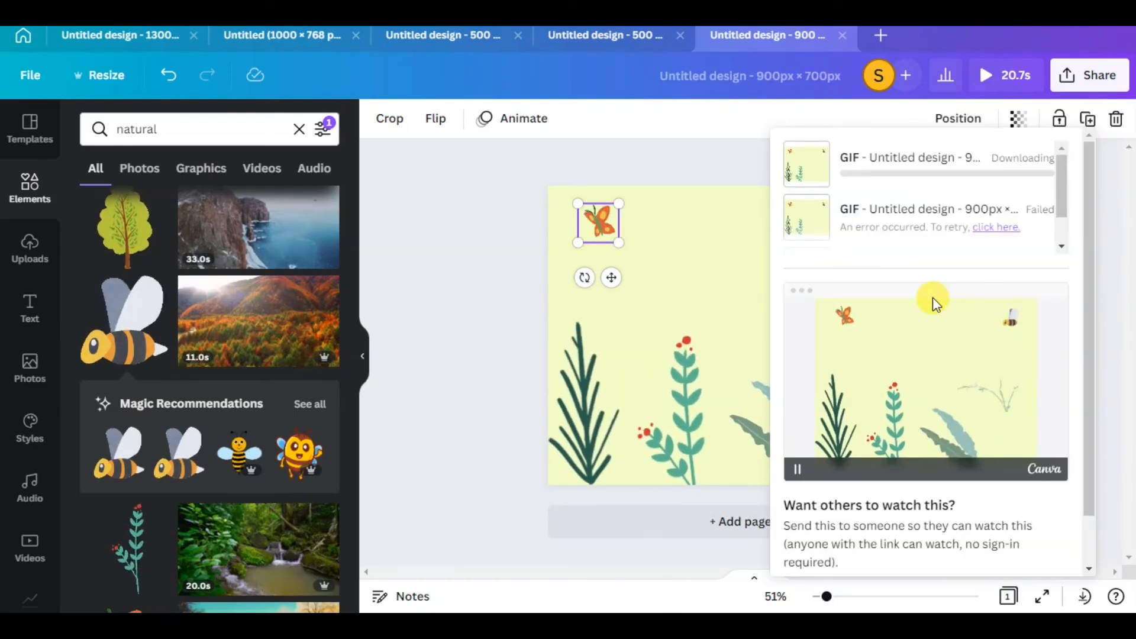
{"action": "mouse_move", "coordinate": [354, 626]}
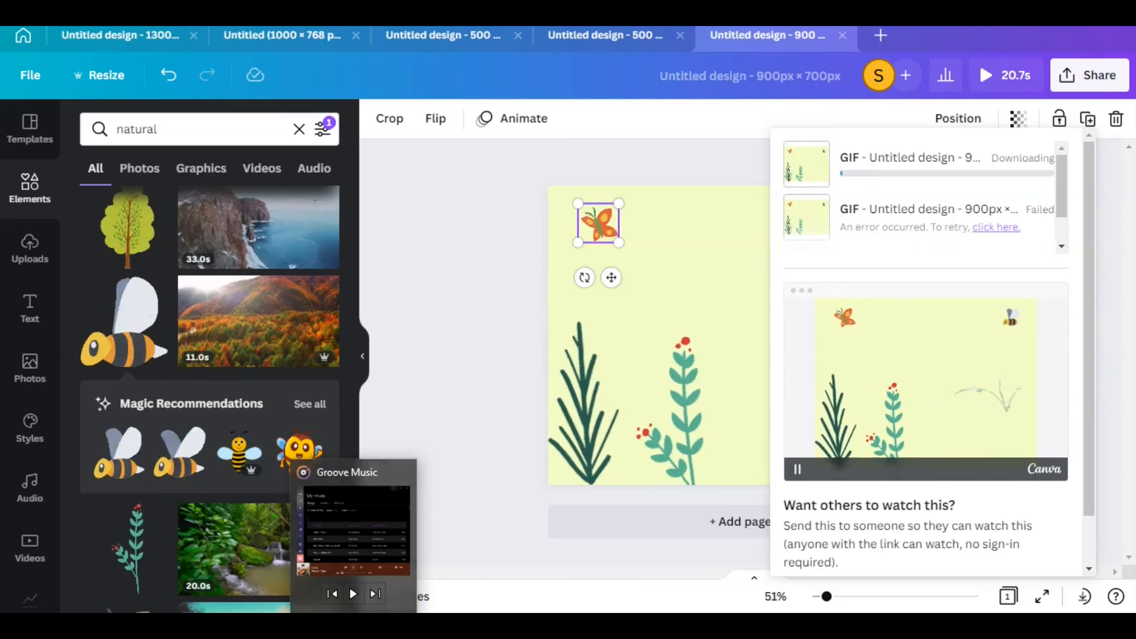
{"action": "left_click", "coordinate": [274, 626]}
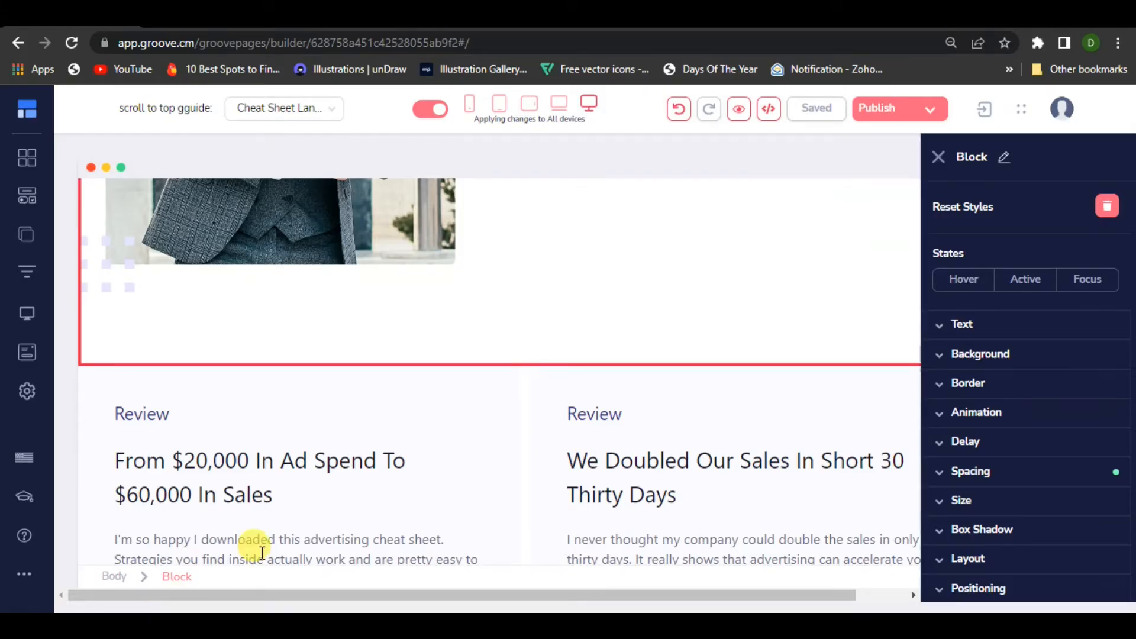
{"action": "left_click", "coordinate": [1000, 362]}
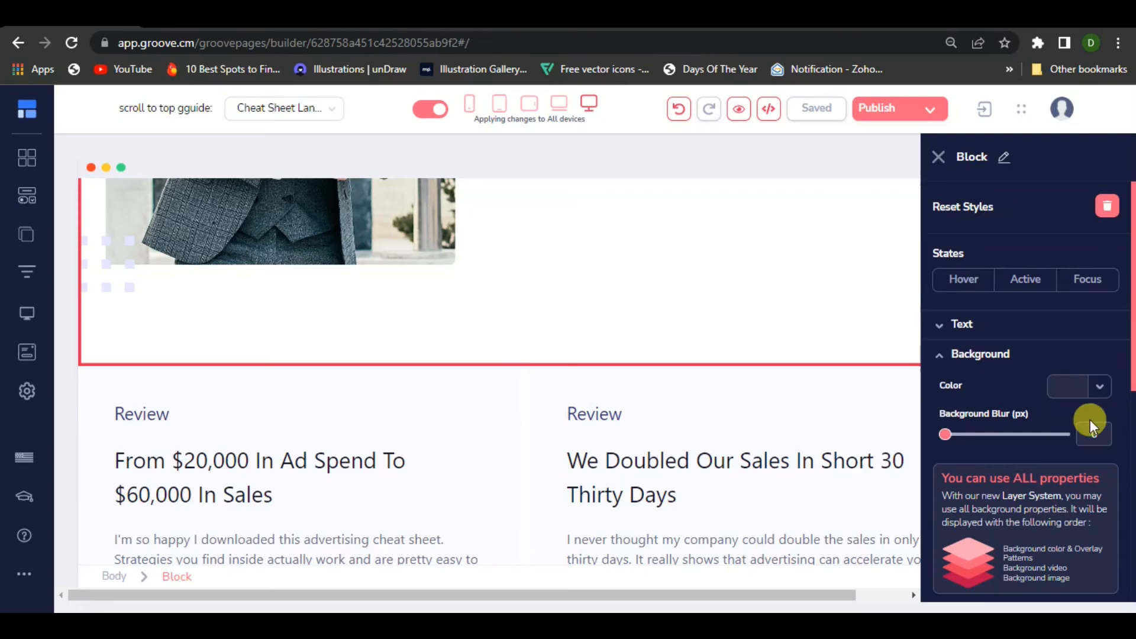
{"action": "left_click", "coordinate": [1092, 392]}
{"action": "left_click", "coordinate": [1087, 388]}
{"action": "scroll", "coordinate": [1067, 441], "scroll_direction": "down", "scroll_amount": 4}
{"action": "left_click", "coordinate": [1087, 379]}
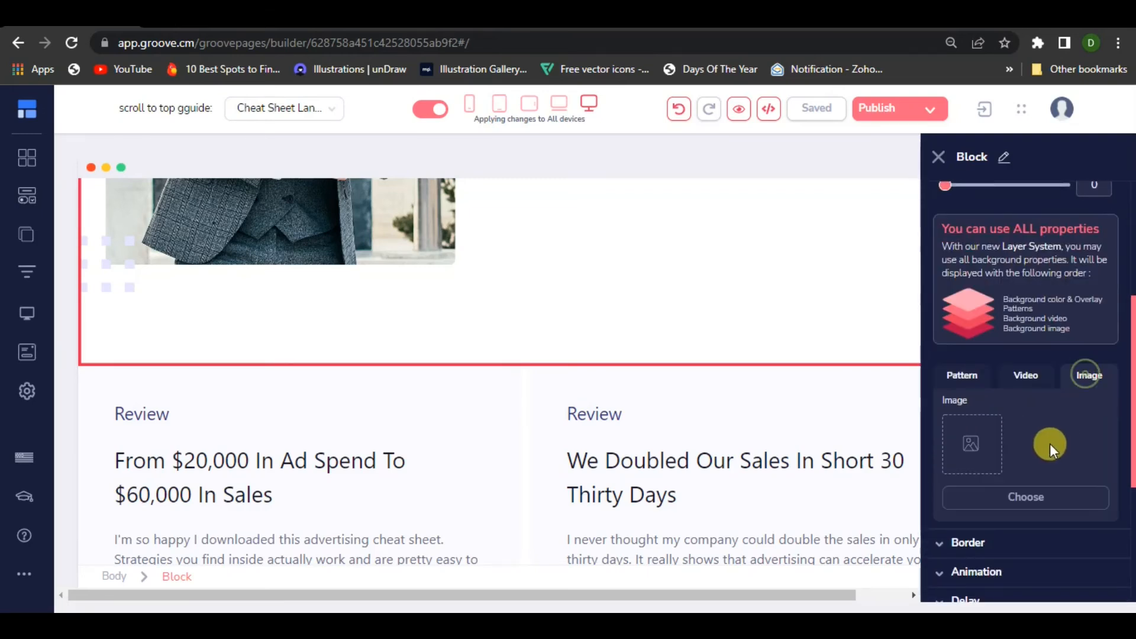
{"action": "left_click", "coordinate": [1020, 500]}
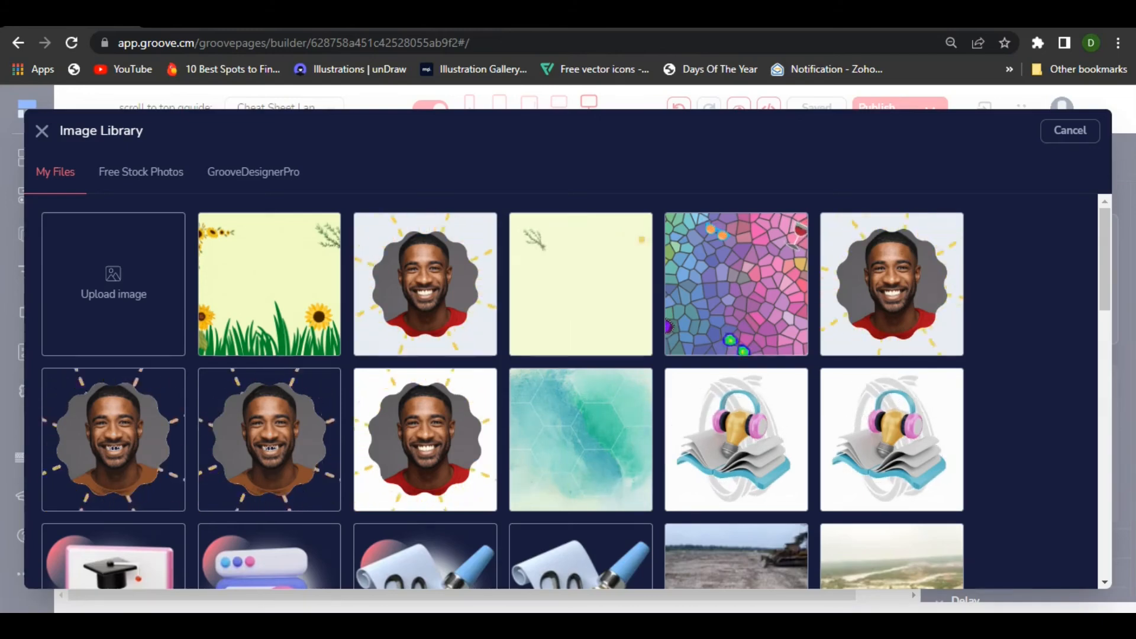
Switch back to Canva and save the exported GIF to the Desktop as test bg, replacing the existing file
{"action": "mouse_move", "coordinate": [232, 624]}
{"action": "left_click", "coordinate": [239, 599]}
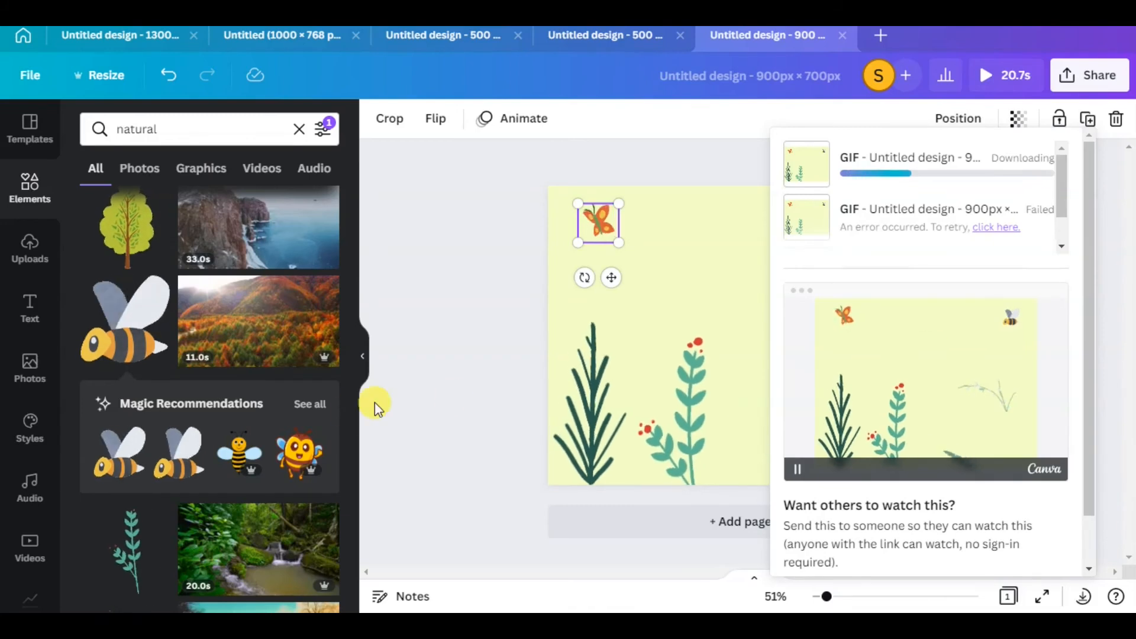
{"action": "scroll", "coordinate": [236, 400], "scroll_direction": "down", "scroll_amount": 15}
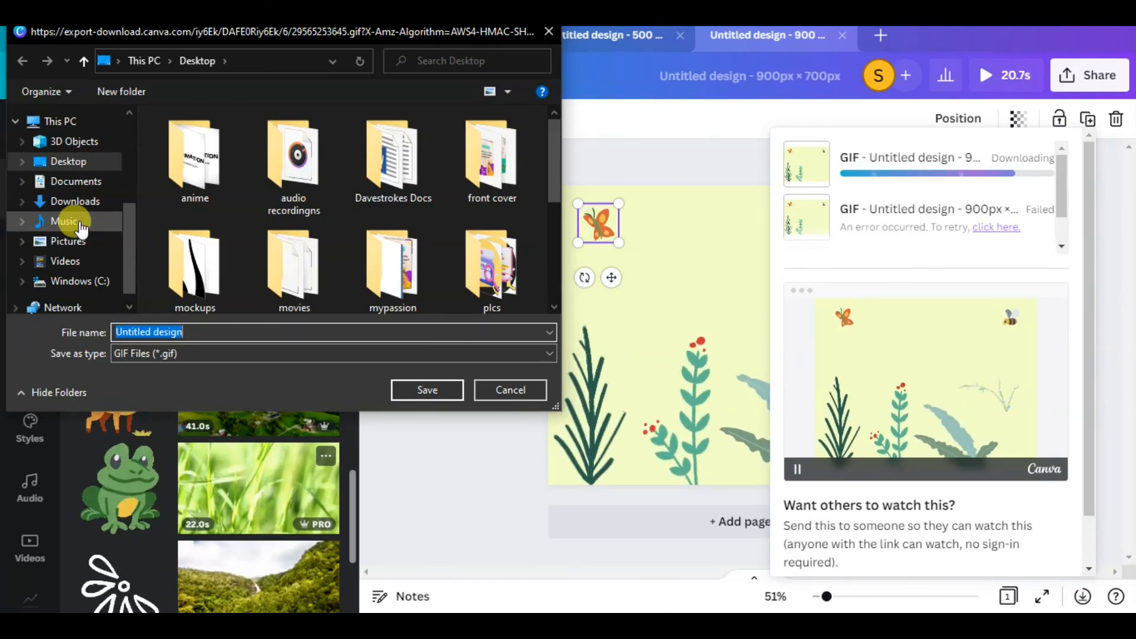
{"action": "scroll", "coordinate": [41, 248], "scroll_direction": "down", "scroll_amount": 1}
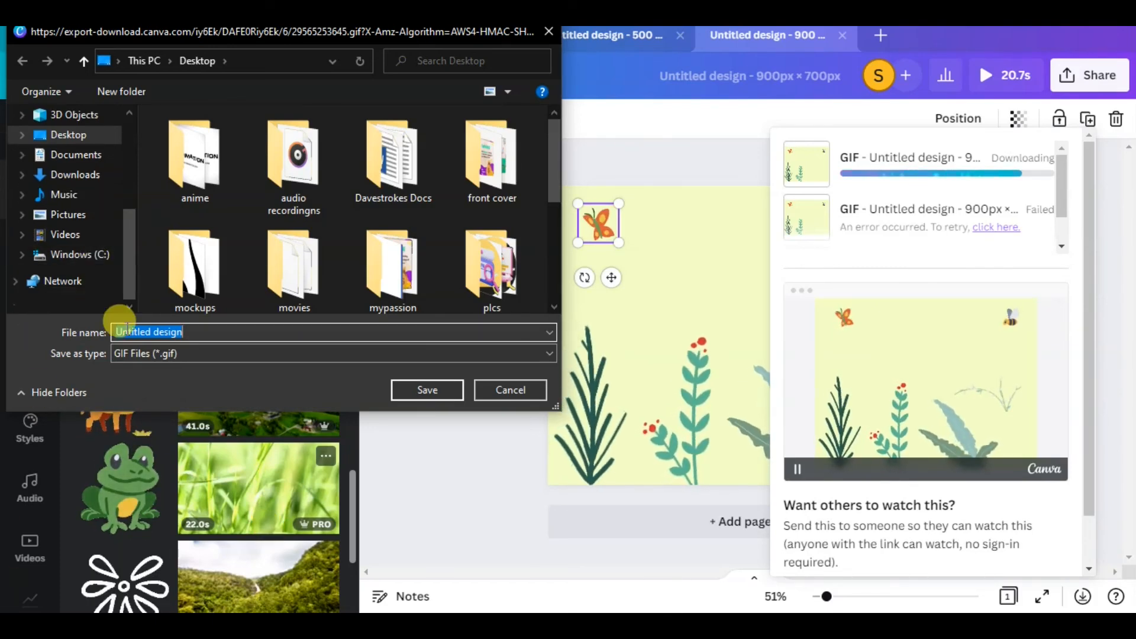
{"action": "scroll", "coordinate": [80, 172], "scroll_direction": "up", "scroll_amount": 2}
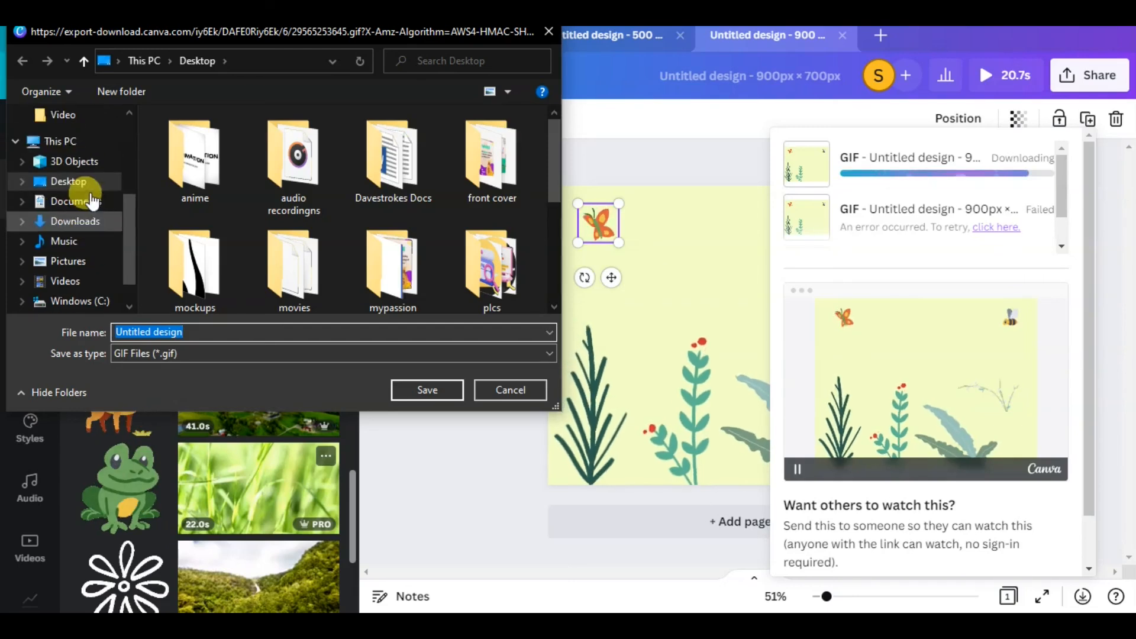
{"action": "left_click", "coordinate": [355, 296]}
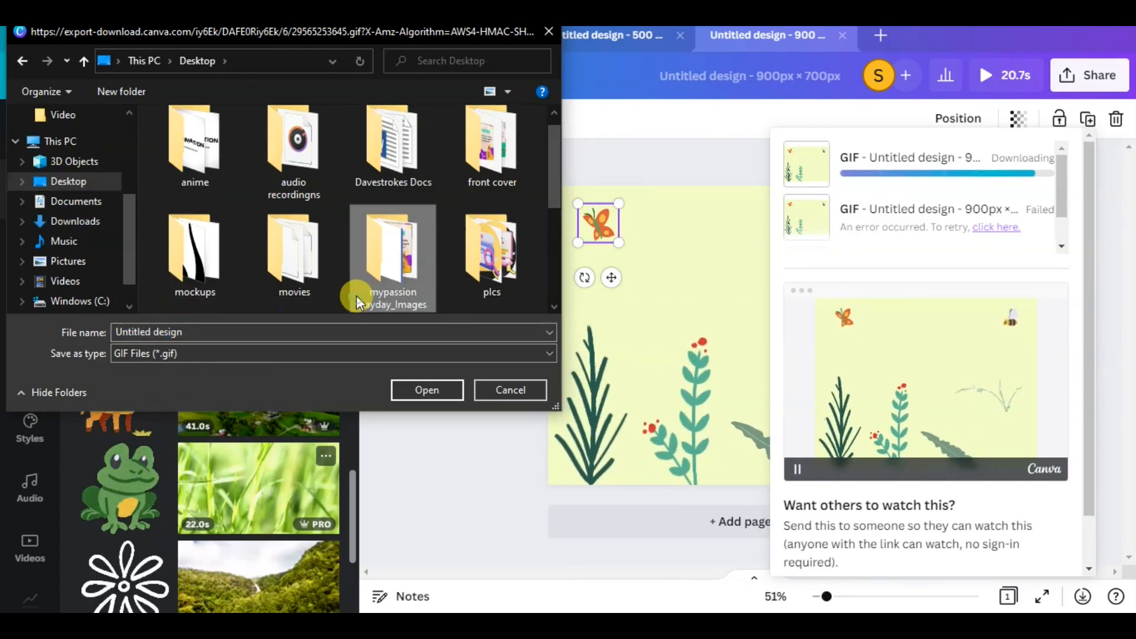
{"action": "scroll", "coordinate": [357, 295], "scroll_direction": "down", "scroll_amount": 3}
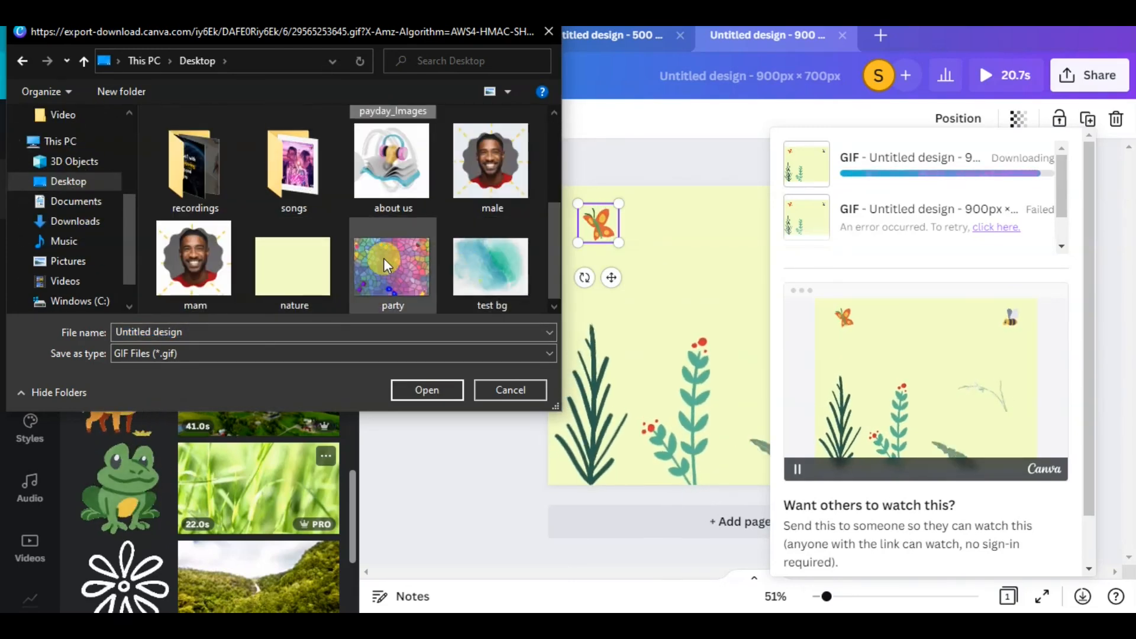
{"action": "left_click", "coordinate": [384, 258]}
{"action": "left_click", "coordinate": [487, 269]}
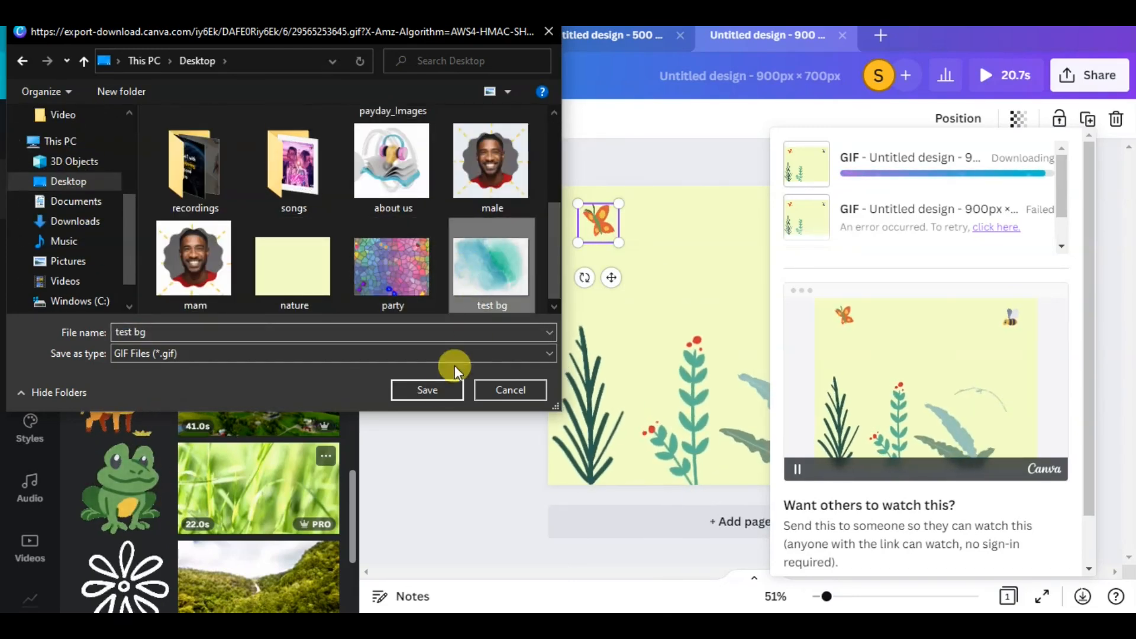
{"action": "left_click", "coordinate": [438, 392]}
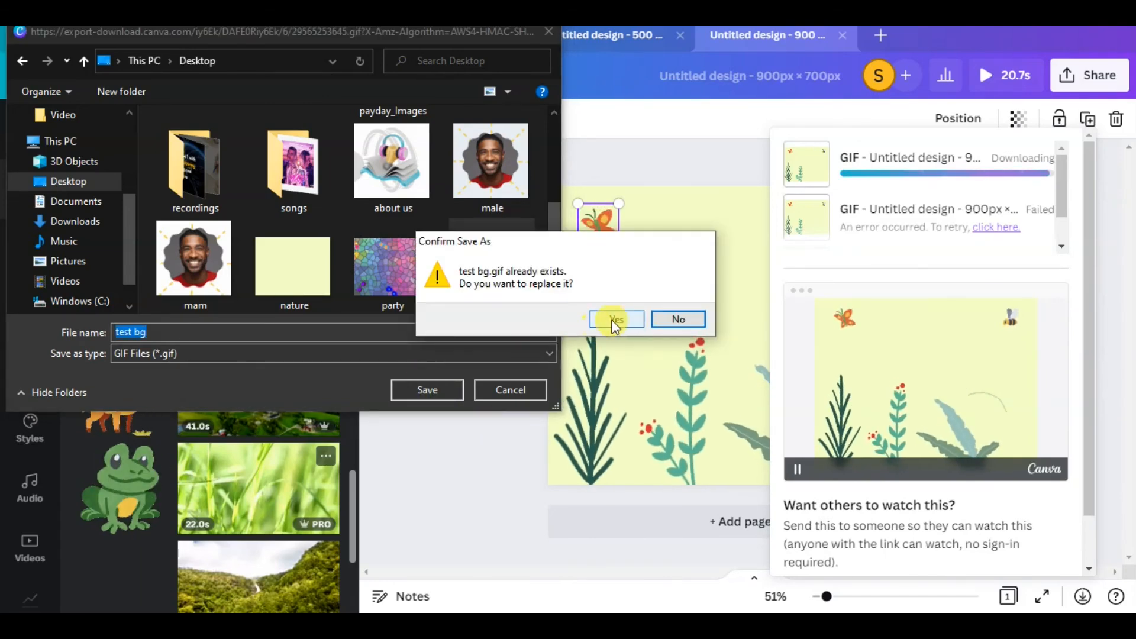
{"action": "left_click", "coordinate": [612, 320]}
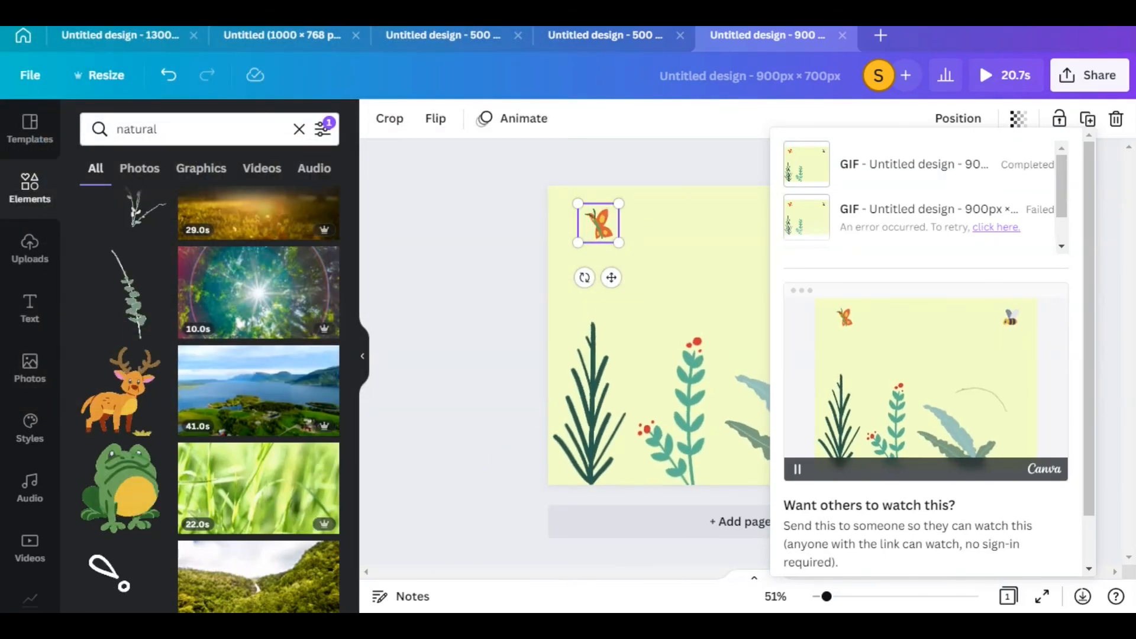
Switch to GroovePages, upload the test bg GIF to the image library and set it as the block's background image
{"action": "mouse_move", "coordinate": [137, 625]}
{"action": "left_click", "coordinate": [137, 562]}
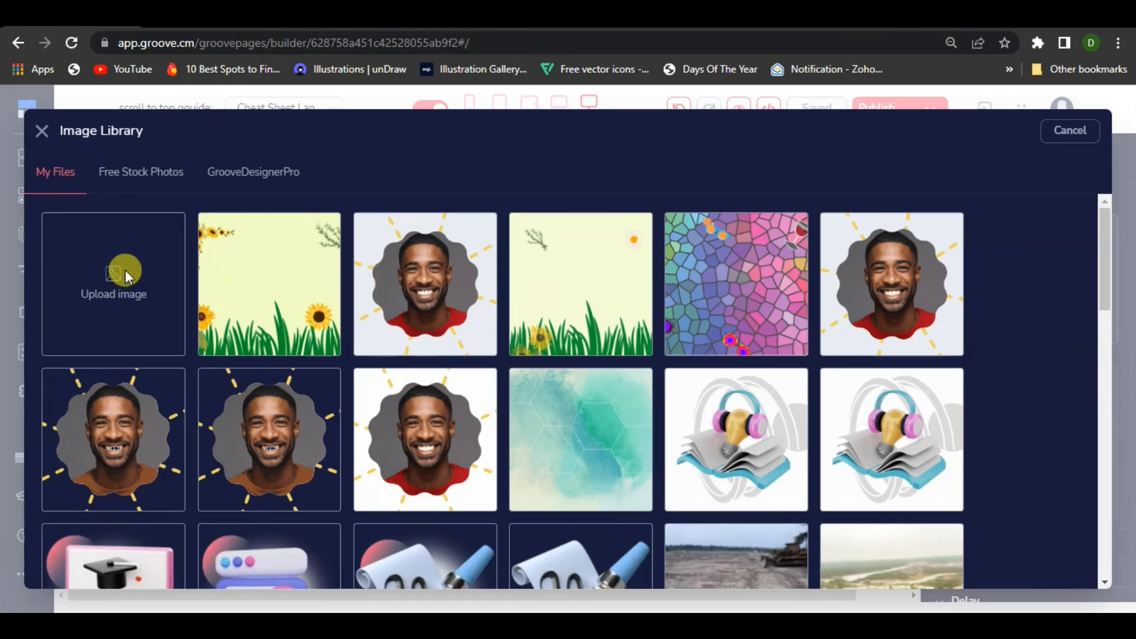
{"action": "left_click", "coordinate": [103, 271]}
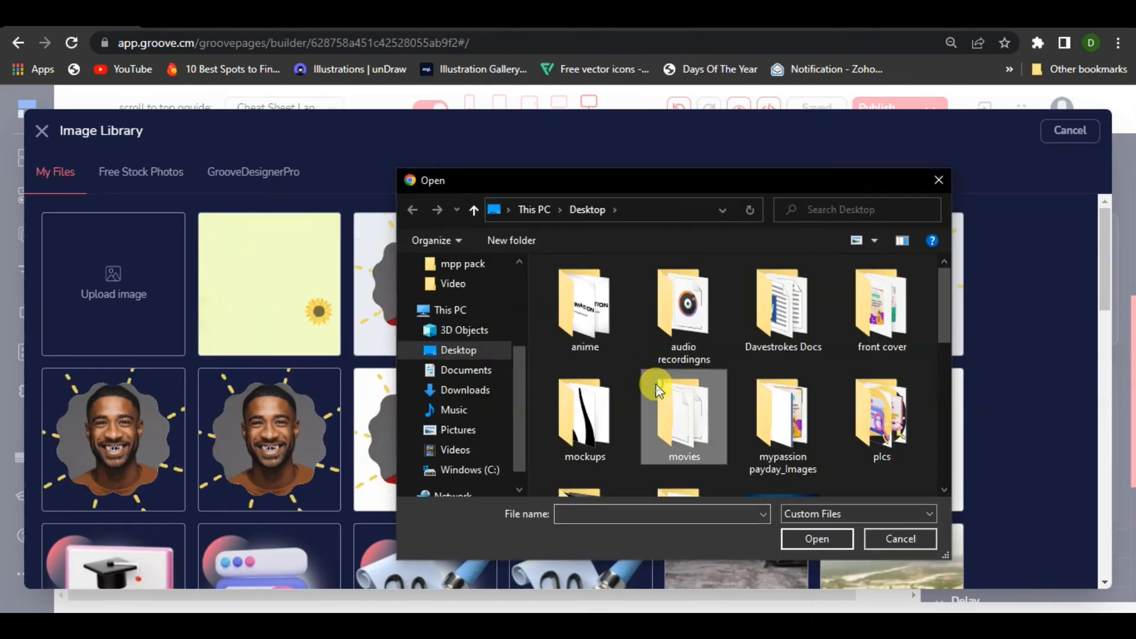
{"action": "key", "text": "t"}
{"action": "left_click", "coordinate": [794, 540]}
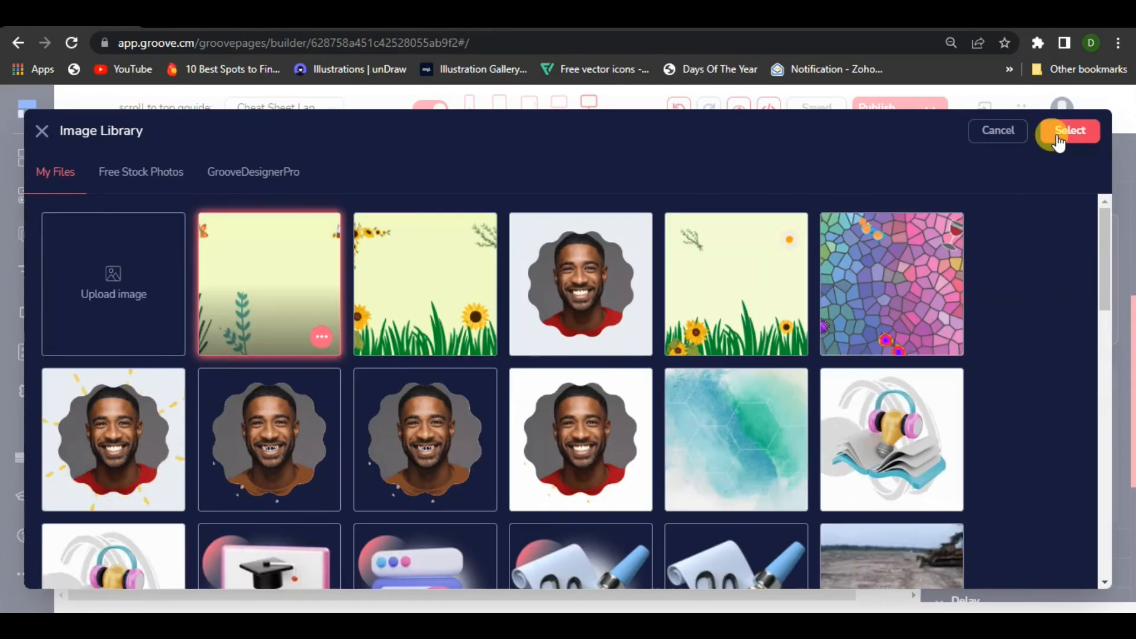
{"action": "left_click", "coordinate": [1059, 140]}
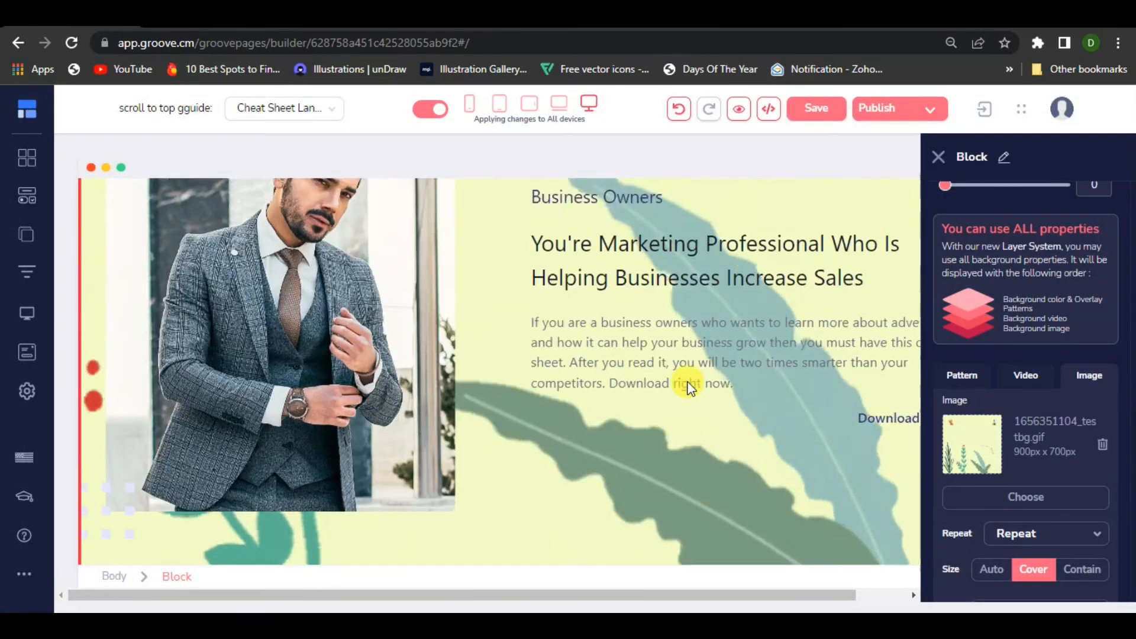
Publish the website to the GroovePages subdomain in the folder free
{"action": "scroll", "coordinate": [710, 396], "scroll_direction": "up", "scroll_amount": 5}
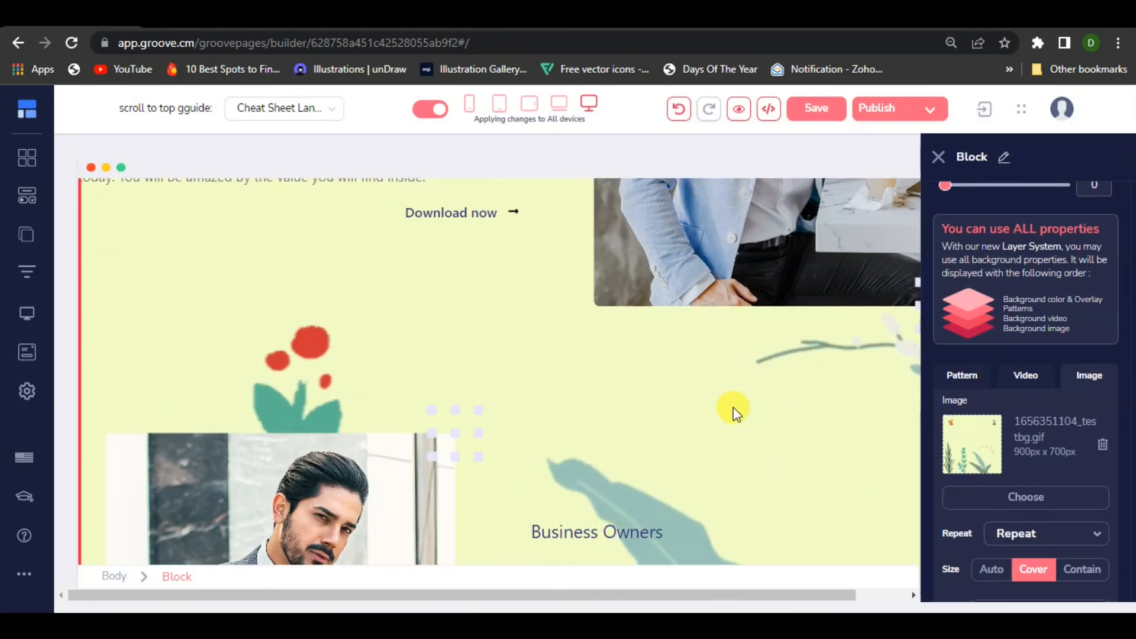
{"action": "scroll", "coordinate": [734, 413], "scroll_direction": "up", "scroll_amount": 5}
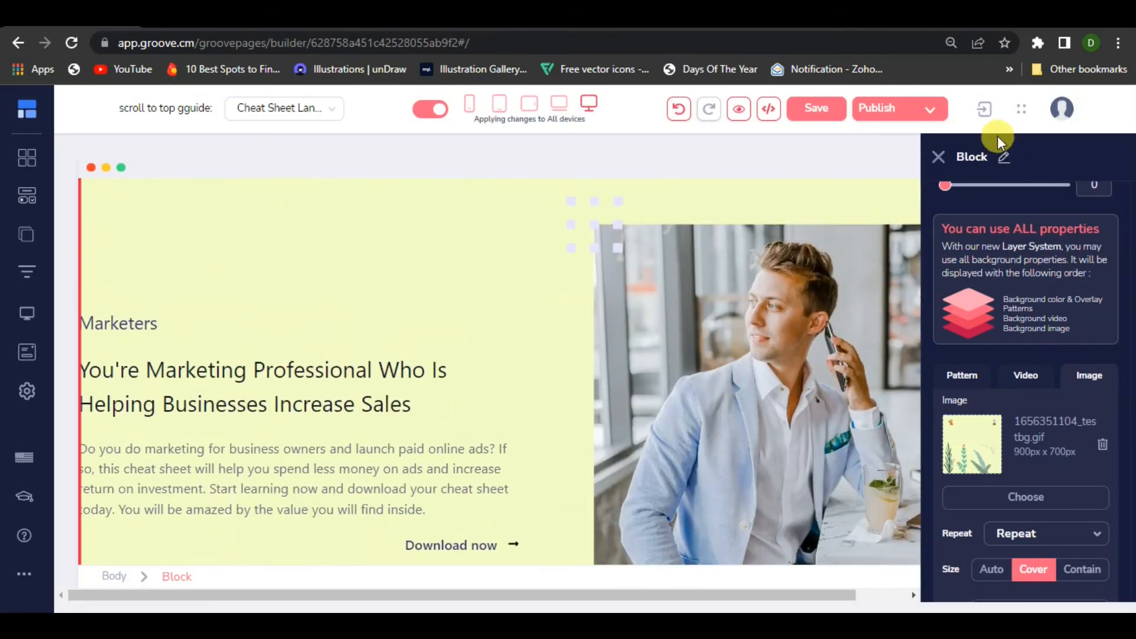
{"action": "left_click", "coordinate": [927, 112]}
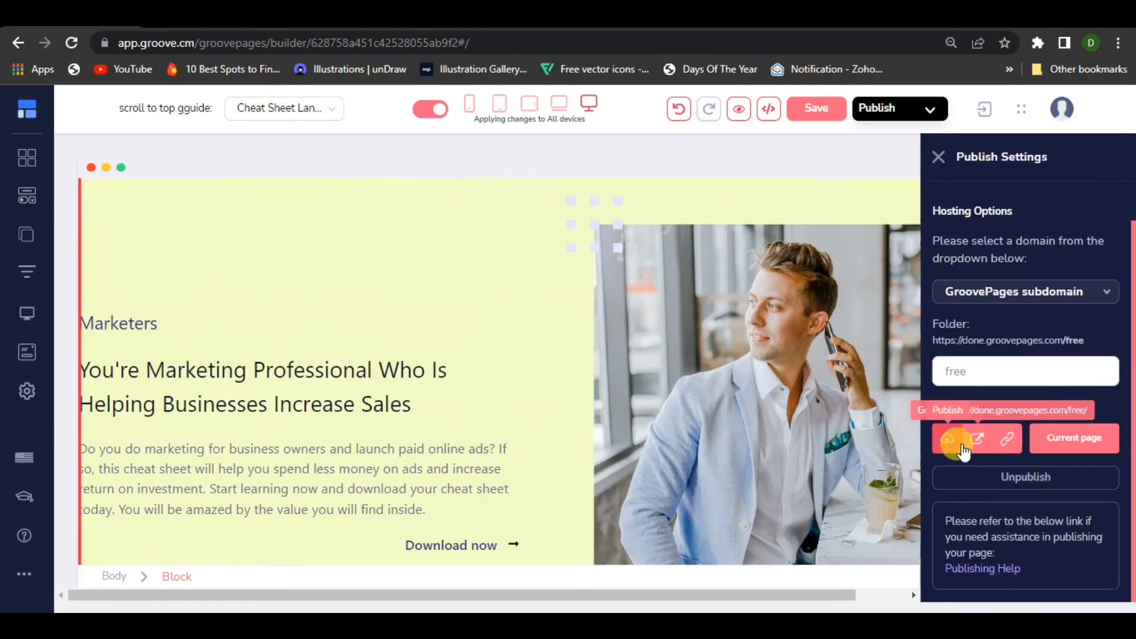
{"action": "left_click", "coordinate": [950, 439]}
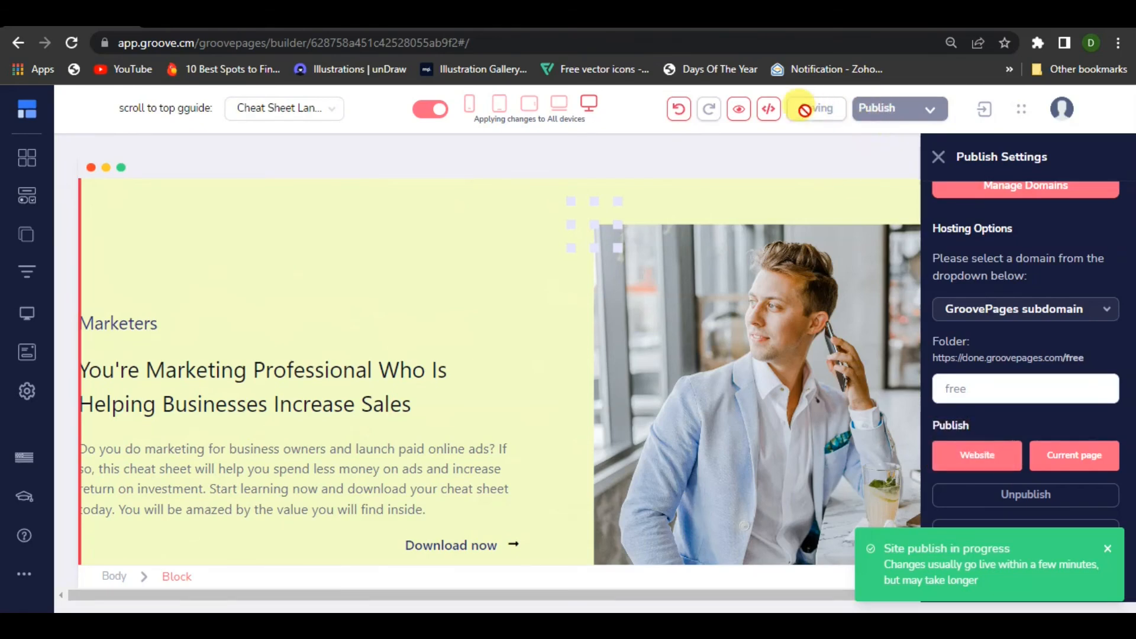
Preview the page and examine the animated portrait and nature backgrounds from the header down to the Marketers and Business Owners sections
{"action": "left_click", "coordinate": [743, 118]}
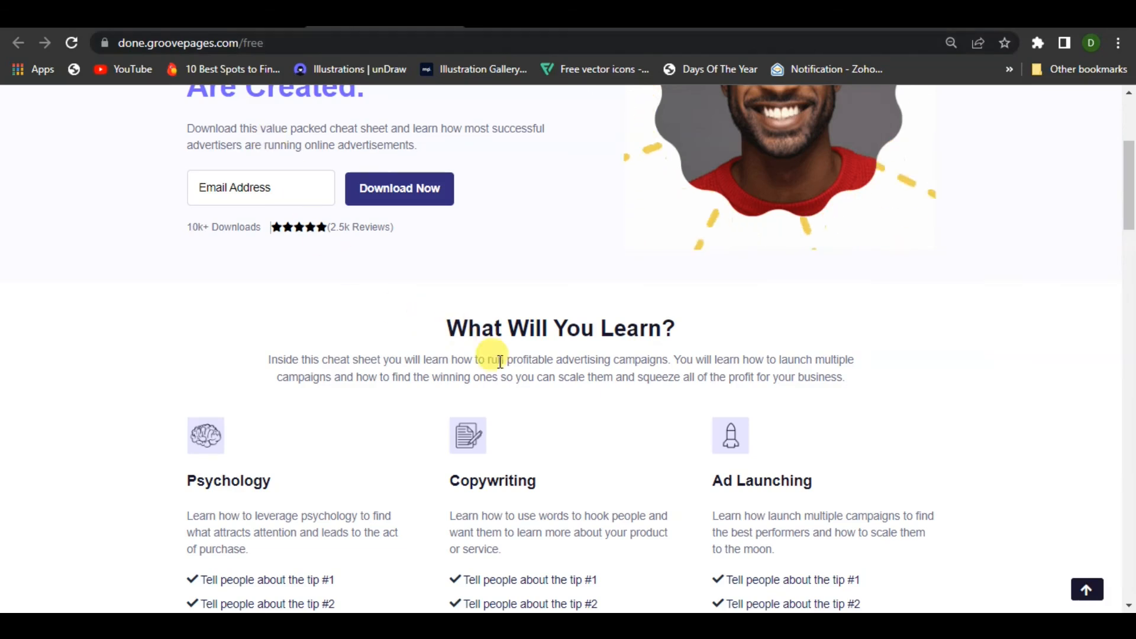
{"action": "scroll", "coordinate": [500, 361], "scroll_direction": "up", "scroll_amount": 4}
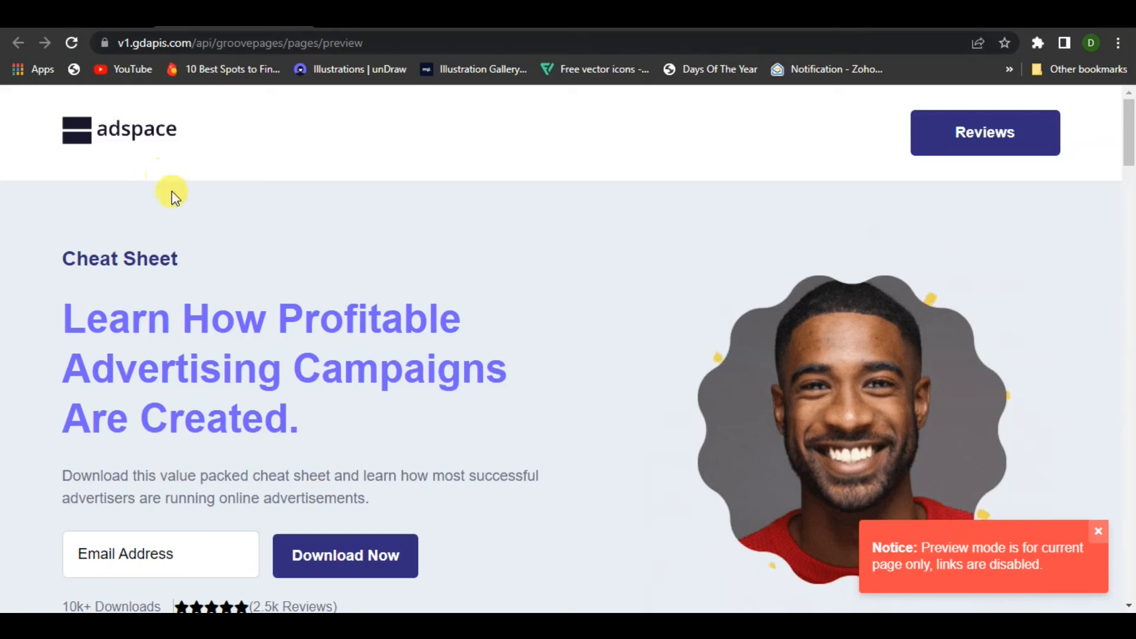
{"action": "scroll", "coordinate": [317, 247], "scroll_direction": "down", "scroll_amount": 3}
{"action": "scroll", "coordinate": [520, 368], "scroll_direction": "up", "scroll_amount": 3}
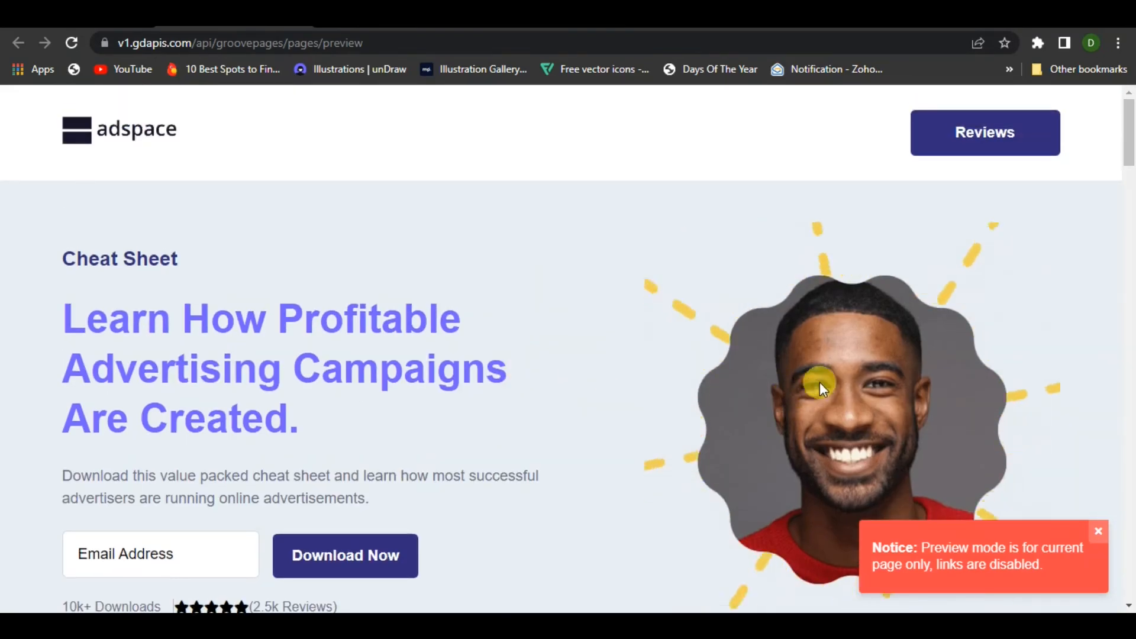
{"action": "scroll", "coordinate": [780, 367], "scroll_direction": "down", "scroll_amount": 4}
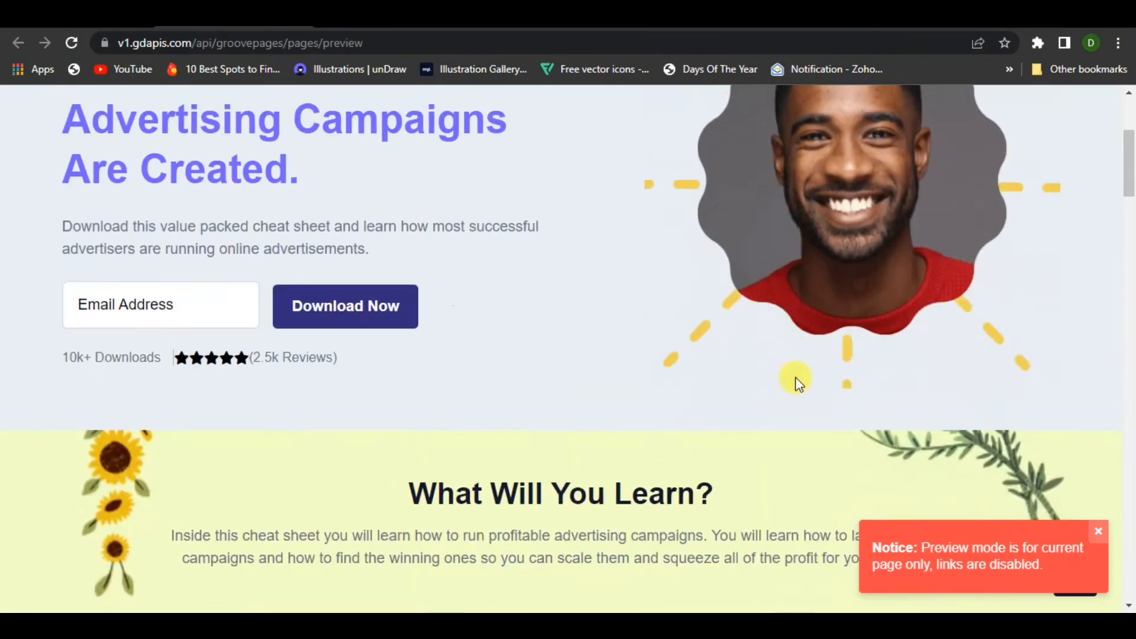
{"action": "scroll", "coordinate": [805, 216], "scroll_direction": "down", "scroll_amount": 5}
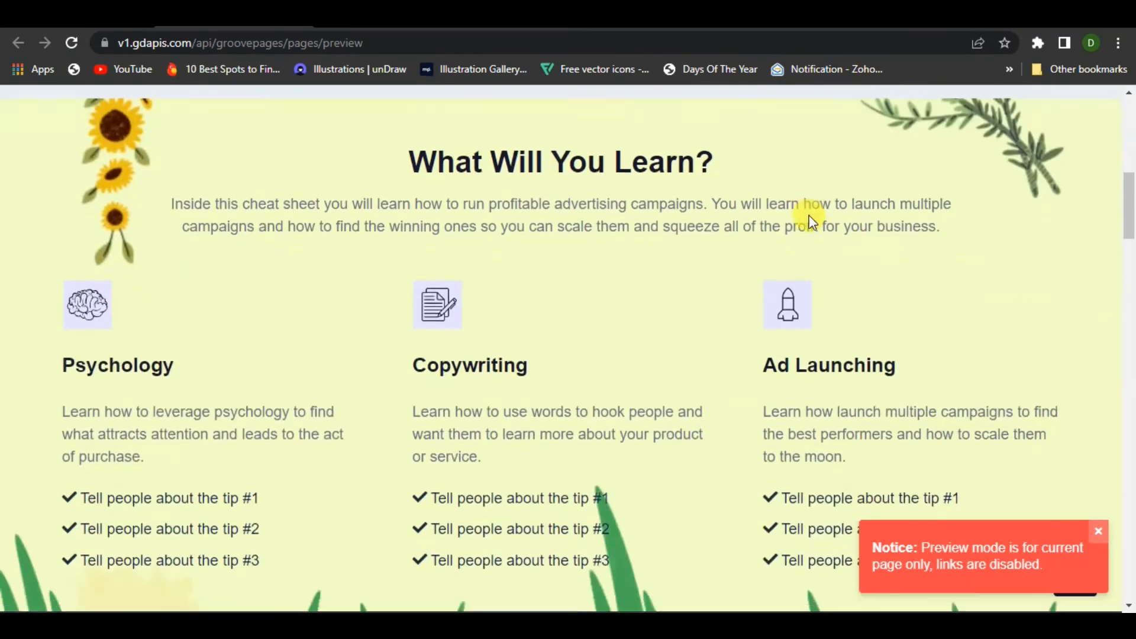
{"action": "scroll", "coordinate": [538, 330], "scroll_direction": "down", "scroll_amount": 4}
{"action": "scroll", "coordinate": [256, 350], "scroll_direction": "up", "scroll_amount": 7}
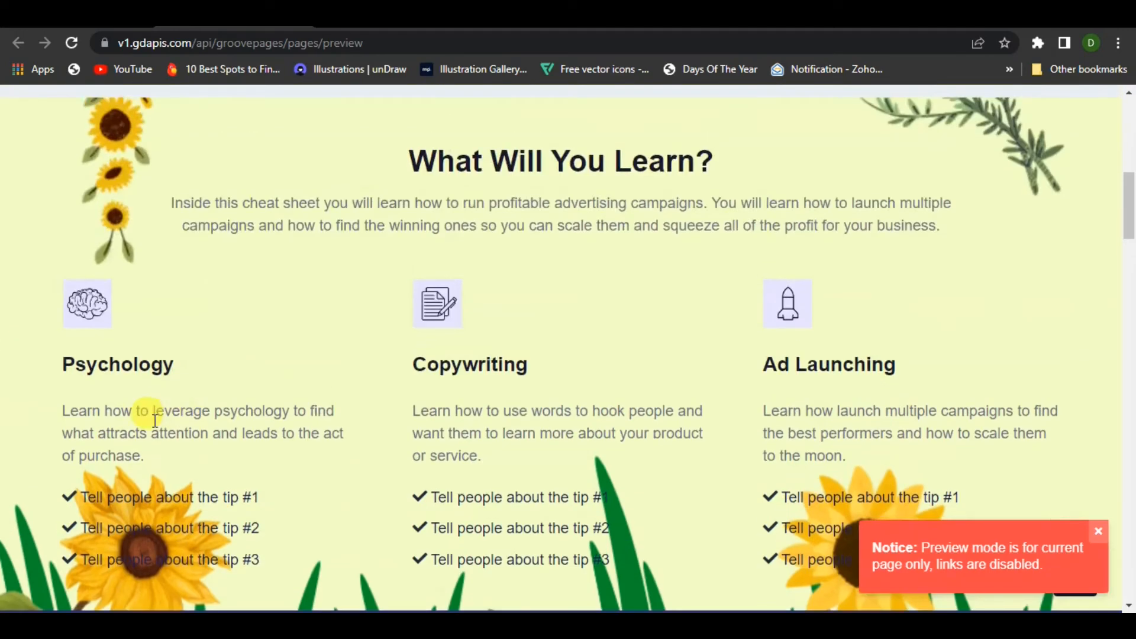
{"action": "scroll", "coordinate": [736, 317], "scroll_direction": "down", "scroll_amount": 4}
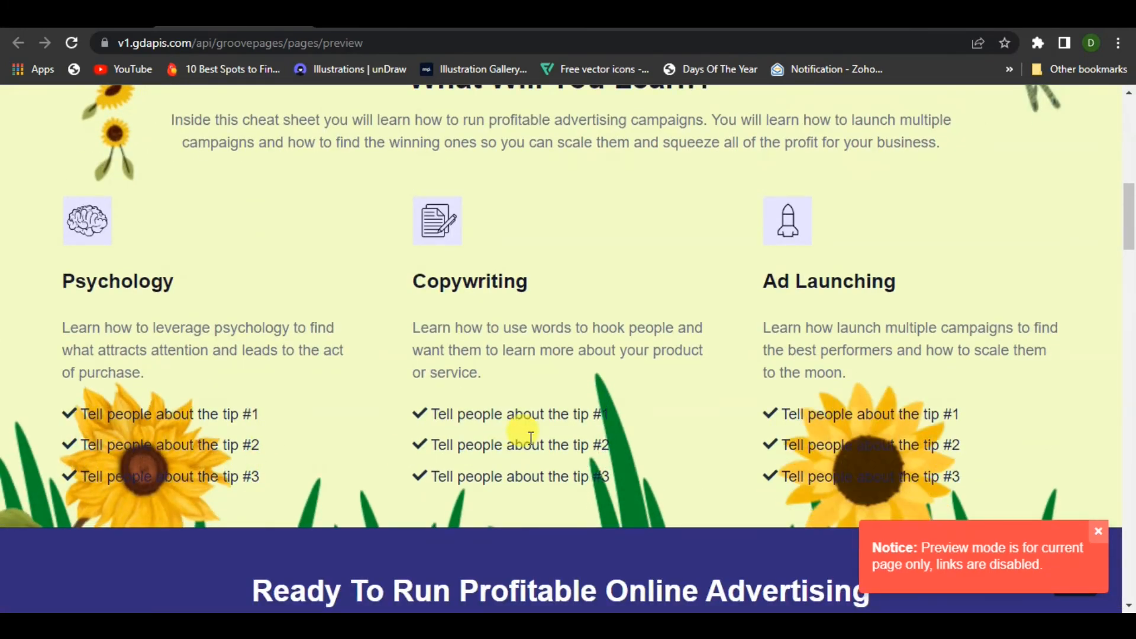
{"action": "scroll", "coordinate": [884, 440], "scroll_direction": "down", "scroll_amount": 1}
{"action": "scroll", "coordinate": [266, 389], "scroll_direction": "down", "scroll_amount": 8}
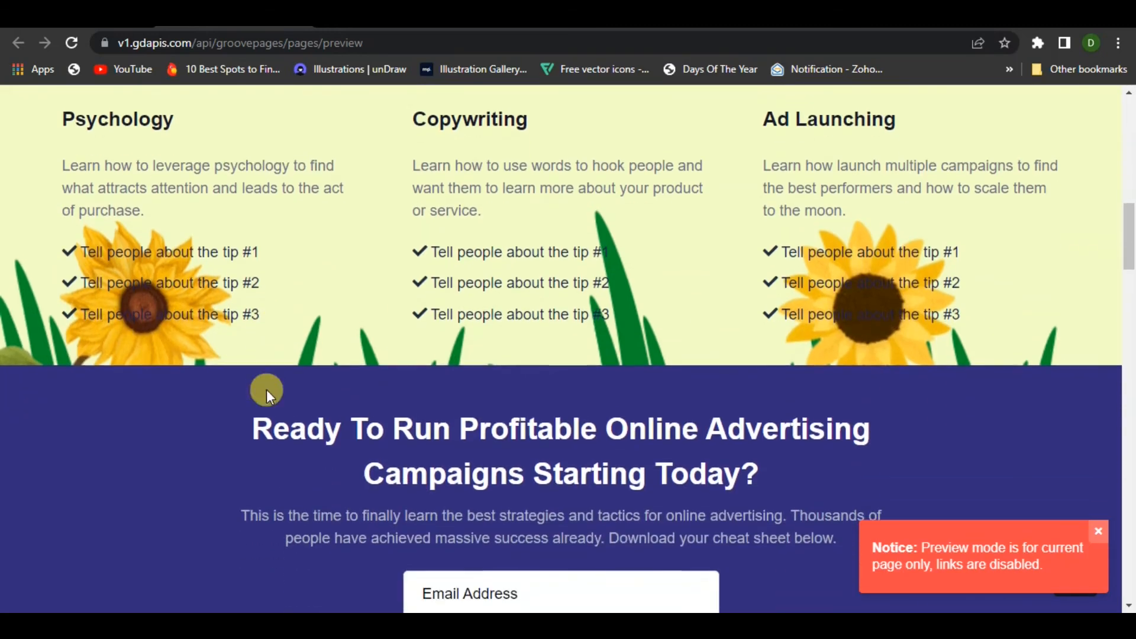
{"action": "scroll", "coordinate": [247, 387], "scroll_direction": "down", "scroll_amount": 8}
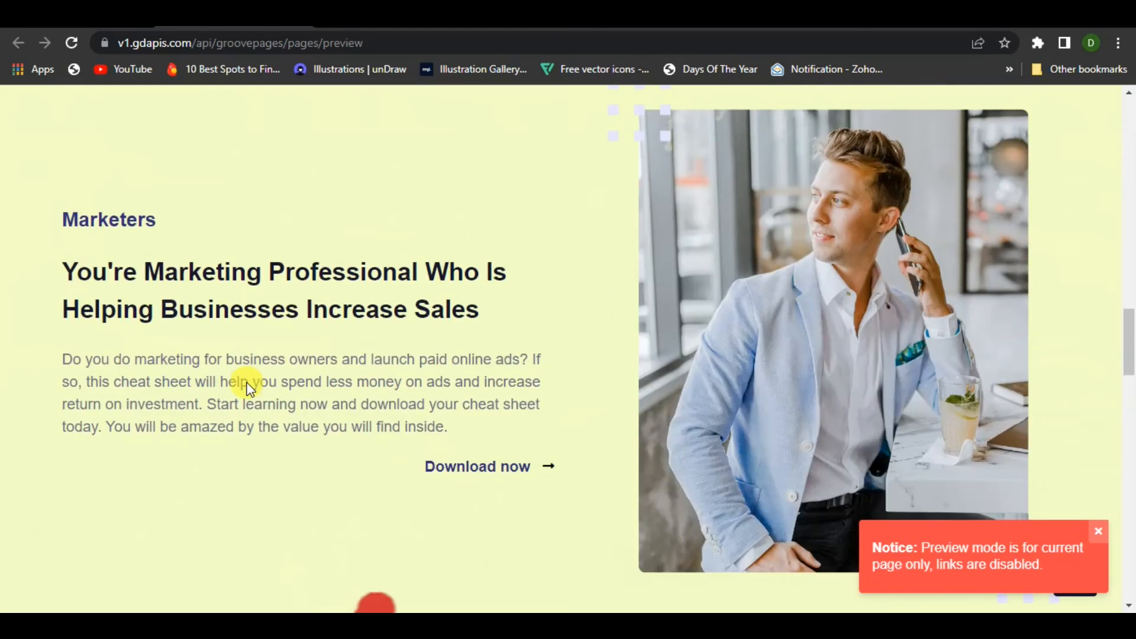
{"action": "scroll", "coordinate": [247, 388], "scroll_direction": "down", "scroll_amount": 6}
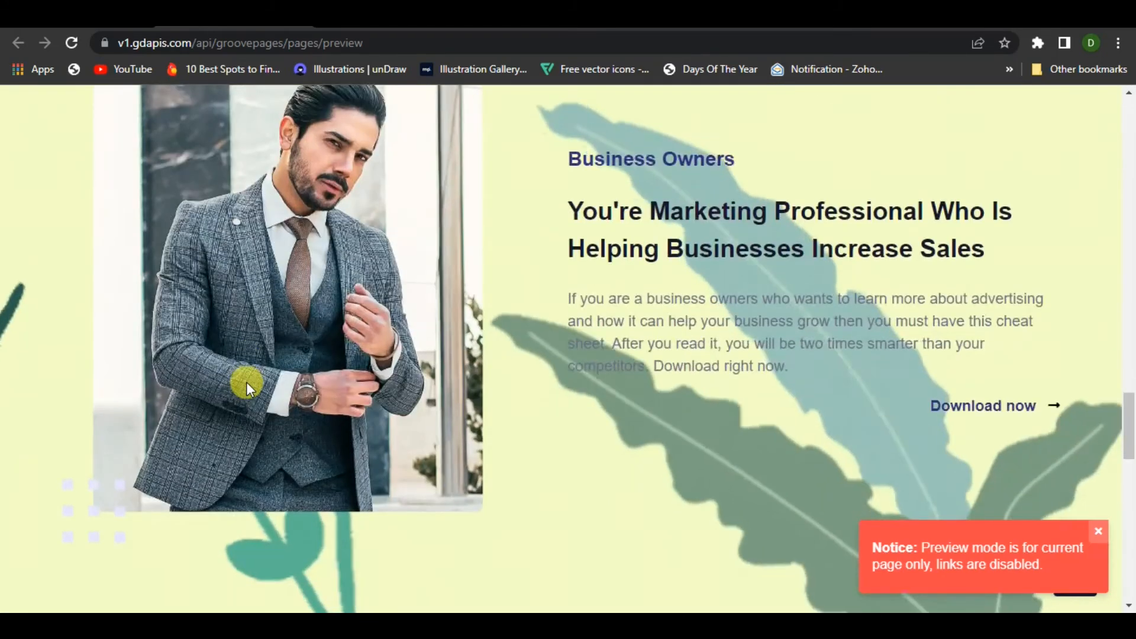
{"action": "scroll", "coordinate": [680, 385], "scroll_direction": "up", "scroll_amount": 7}
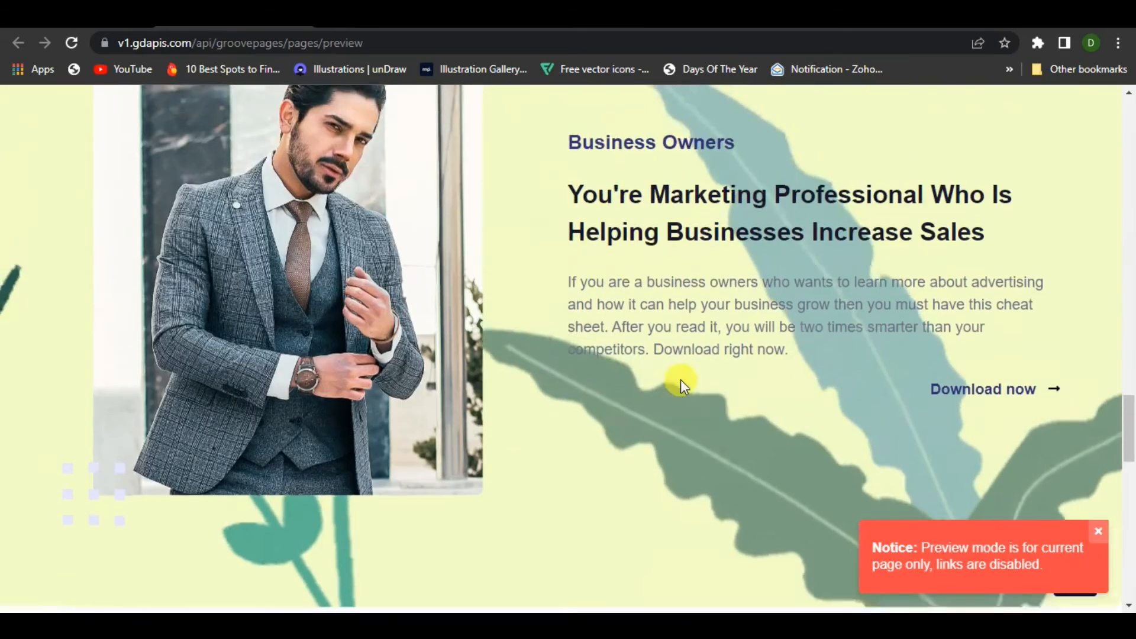
{"action": "scroll", "coordinate": [681, 407], "scroll_direction": "up", "scroll_amount": 5}
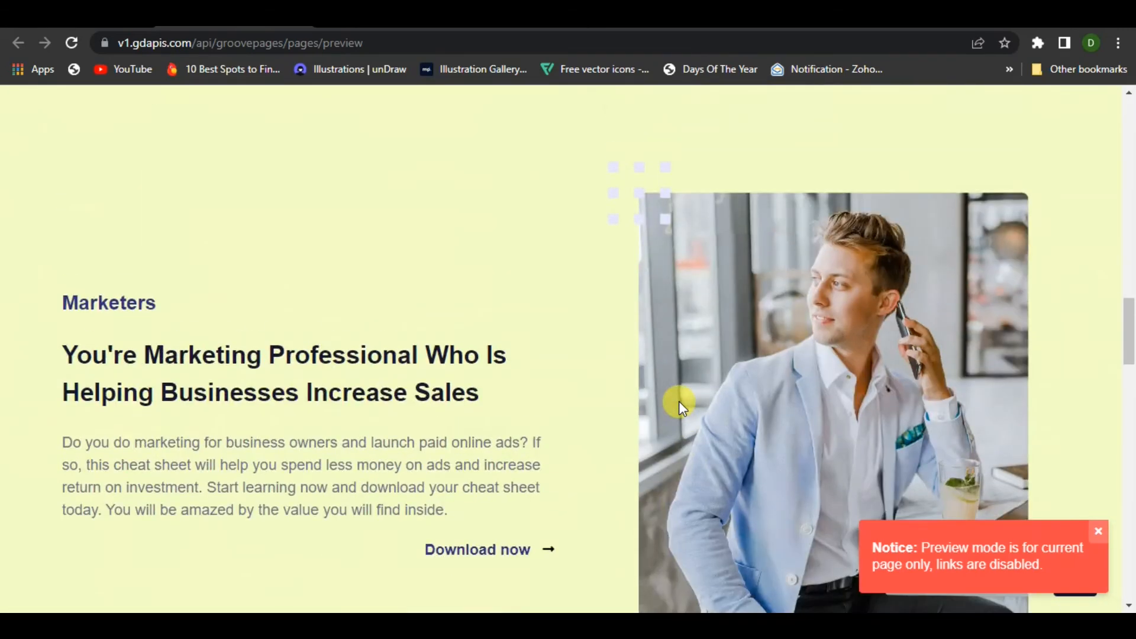
Examine the animated nature background behind the Marketers and Business Owners sections and its transition into the Review section in the page preview
{"action": "scroll", "coordinate": [679, 402], "scroll_direction": "down", "scroll_amount": 5}
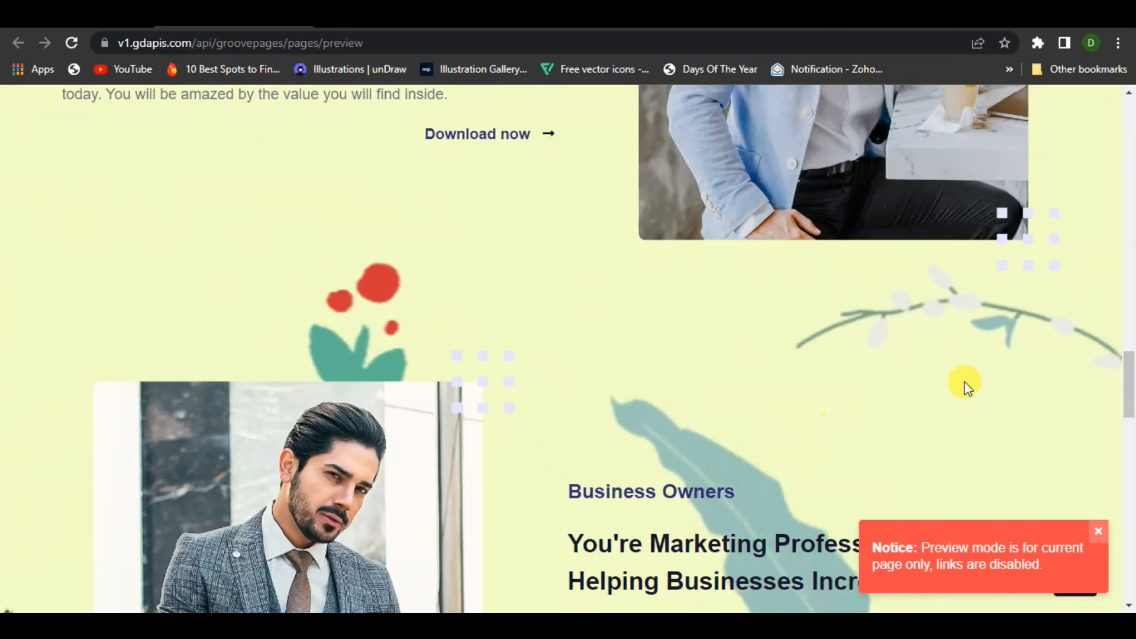
{"action": "scroll", "coordinate": [659, 398], "scroll_direction": "down", "scroll_amount": 7}
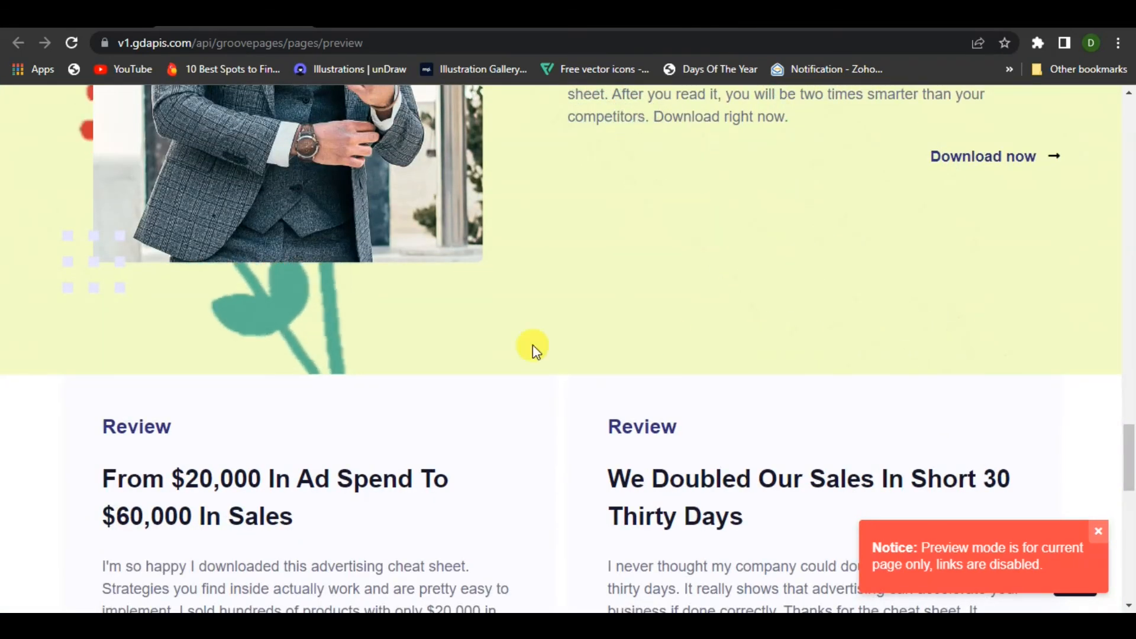
{"action": "scroll", "coordinate": [746, 344], "scroll_direction": "up", "scroll_amount": 3}
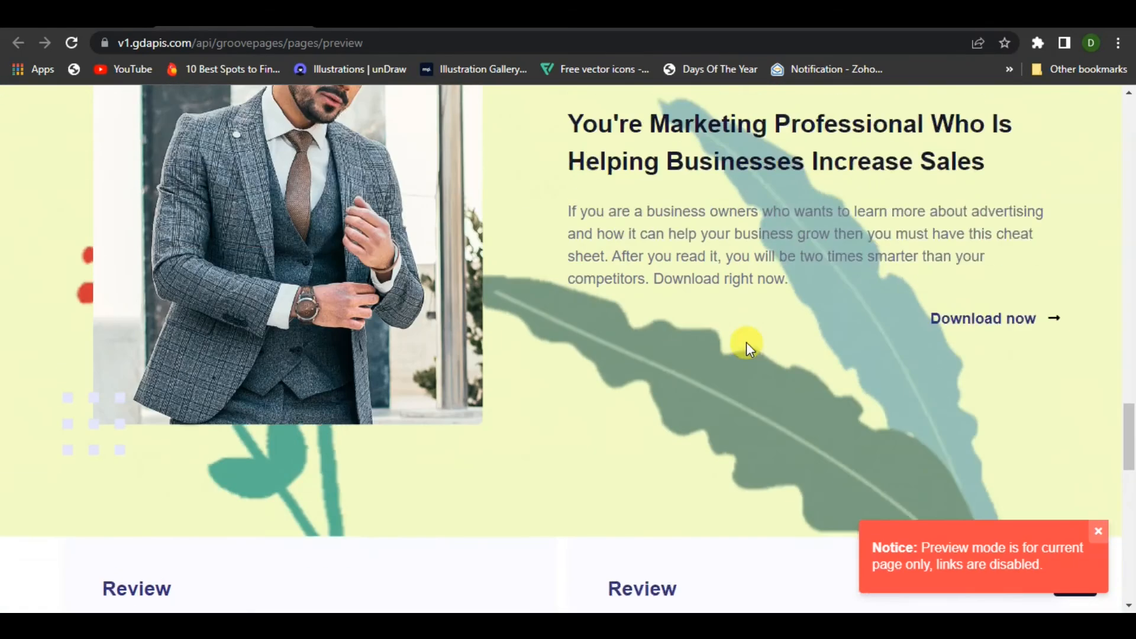
{"action": "scroll", "coordinate": [615, 319], "scroll_direction": "up", "scroll_amount": 10}
{"action": "scroll", "coordinate": [731, 349], "scroll_direction": "down", "scroll_amount": 9}
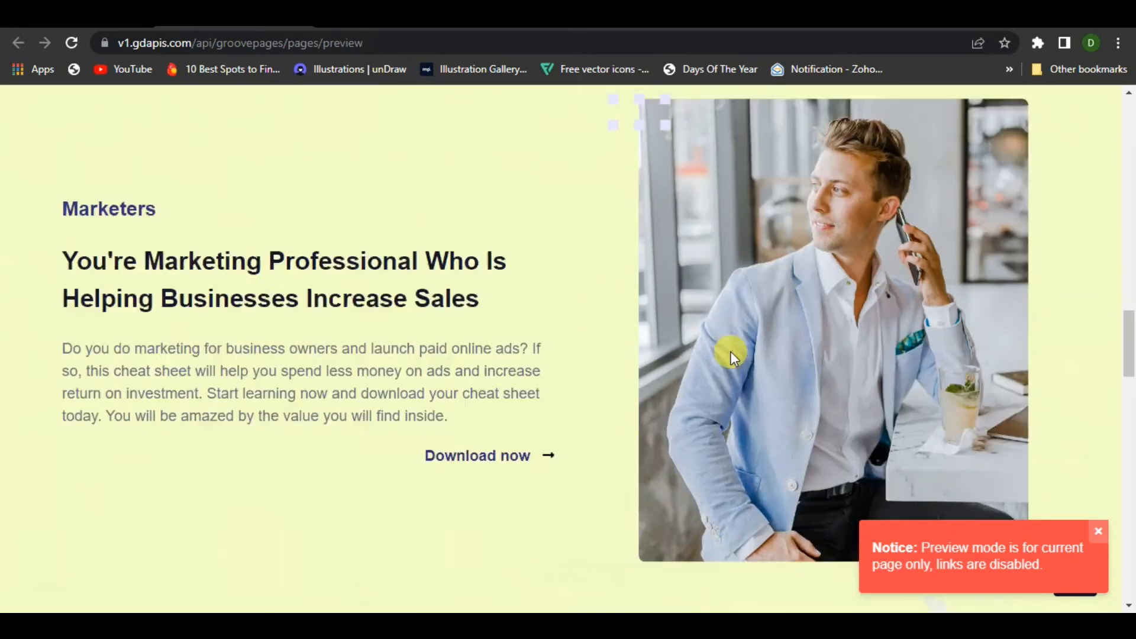
{"action": "scroll", "coordinate": [722, 359], "scroll_direction": "down", "scroll_amount": 12}
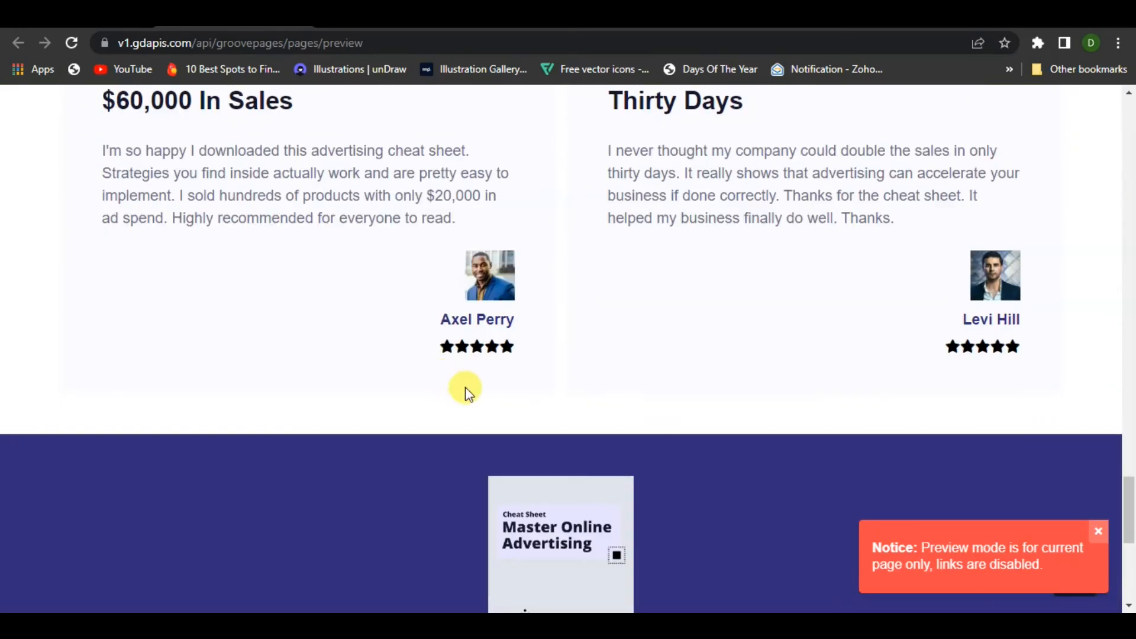
{"action": "scroll", "coordinate": [655, 423], "scroll_direction": "up", "scroll_amount": 5}
{"action": "scroll", "coordinate": [655, 423], "scroll_direction": "up", "scroll_amount": 15}
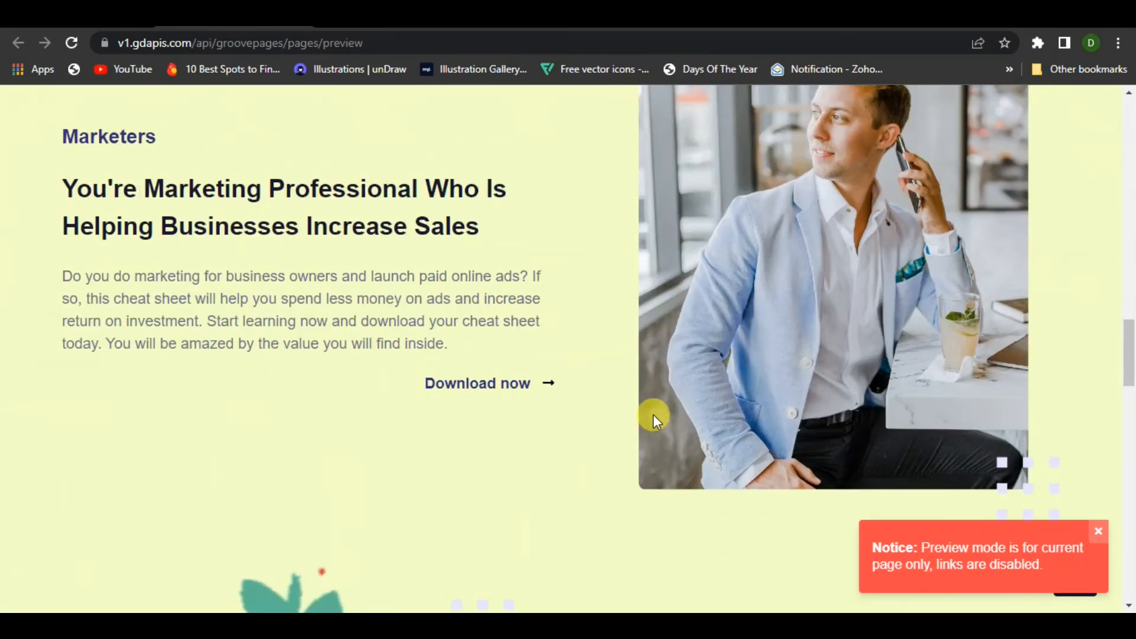